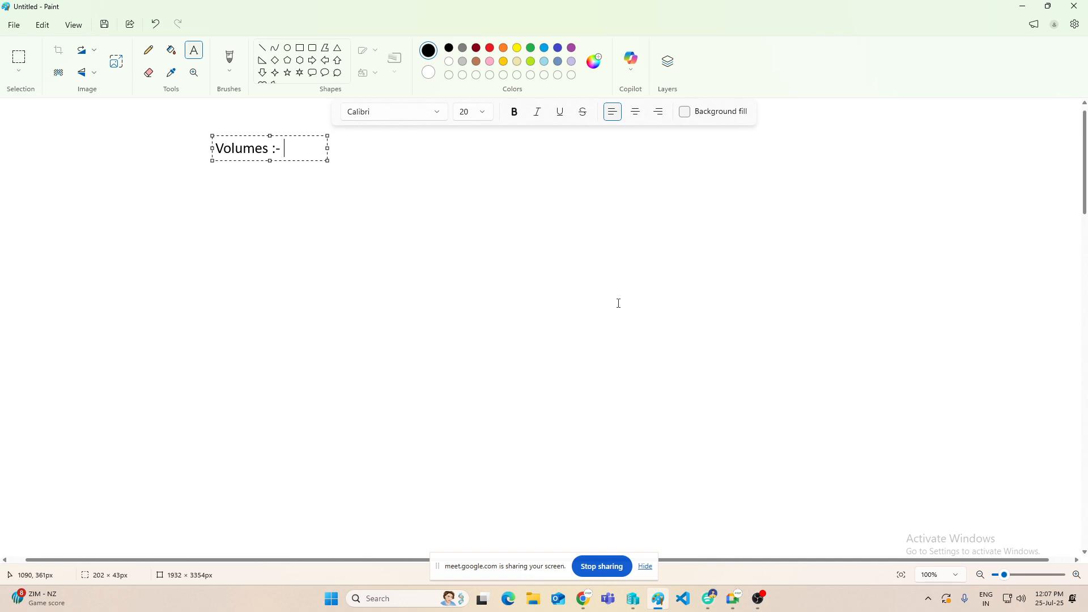
Step: Complete the heading as "Volumes :- HDD" and add a small right arrow labelled "EBS" beneath it
type("HDD")
left_click(503, 396)
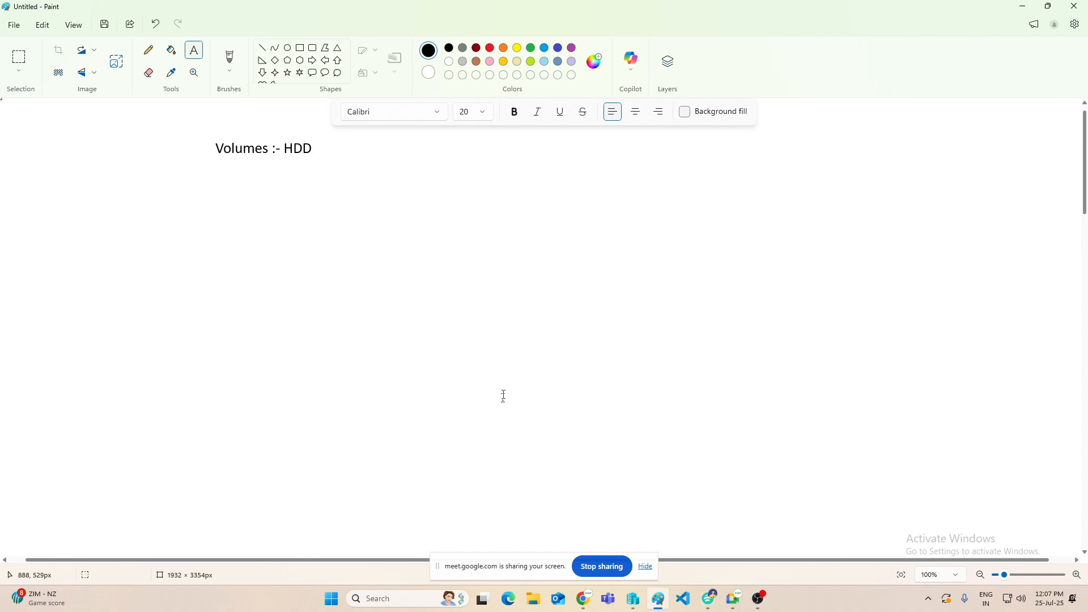
left_click(313, 60)
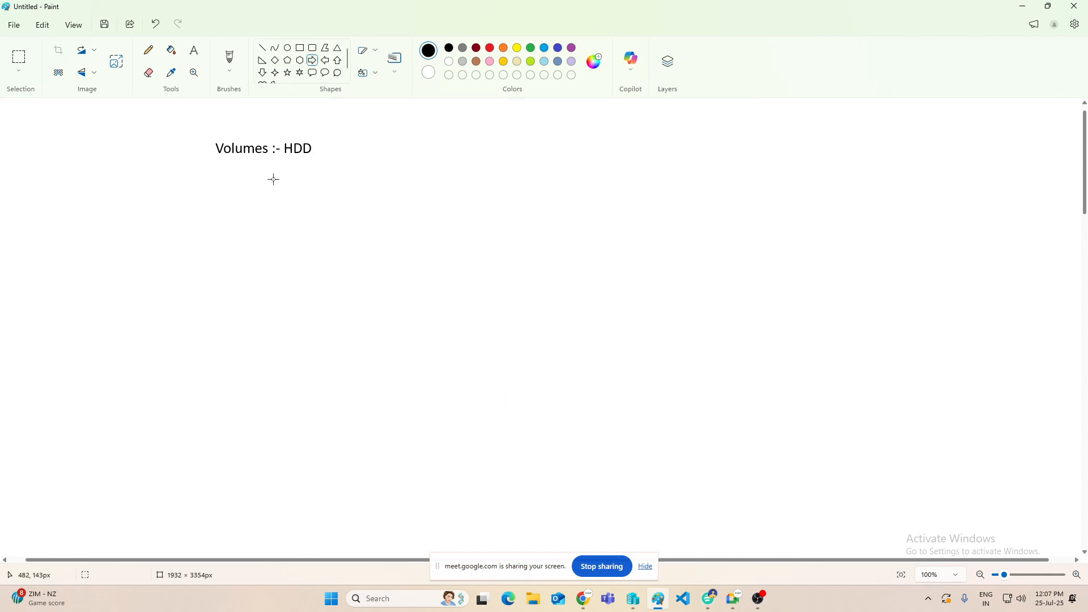
left_click_drag(272, 177, 304, 197)
left_click(194, 50)
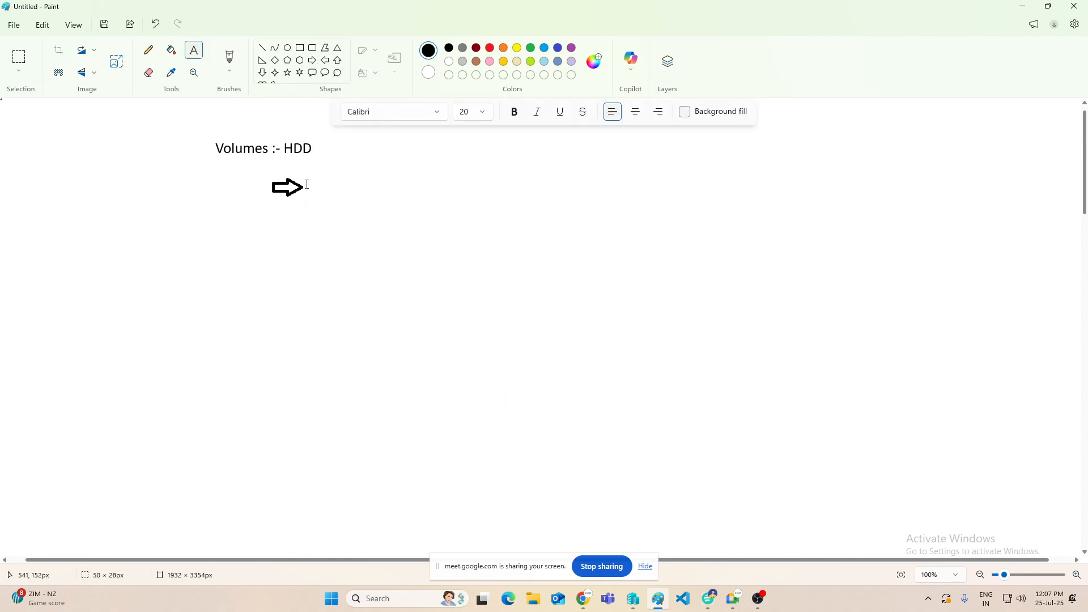
left_click(314, 178)
type("EBS")
left_click(632, 194)
Step: Create a text box about 631 × 135 px in the blank area beside the notes and enter "What"
left_click(618, 154)
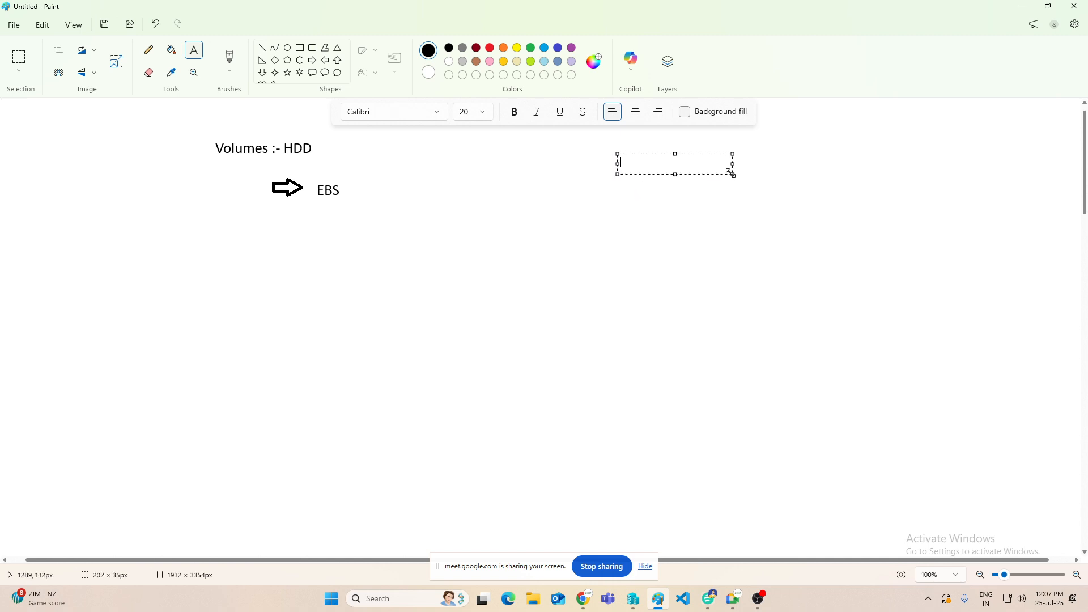
left_click_drag(733, 174, 976, 232)
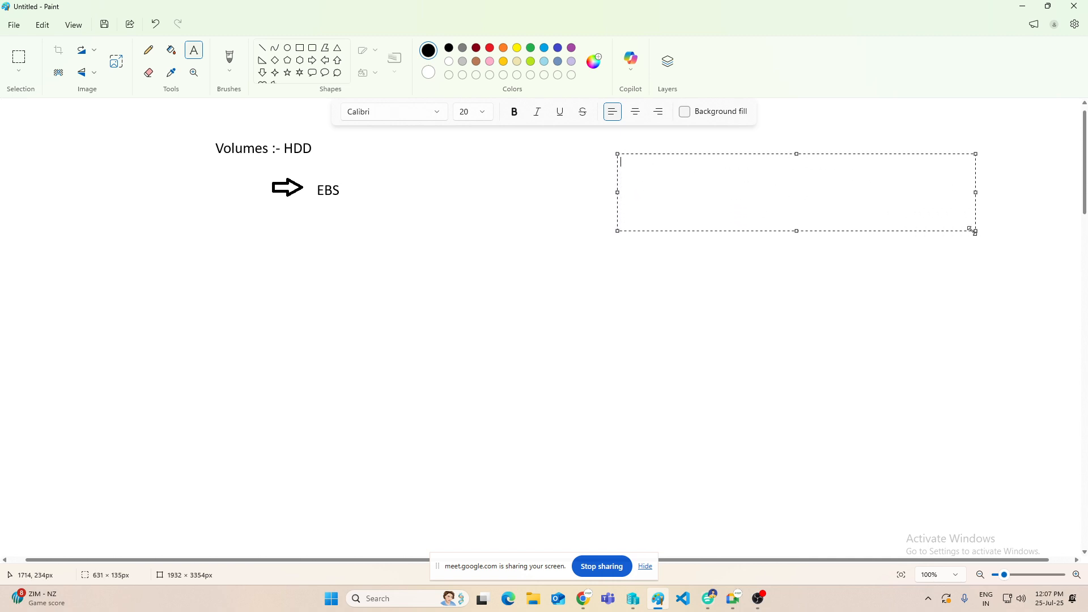
type("What")
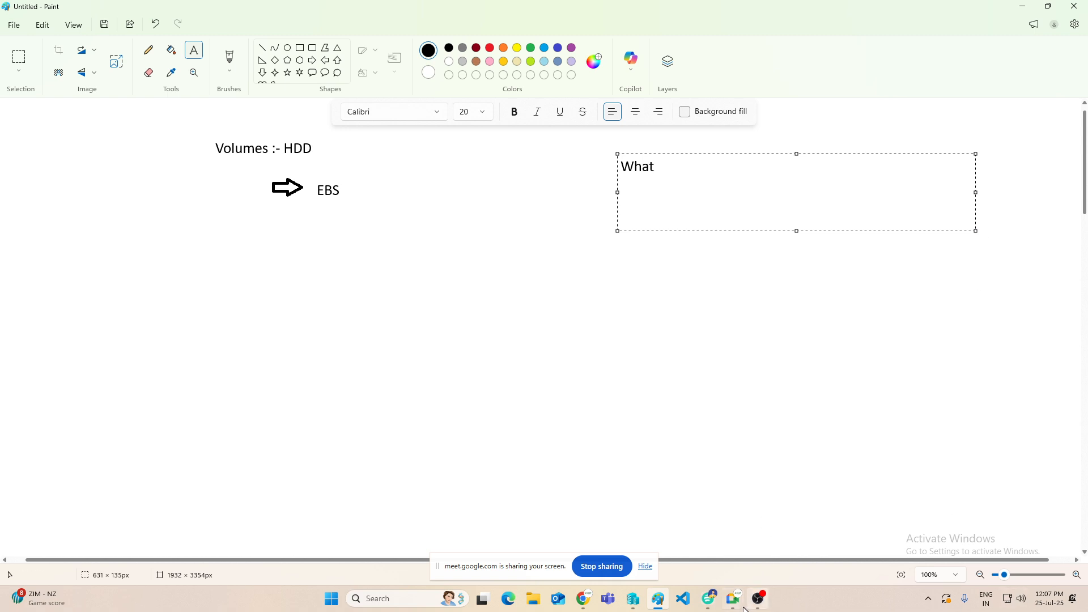
Step: Switch to the Google Meet call, admit the two waiting participants, and return to Paint
mouse_move(733, 598)
left_click(684, 551)
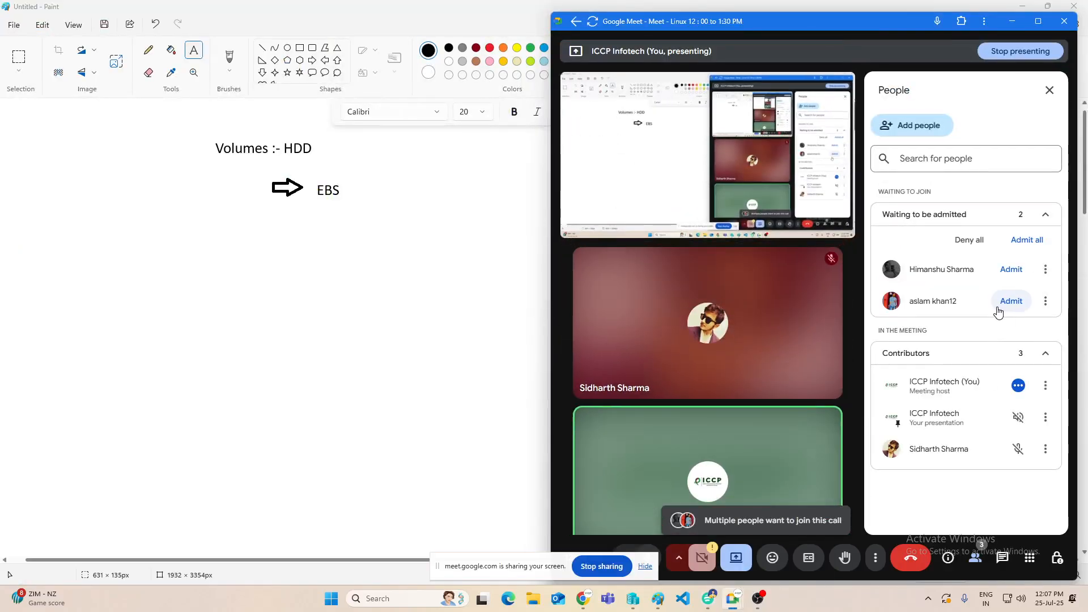
left_click(1009, 302)
left_click(1010, 270)
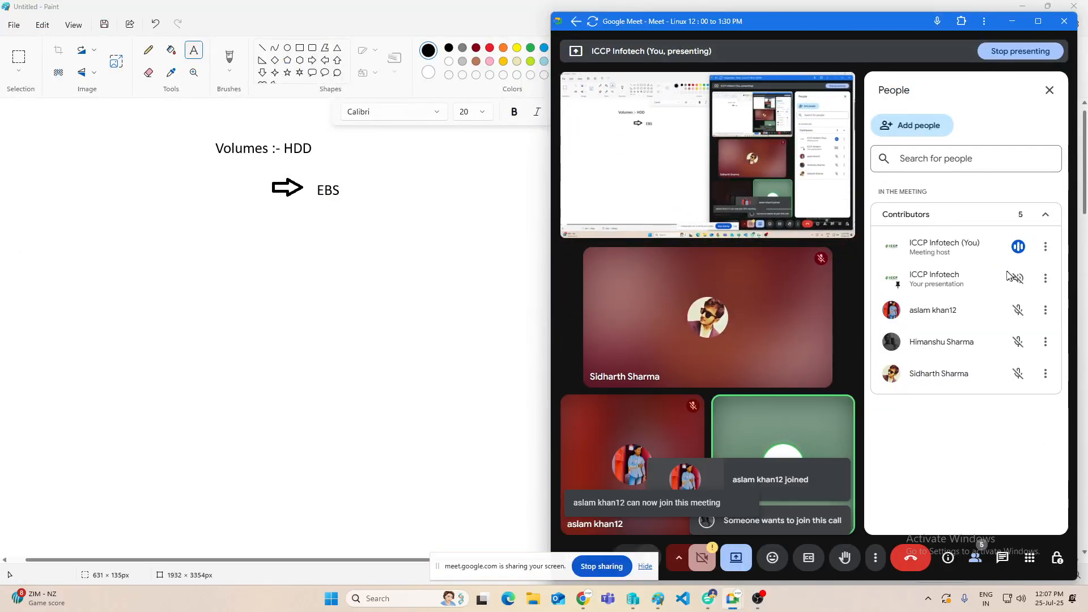
left_click(1011, 21)
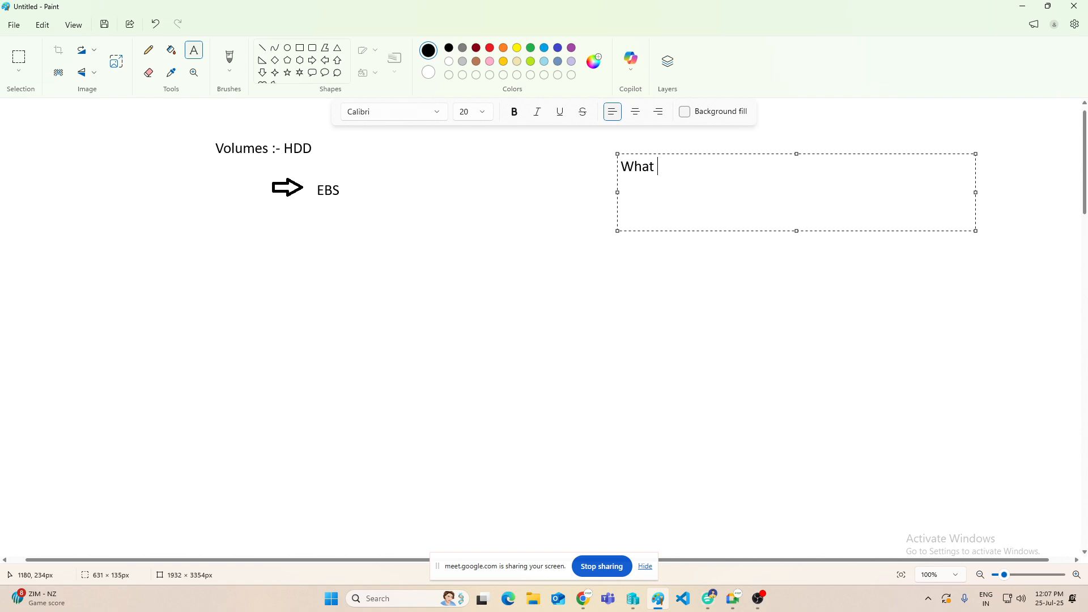
Step: Complete the open text line as "What is Volumes & type of Volumes & USE"
type("is Volumes & ty")
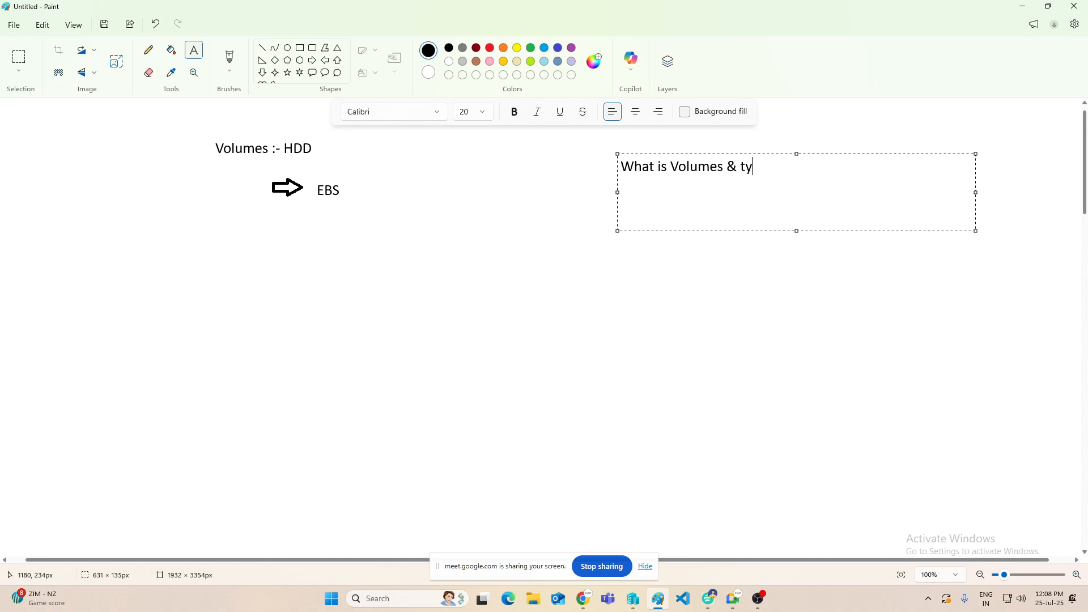
type("pe of Volumes & USE")
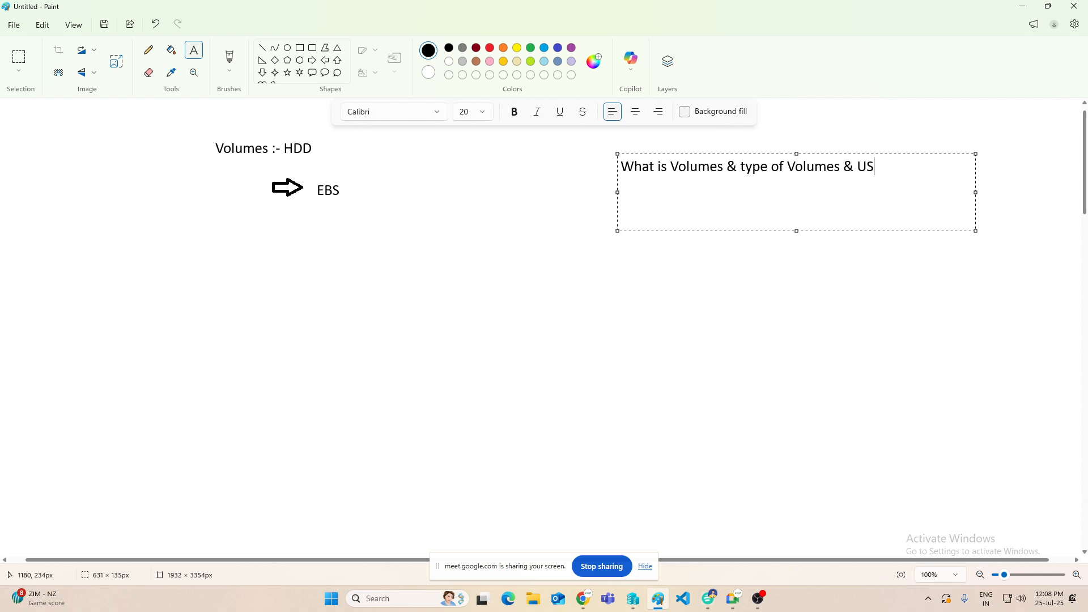
left_click(237, 224)
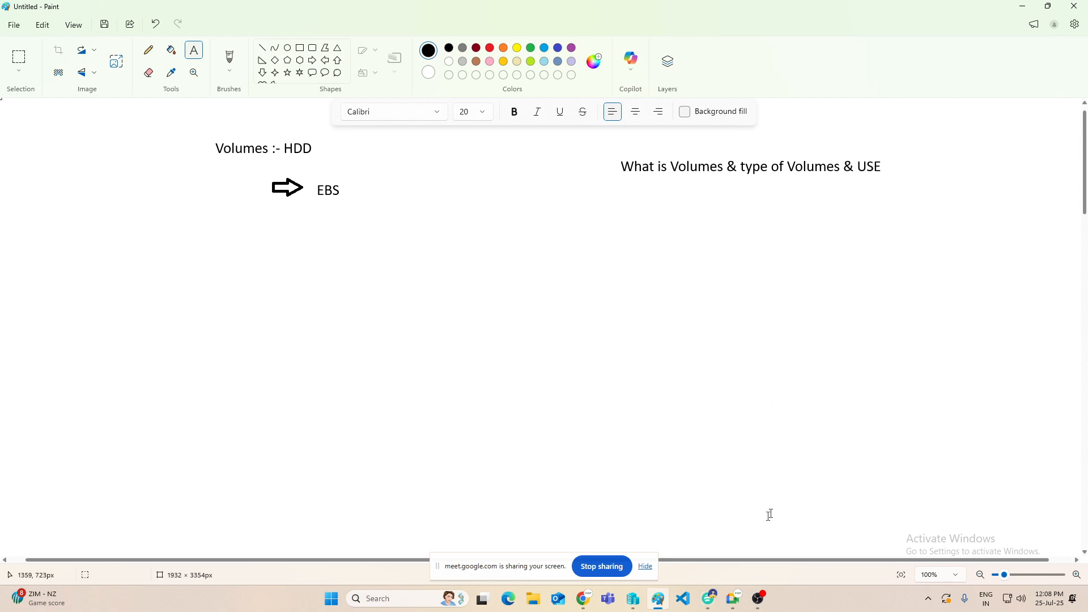
Step: Admit the next waiting participant to the Google Meet call and minimize the meeting window
mouse_move(731, 608)
left_click(673, 539)
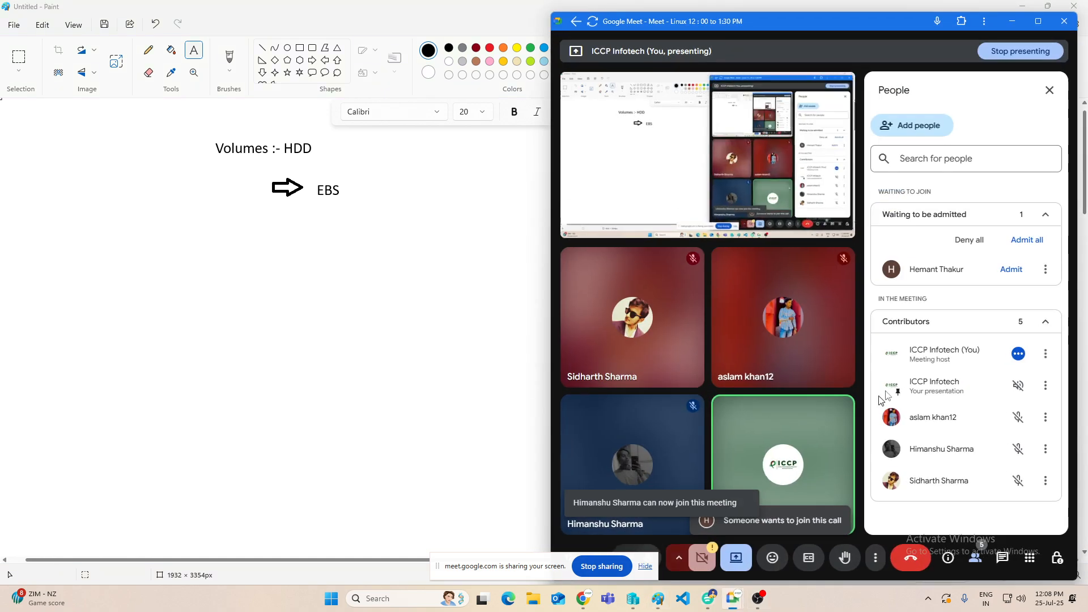
left_click(1003, 271)
left_click(1013, 21)
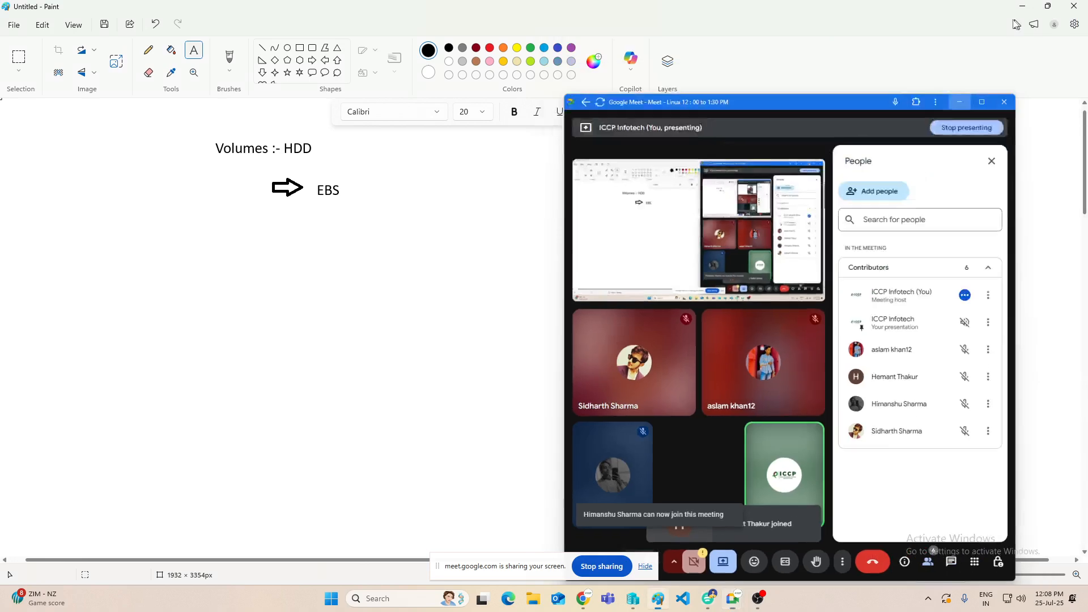
left_click(290, 275)
left_click(357, 221)
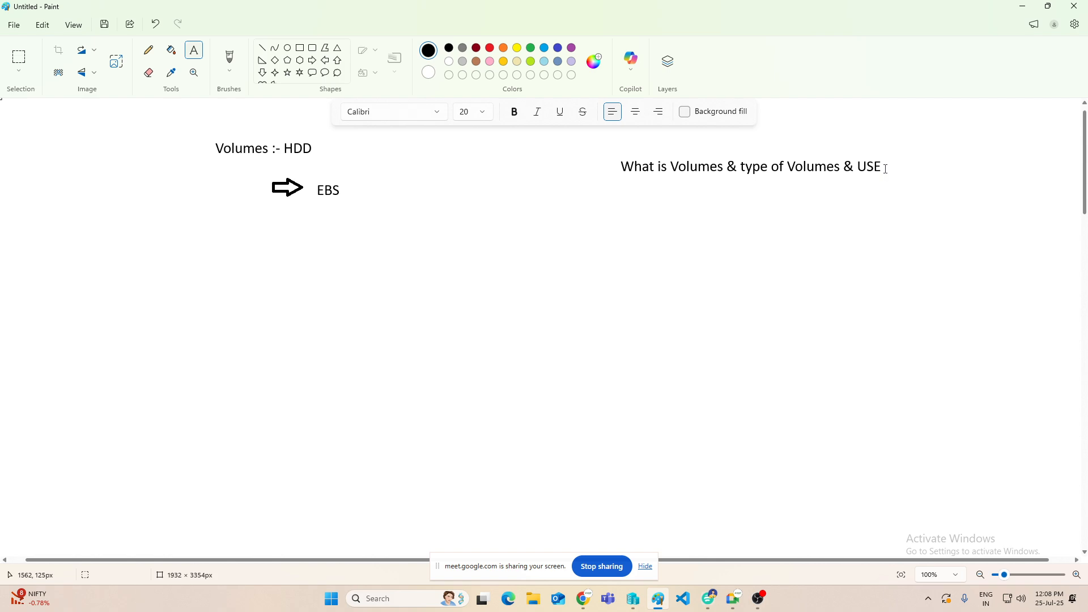
left_click(387, 215)
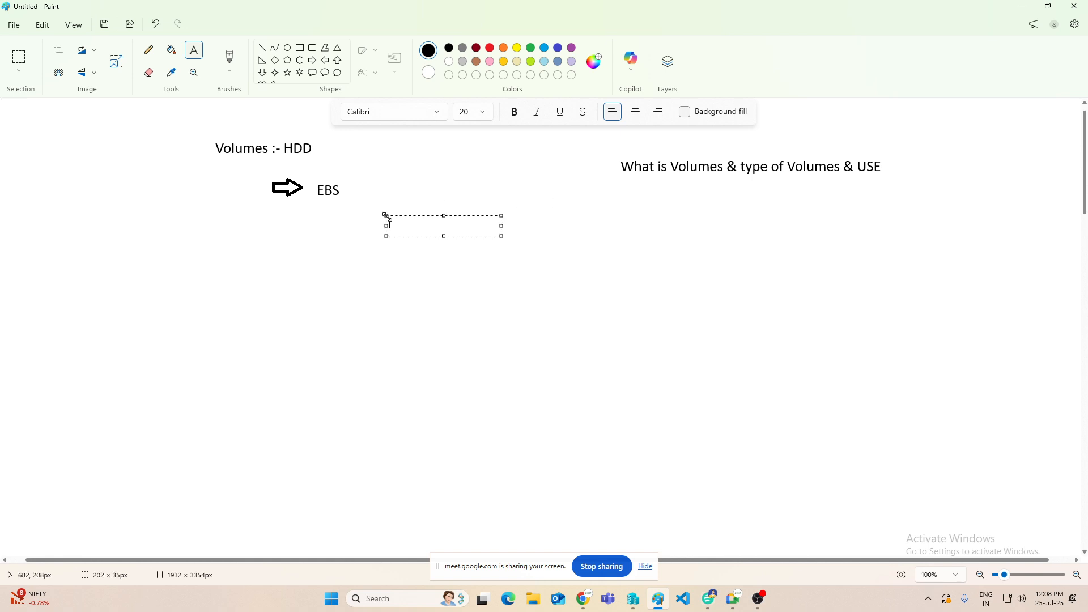
left_click(166, 264)
left_click(190, 236)
left_click(149, 230)
left_click_drag(147, 232, 293, 257)
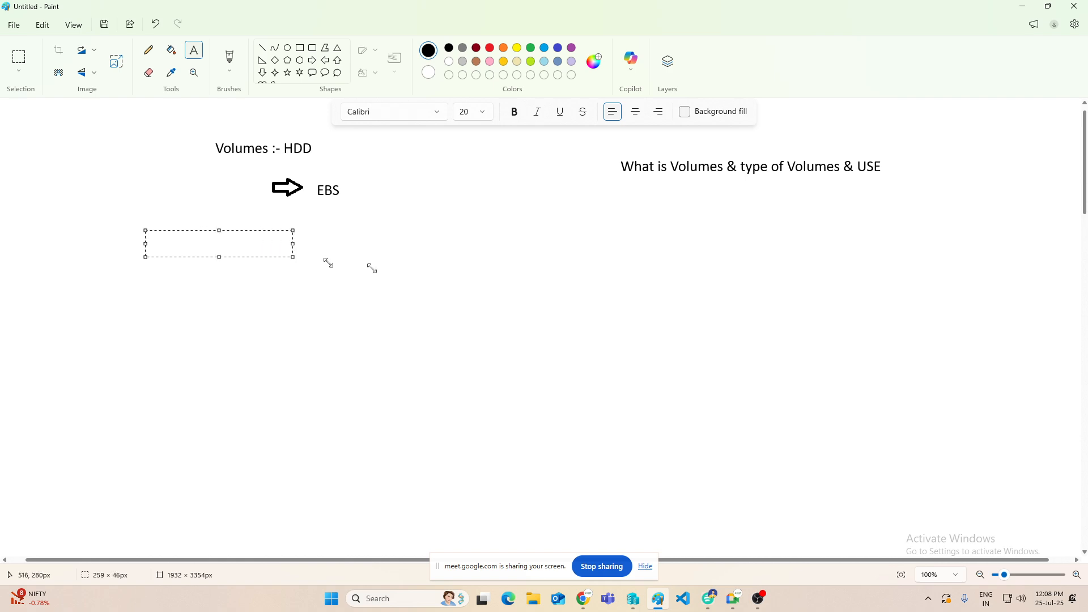
left_click_drag(371, 268, 472, 278)
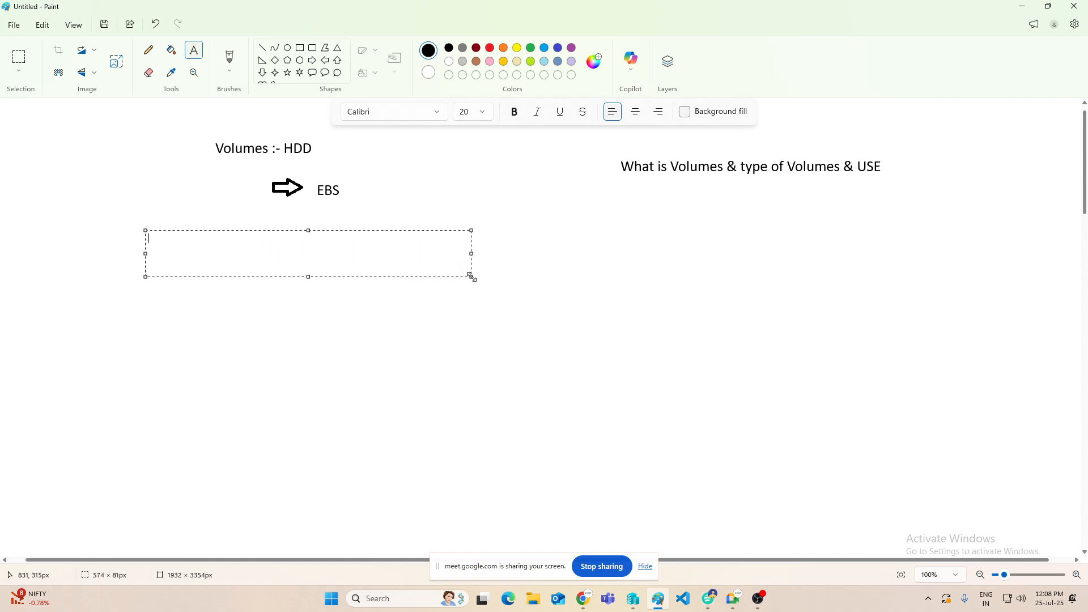
left_click(391, 321)
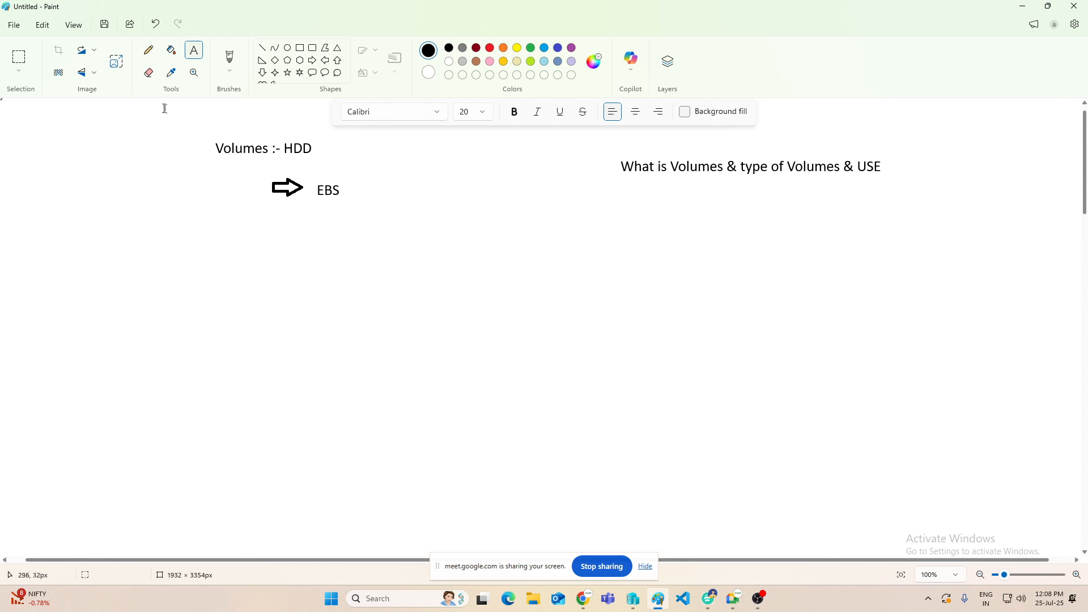
Step: Draw a tall rounded speech callout below the EBS row and a right arrow about 74 × 37 px beside it
left_click(312, 72)
left_click_drag(199, 227, 311, 412)
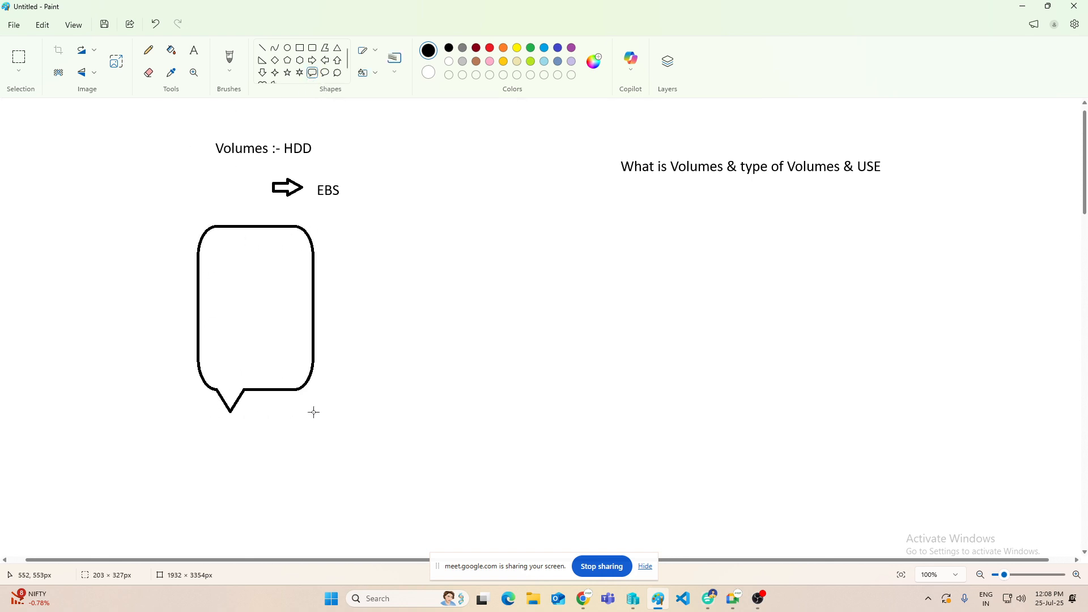
left_click(318, 62)
left_click_drag(321, 270, 365, 294)
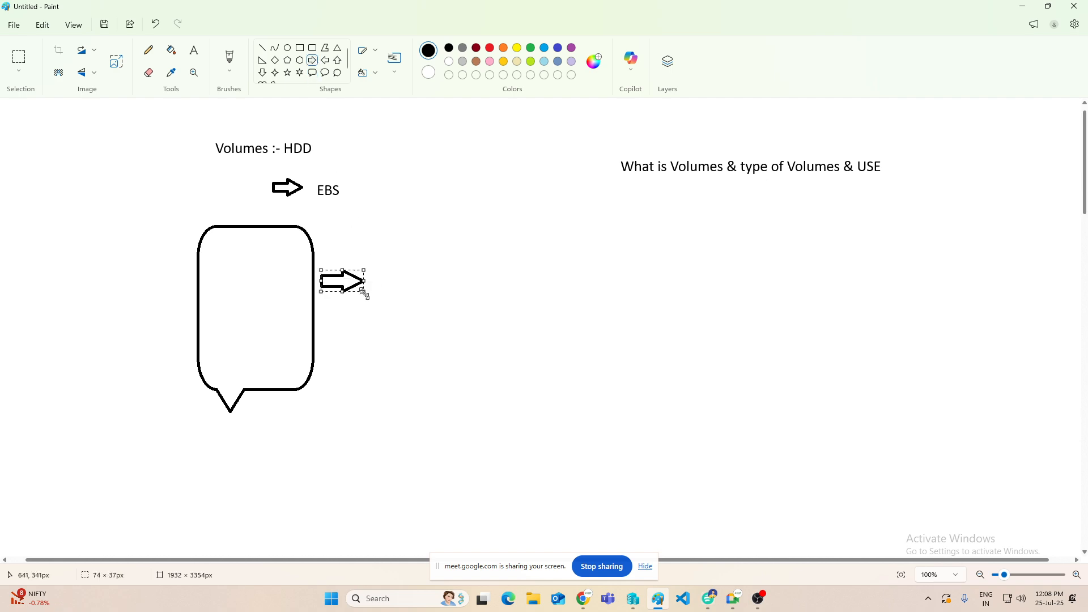
Step: Switch to Google Meet, admit all waiting participants, and go back to the Paint drawing
left_click(733, 599)
left_click(697, 547)
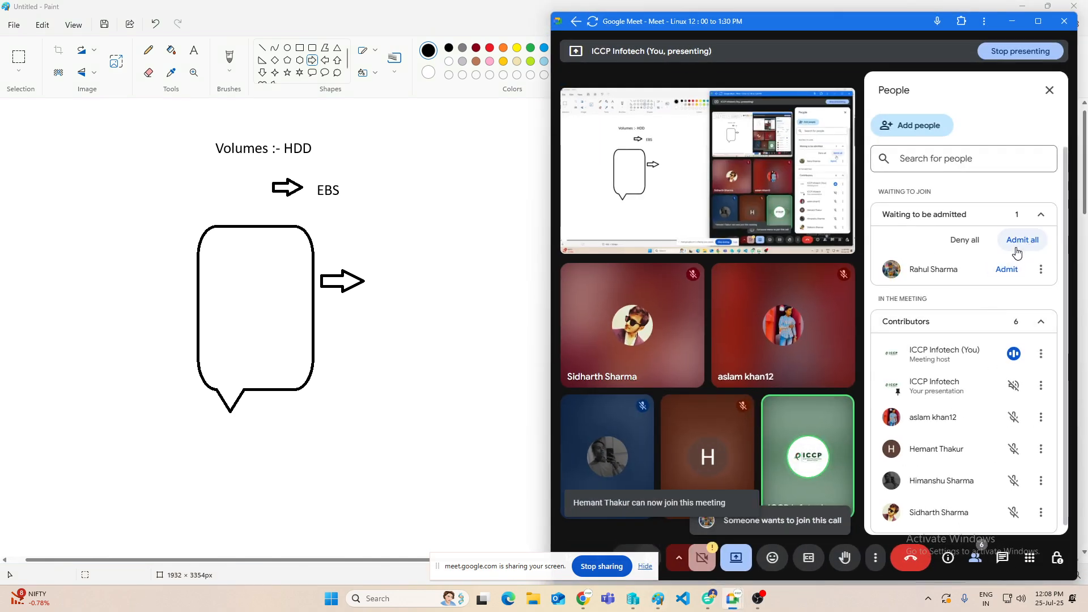
left_click(1017, 241)
left_click(863, 334)
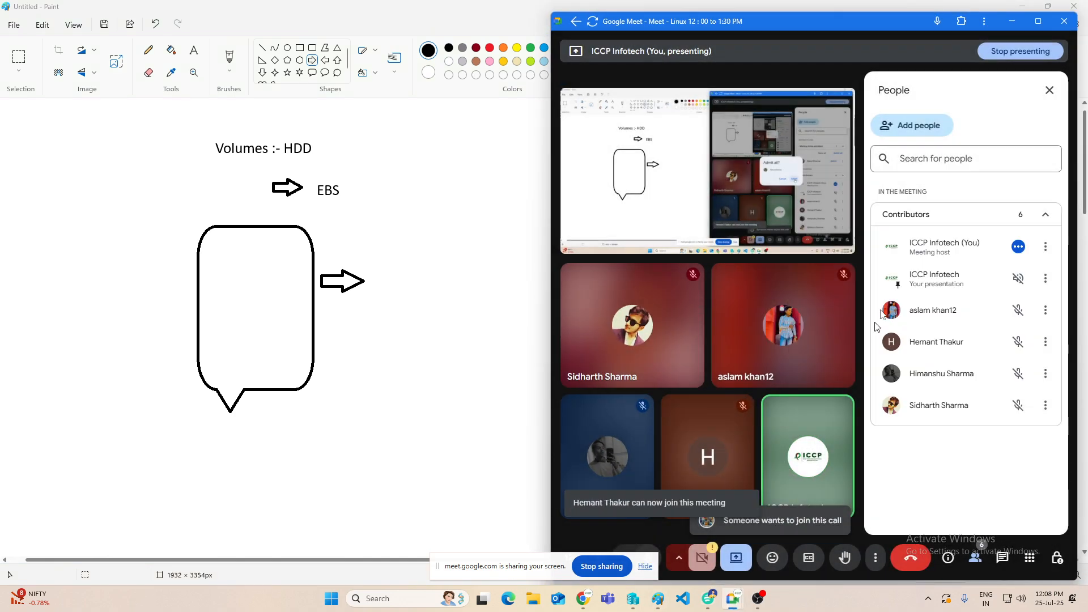
left_click(1010, 22)
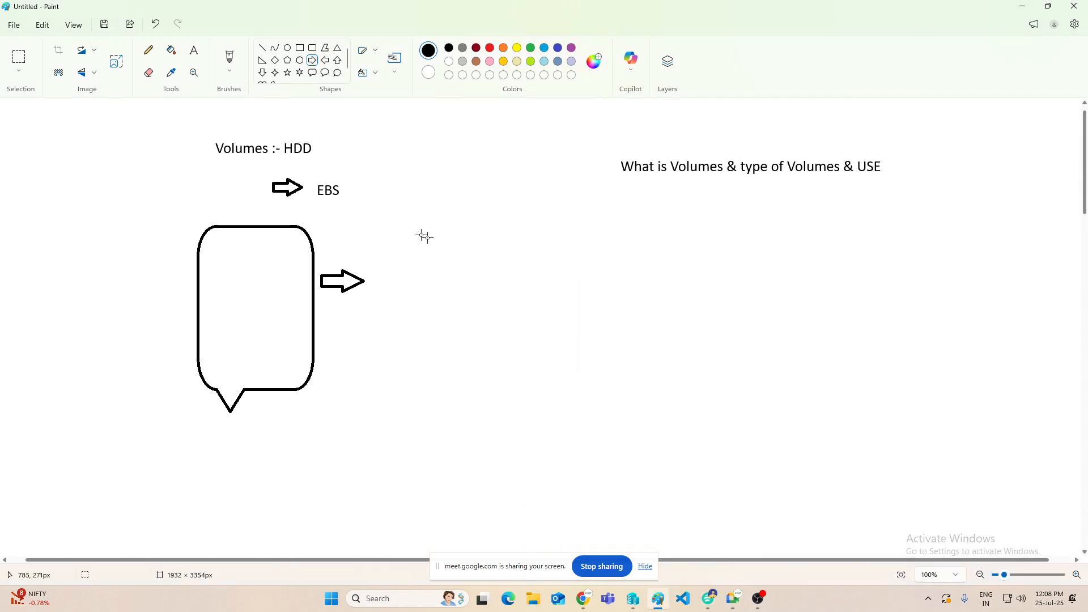
Step: Label the arrow beside the callout with the text "30GB --EBS"
left_click(193, 50)
left_click_drag(370, 272, 487, 293)
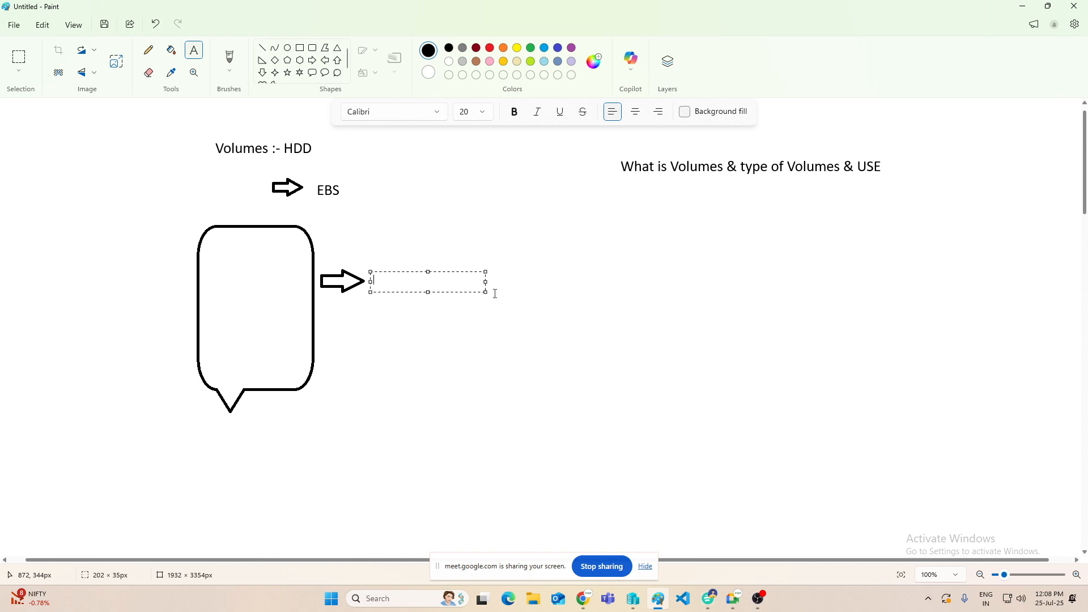
type("2")
key("BackSpace")
type("30GB --EBS")
left_click(359, 159)
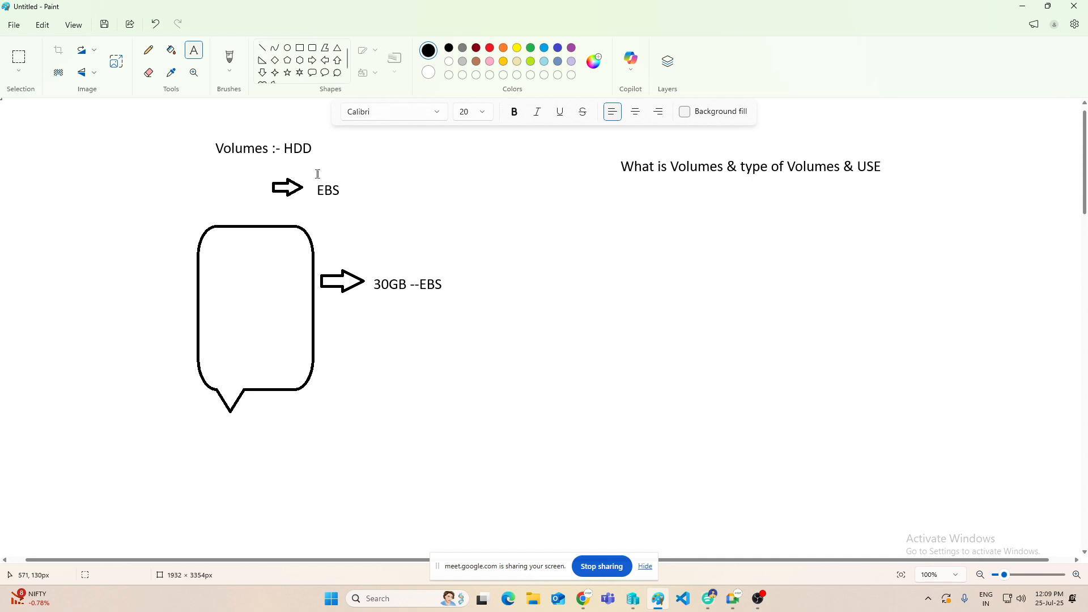
Step: Draw a right arrow about 53 × 35 px after the "EBS" label and label it "instance Store"
left_click(312, 60)
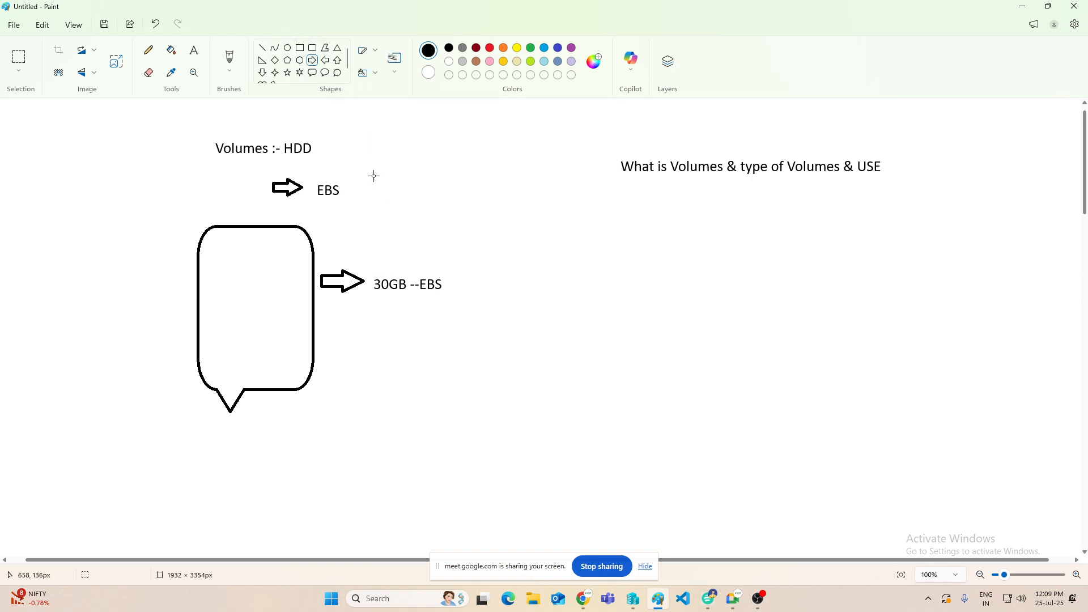
left_click_drag(372, 175, 404, 195)
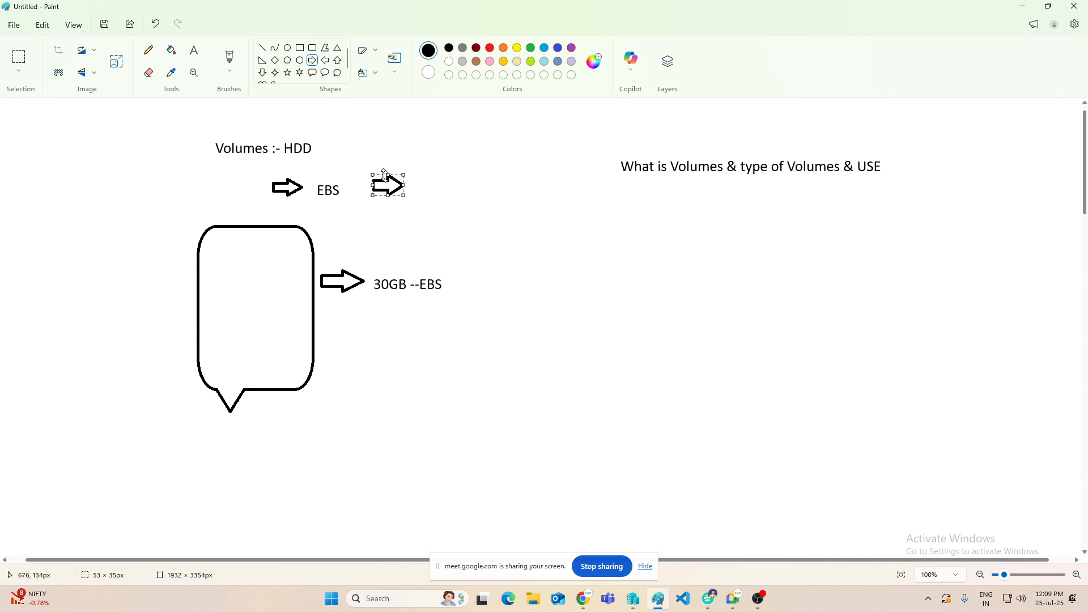
left_click(428, 191)
left_click(193, 49)
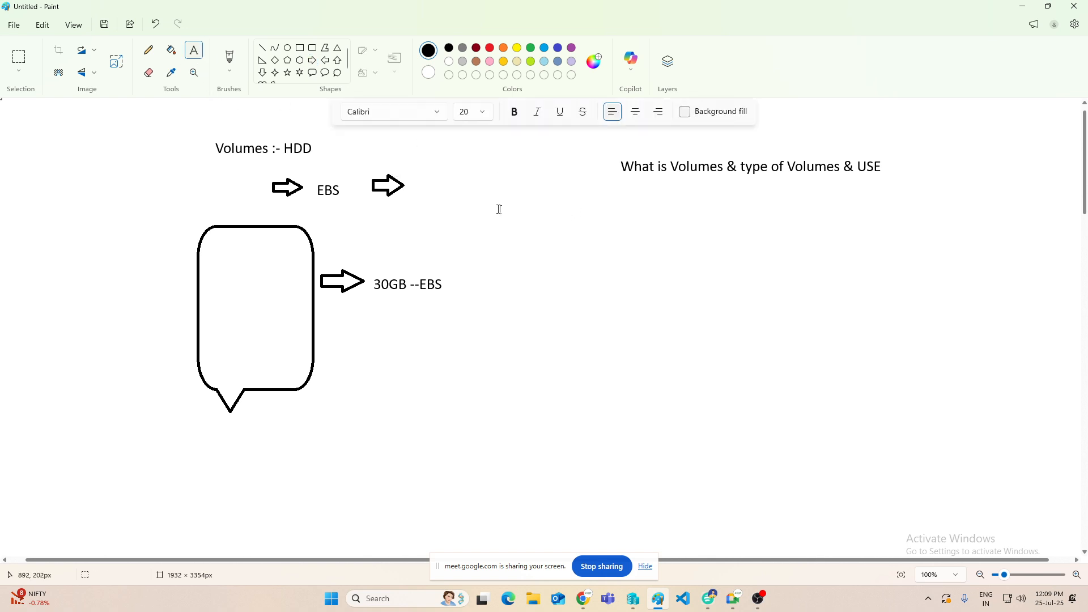
left_click(412, 178)
type("instance Store")
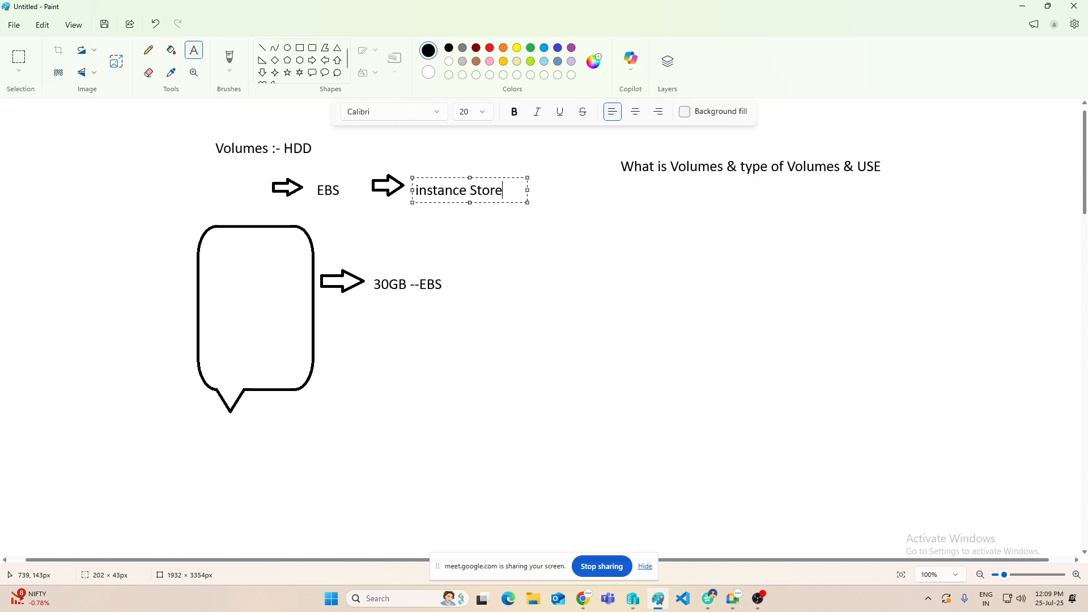
left_click(415, 242)
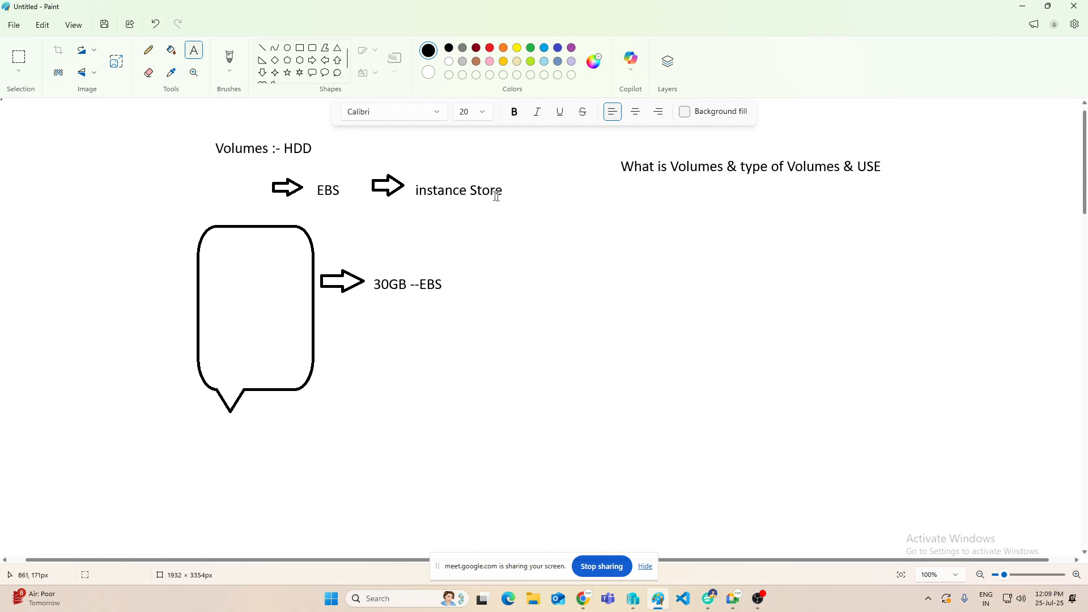
Step: Open the Google Meet window, admit the waiting participant, and minimize the meeting again
left_click(735, 589)
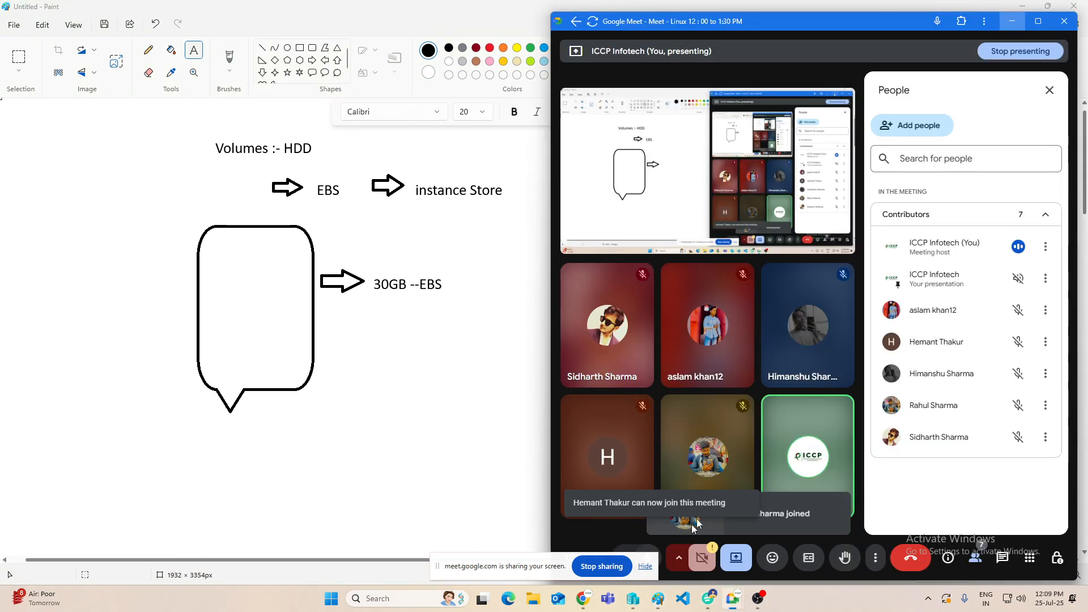
left_click(1000, 271)
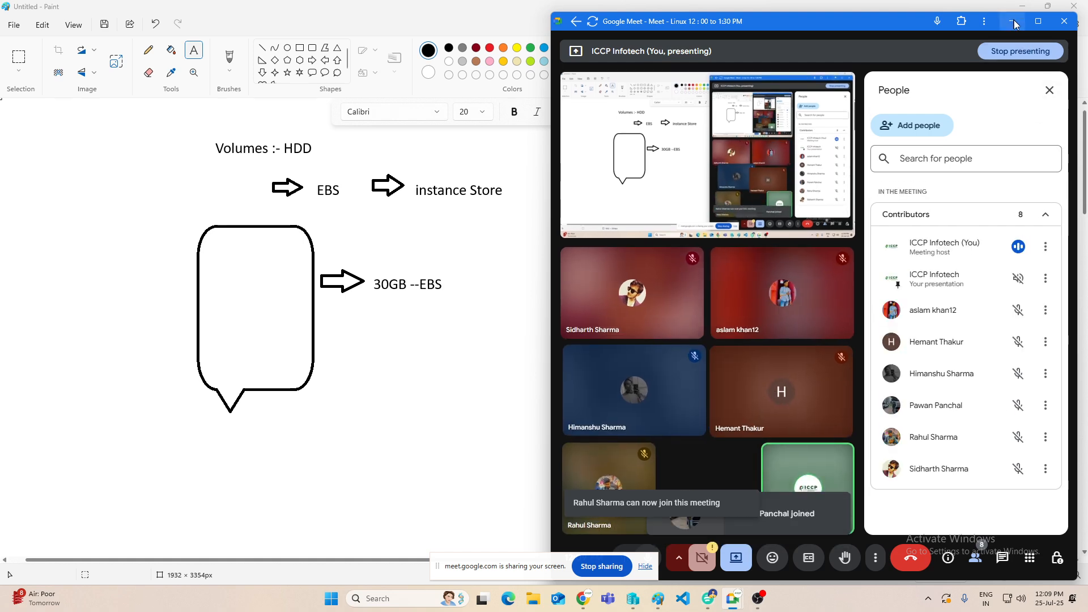
left_click(1014, 24)
left_click(490, 213)
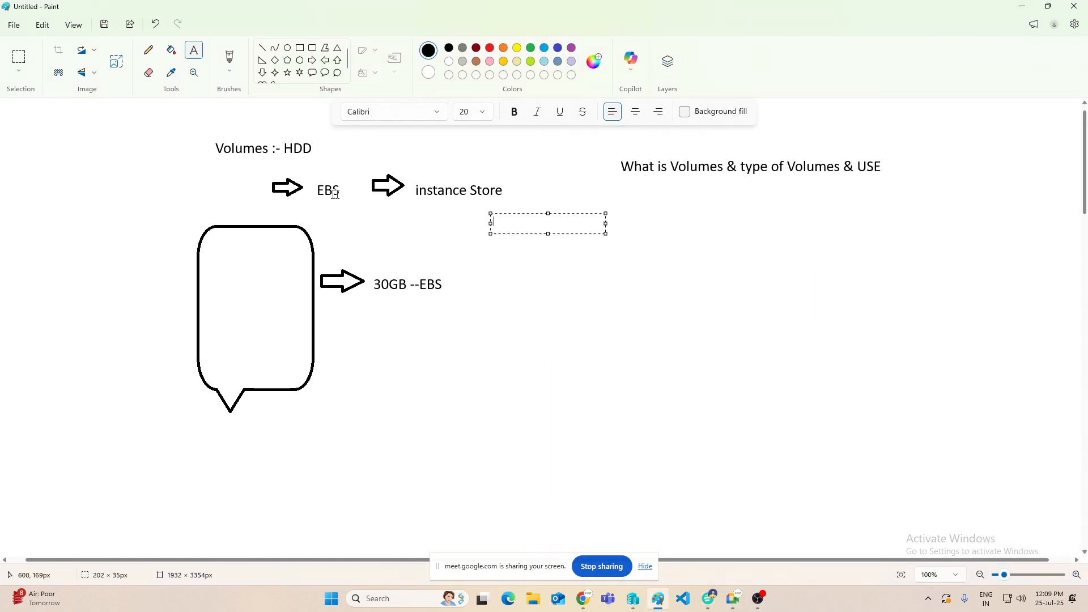
left_click(308, 201)
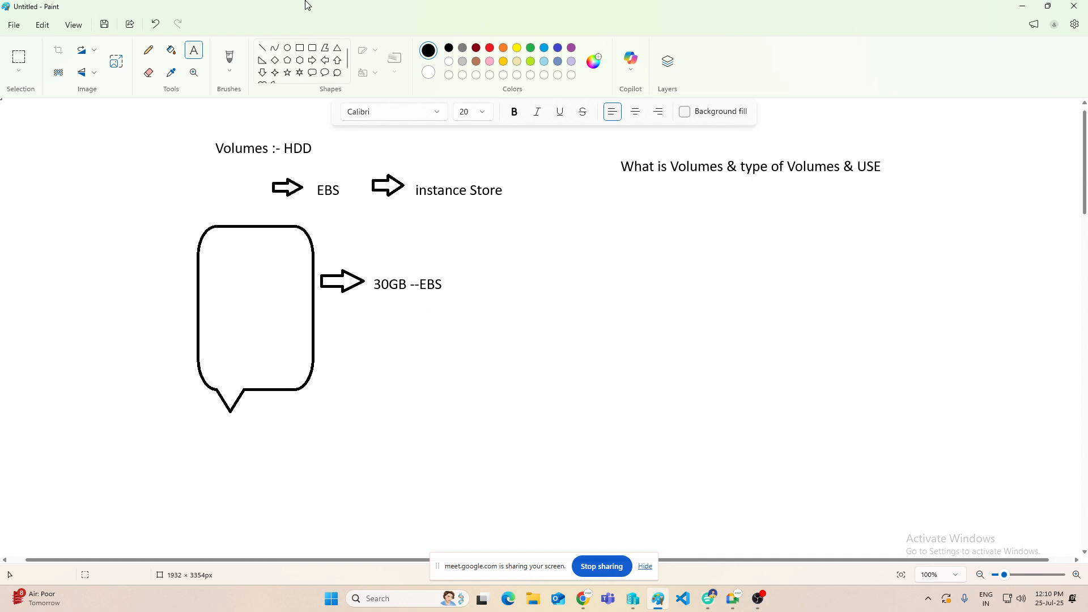
Step: Draw a small rounded rectangle inside the callout's lower corner and label it "HDD"
left_click(315, 49)
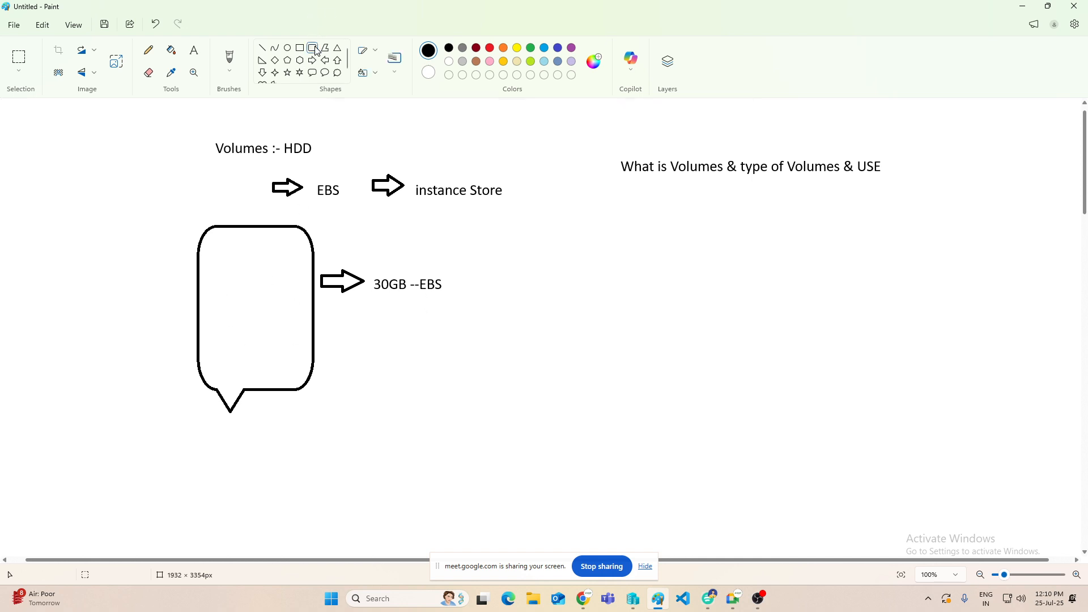
left_click_drag(262, 300, 308, 379)
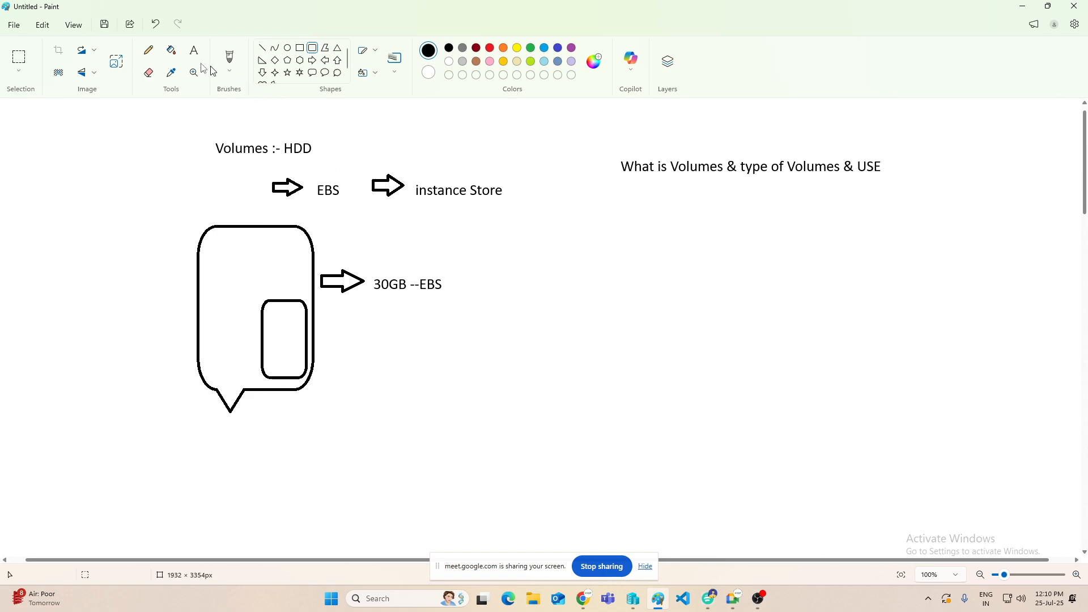
left_click(194, 50)
left_click(268, 318)
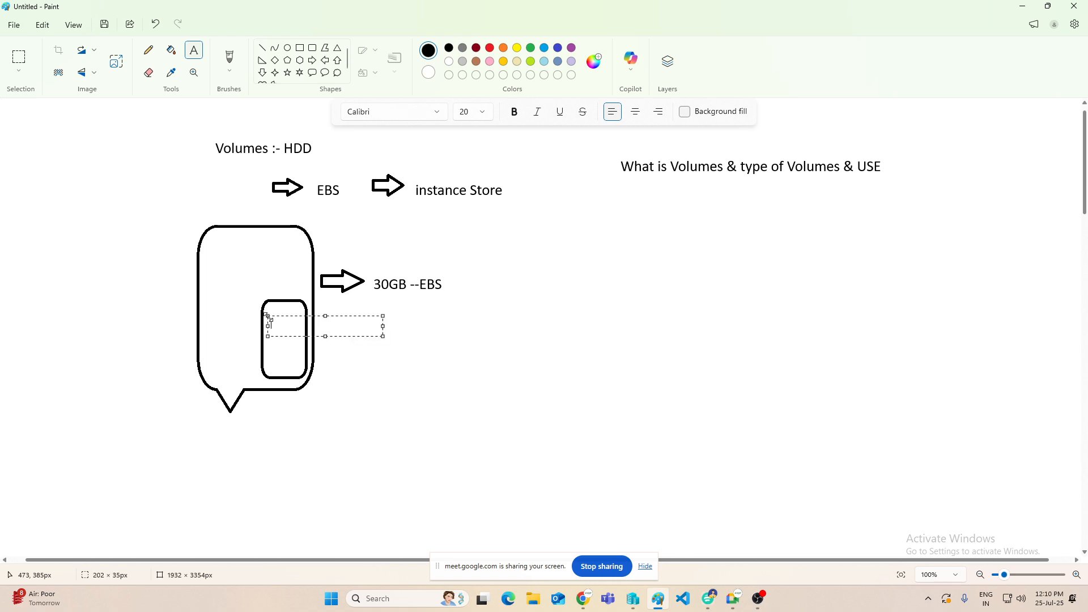
type("HDD")
left_click(389, 206)
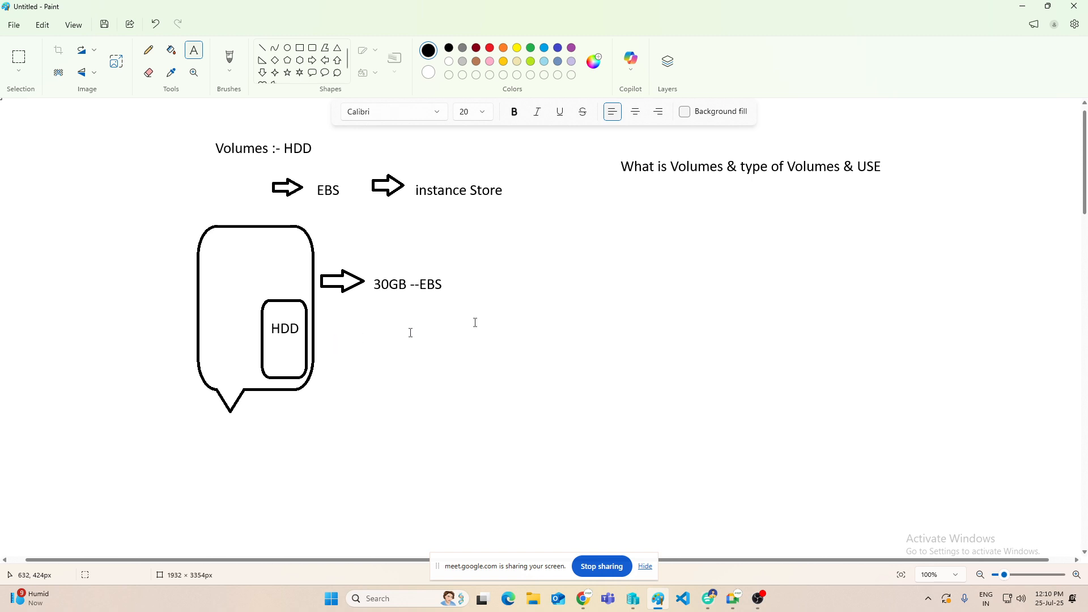
Step: Switch from Paint to the AWS console in Chrome and view the Elastic Block Store volumes list in EC2
left_click(1025, 8)
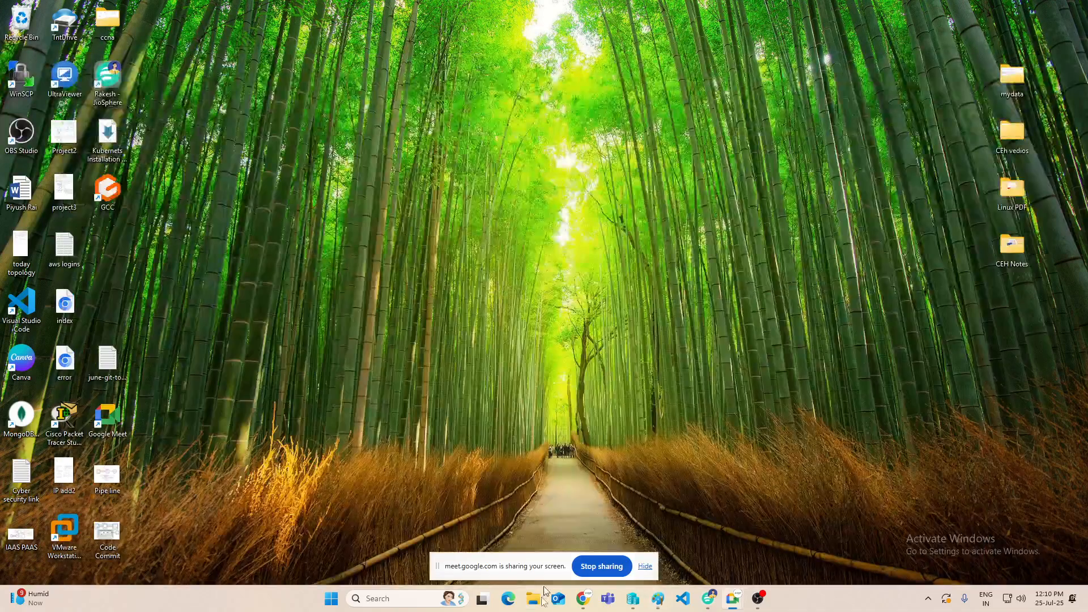
left_click(583, 599)
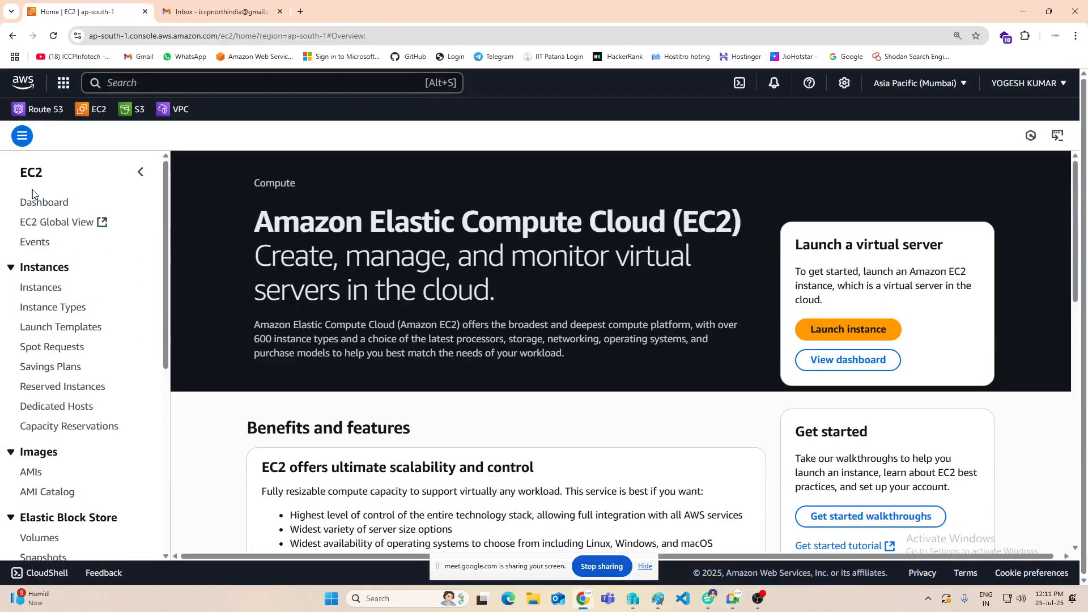
left_click(92, 110)
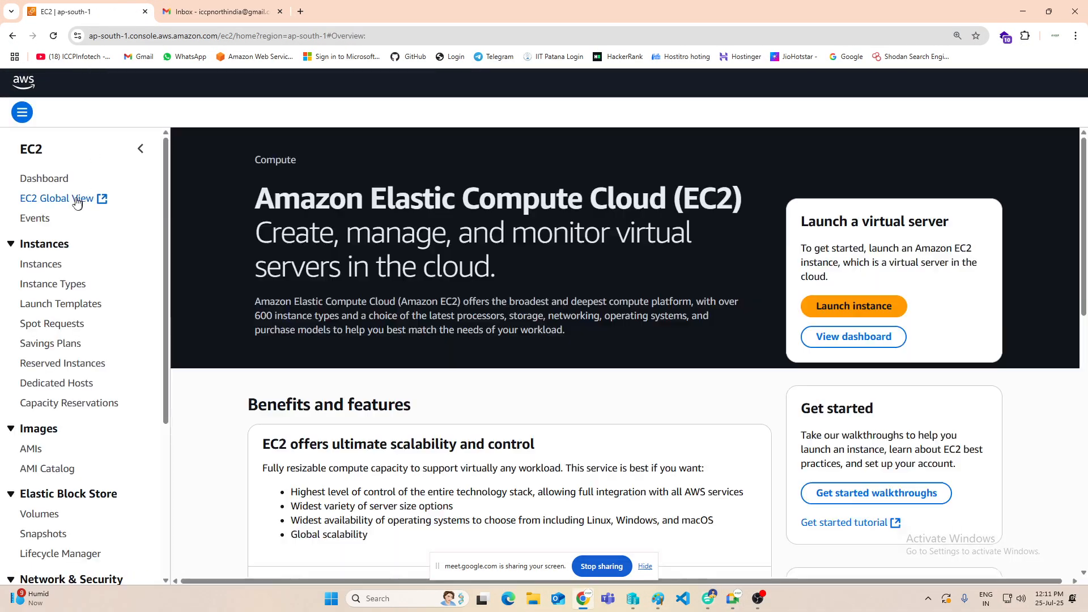
scroll(68, 301, "down", 5)
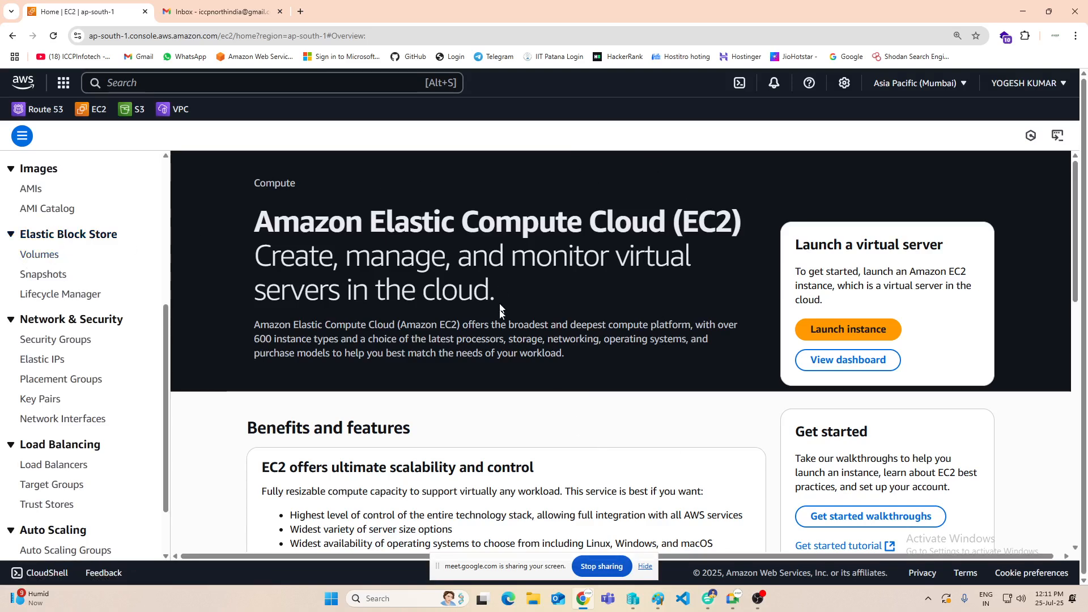
left_click(45, 257)
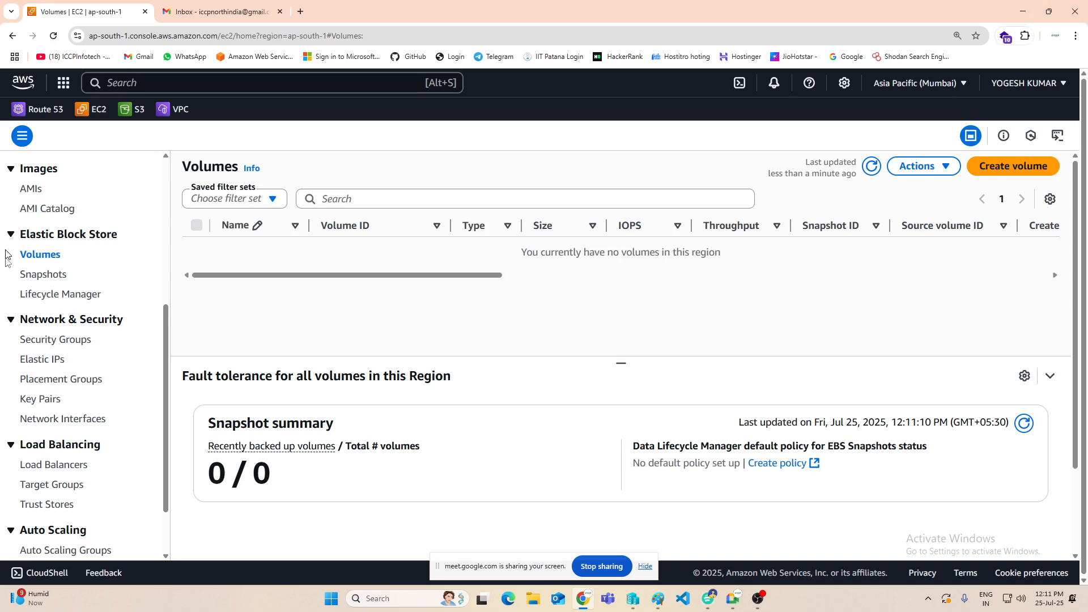
Step: Go to the EC2 instances list and start launching a new instance
scroll(8, 281, "up", 2)
scroll(8, 282, "up", 3)
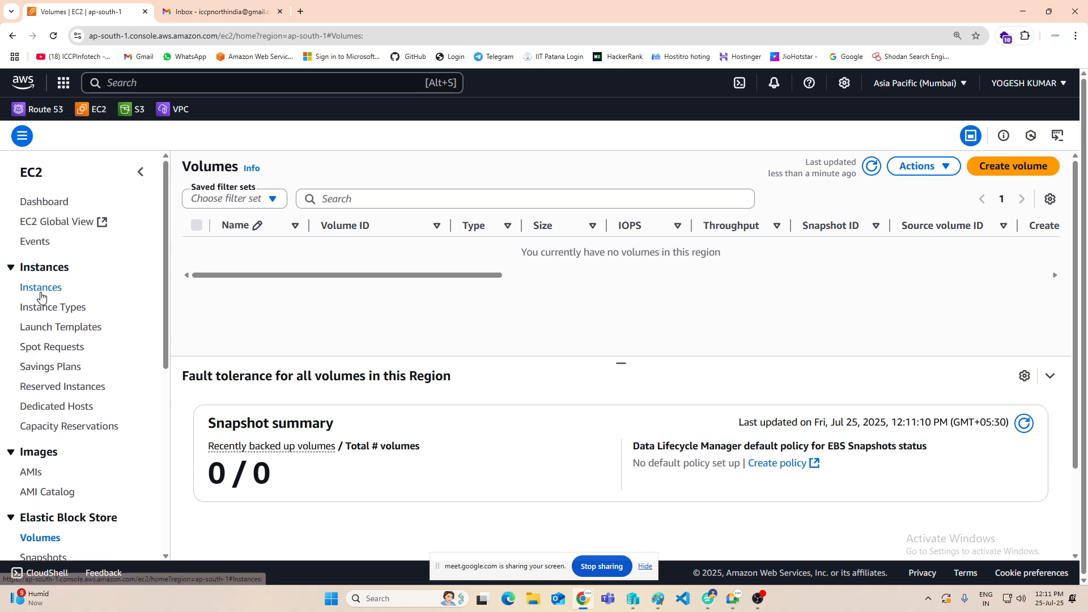
left_click(40, 288)
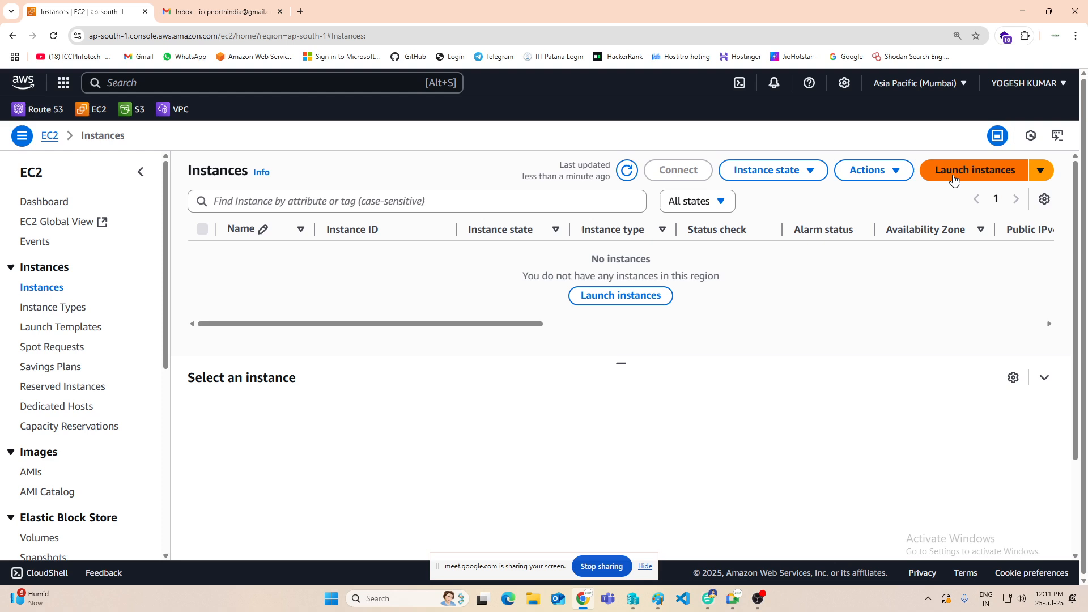
left_click(999, 173)
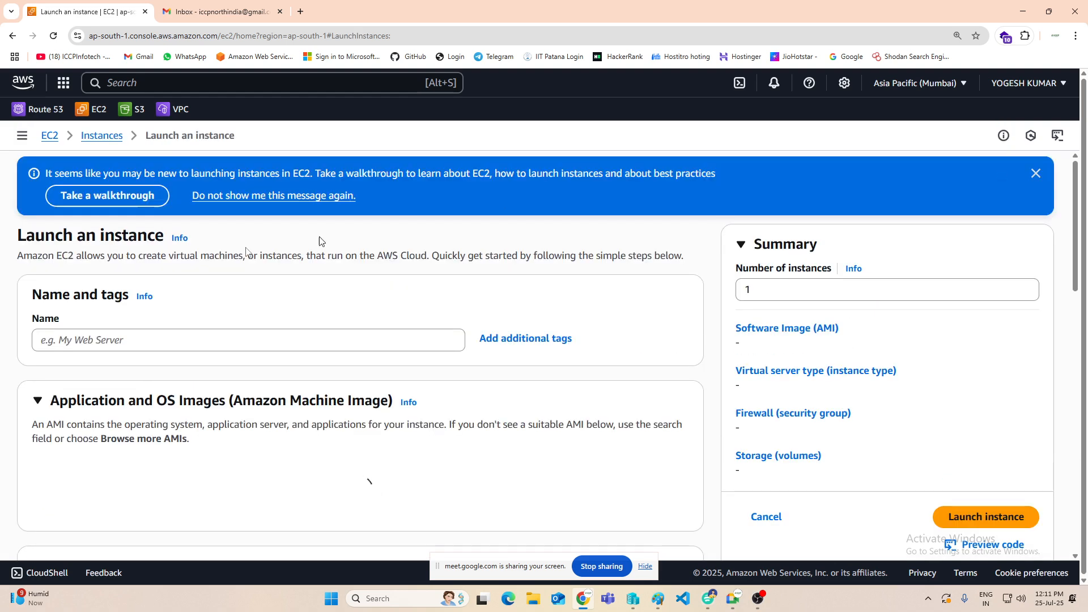
Step: Name the new instance "WEb1" and choose Windows as its operating system image
scroll(333, 289, "down", 1)
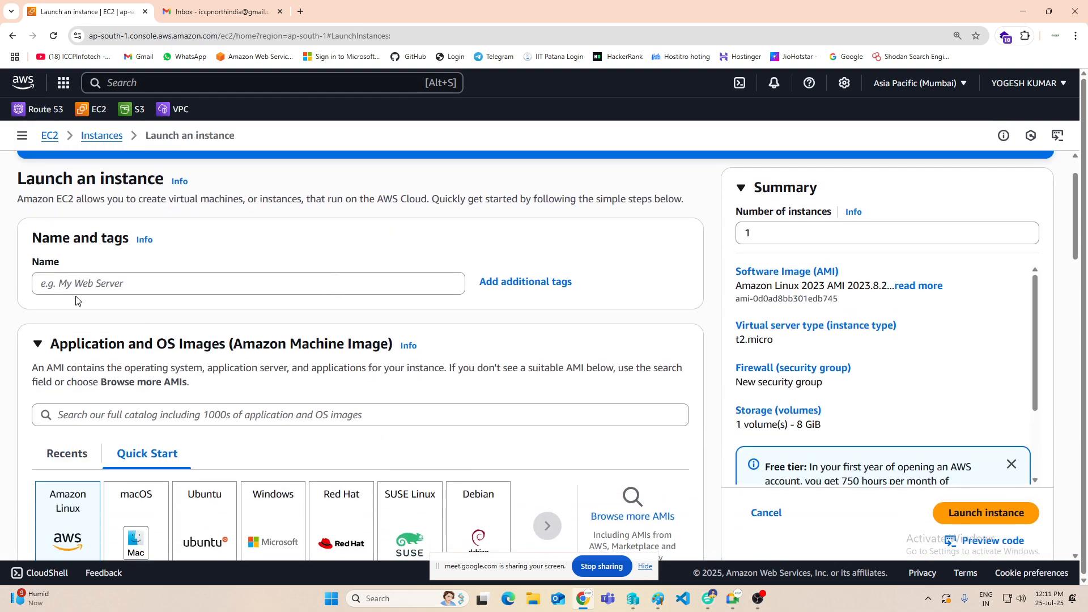
left_click(91, 284)
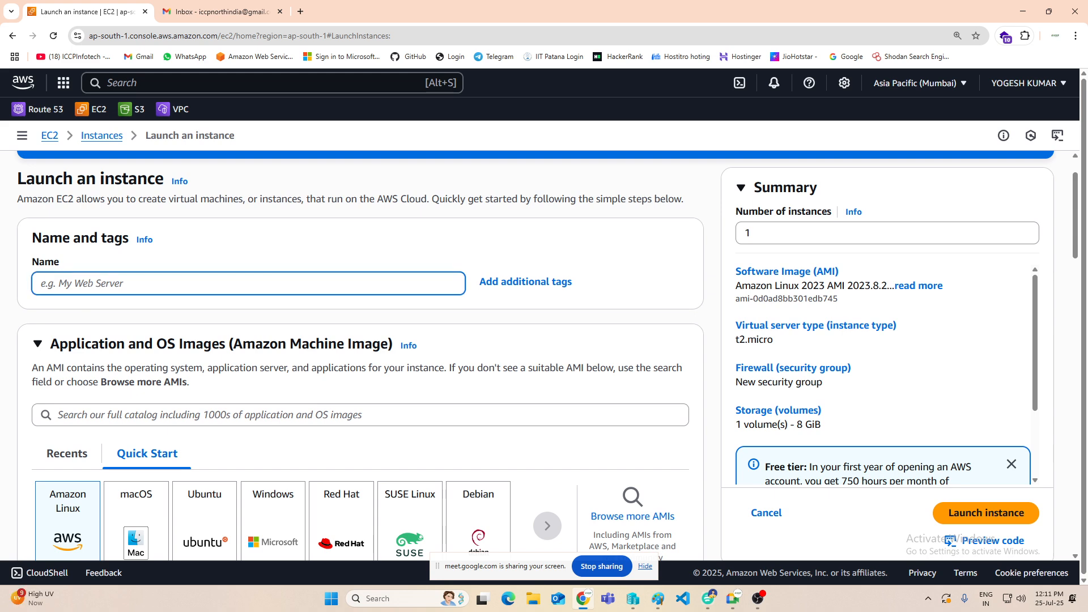
type("WEb1")
scroll(277, 311, "down", 4)
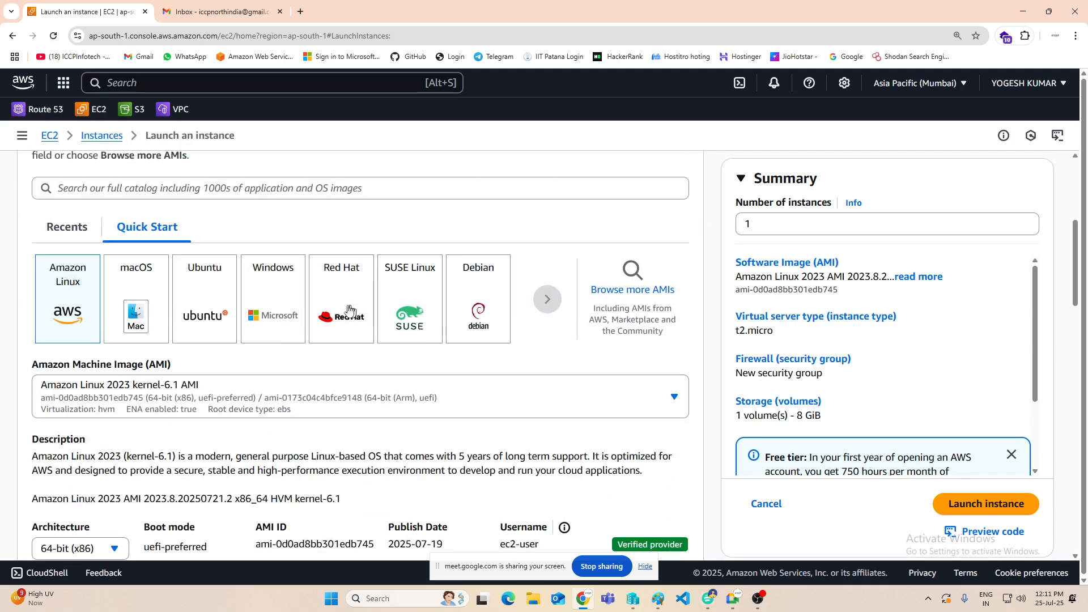
left_click(277, 311)
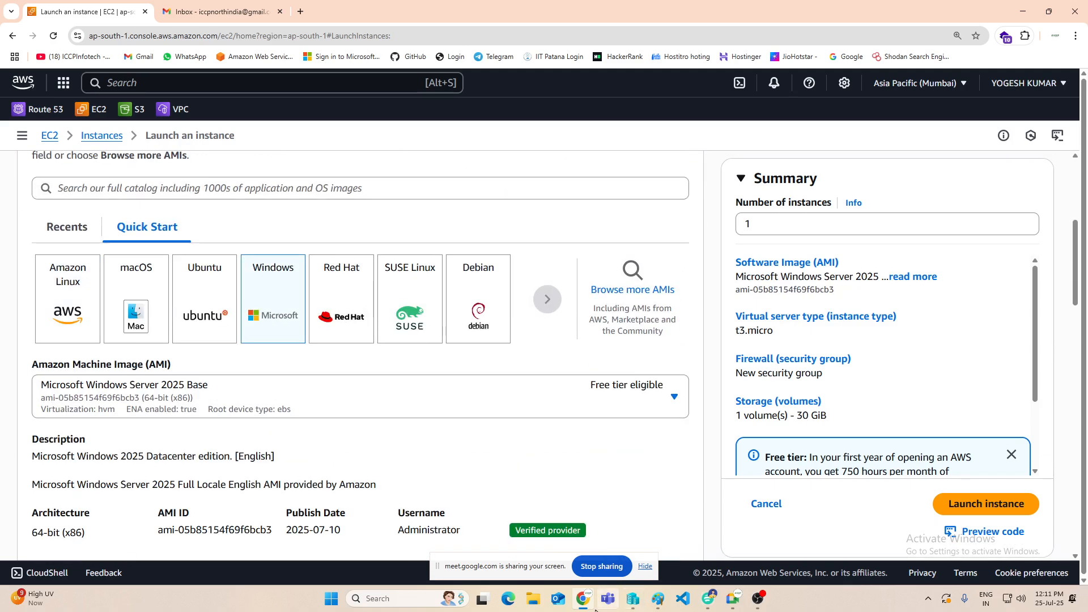
Step: Return to Paint and draw a small right arrow leading out from the edge of the HDD box
left_click(655, 603)
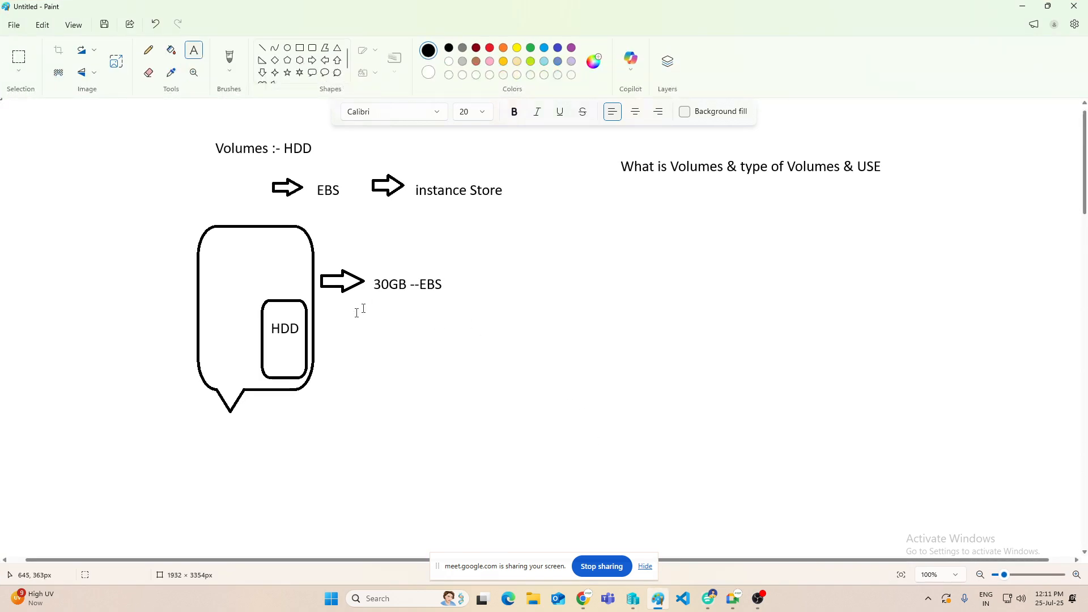
left_click(312, 60)
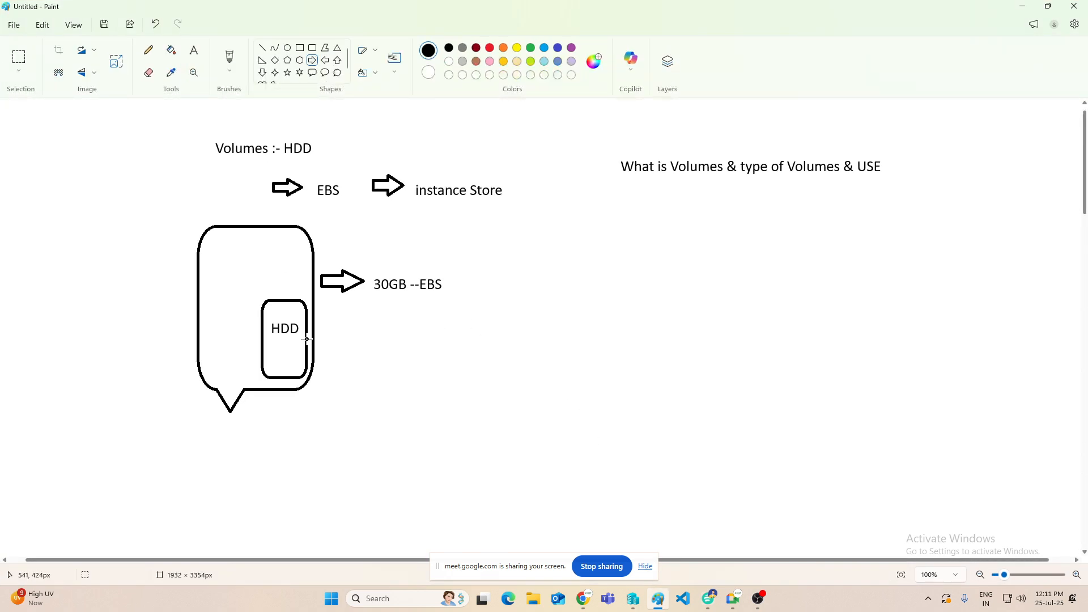
left_click_drag(306, 340, 338, 342)
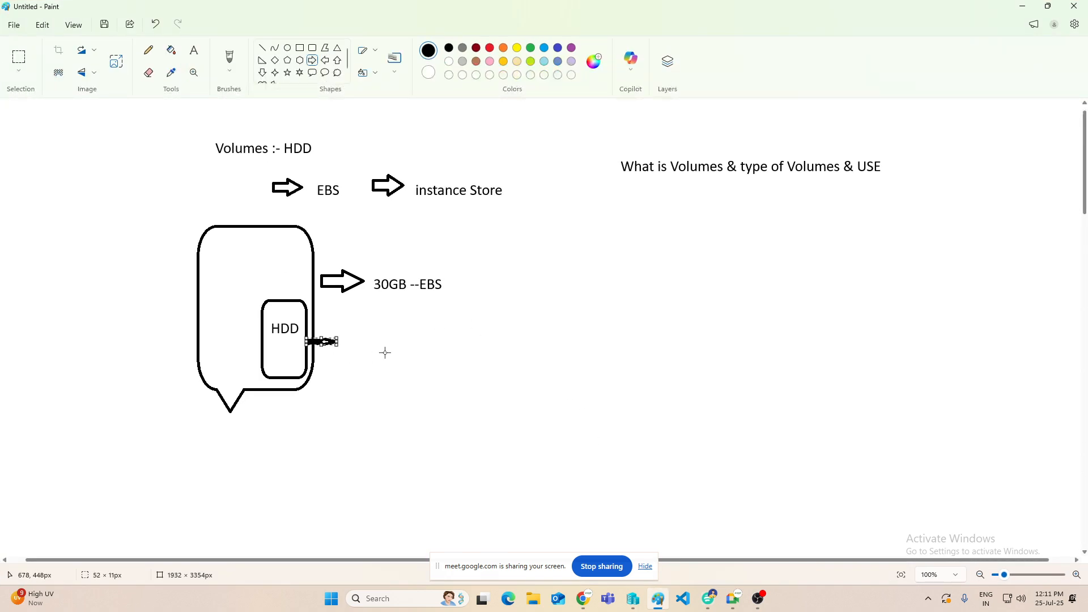
Step: Label the arrow beside the HDD box with the text "/dev/SDA1"
left_click(195, 52)
left_click(360, 332)
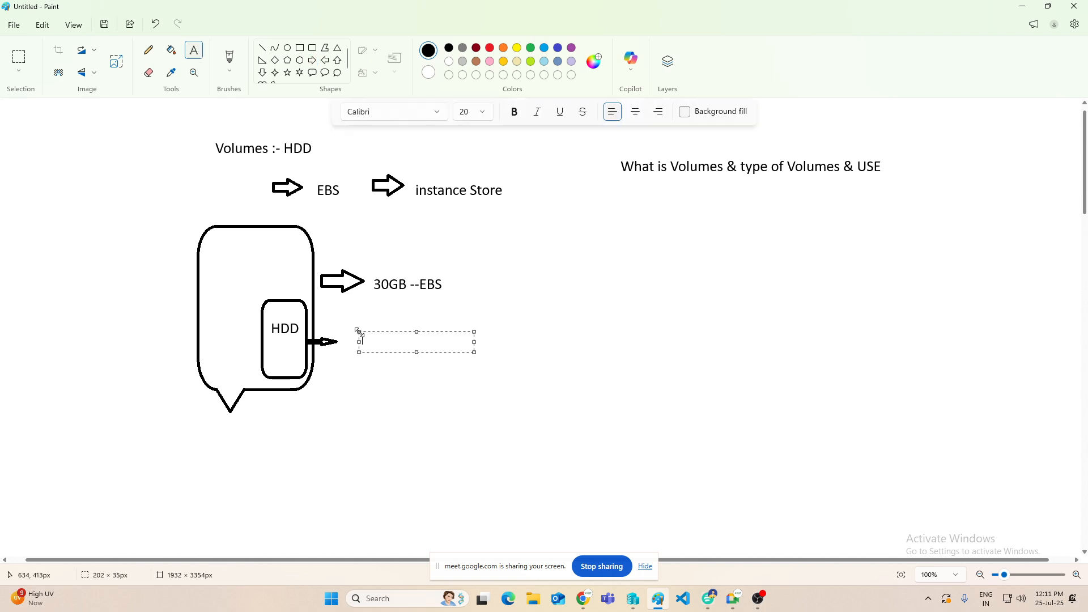
type("?dev/")
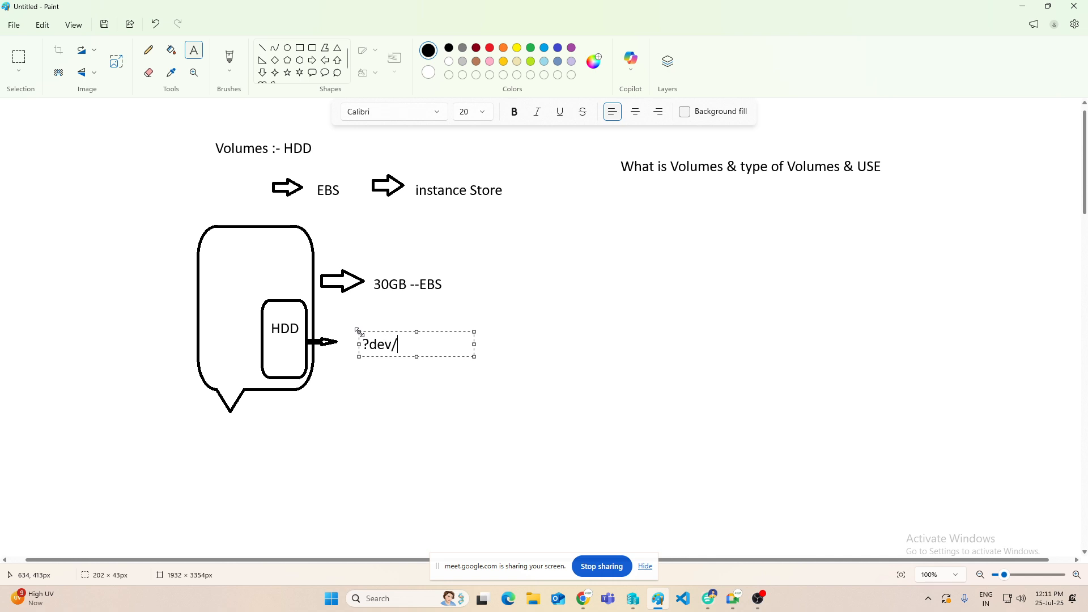
key("BackSpace")
key("BackSpace")
key("BackSpace")
key("BackSpace")
key("BackSpace")
type("/dev/SDA1")
left_click(391, 402)
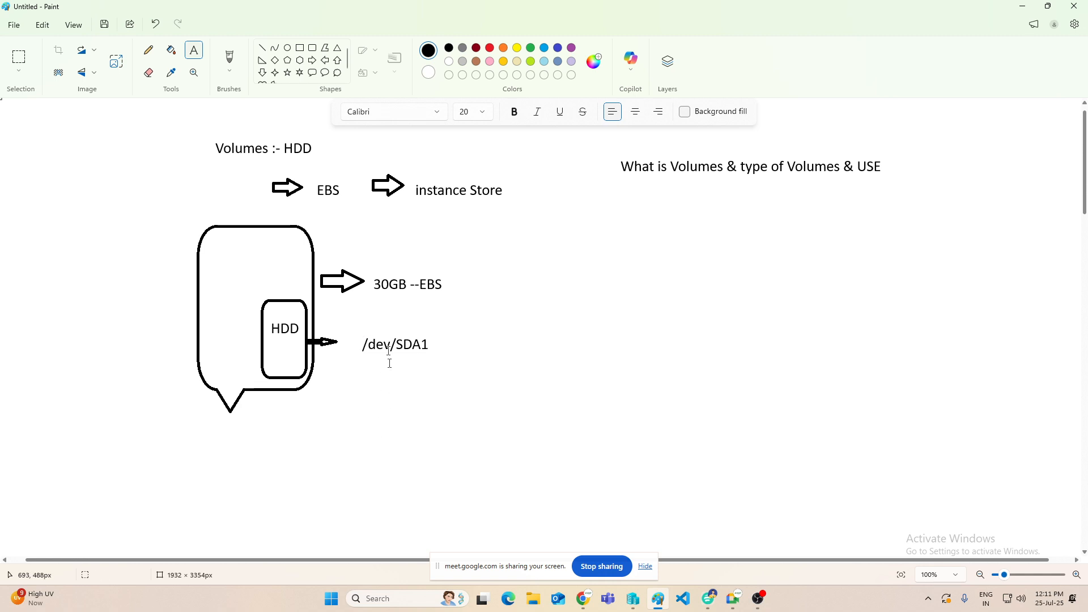
Step: Draw a right arrow about 64 × 20 px after the "/dev/SDA1" label and label it "O/S"
left_click(313, 60)
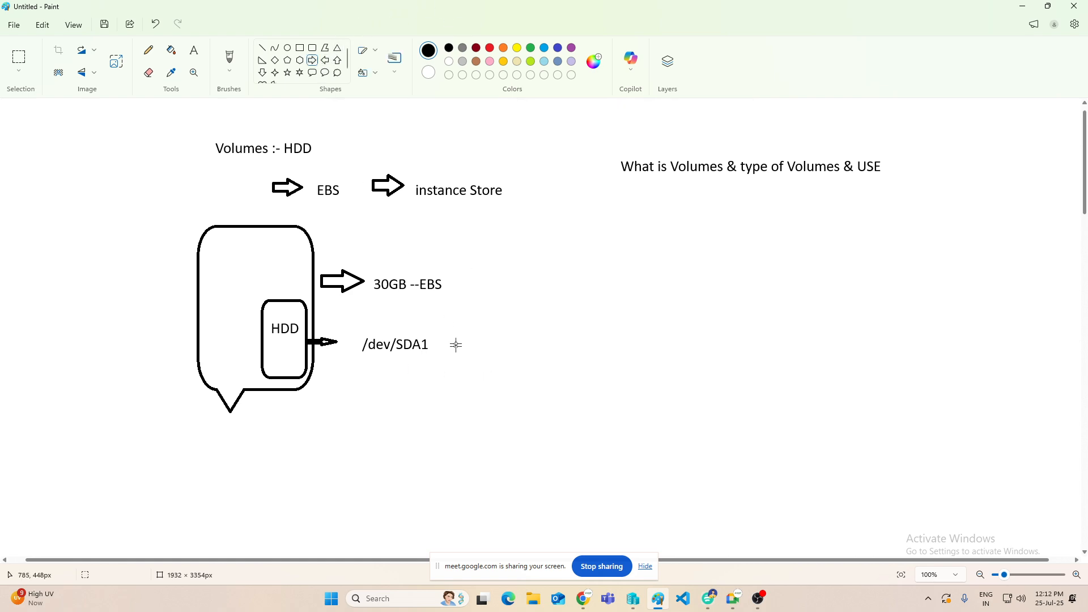
left_click_drag(448, 340, 486, 353)
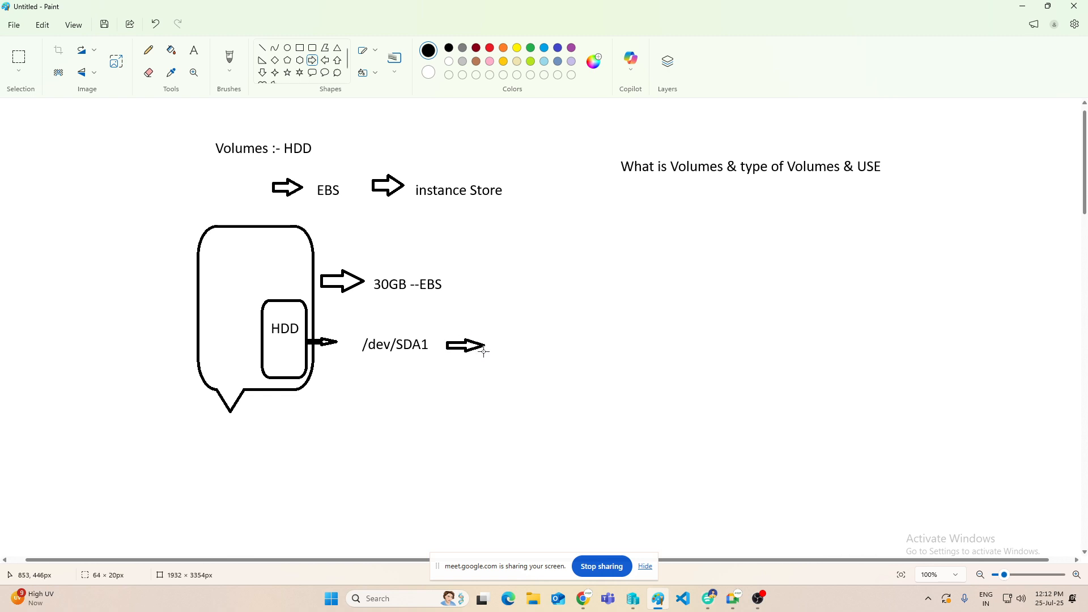
left_click(192, 51)
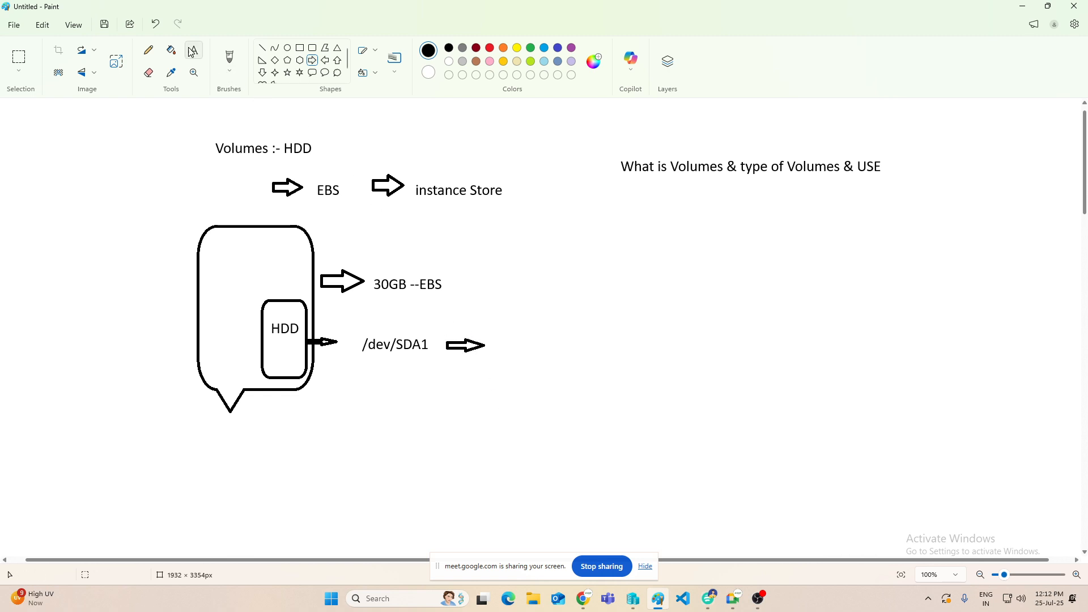
left_click(497, 340)
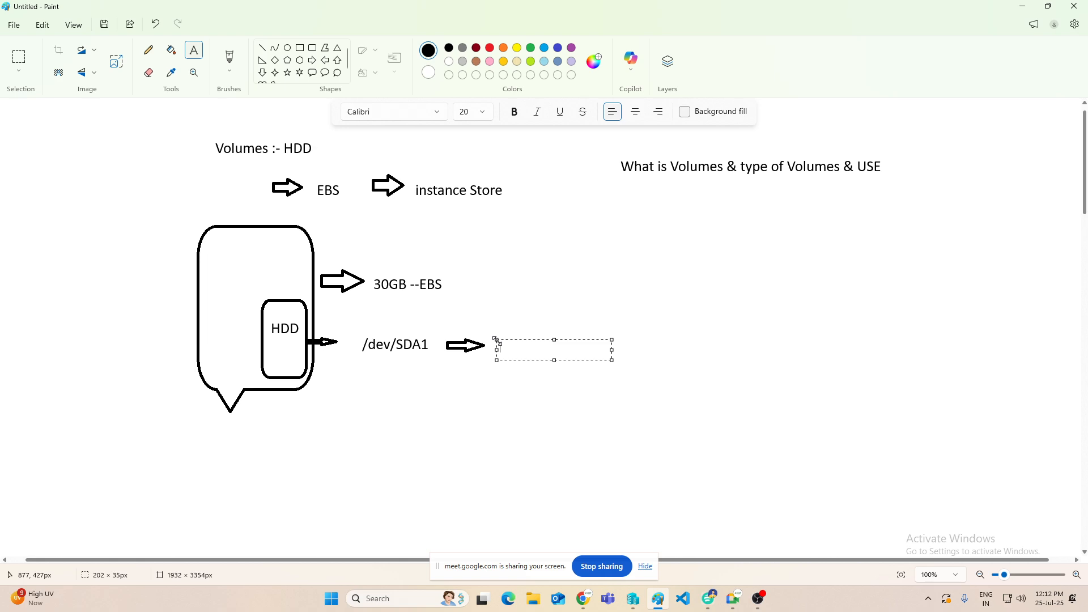
type("O/.S")
key("Left")
key("BackSpace")
left_click_drag(513, 340, 508, 334)
left_click(382, 366)
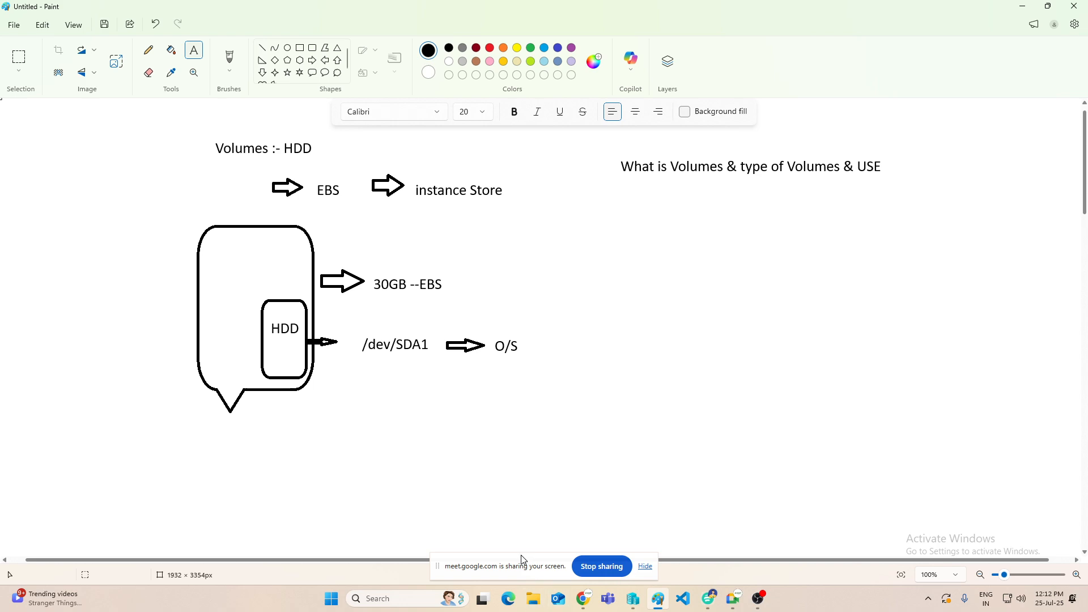
Step: Open the Google Meet window, admit the waiting participant, and minimize the meeting
left_click(734, 599)
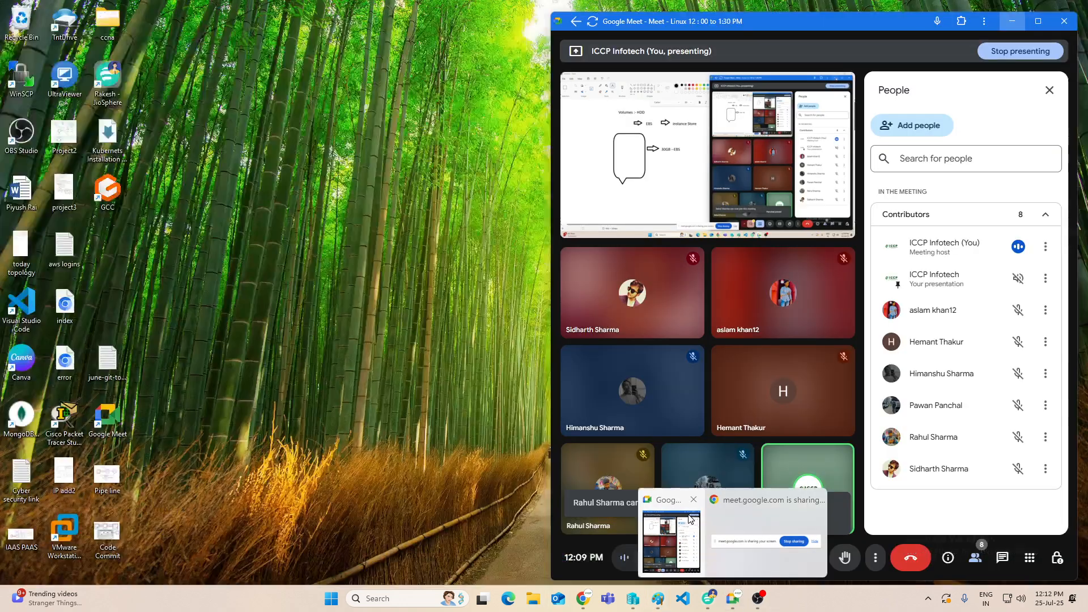
left_click(722, 515)
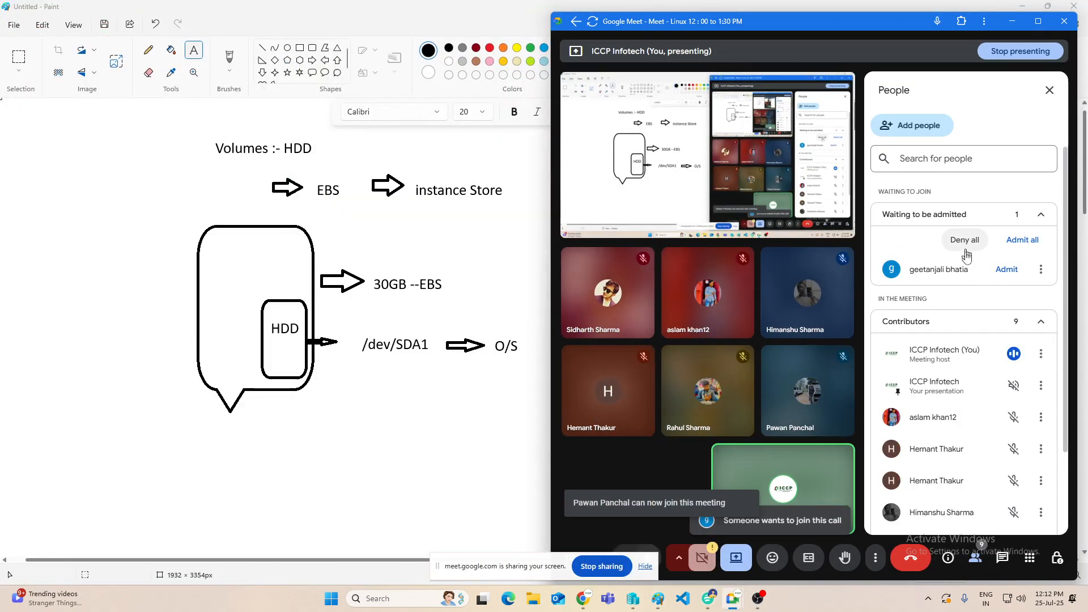
left_click(1007, 269)
left_click(1013, 21)
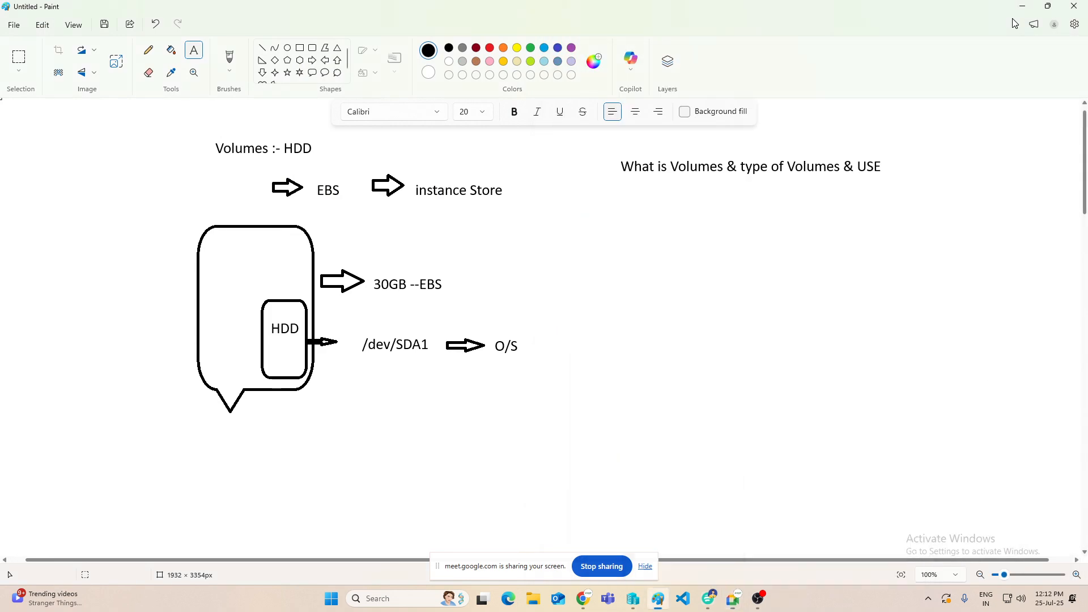
Step: Bring up OBS to check the recording and hide its window again
mouse_move(650, 605)
left_click(760, 601)
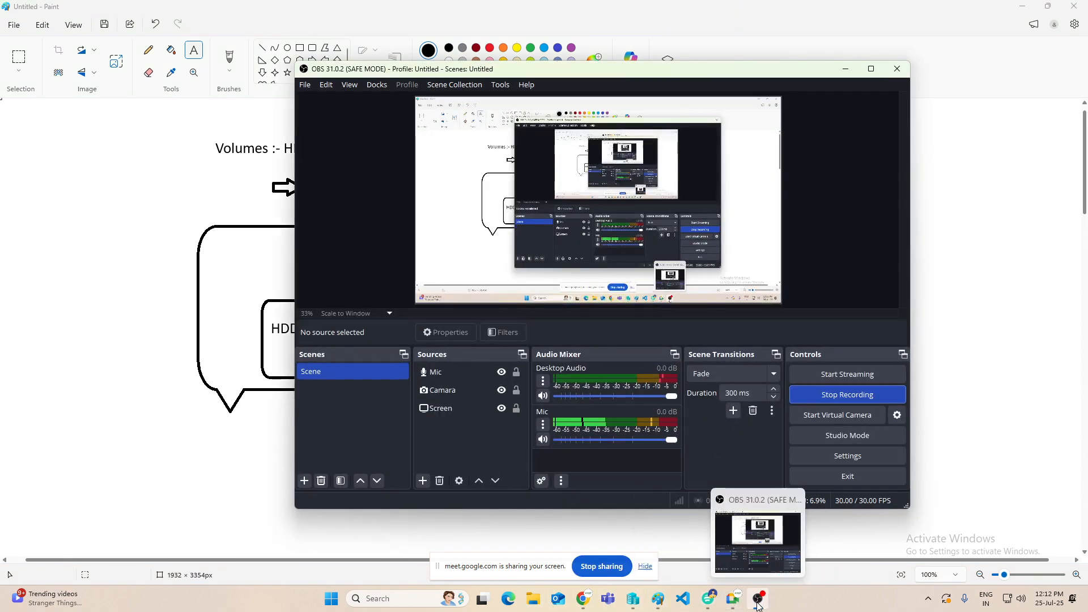
left_click(759, 601)
Step: Reopen the Google Meet window, admit the next waiting participant, and minimize the meeting again
mouse_move(733, 601)
left_click(674, 493)
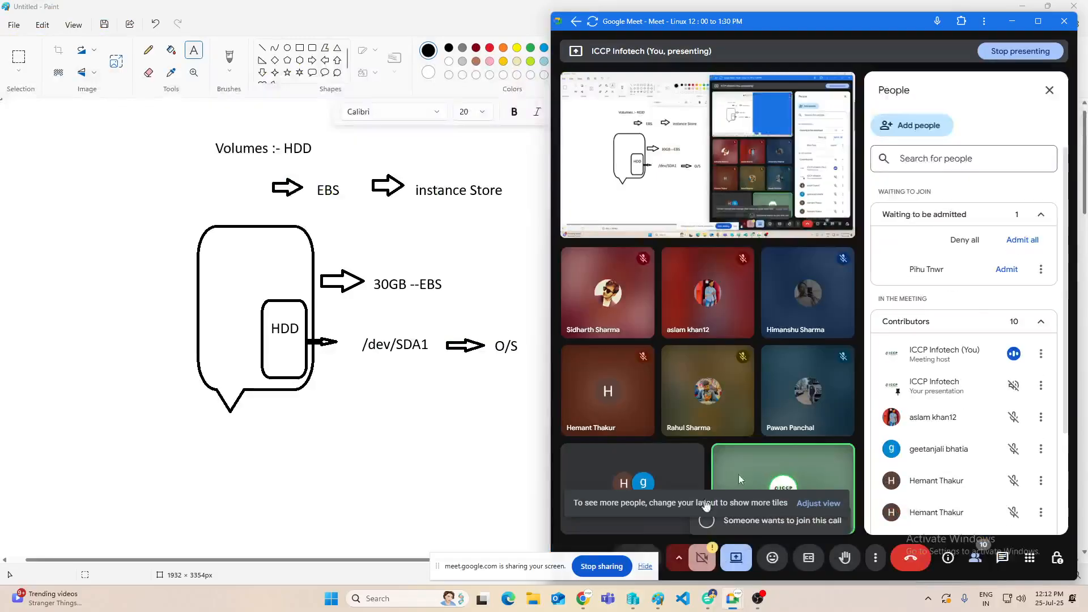
left_click(1004, 270)
left_click(1012, 21)
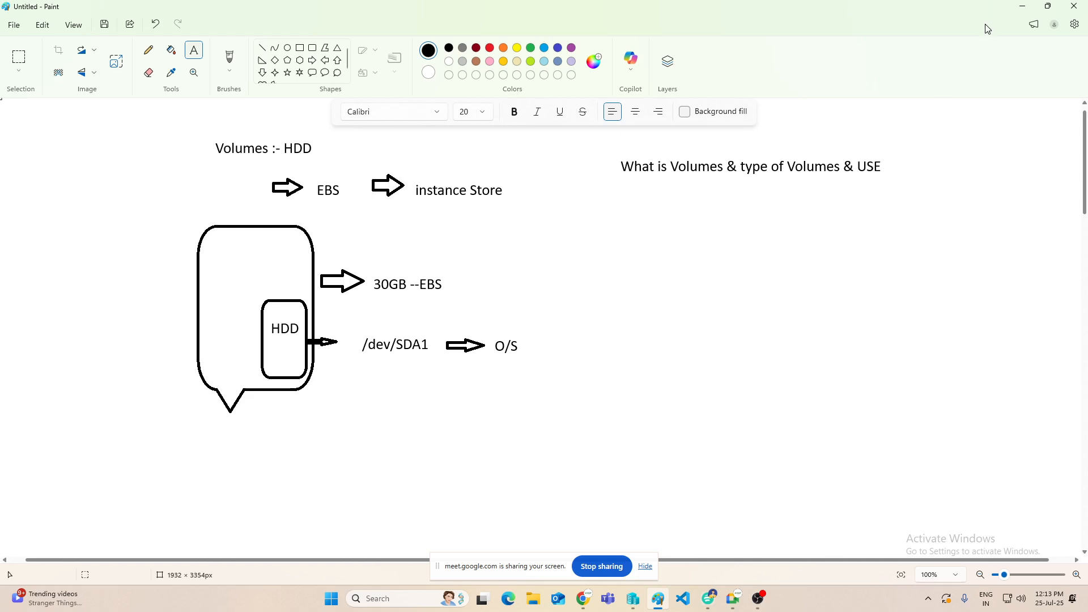
Step: Switch back to the AWS instance launch form and select the Microsoft Windows Server 2016 Base machine image
left_click(1023, 6)
scroll(276, 356, "down", 2)
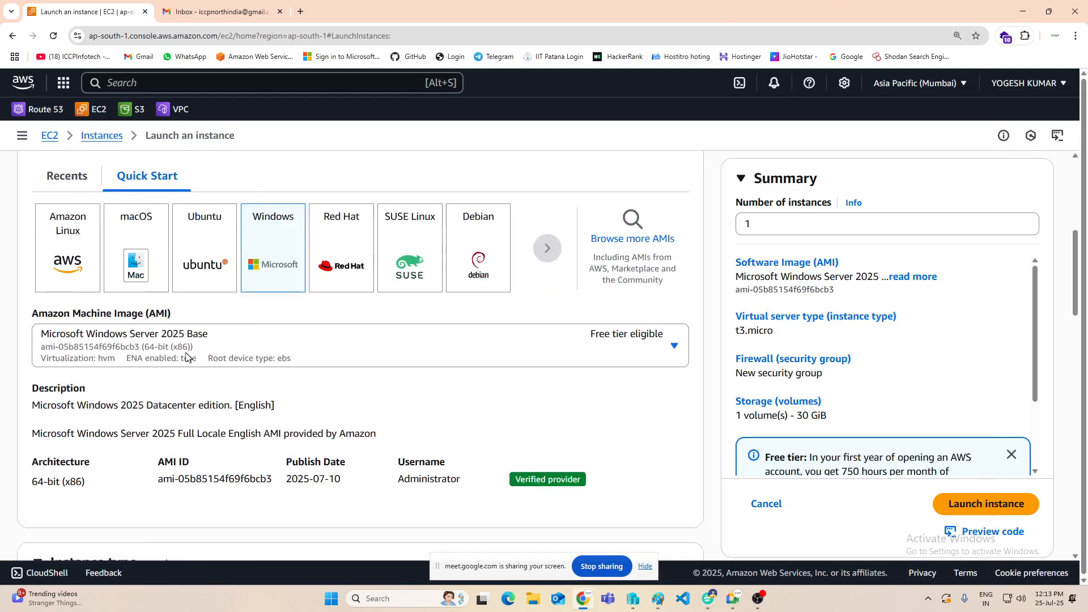
left_click(306, 294)
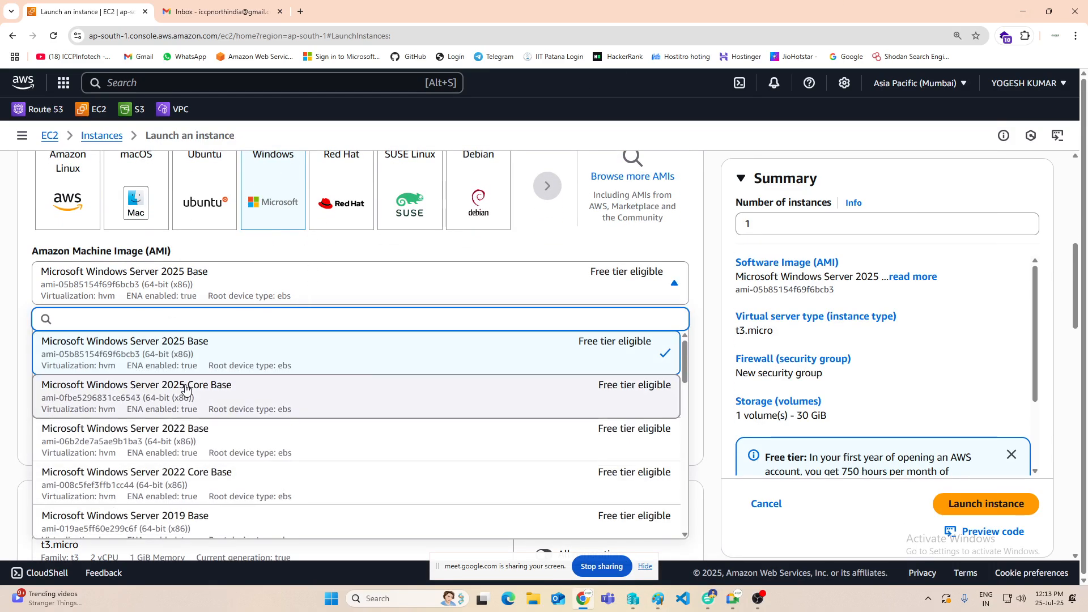
scroll(184, 385, "down", 3)
left_click(193, 437)
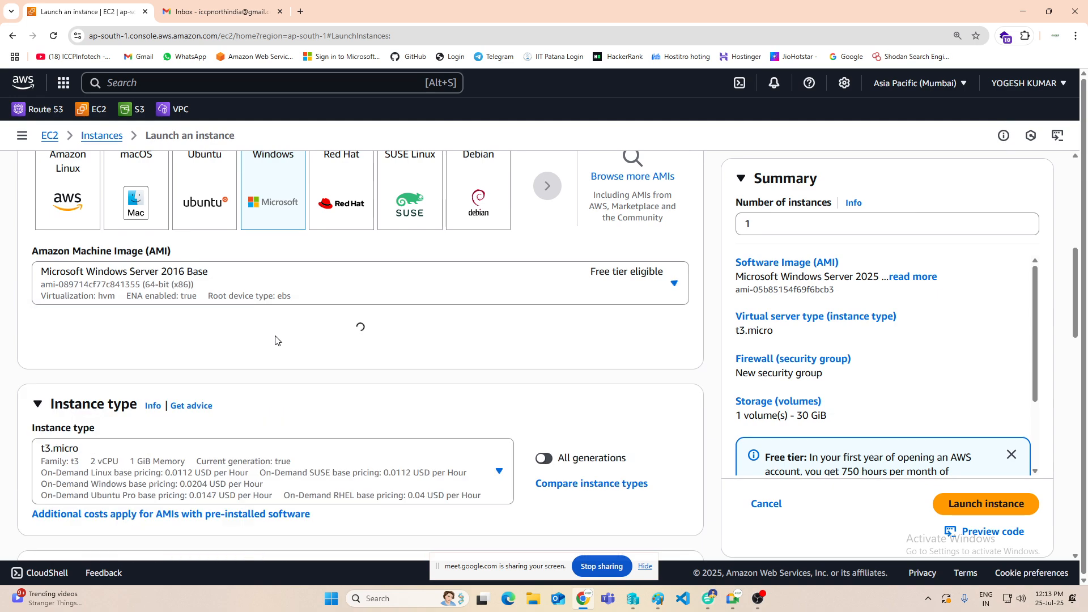
Step: Select the existing key pair "amikey" for logging in to the instance
scroll(279, 336, "down", 3)
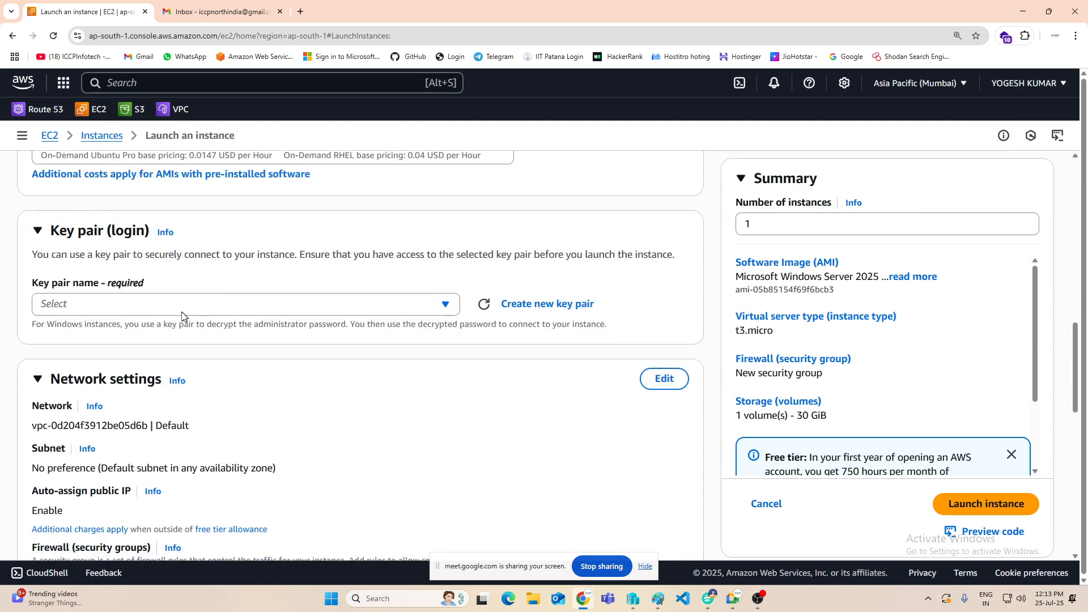
scroll(246, 380, "down", 1)
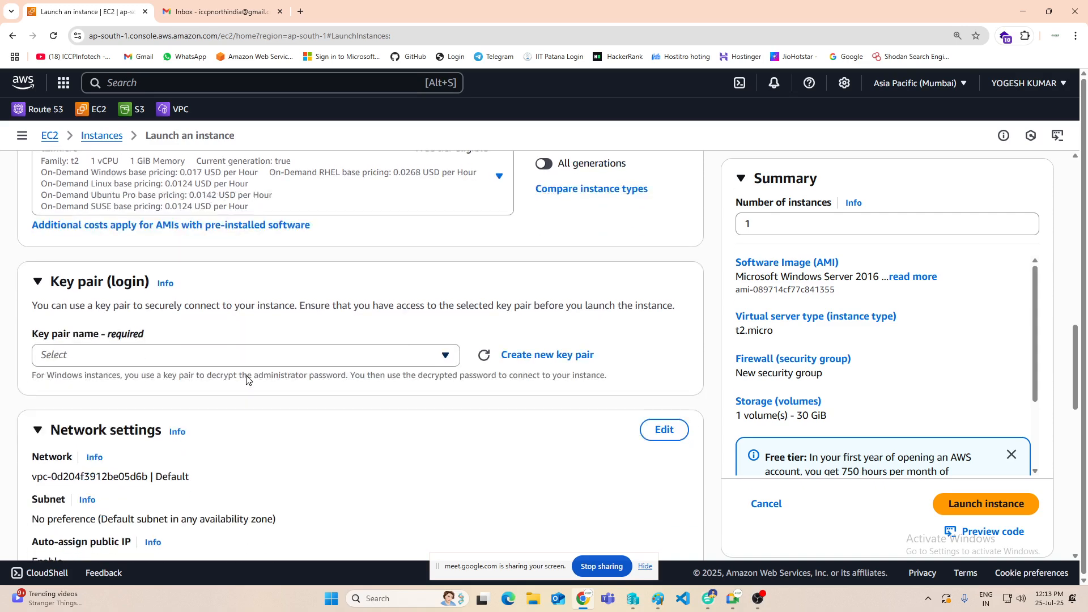
scroll(246, 379, "up", 2)
scroll(260, 347, "down", 2)
left_click(391, 355)
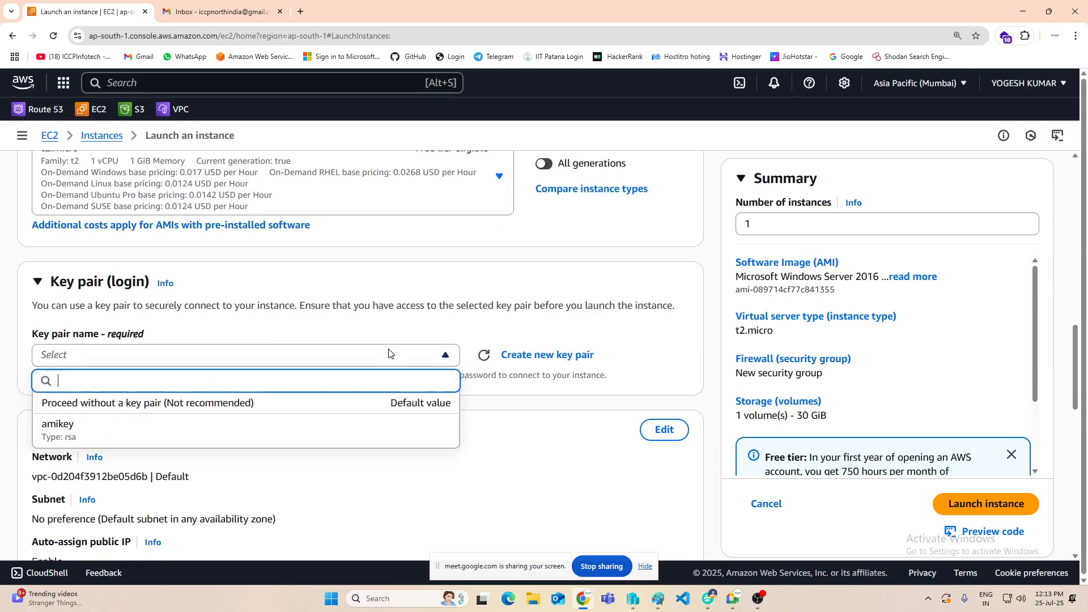
scroll(133, 425, "down", 1)
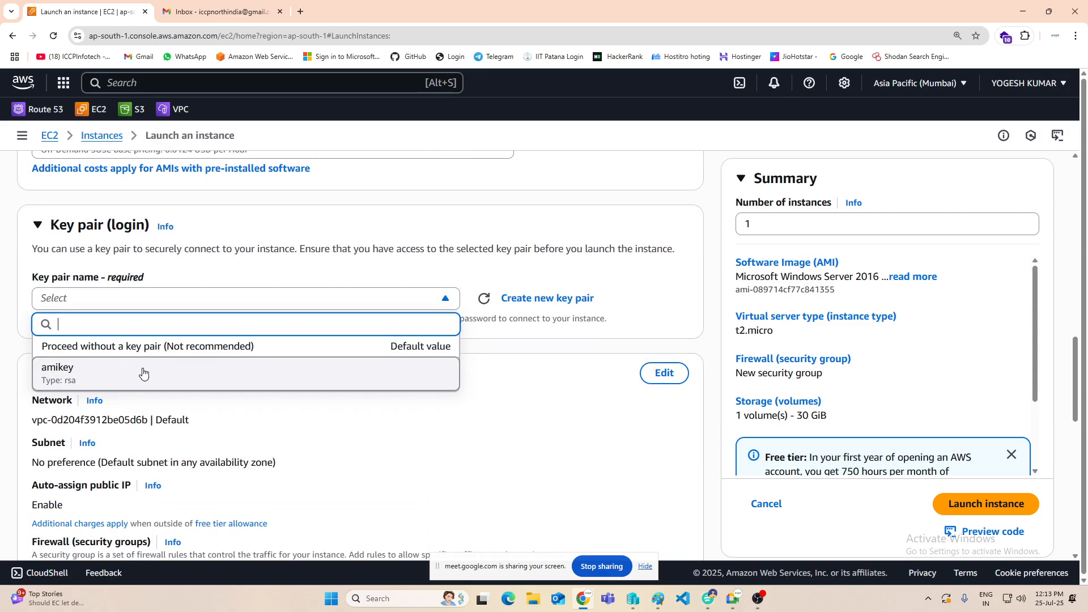
left_click(121, 371)
scroll(364, 342, "down", 2)
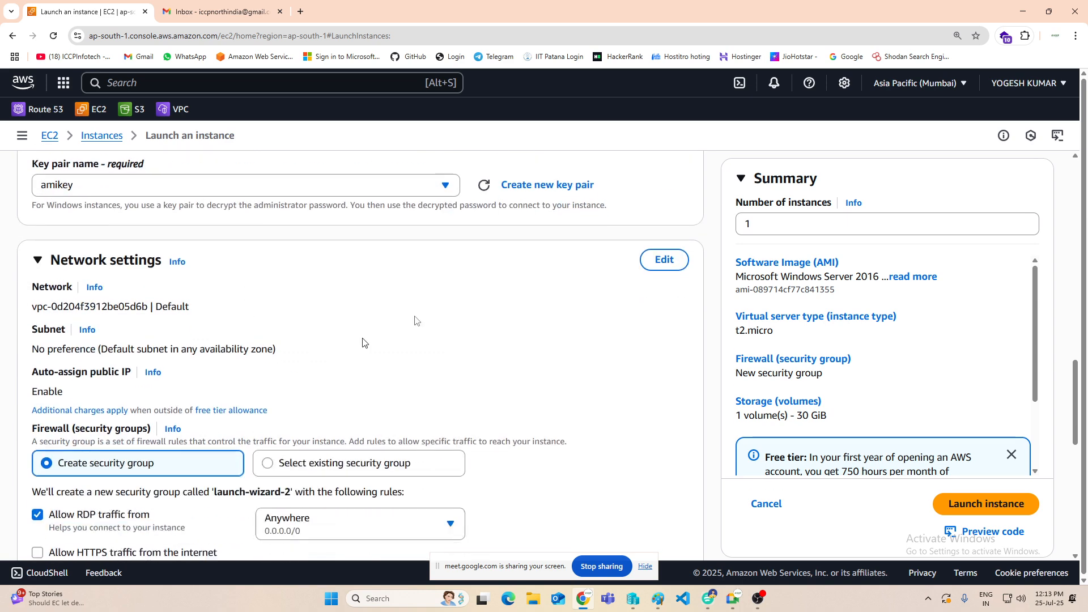
Step: Edit the network settings and choose the default VPC's subnet subnet-0584e6c83fb8e84bd in availability zone ap-south-1a
left_click(664, 260)
left_click(124, 368)
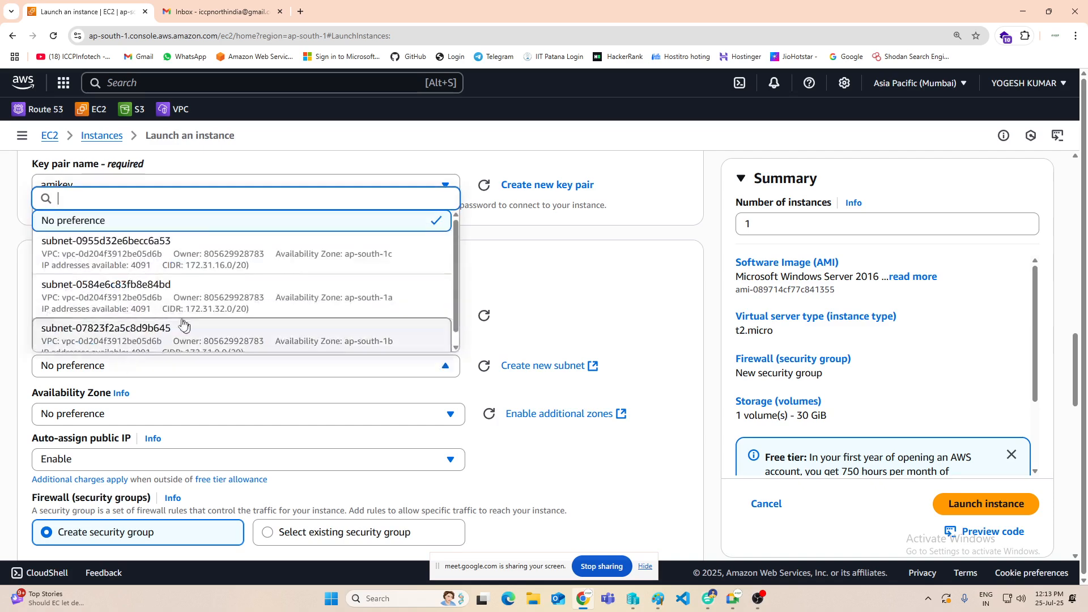
scroll(201, 286, "down", 1)
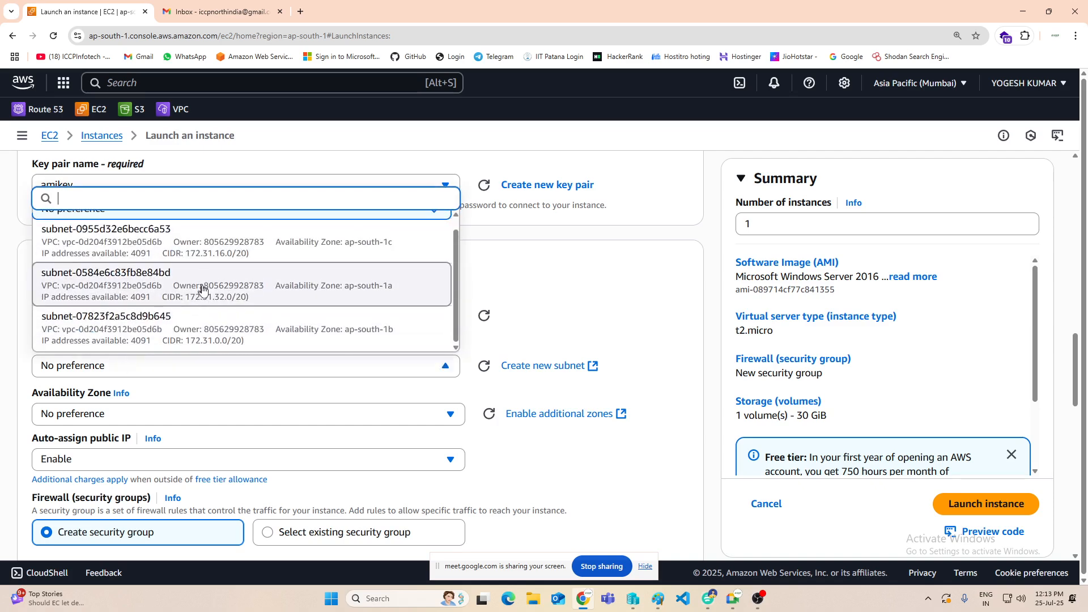
left_click(224, 299)
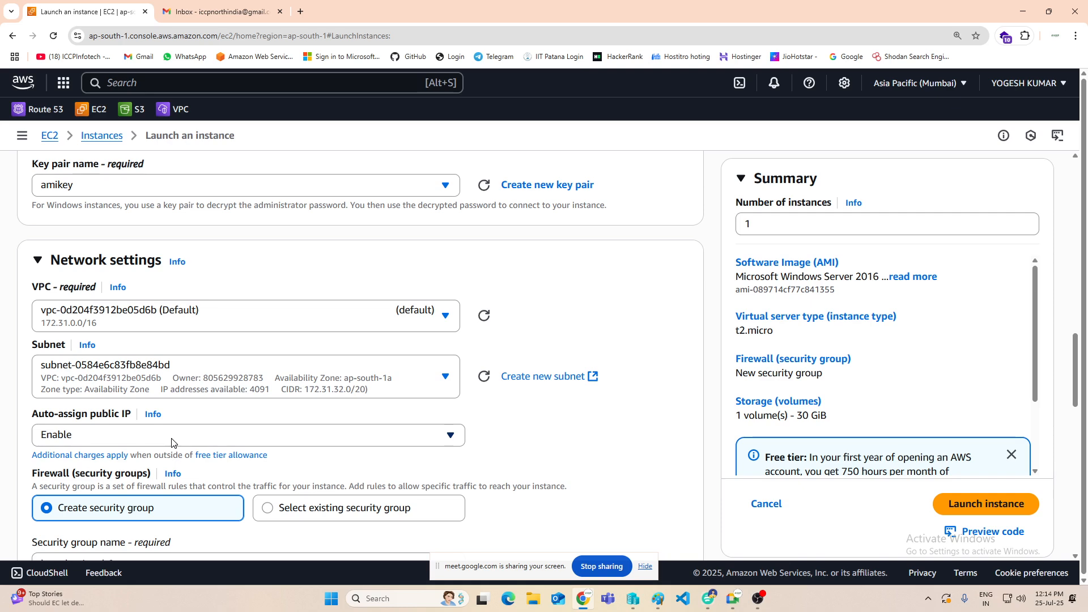
left_click(450, 383)
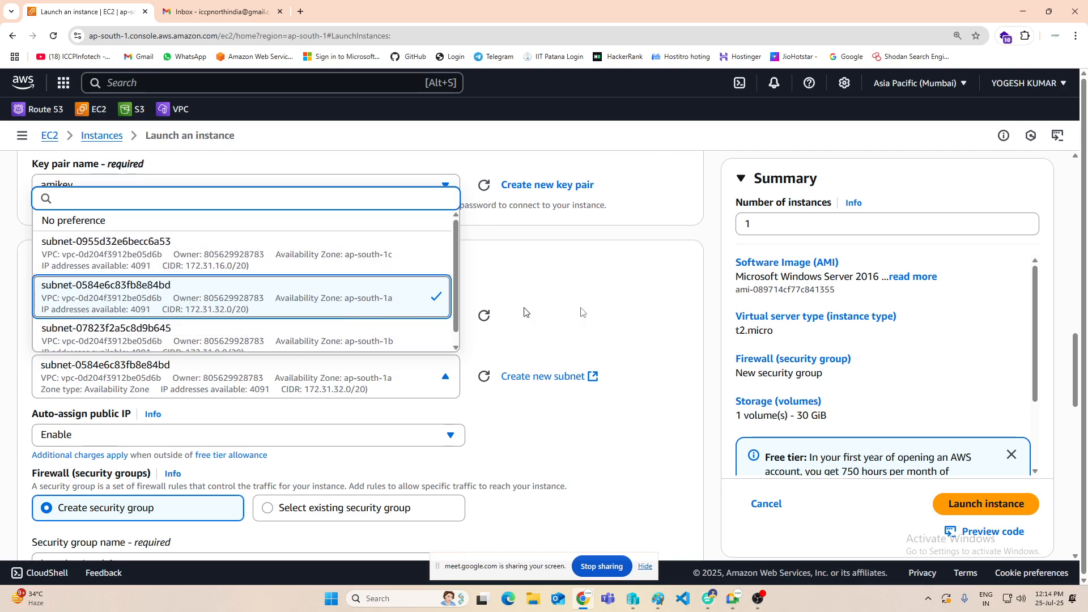
left_click(589, 295)
Step: Switch the firewall setting to an existing security group and assign mySG
scroll(90, 386, "down", 3)
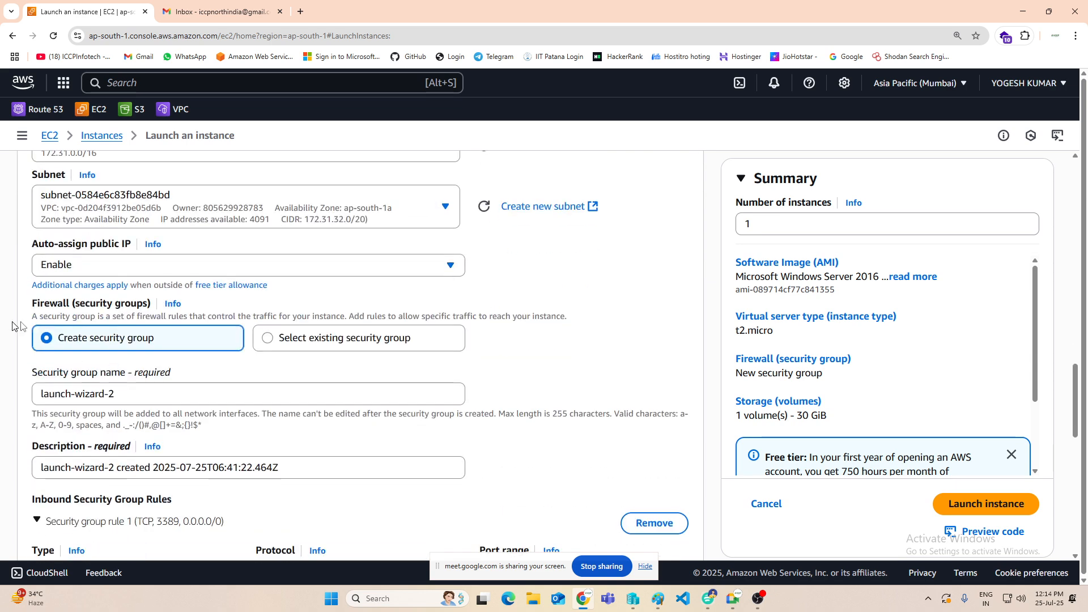
left_click(309, 339)
left_click(115, 393)
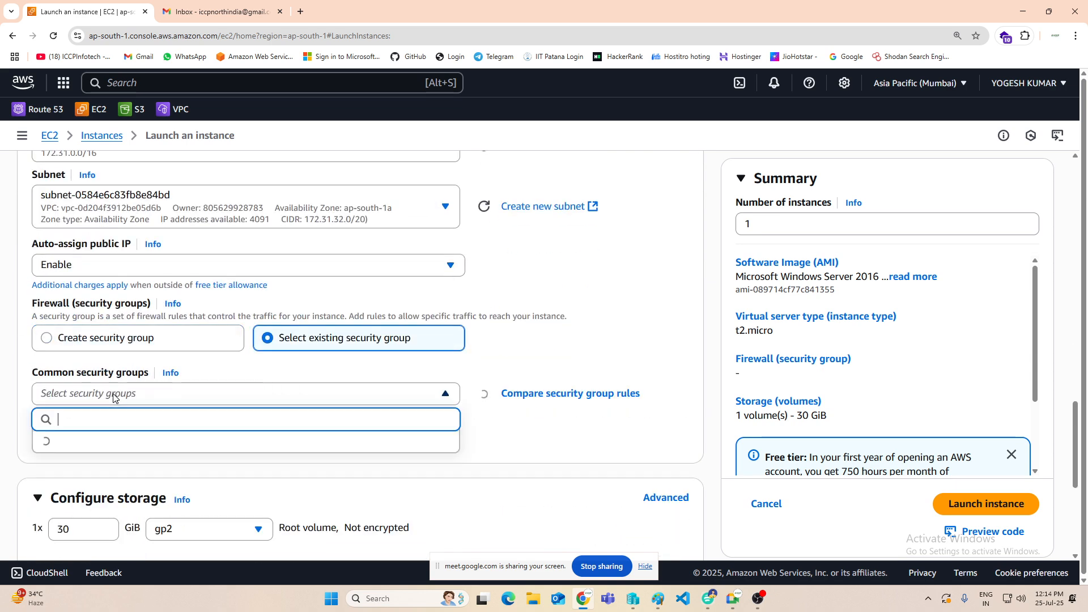
left_click(48, 447)
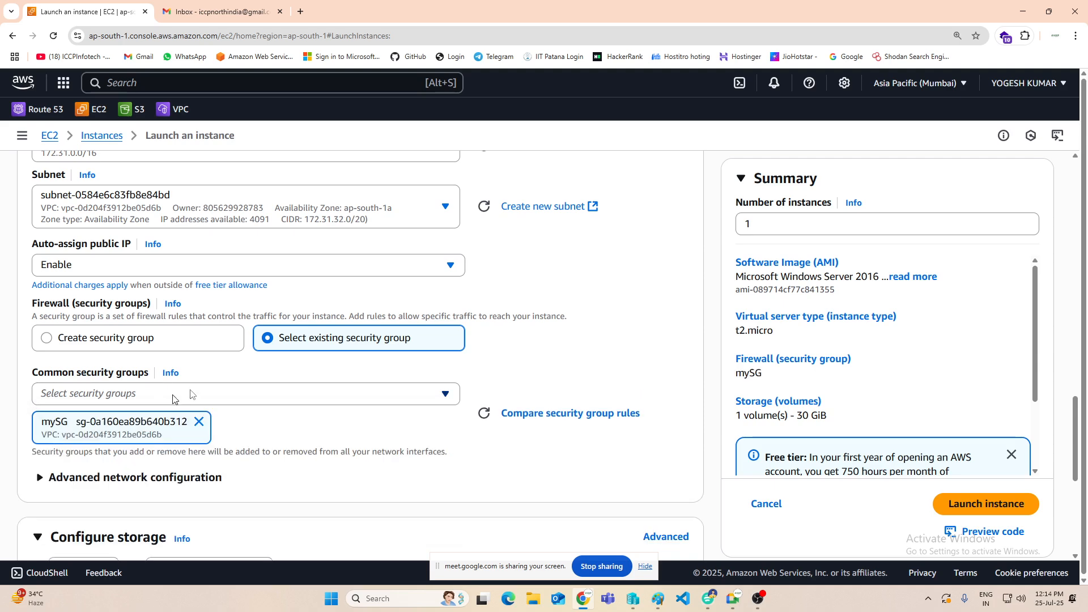
Step: Review the free-tier storage note and the volume types available for the root volume, keeping gp2
scroll(352, 363, "down", 2)
scroll(366, 344, "down", 1)
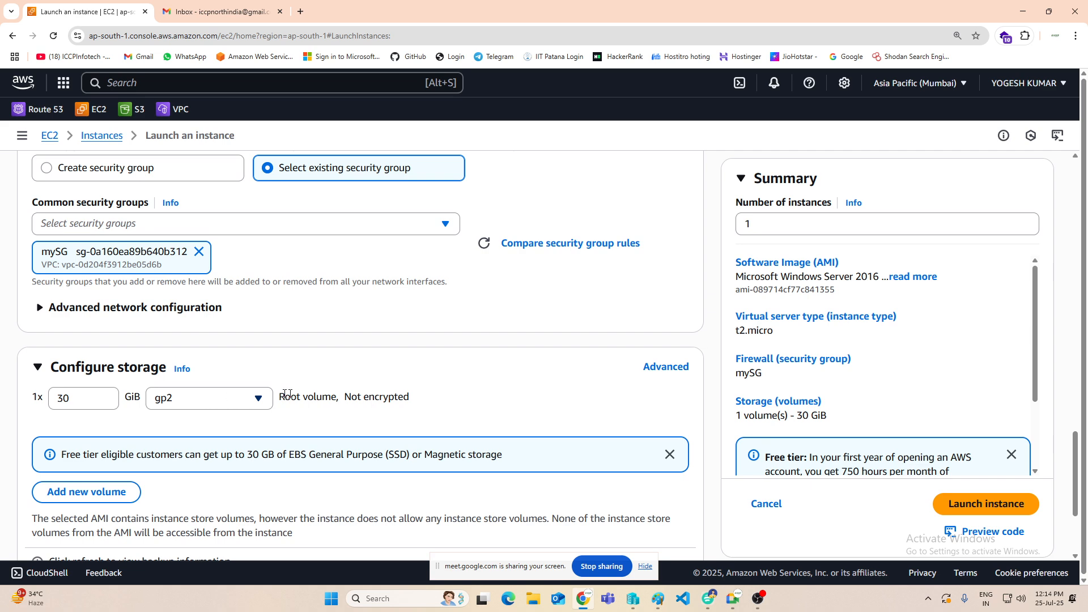
left_click_drag(160, 454, 411, 454)
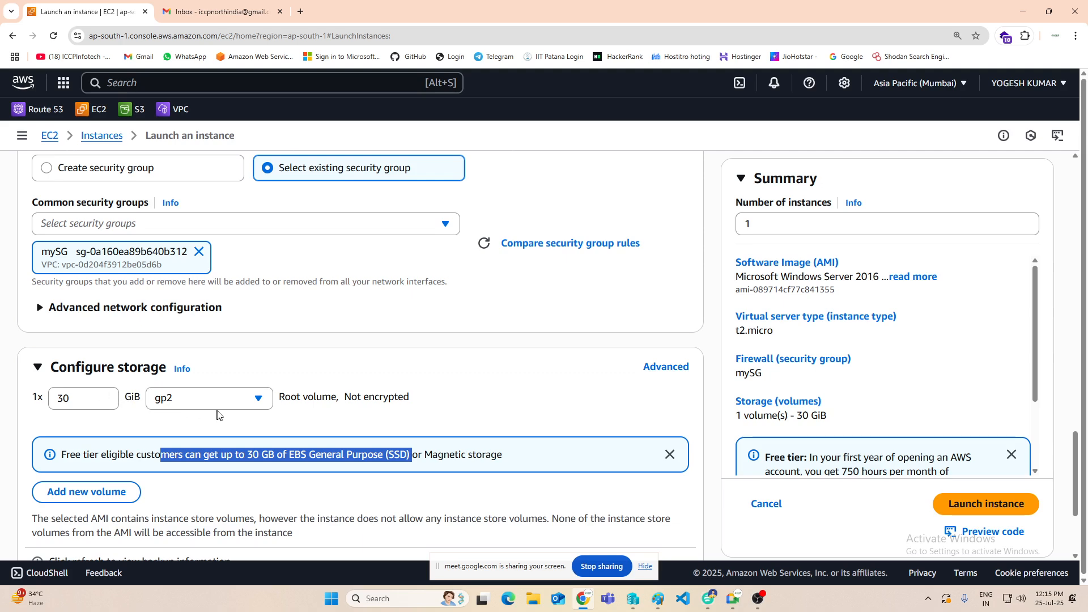
left_click(258, 399)
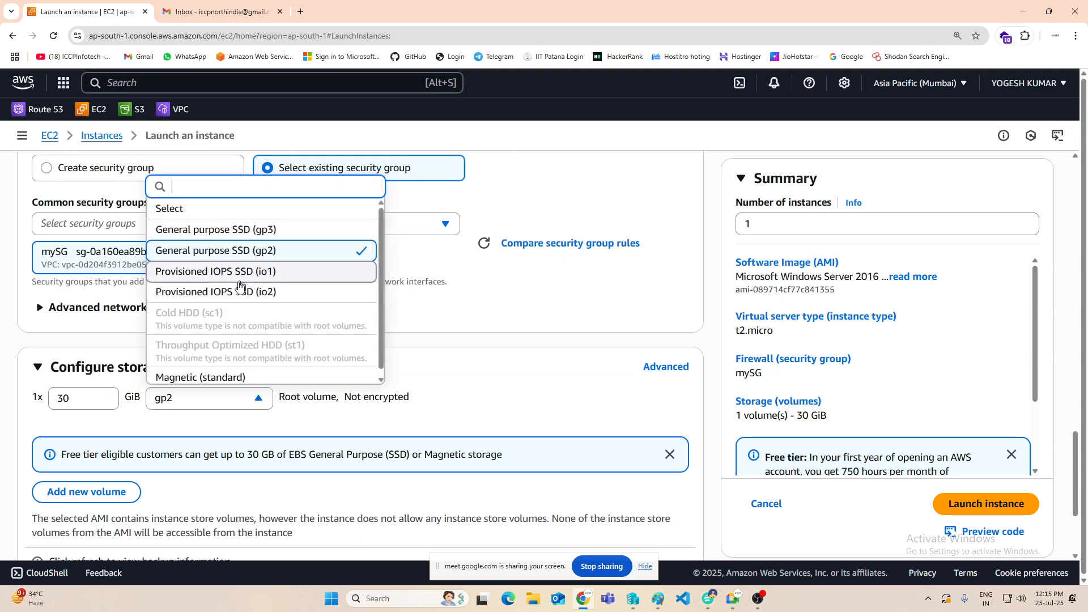
left_click(530, 397)
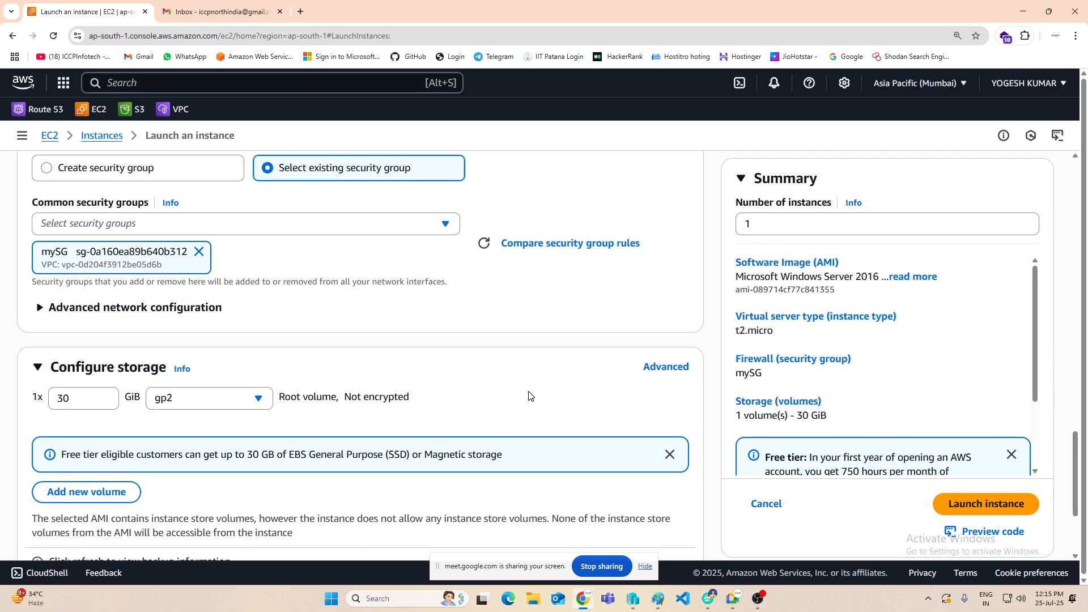
Step: Launch the instance and open the refreshed list of EC2 instances
scroll(610, 389, "down", 3)
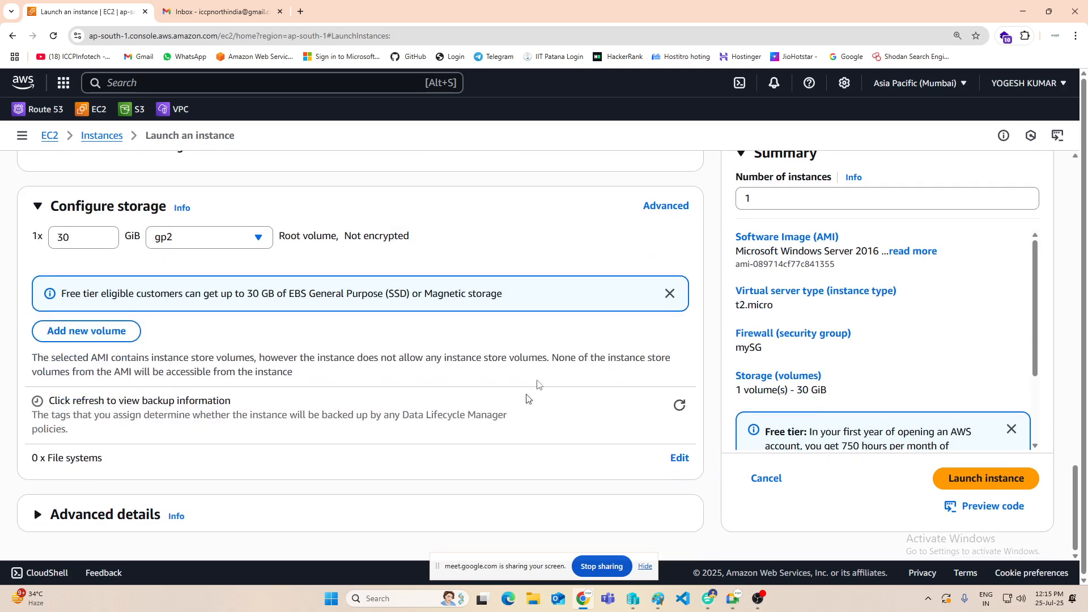
left_click(977, 486)
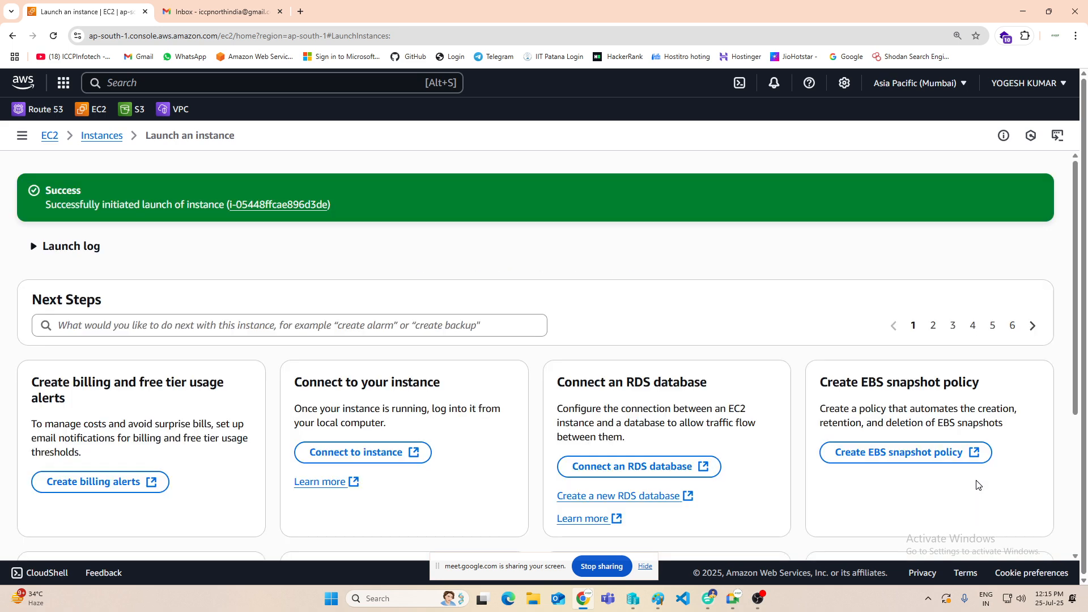
left_click(91, 141)
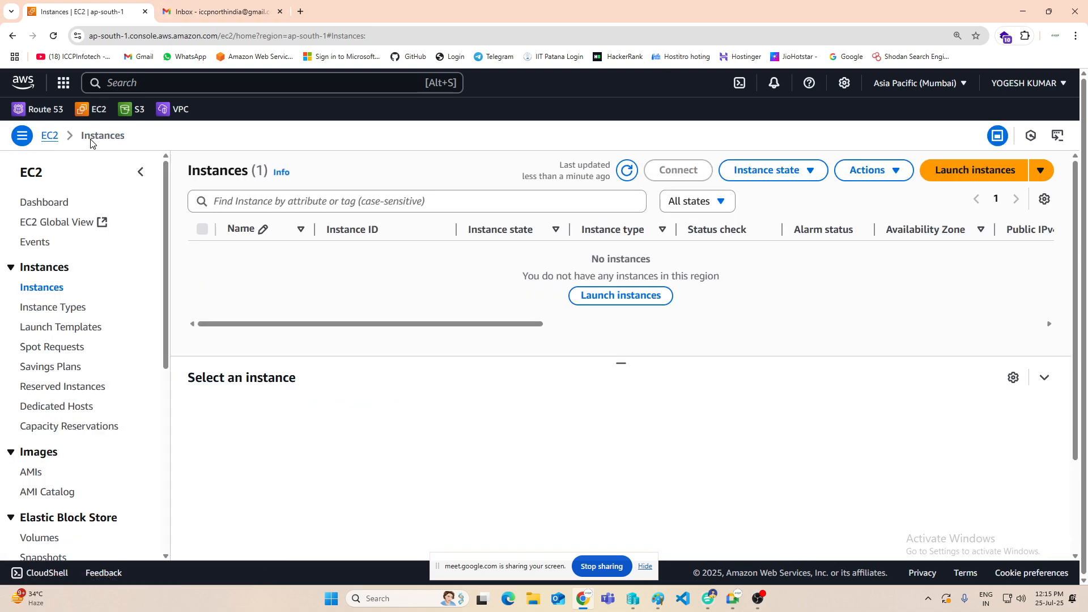
left_click(627, 170)
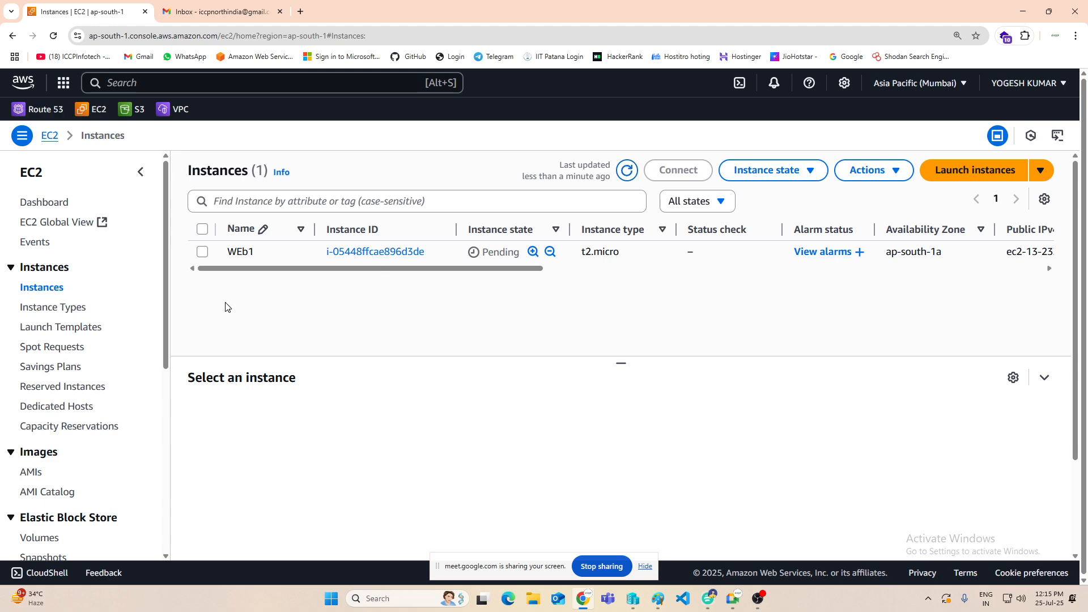
Step: Select the WEb1 instance, enlarge its details area and point out its private IPv4 address
left_click(202, 252)
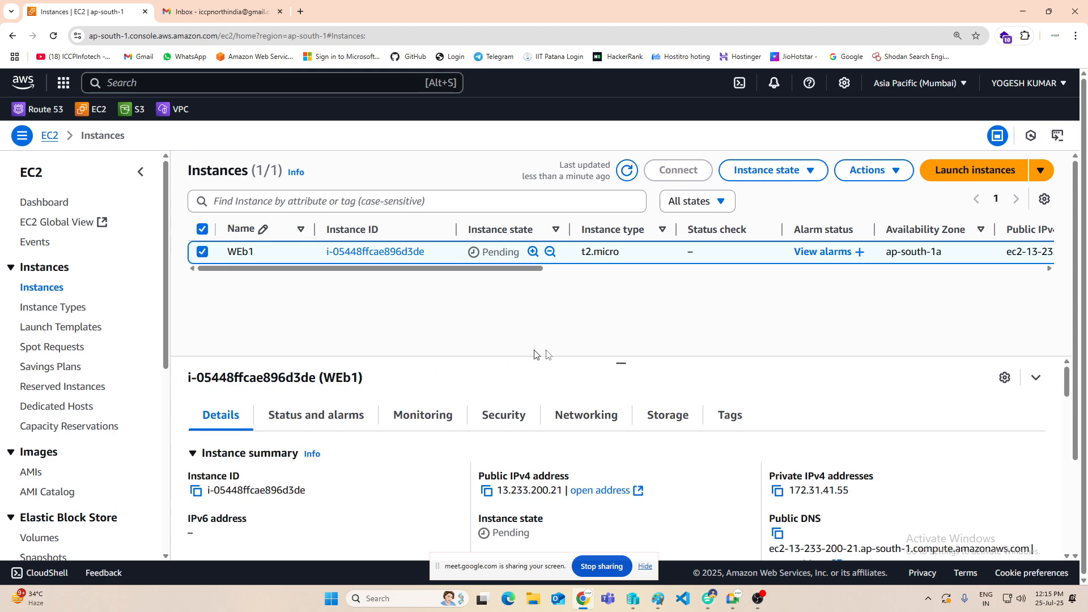
left_click_drag(622, 361, 616, 316)
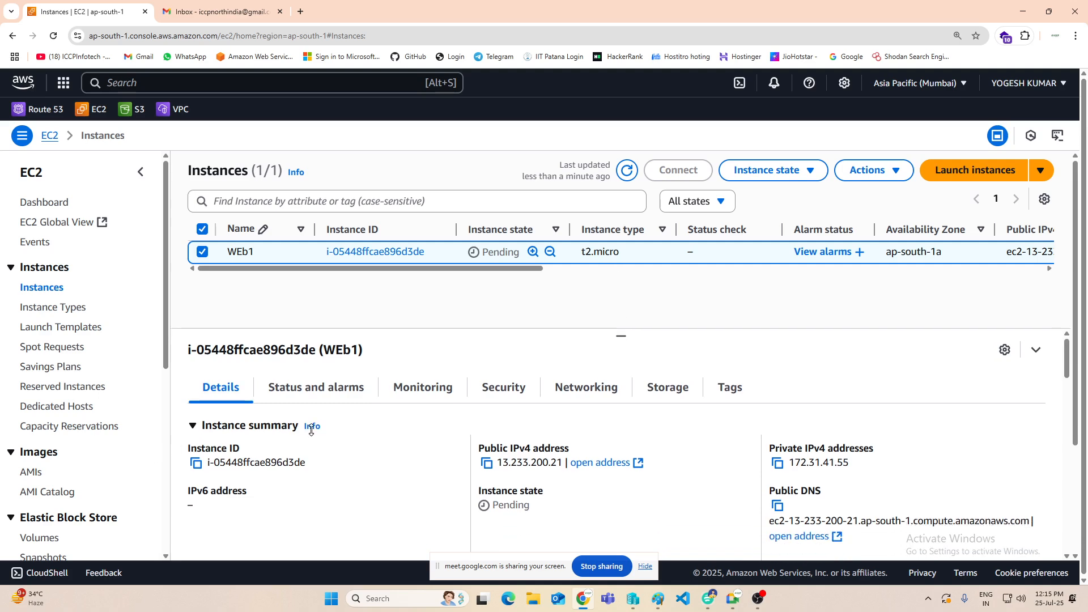
scroll(342, 430, "down", 1)
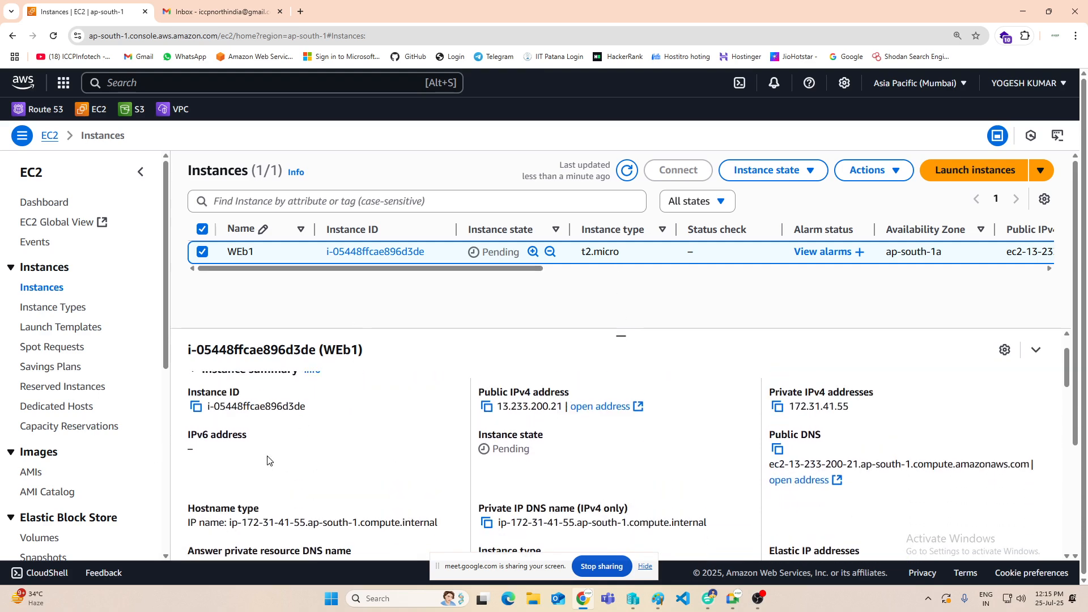
scroll(282, 455, "up", 1)
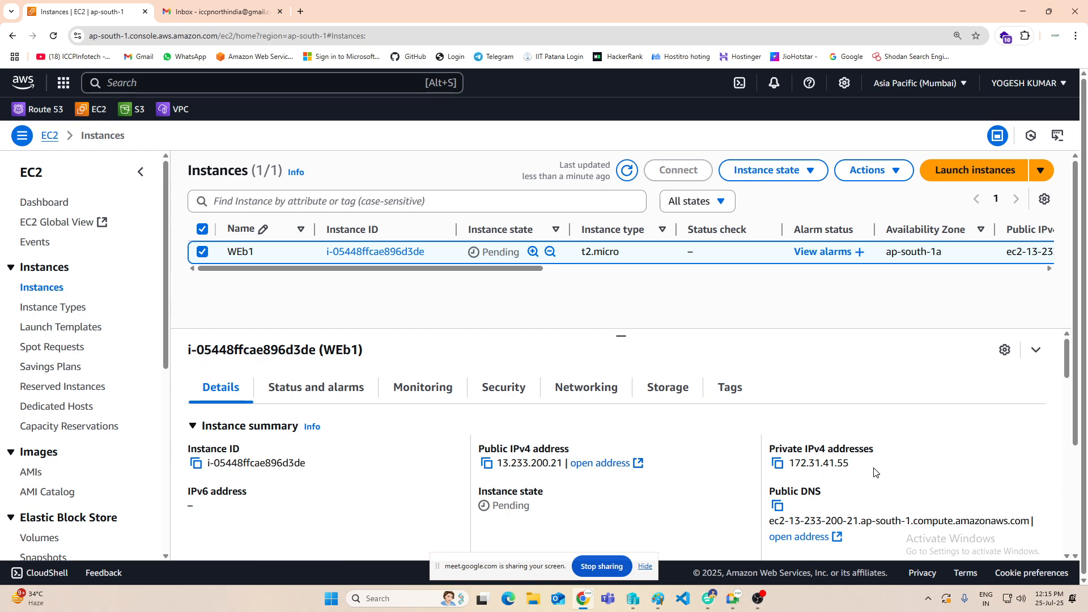
left_click_drag(876, 472, 791, 472)
left_click(891, 476)
Step: Examine the rest of WEb1's details, including its state, DNS names, instance type, VPC, subnet and AMI information
scroll(635, 452, "down", 2)
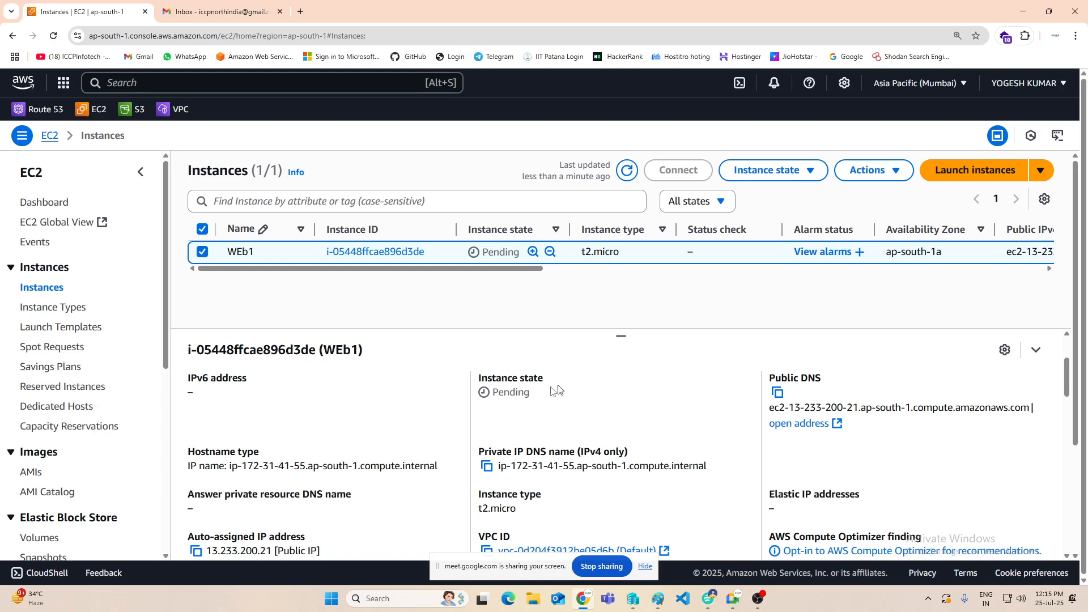
scroll(850, 535, "up", 2)
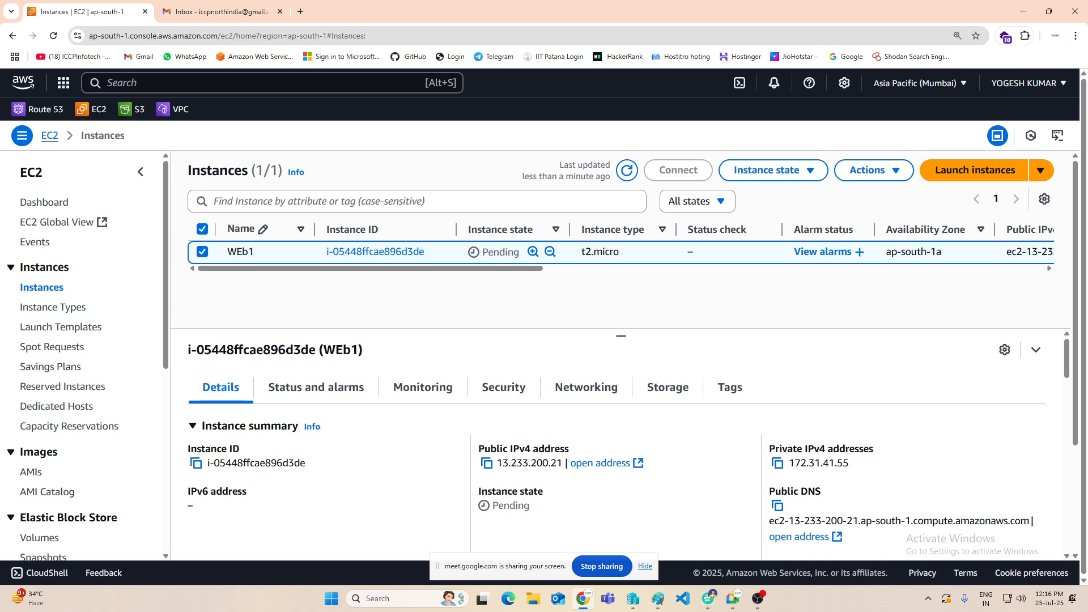
scroll(824, 481, "down", 3)
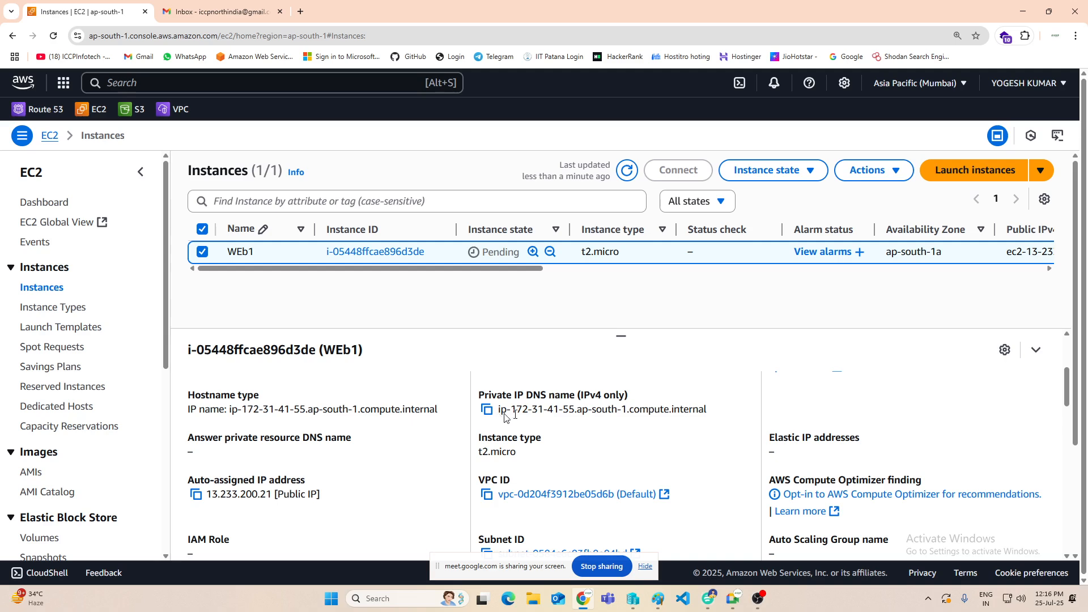
scroll(804, 426, "down", 1)
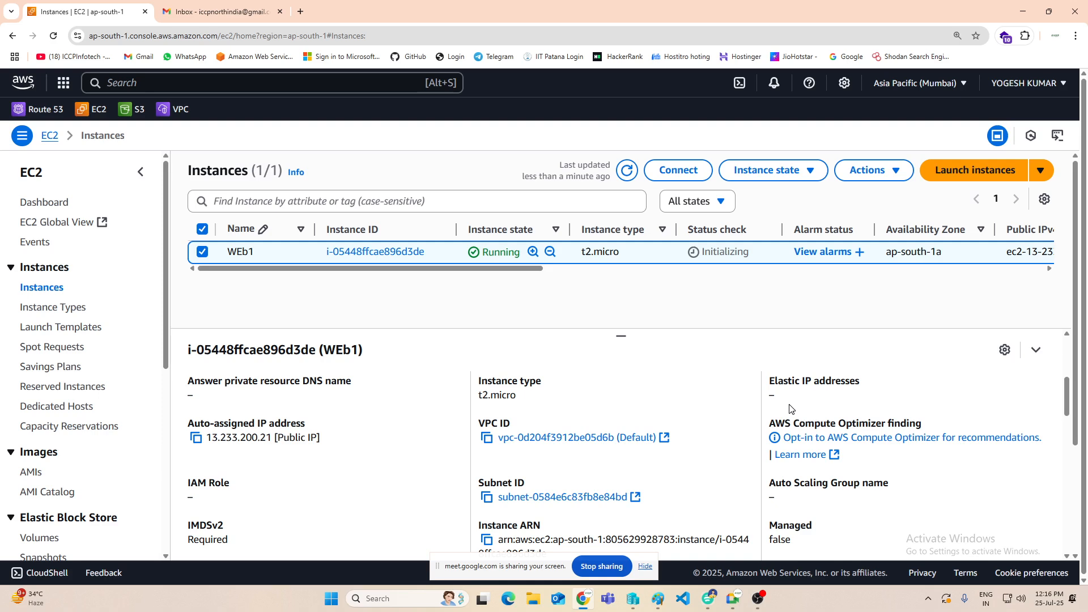
scroll(792, 409, "up", 3)
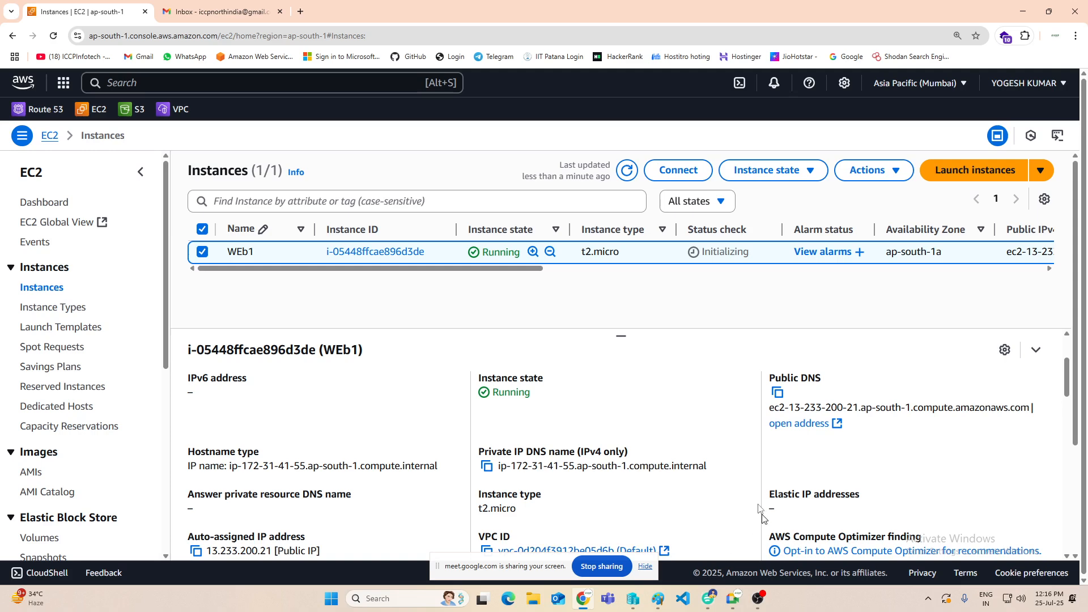
scroll(762, 514, "down", 1)
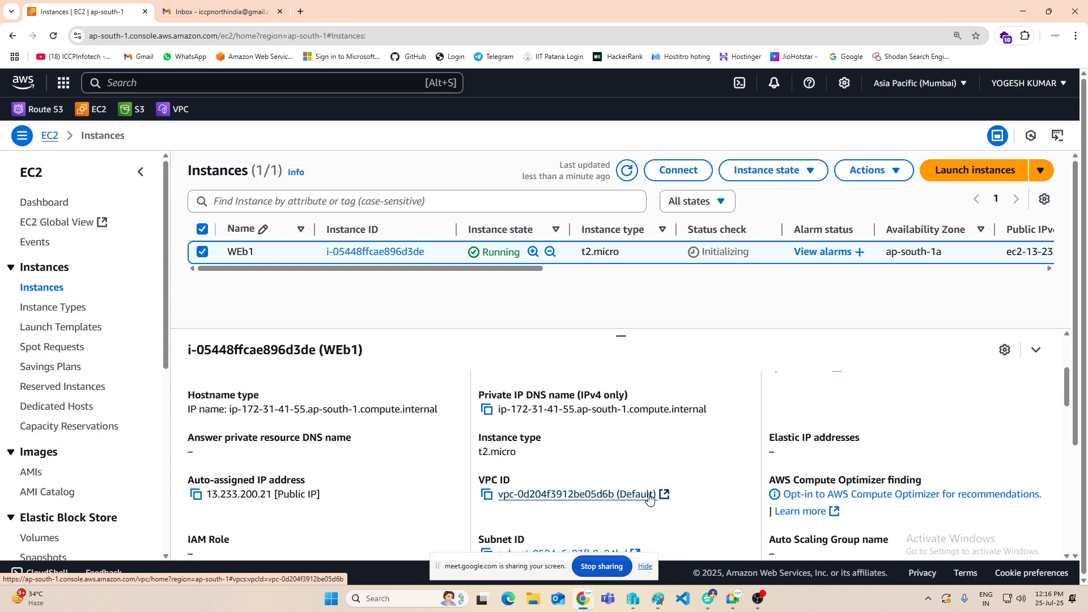
scroll(350, 481, "down", 1)
scroll(350, 481, "down", 2)
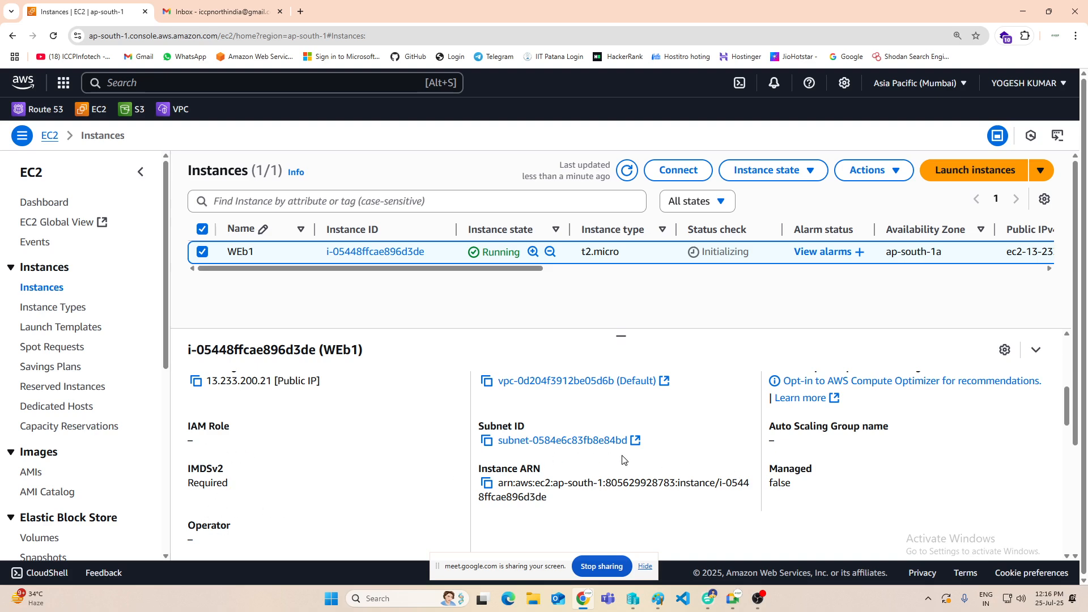
scroll(623, 461, "down", 3)
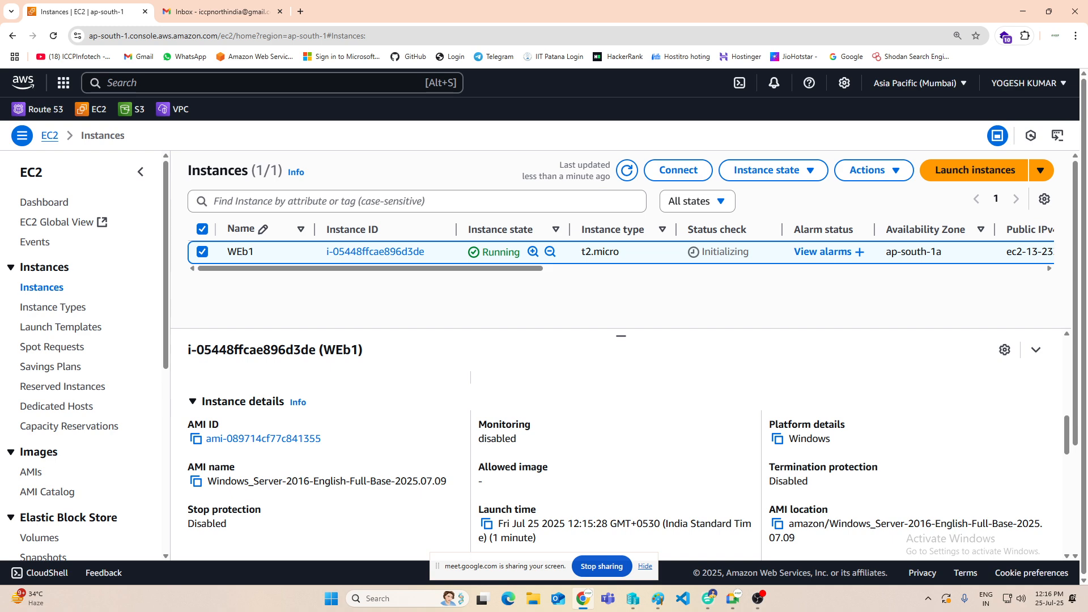
scroll(624, 460, "down", 1)
scroll(328, 466, "up", 6)
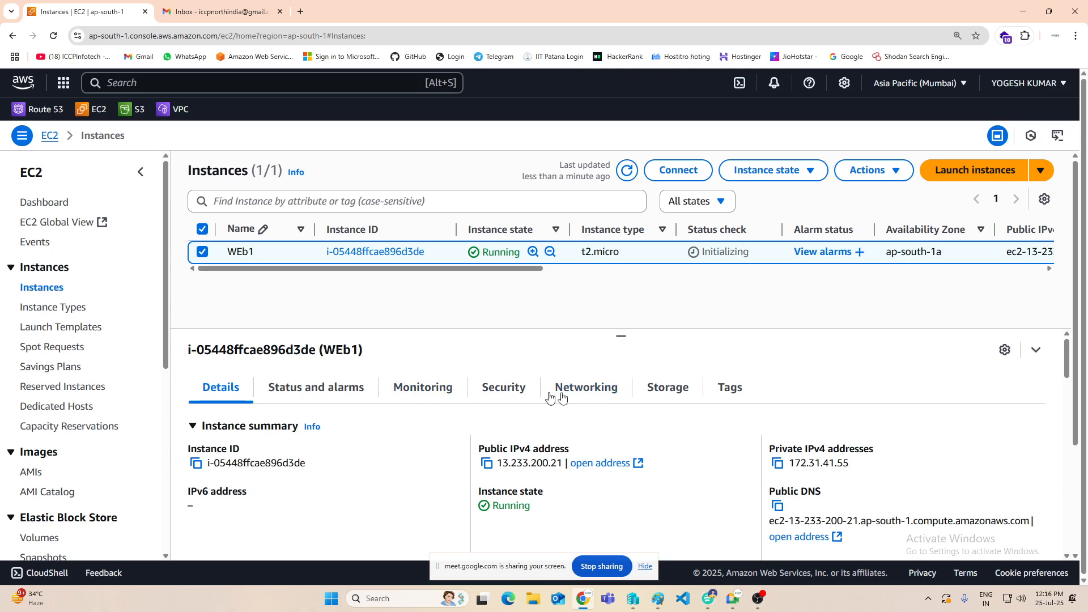
Step: Show WEb1's storage information and highlight the root device name
left_click(657, 391)
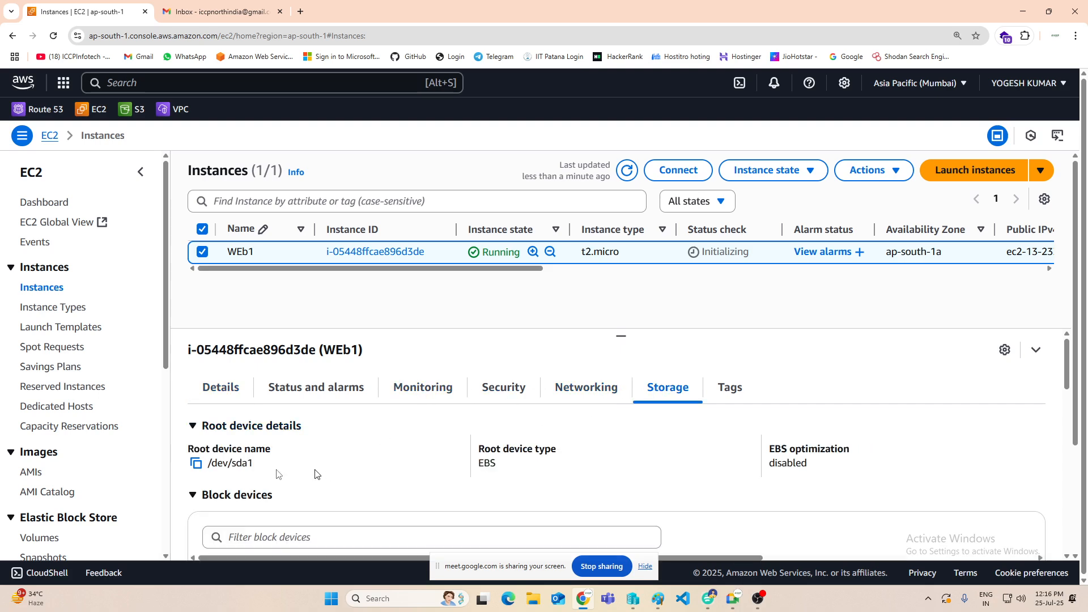
left_click_drag(256, 463, 208, 464)
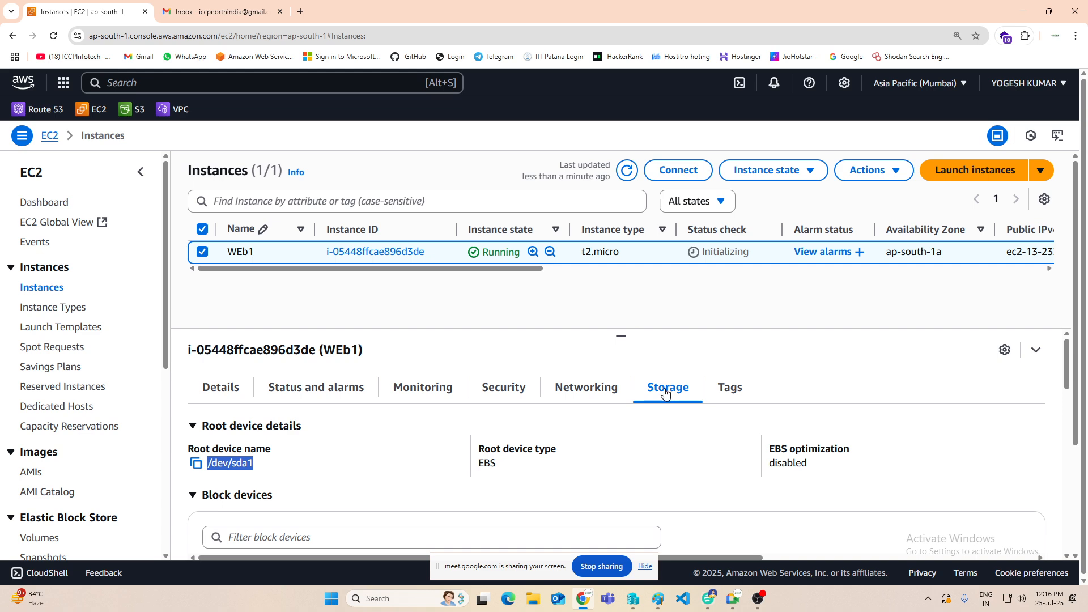
left_click(321, 463)
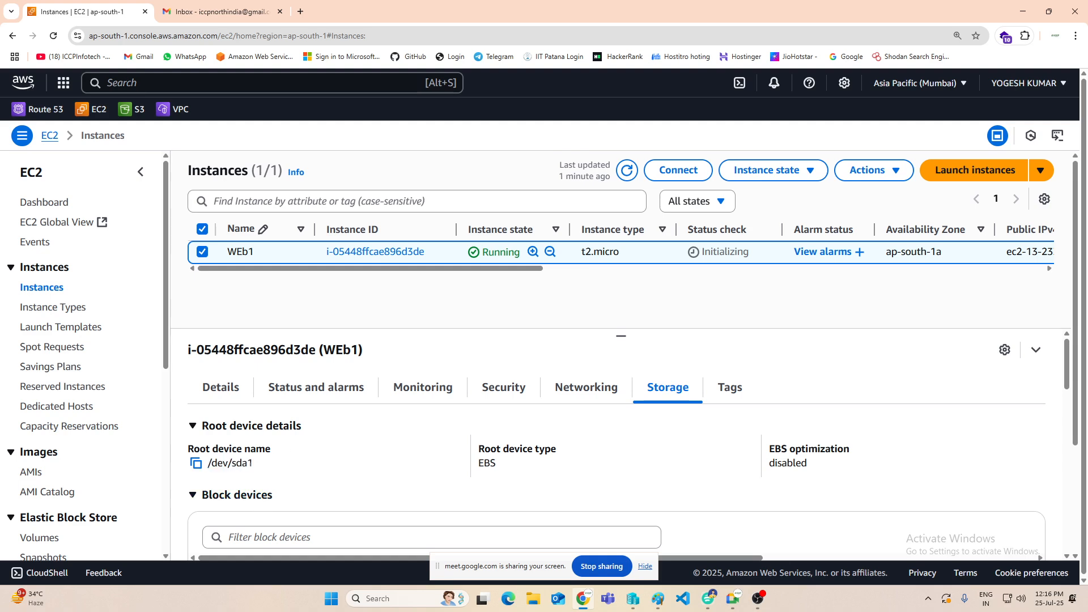
Step: Open and refresh the Elastic Block Store volumes list, and widen the Created column to show the full timestamp
scroll(51, 362, "down", 3)
left_click(40, 370)
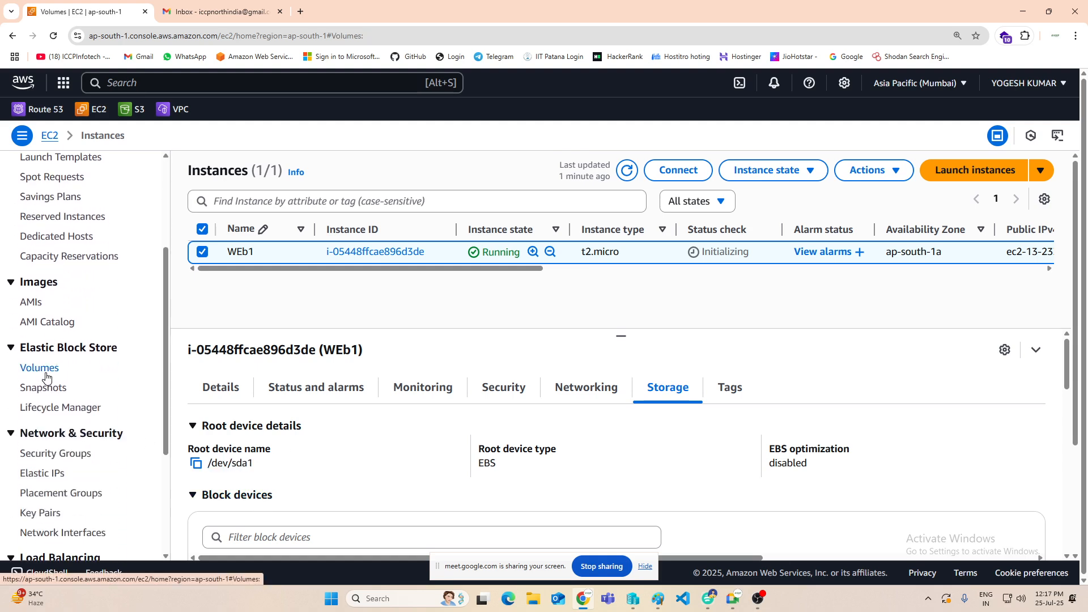
left_click(872, 167)
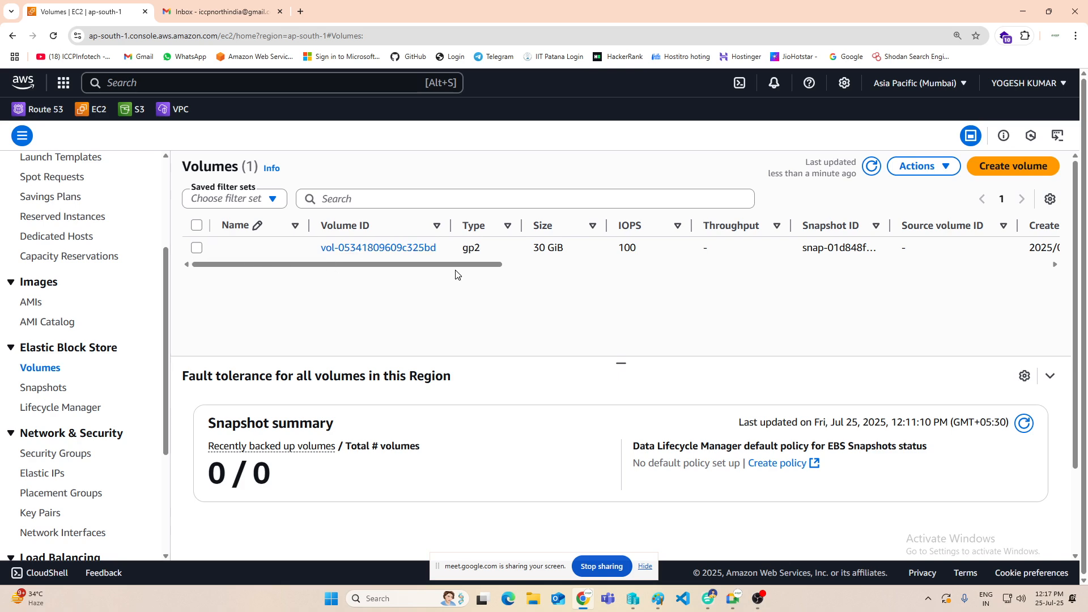
left_click_drag(459, 266, 634, 270)
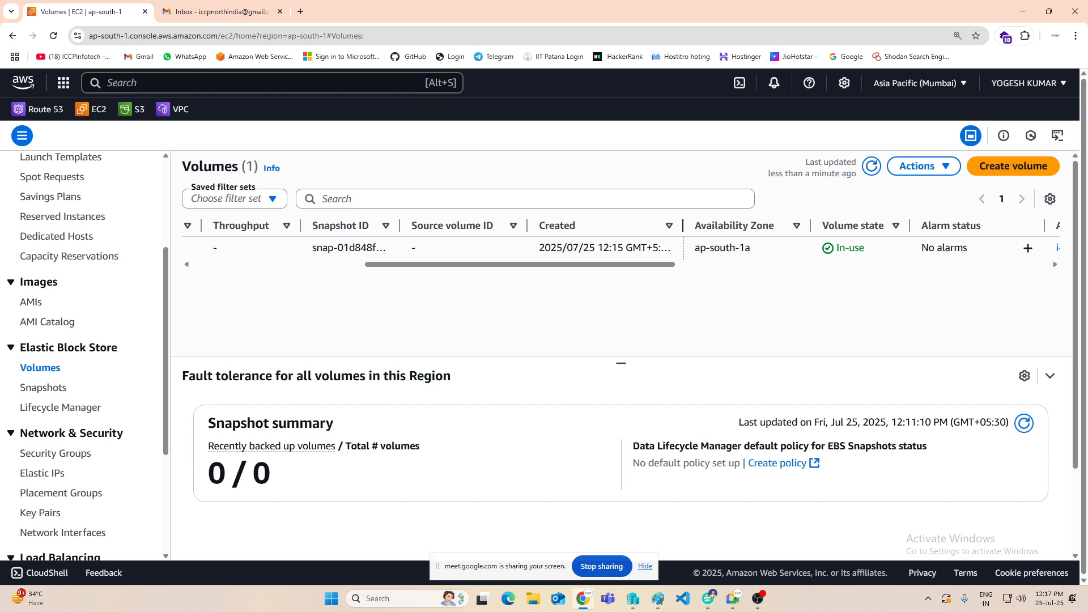
left_click_drag(683, 227, 776, 220)
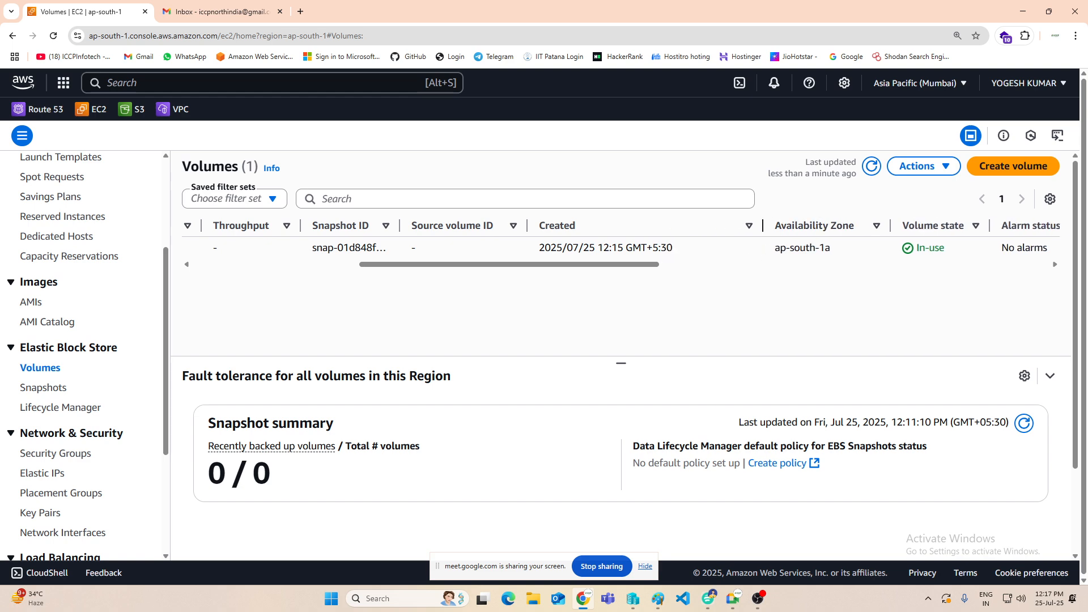
Step: Narrow the Created column and widen the Snapshot ID and Attached resources columns to show the volume's full snapshot ID and attachment details
left_click_drag(762, 225, 731, 225)
left_click_drag(400, 226, 521, 225)
left_click_drag(525, 264, 717, 274)
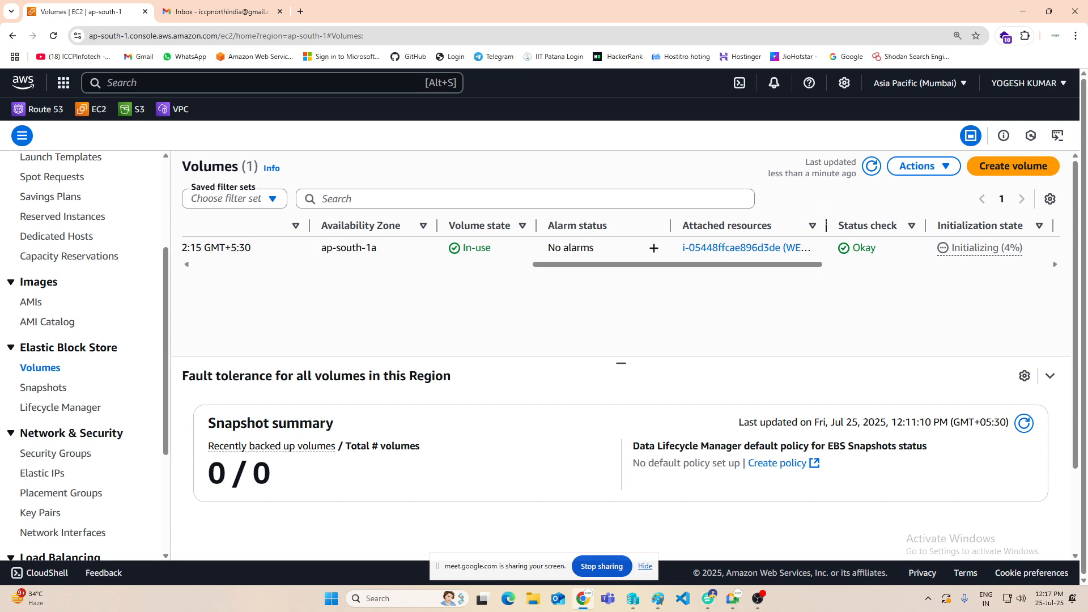
left_click_drag(826, 226, 924, 226)
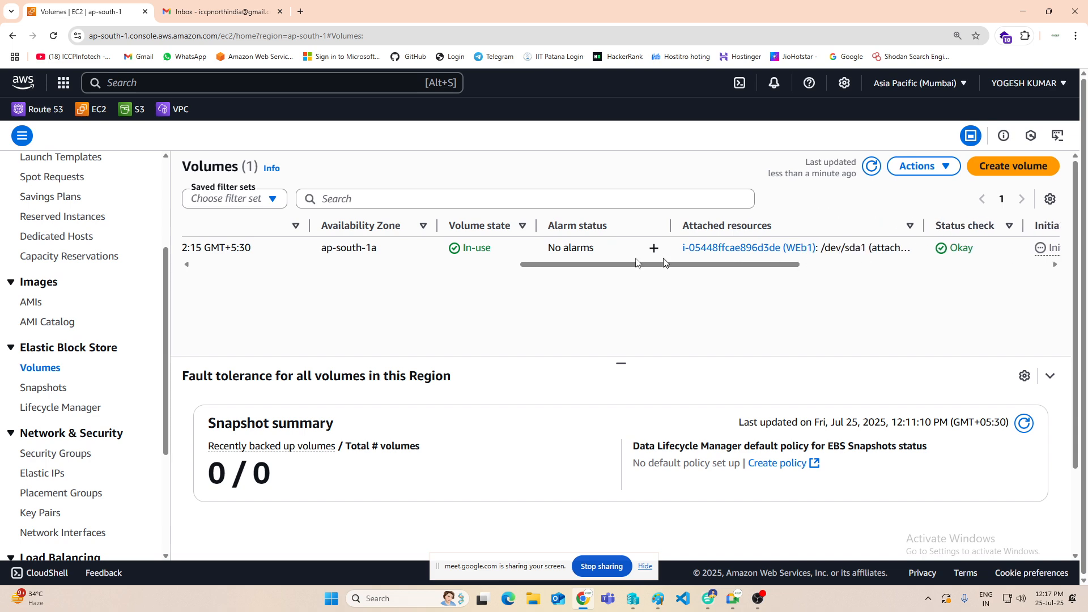
Step: Name the 30 GiB volume WEB1 in the volumes list and save the name
left_click_drag(619, 267, 289, 266)
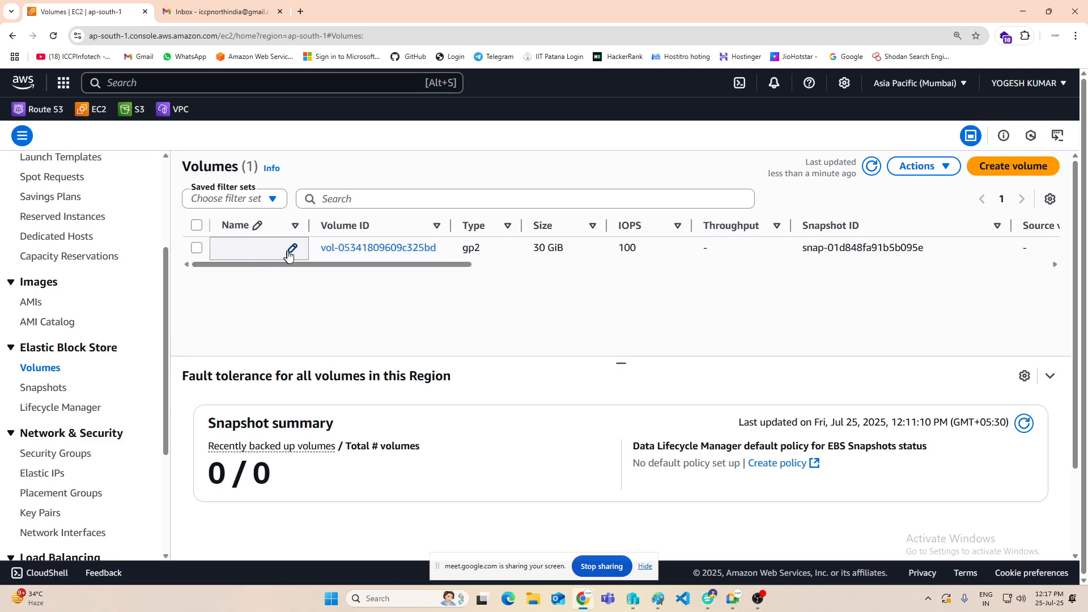
left_click(291, 251)
type("W")
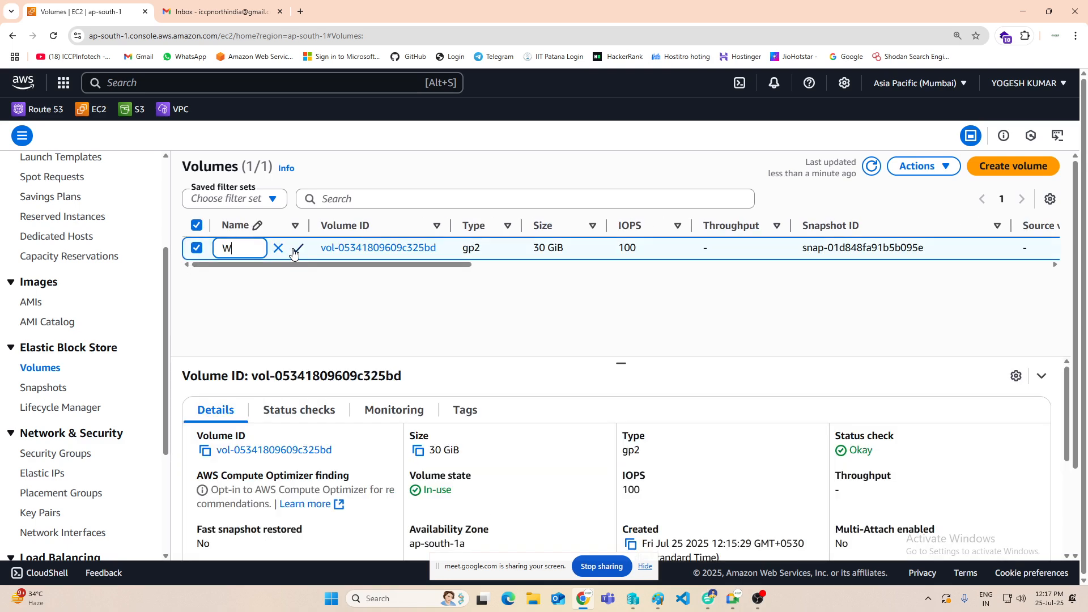
type("EB1")
left_click(297, 248)
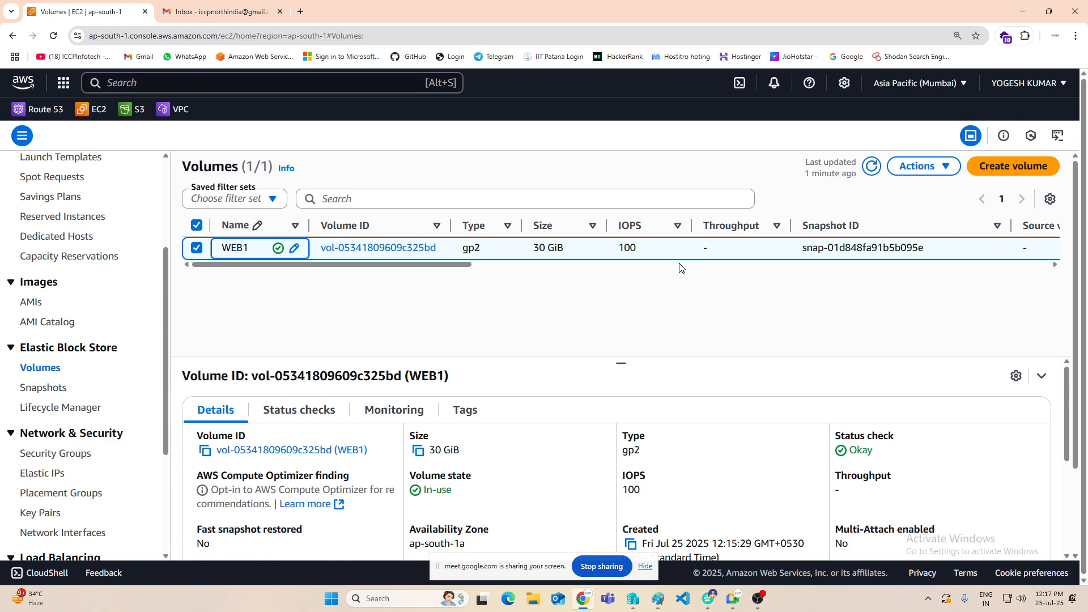
Step: Switch to Paint and add the text "Attach , Detach volumes one server to another Server" below the heading about volume types and use
left_click(1023, 12)
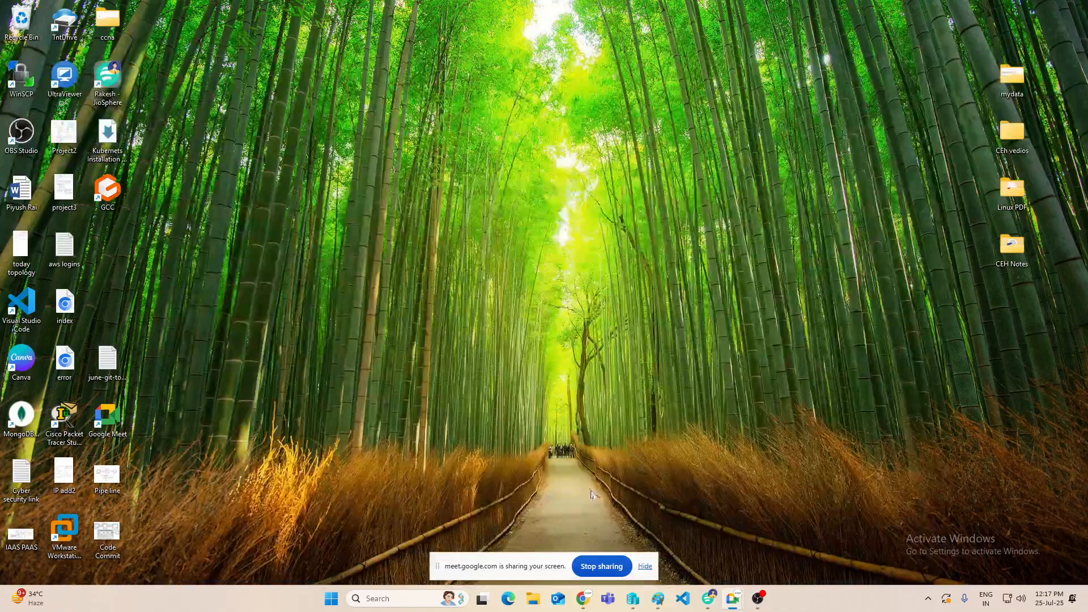
left_click(658, 599)
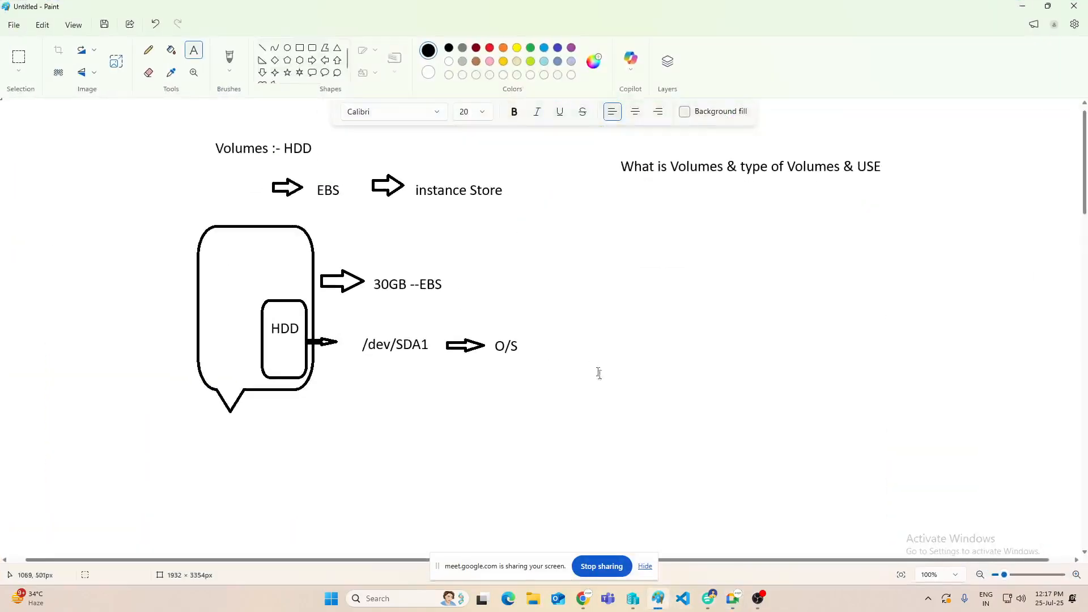
left_click(617, 336)
left_click(573, 243)
left_click_drag(573, 243, 1000, 296)
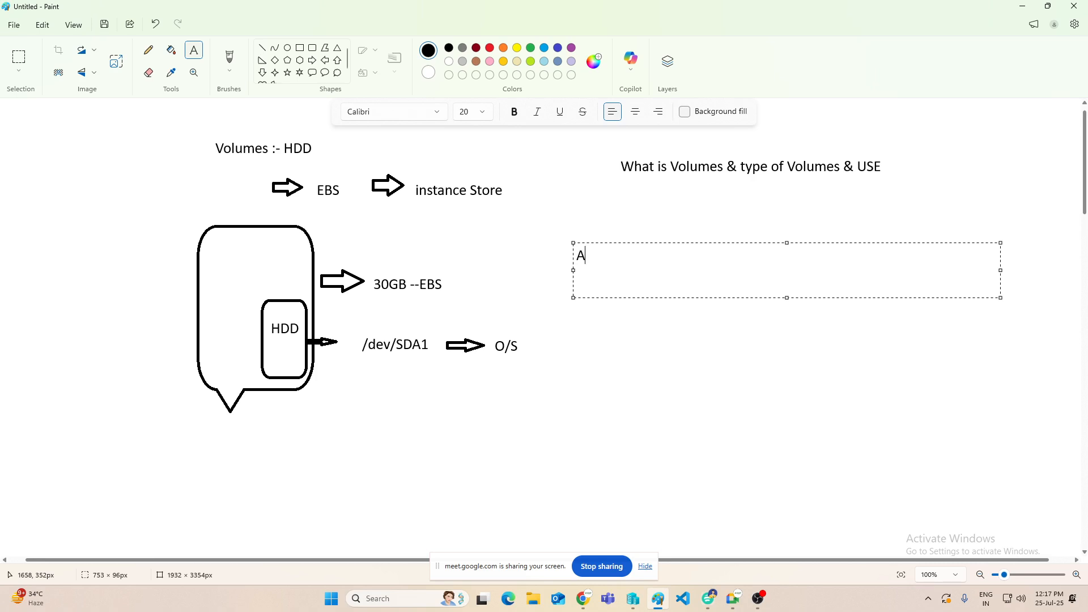
type("Attach , Detach volu")
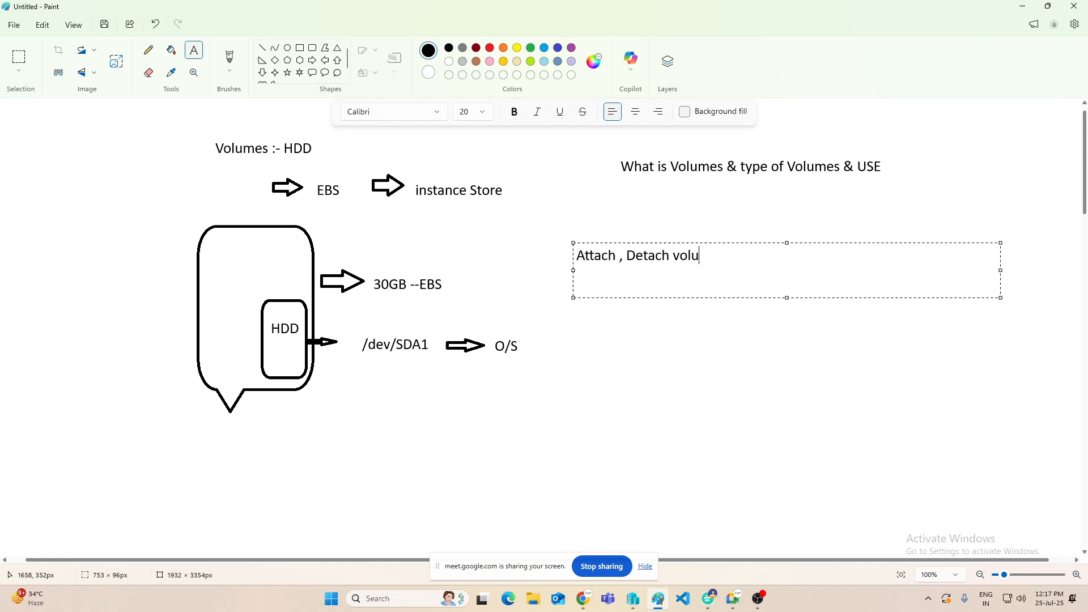
type("mes one")
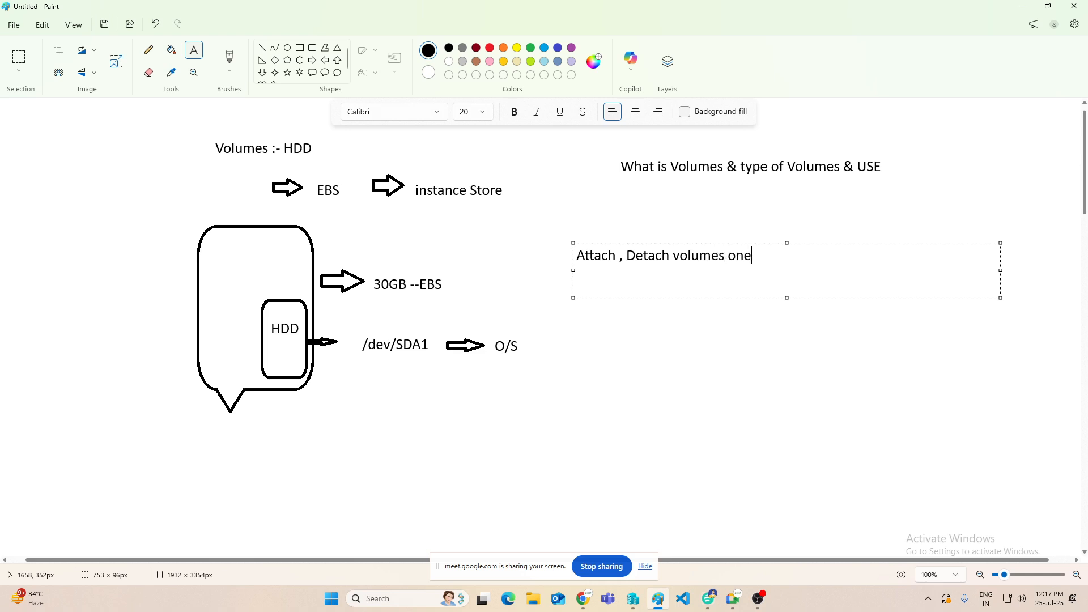
type(" server to another Server")
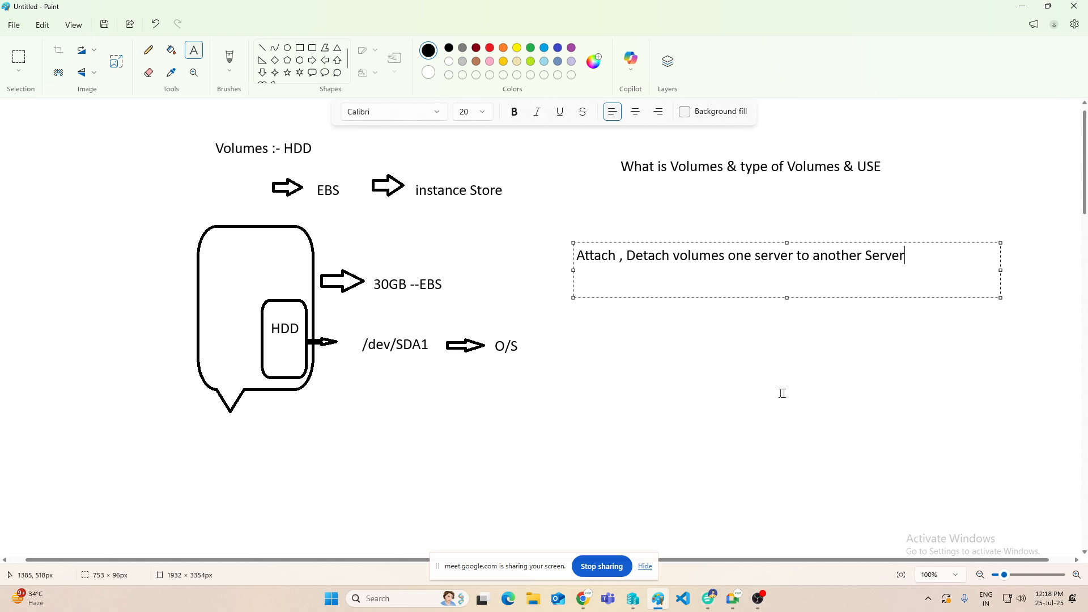
left_click(760, 360)
Step: Draw a rounded rectangular callout about 179 × 215 px below the attach and detach text
scroll(668, 273, "down", 1)
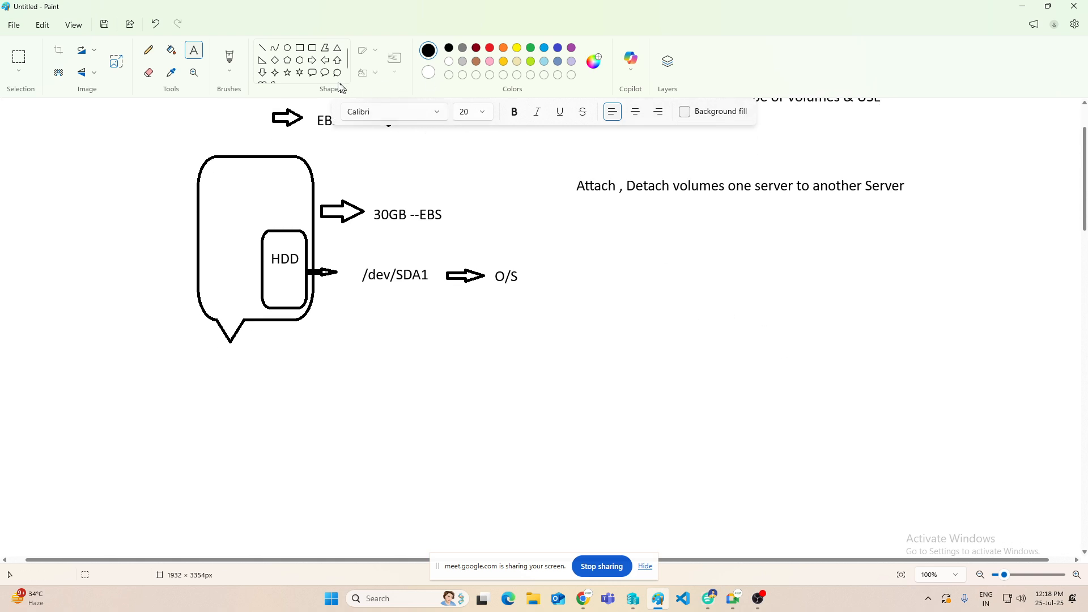
left_click(312, 73)
left_click_drag(602, 245, 704, 367)
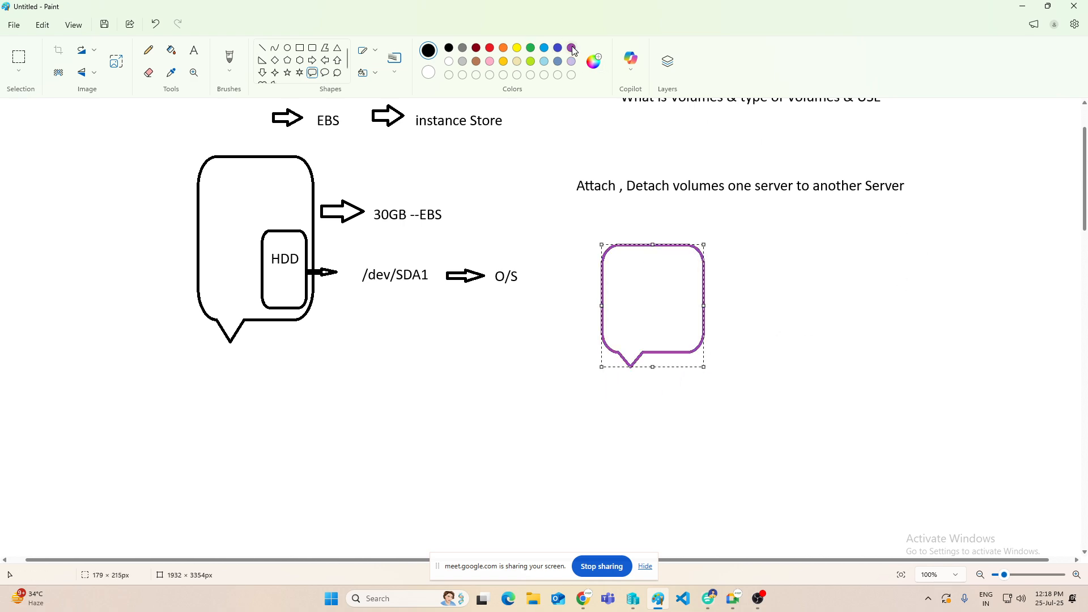
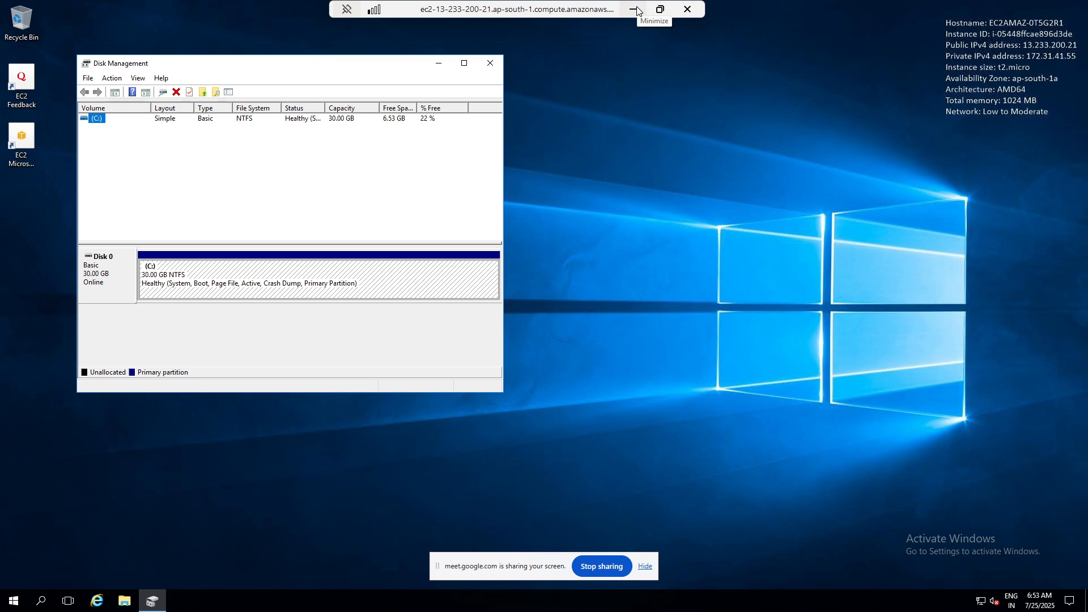
Step: Minimize the remote desktop session, switch to Chrome and open the EC2 Volumes list
left_click(634, 10)
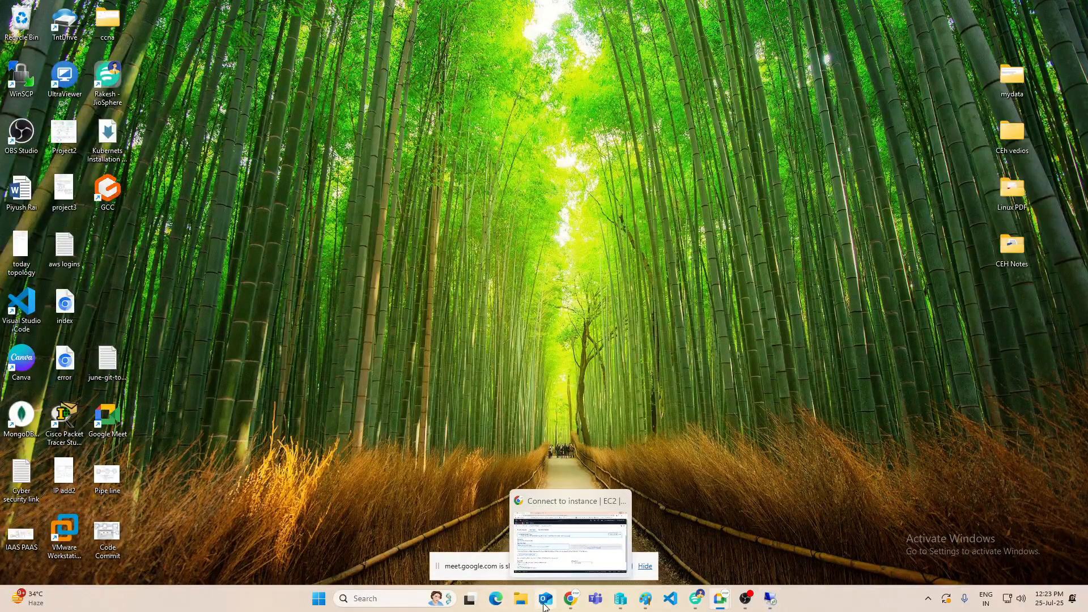
mouse_move(631, 608)
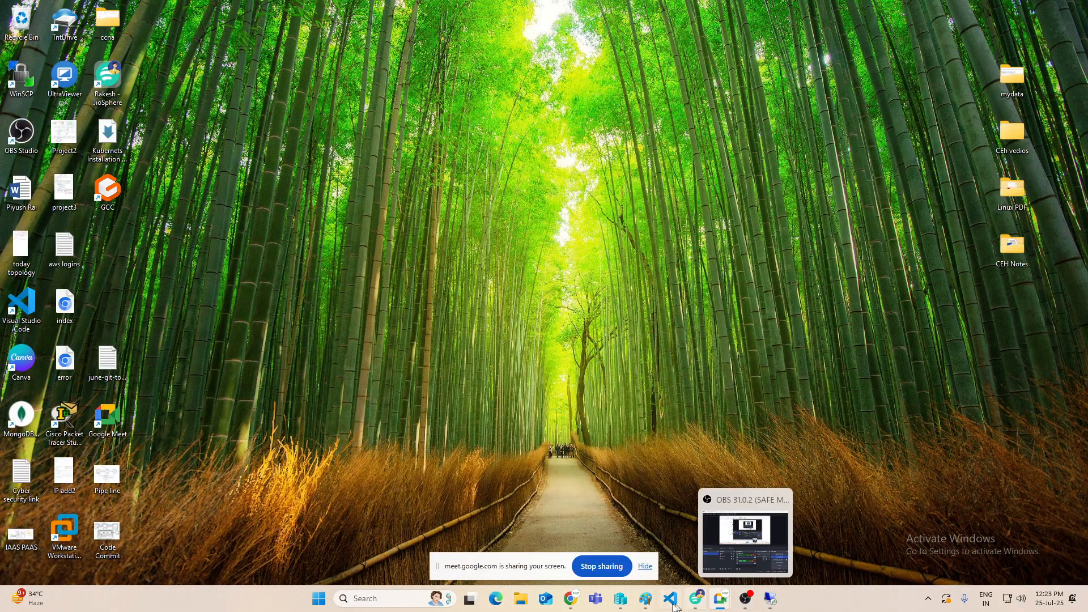
left_click(571, 601)
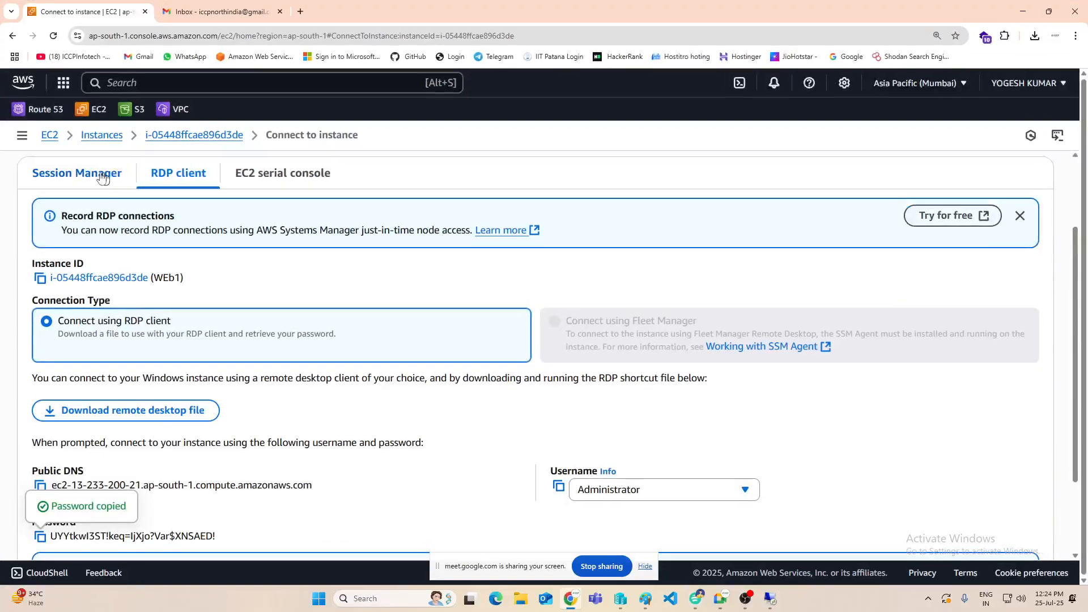
left_click(97, 136)
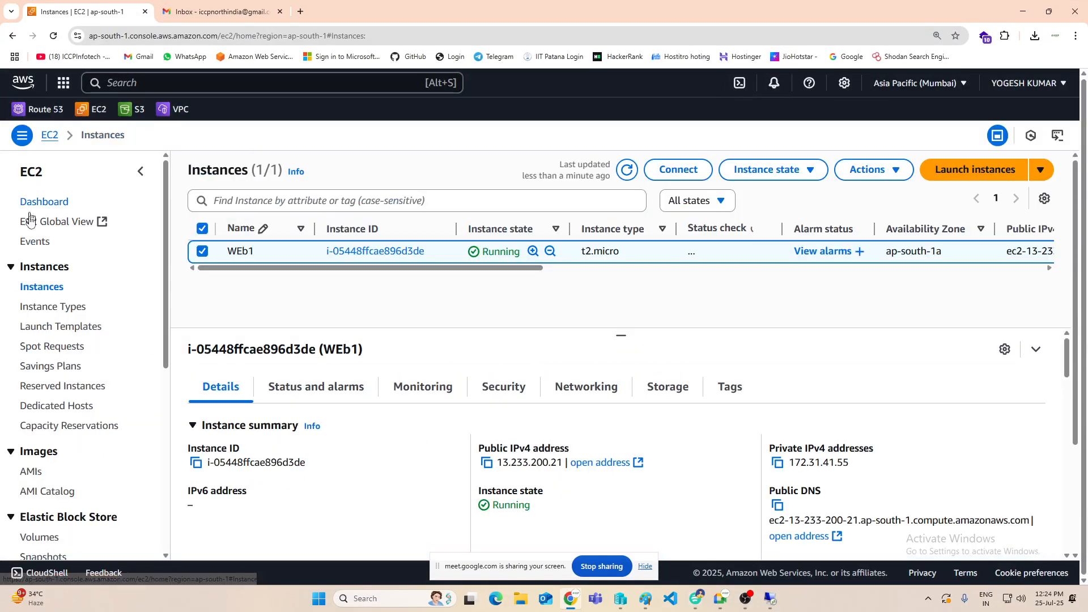
scroll(48, 383, "down", 3)
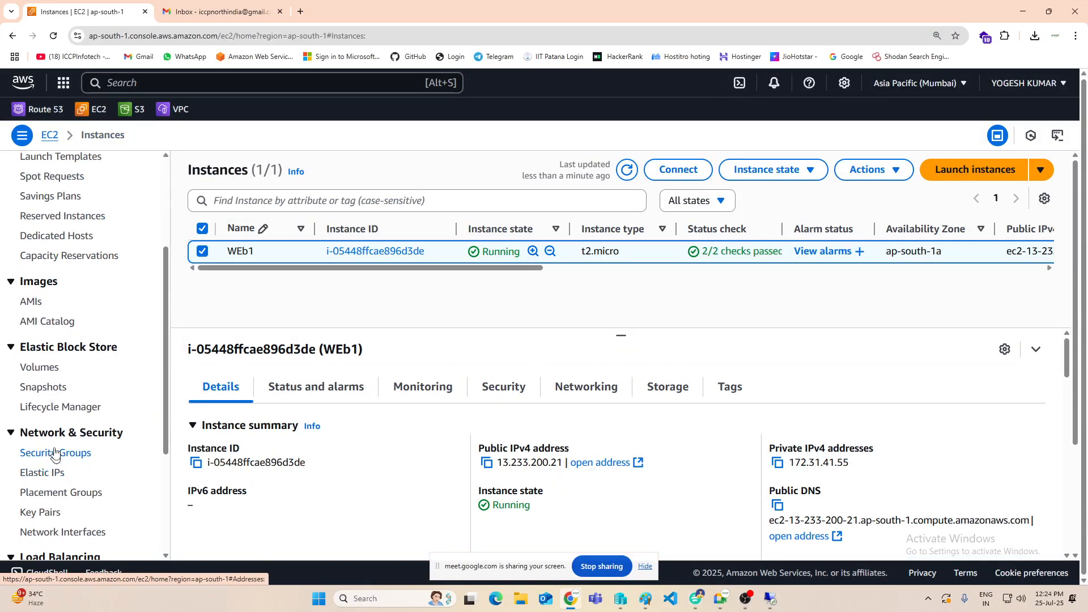
left_click(45, 370)
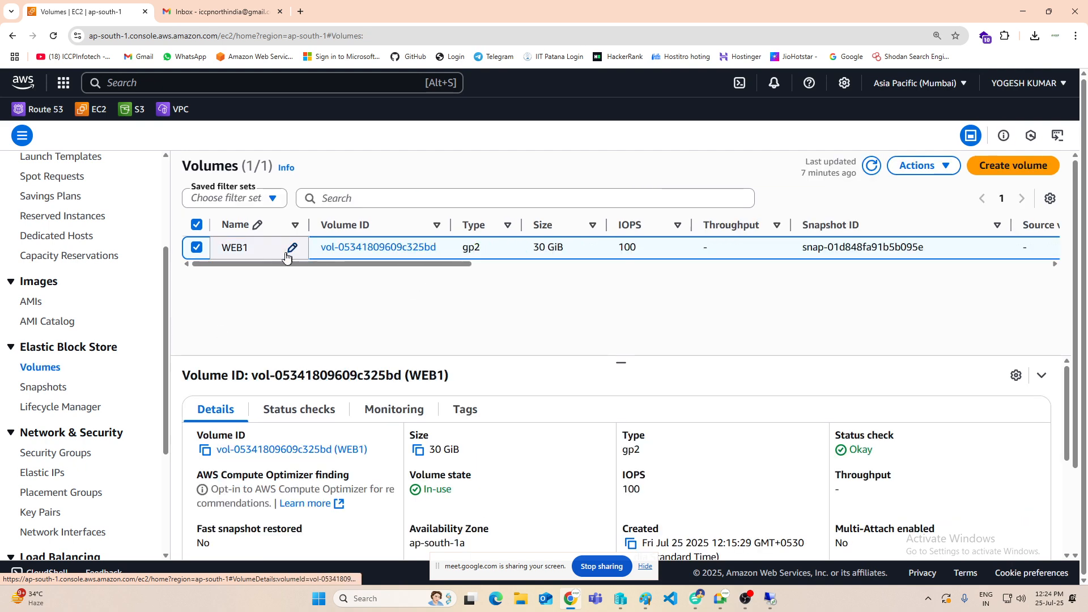
Step: Deselect the WEB1 volume, start creating a new volume, review the available volume types and set the size to 1 GiB
left_click(196, 247)
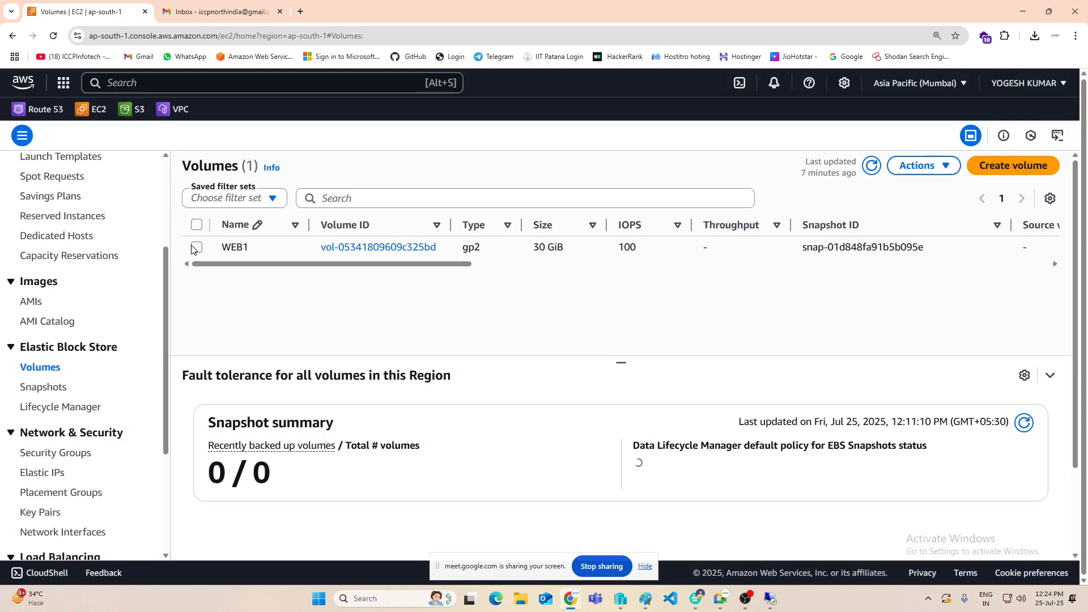
left_click(997, 166)
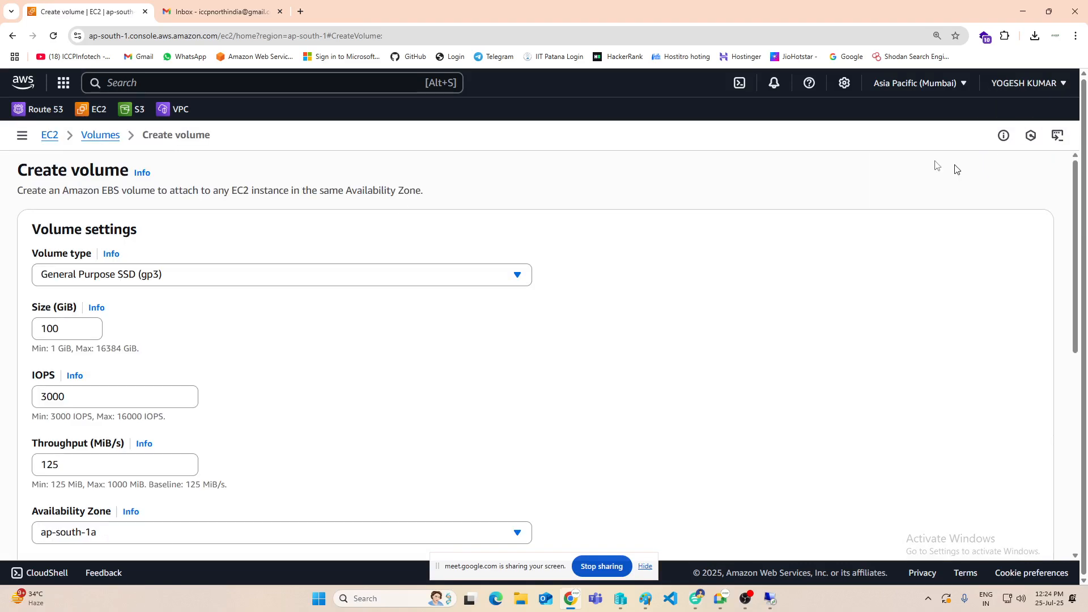
left_click(145, 280)
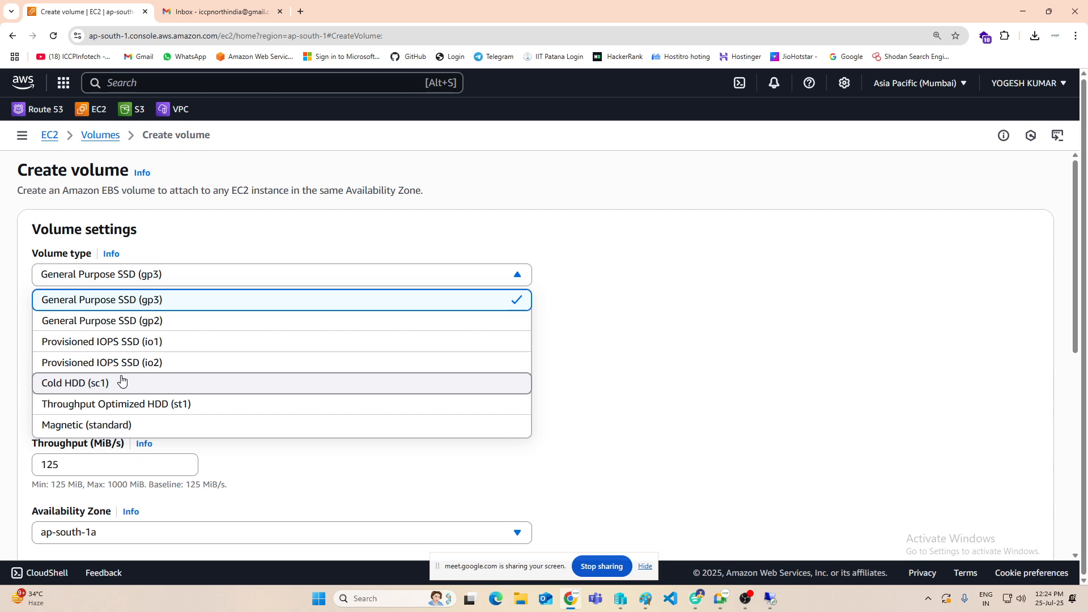
left_click(226, 234)
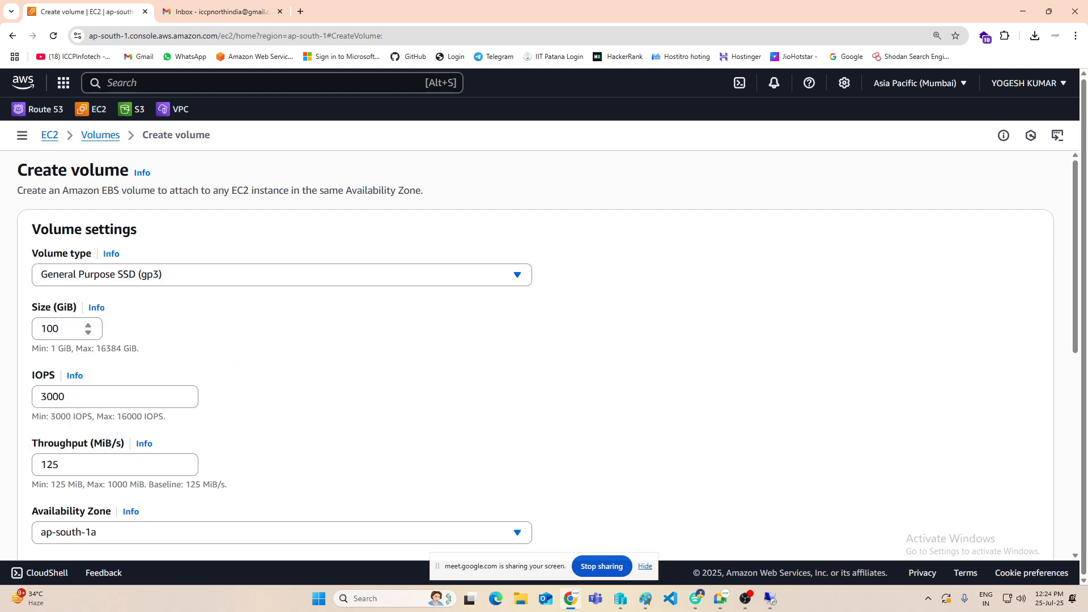
left_click_drag(63, 329, 9, 332)
type("1")
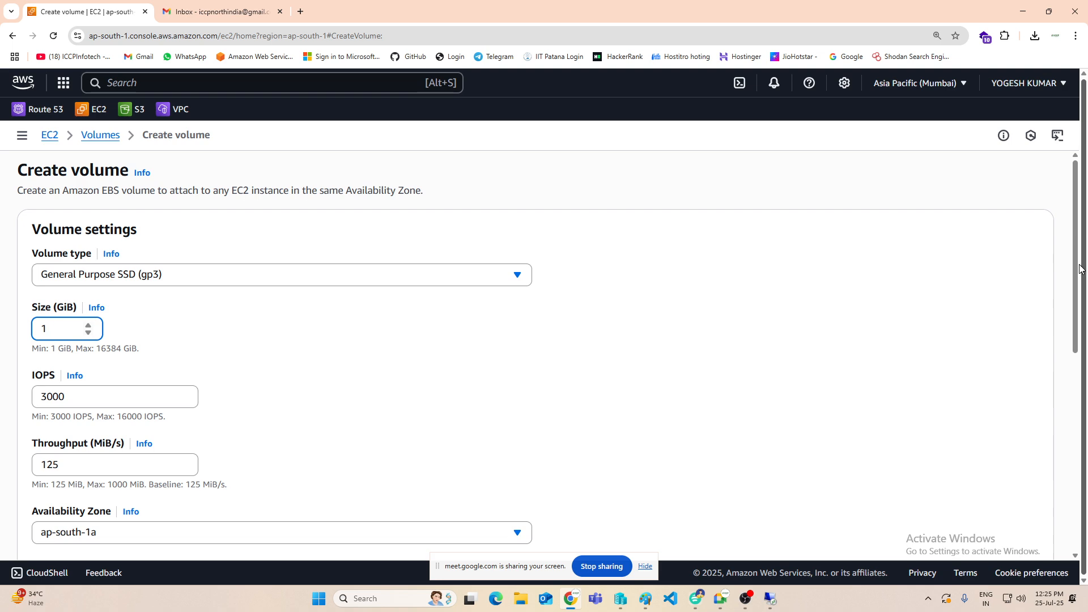
Step: Open the EC2 instances list in a separate tab and look up the WEb1 instance's Availability Zone
scroll(253, 395, "down", 4)
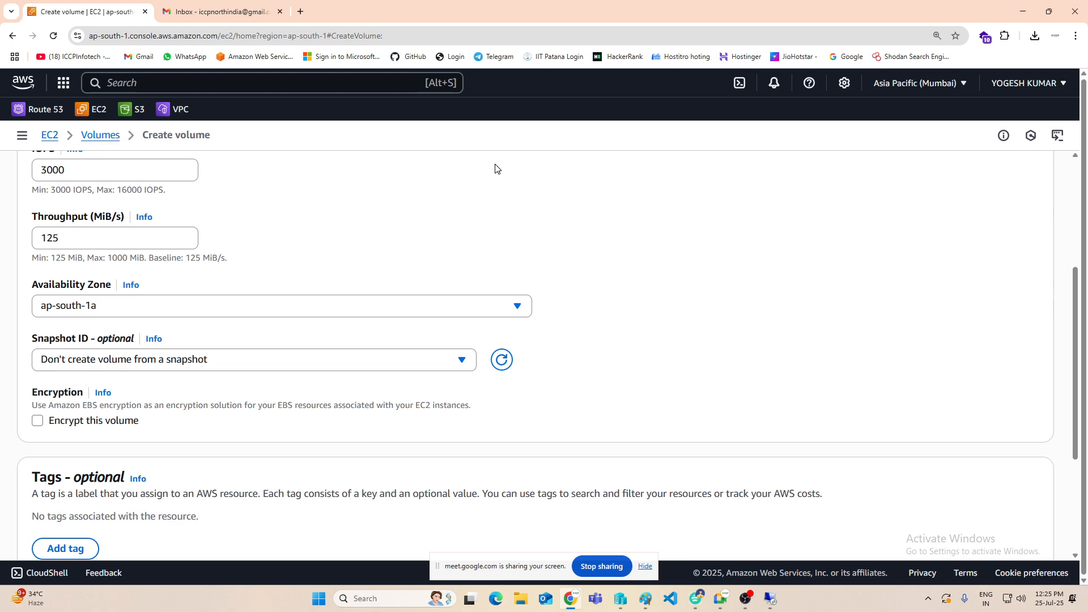
right_click(93, 107)
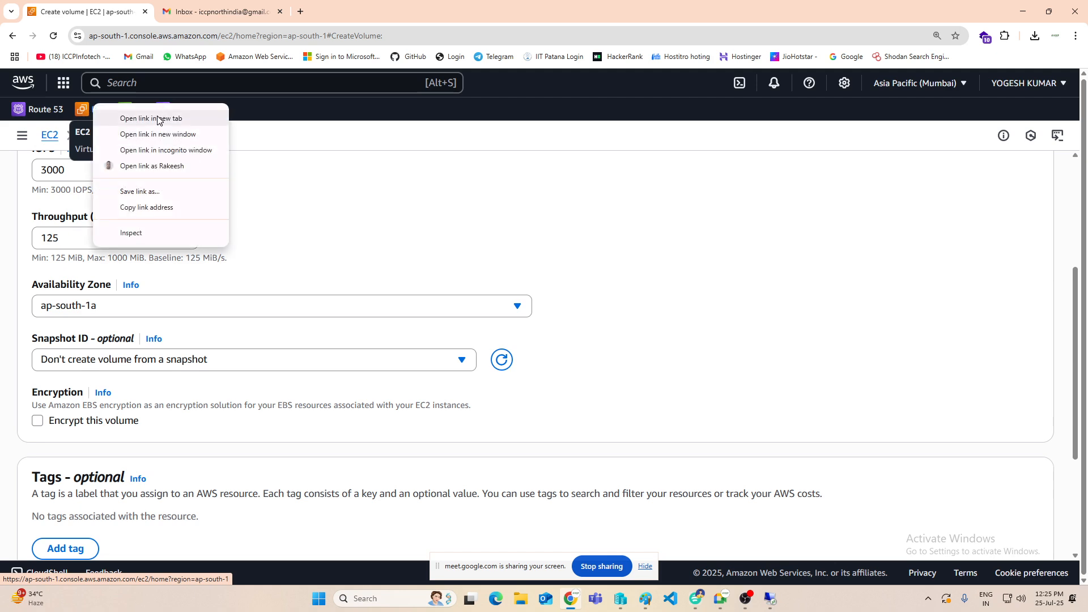
left_click(157, 119)
left_click(200, 12)
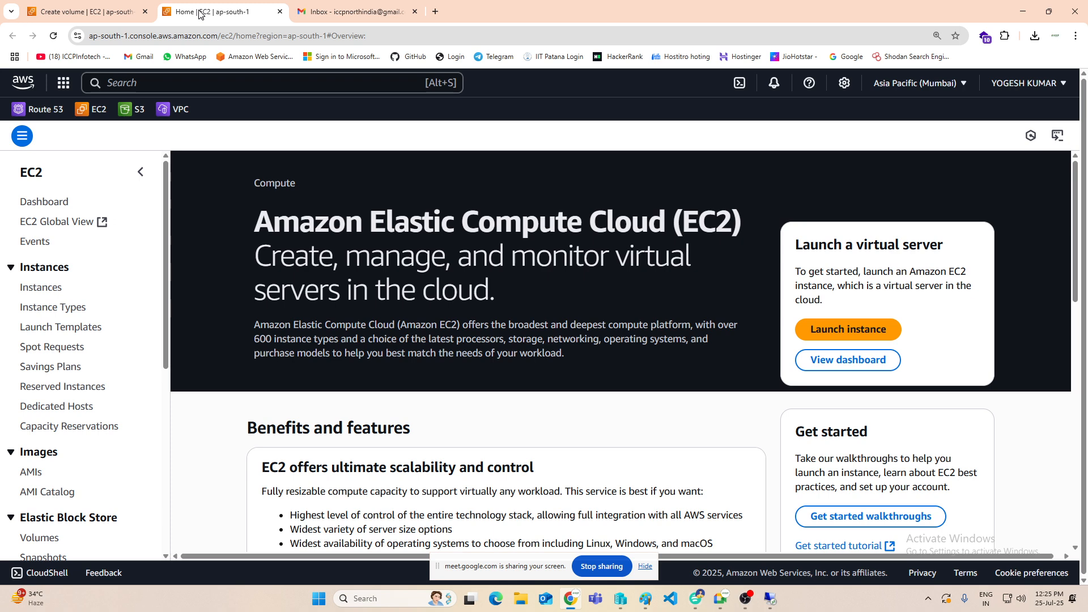
left_click(113, 12)
scroll(318, 292, "up", 3)
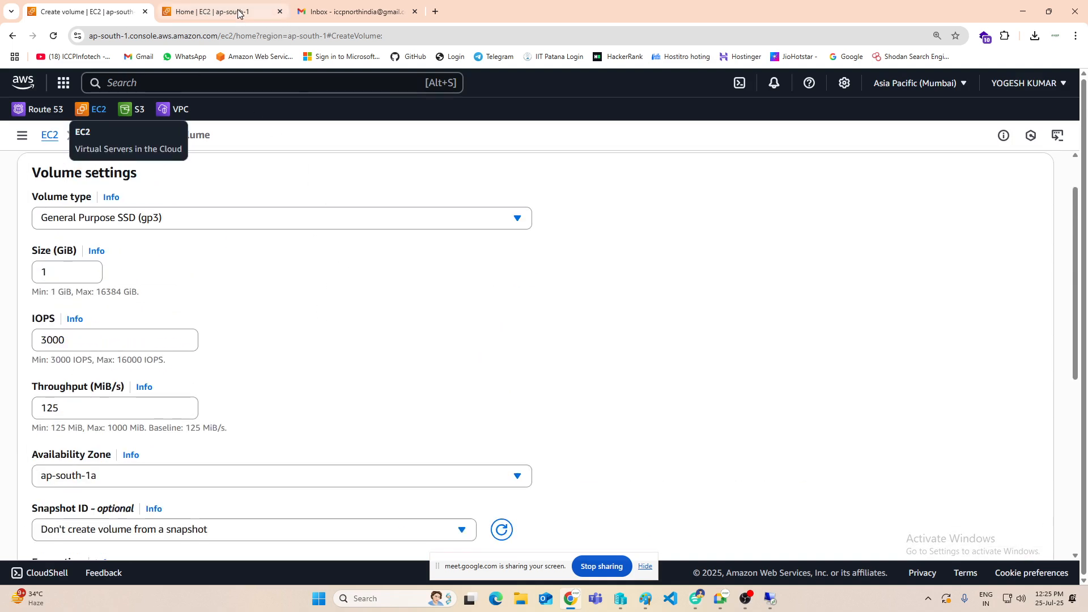
left_click(240, 10)
left_click(41, 288)
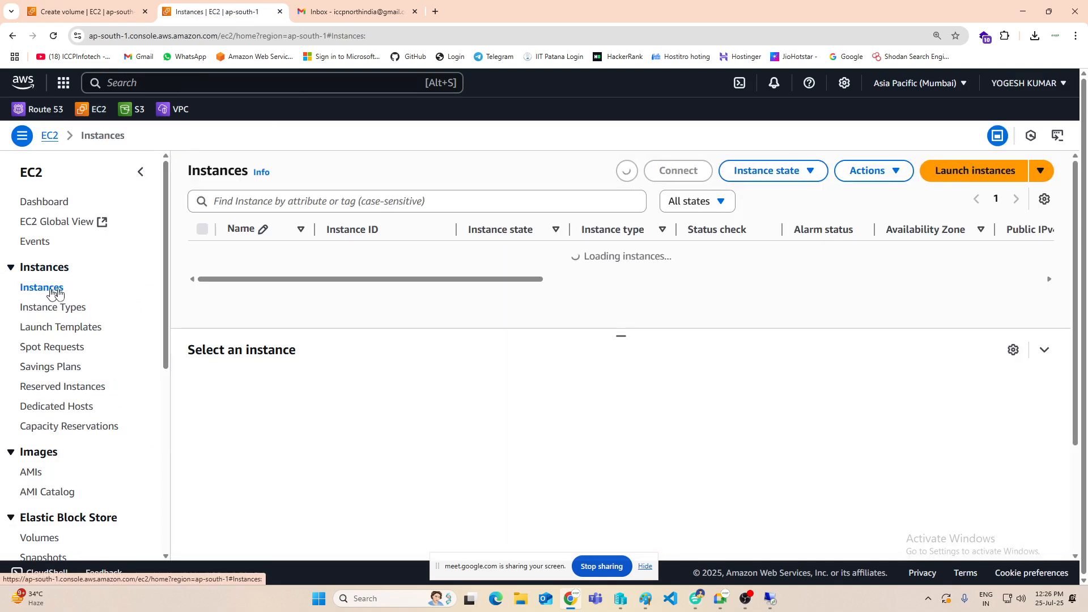
left_click_drag(267, 271, 403, 252)
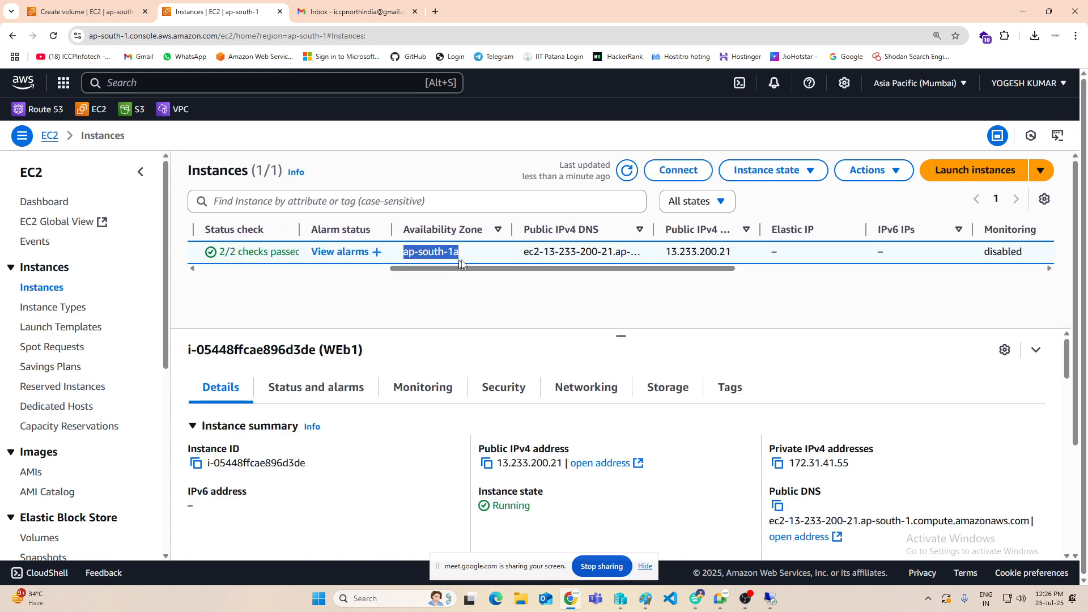
Step: Return to the new volume's settings, add a tag with key NAME and value Data-VOl1, and create the volume
left_click(94, 12)
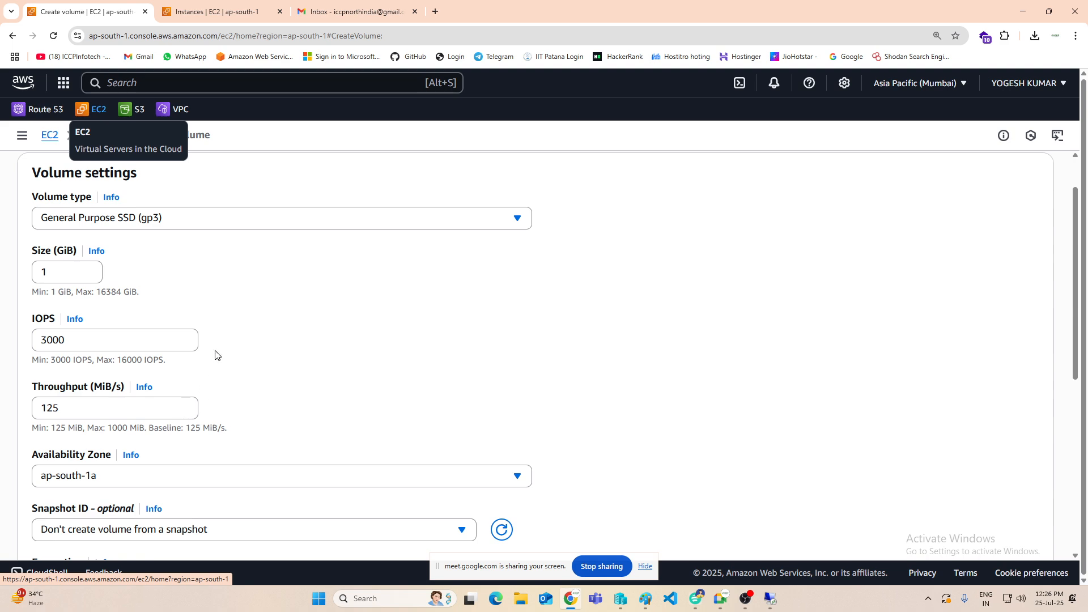
scroll(215, 356, "down", 4)
left_click(57, 435)
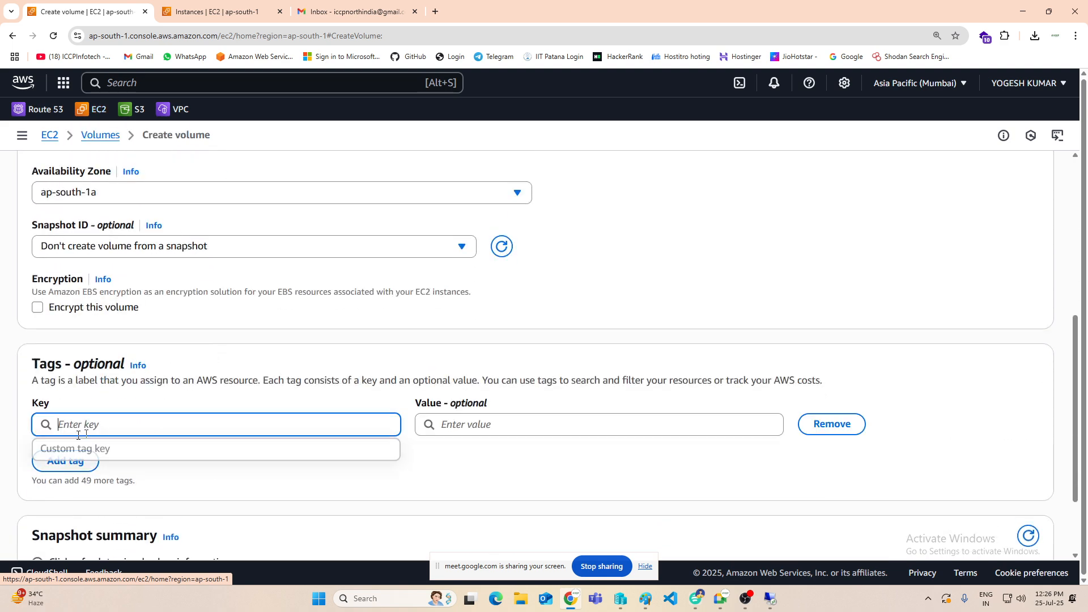
type("NAME")
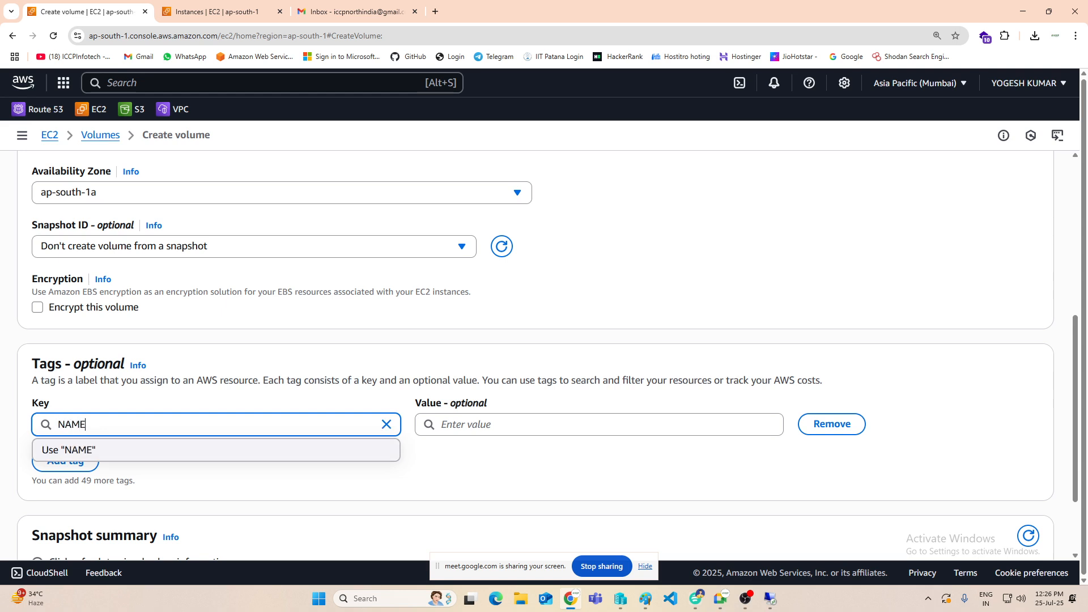
left_click(451, 429)
type("D")
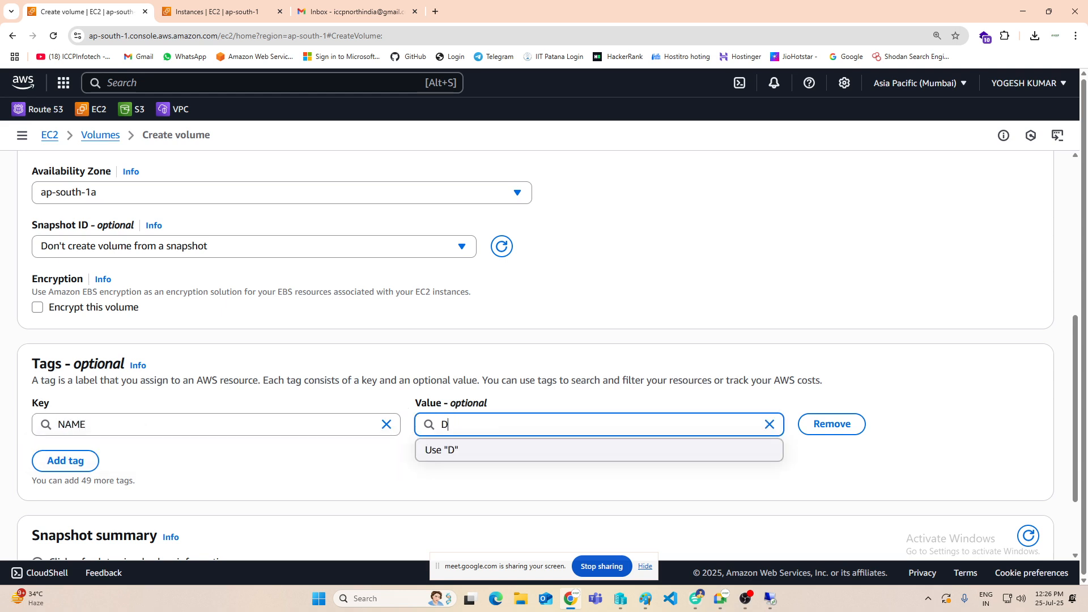
type("ata-VOl1")
scroll(933, 413, "down", 2)
left_click(979, 526)
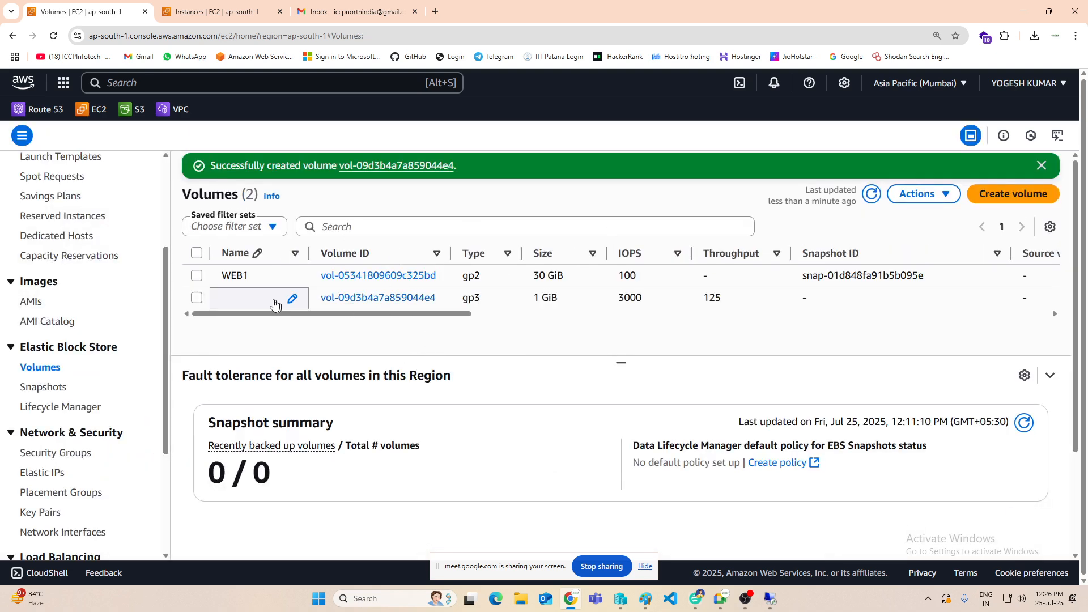
Step: Refresh the volumes list, name the new 1 GiB volume Data-Vol1 and save the name
left_click(870, 195)
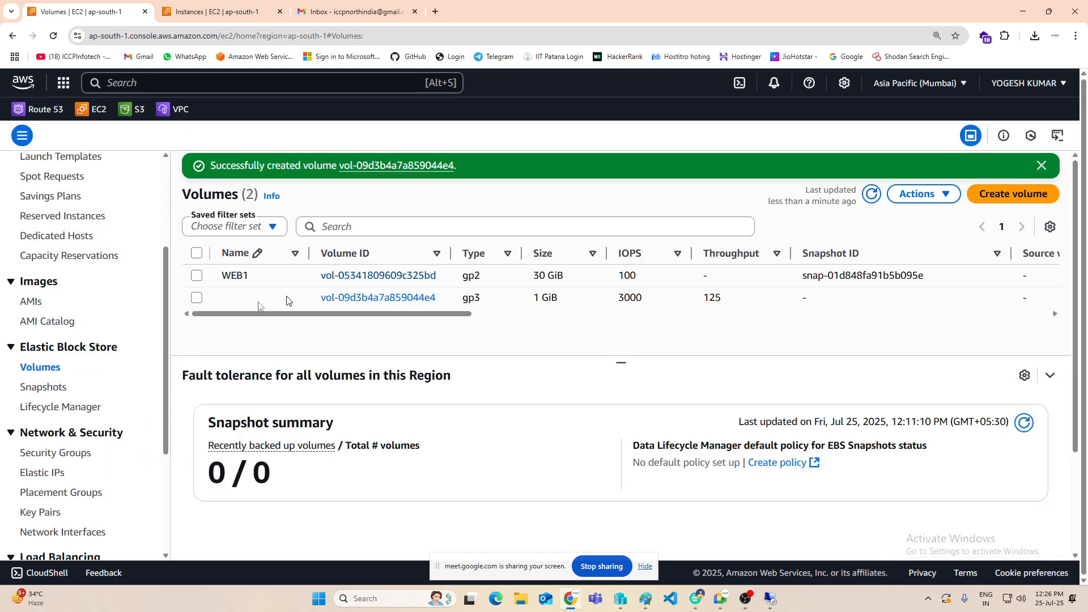
left_click(277, 302)
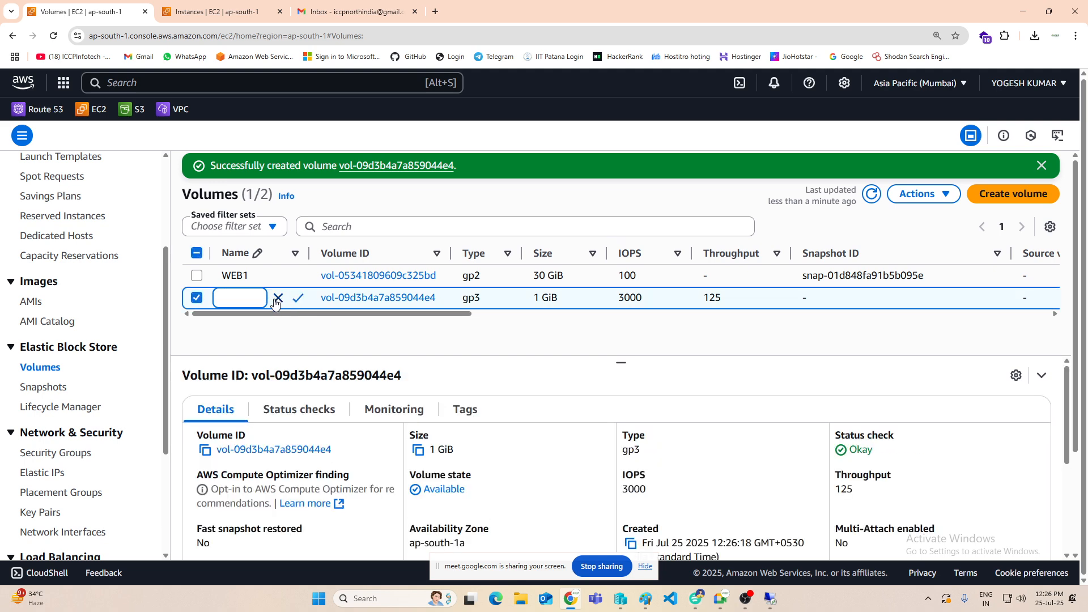
type("Data-Vol1")
left_click(298, 298)
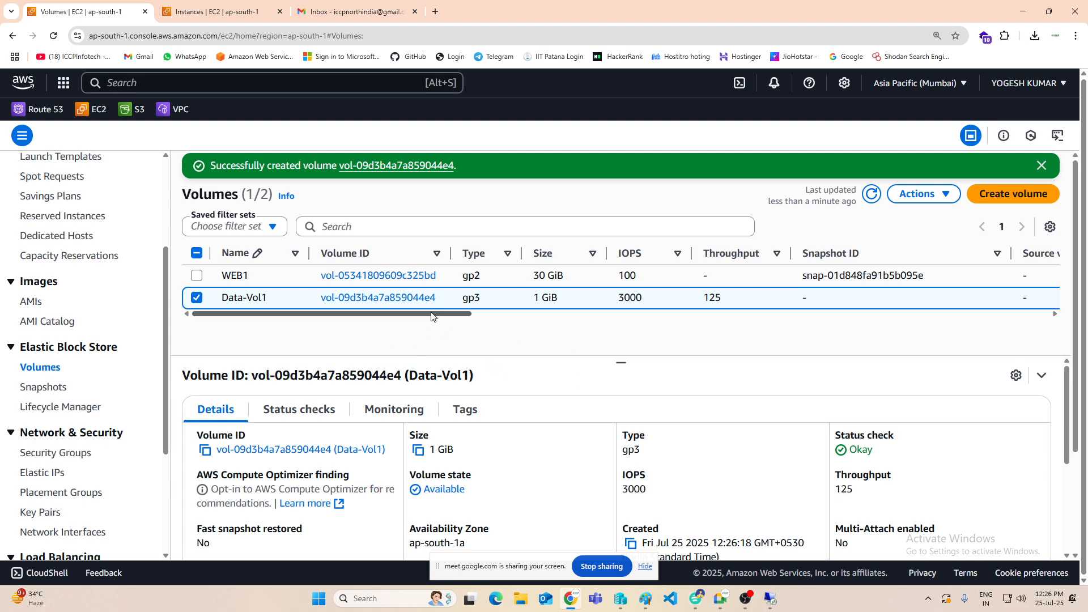
Step: Attach the Data-Vol1 volume to the WEb1 instance with device name xvdb, and refresh the volumes list to check its attachment
left_click_drag(432, 316, 712, 320)
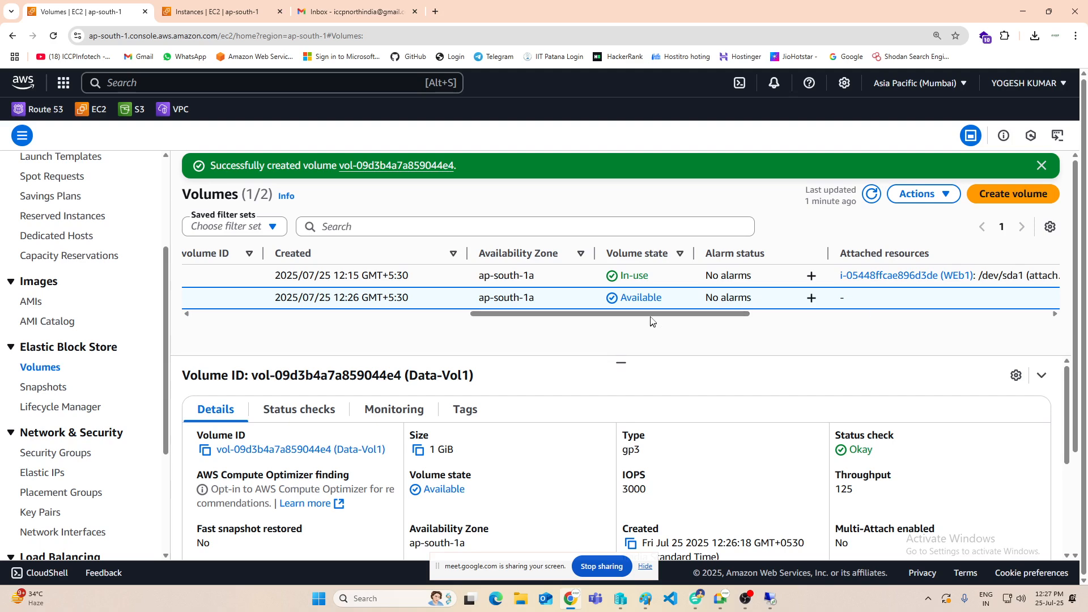
left_click_drag(650, 319, 539, 322)
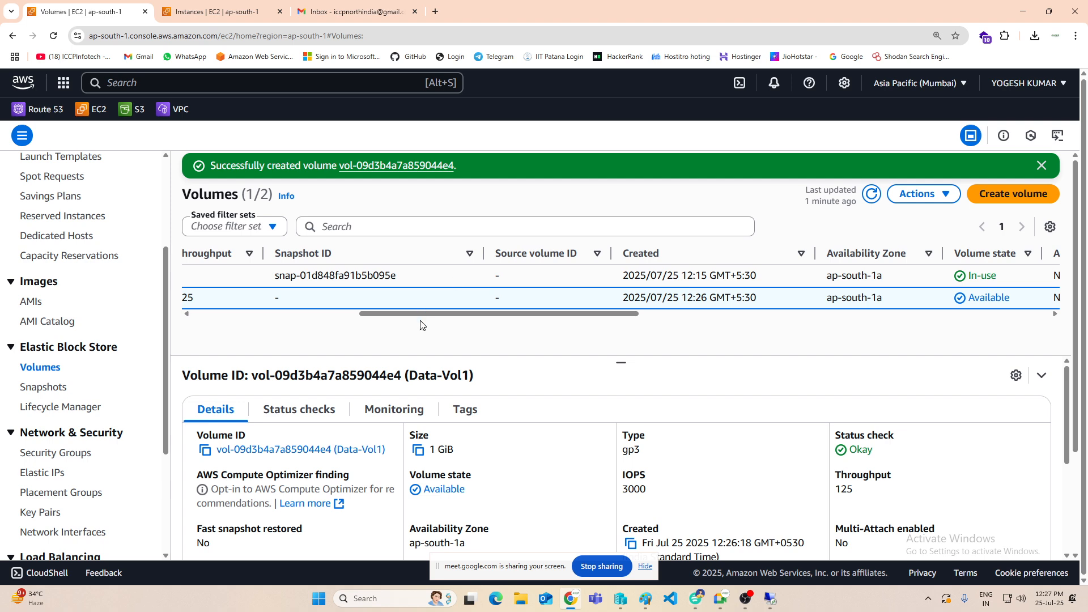
left_click_drag(421, 315, 254, 315)
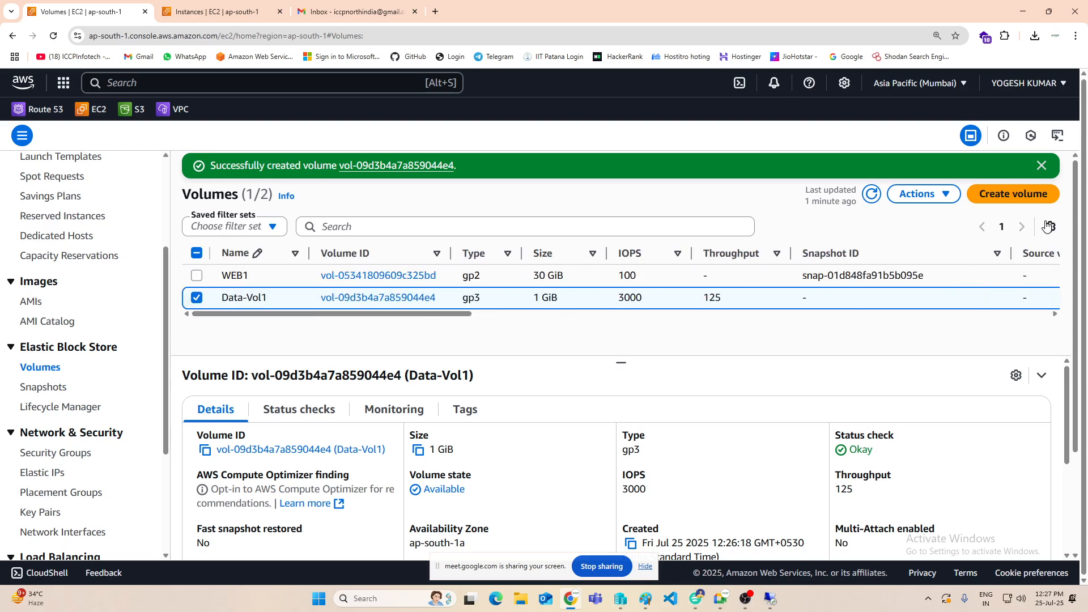
left_click(918, 194)
left_click(832, 306)
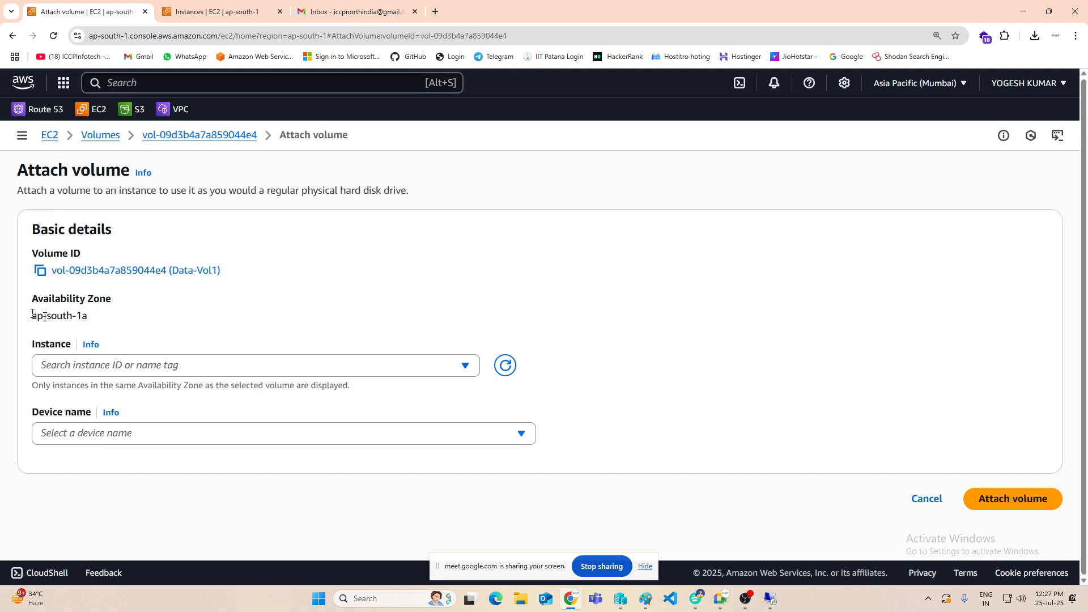
left_click(239, 367)
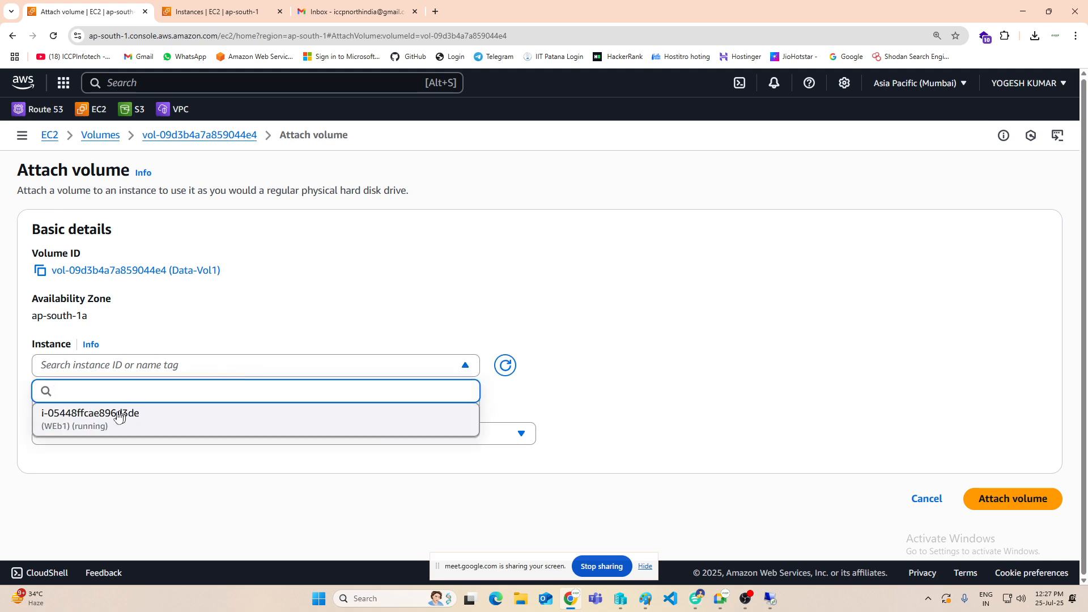
left_click(80, 419)
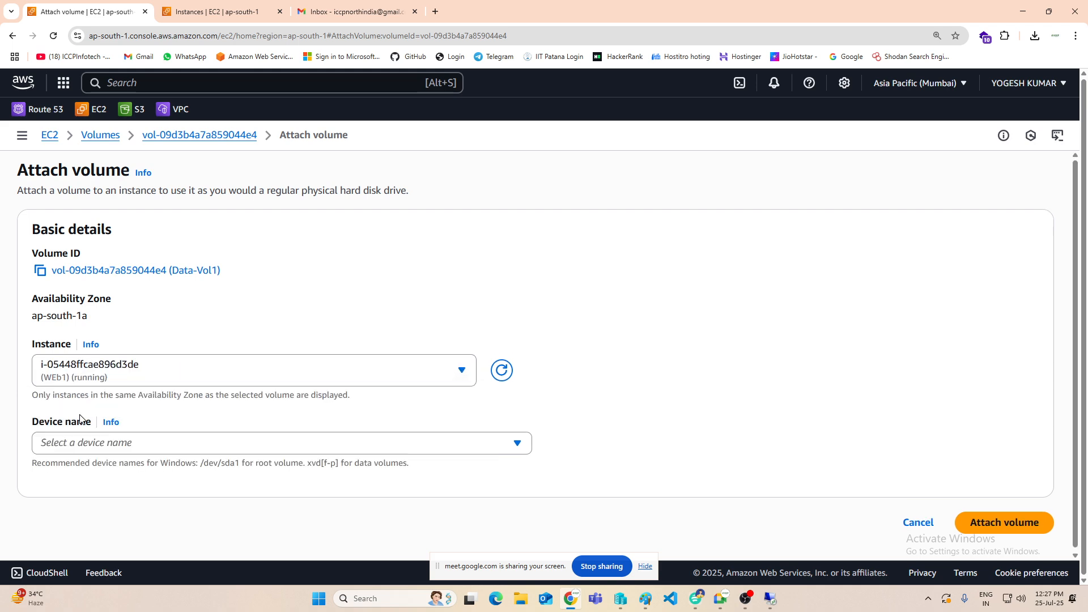
left_click(76, 445)
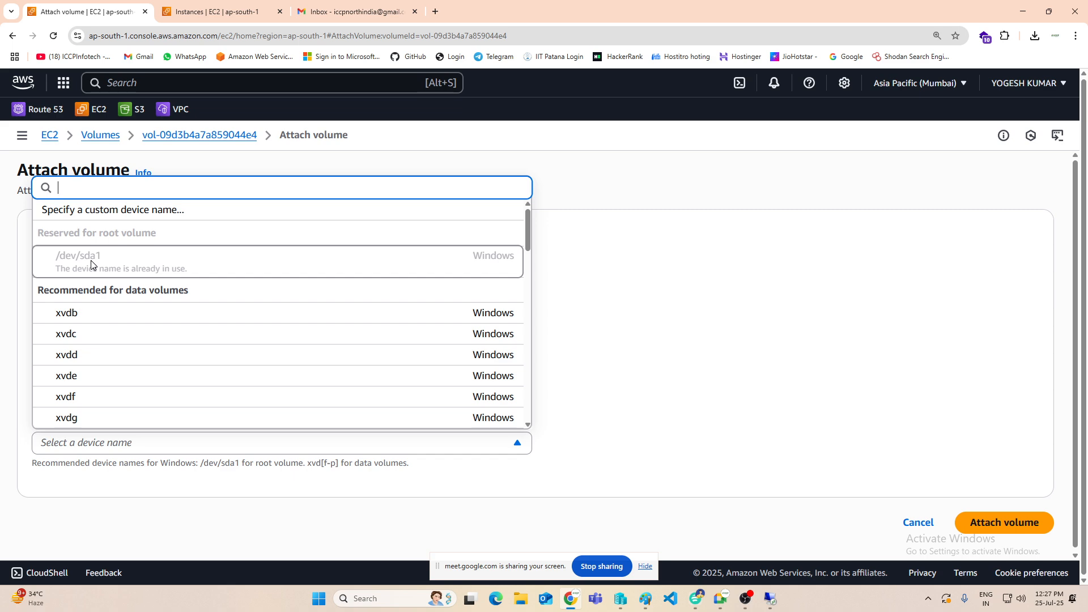
left_click(90, 321)
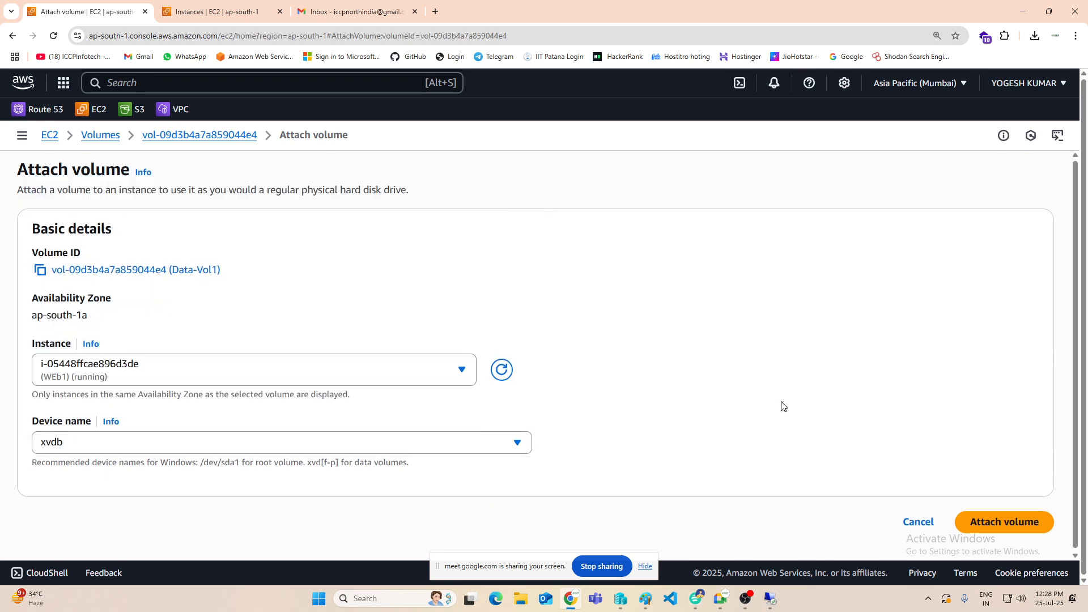
left_click(997, 517)
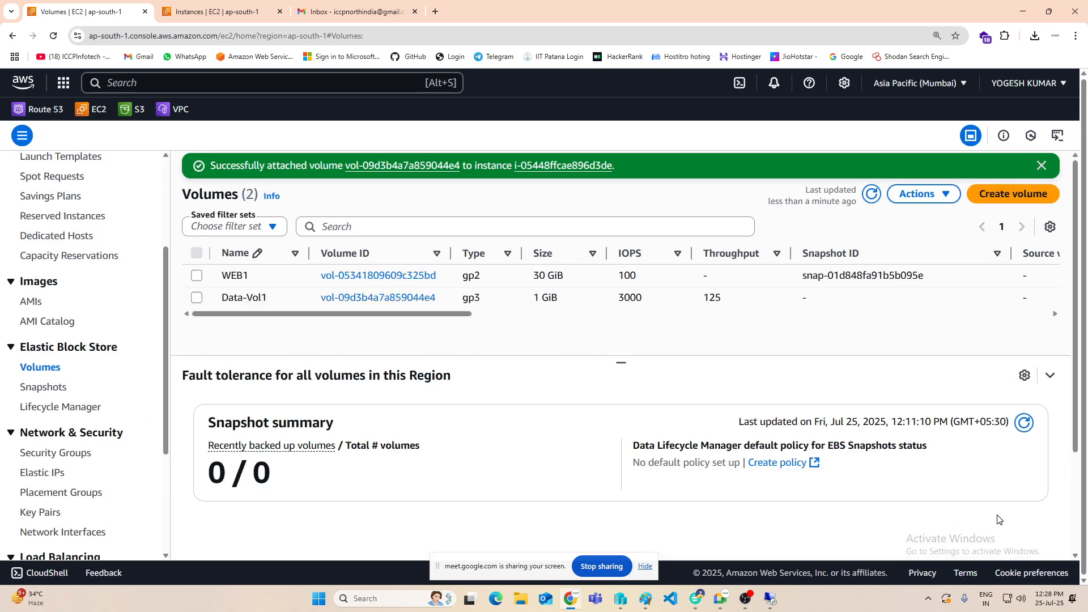
left_click(871, 194)
left_click_drag(327, 315, 746, 317)
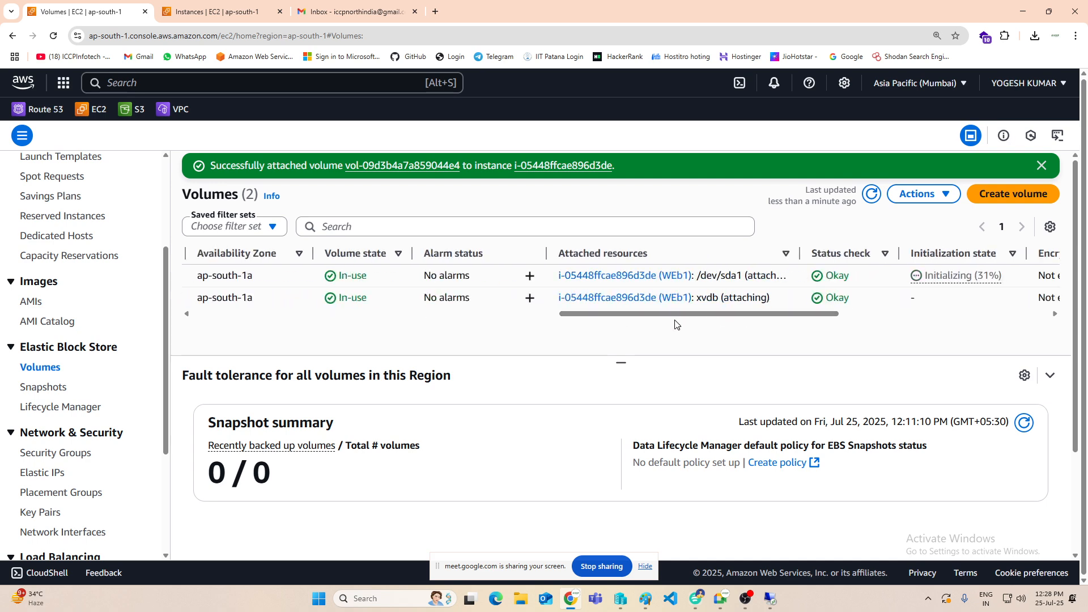
Step: Switch to the EC2 instances list and examine the block devices in the WEb1 instance's storage details
left_click(229, 12)
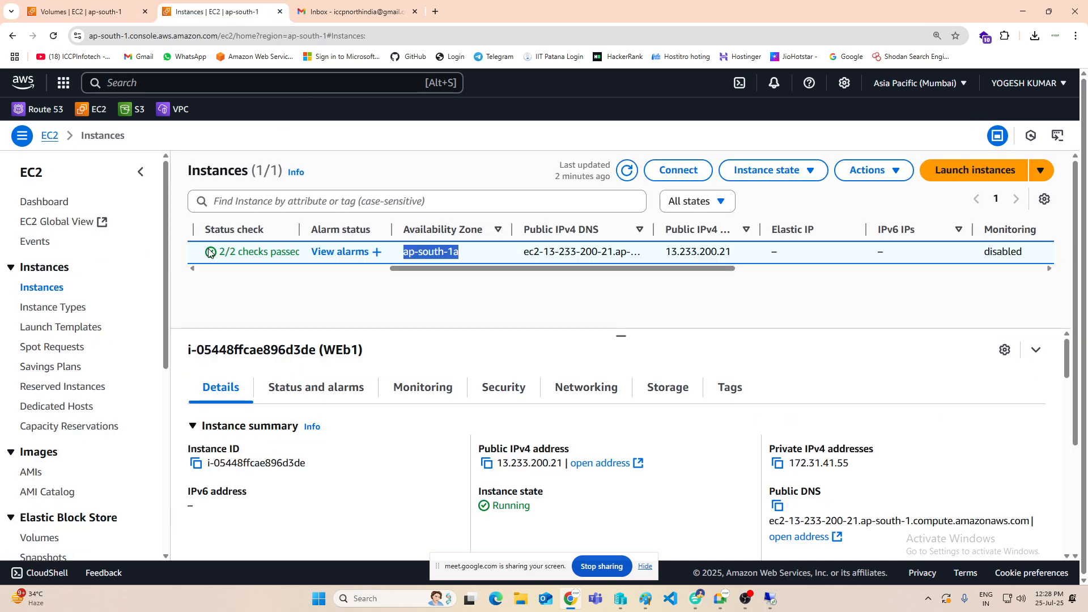
left_click(648, 394)
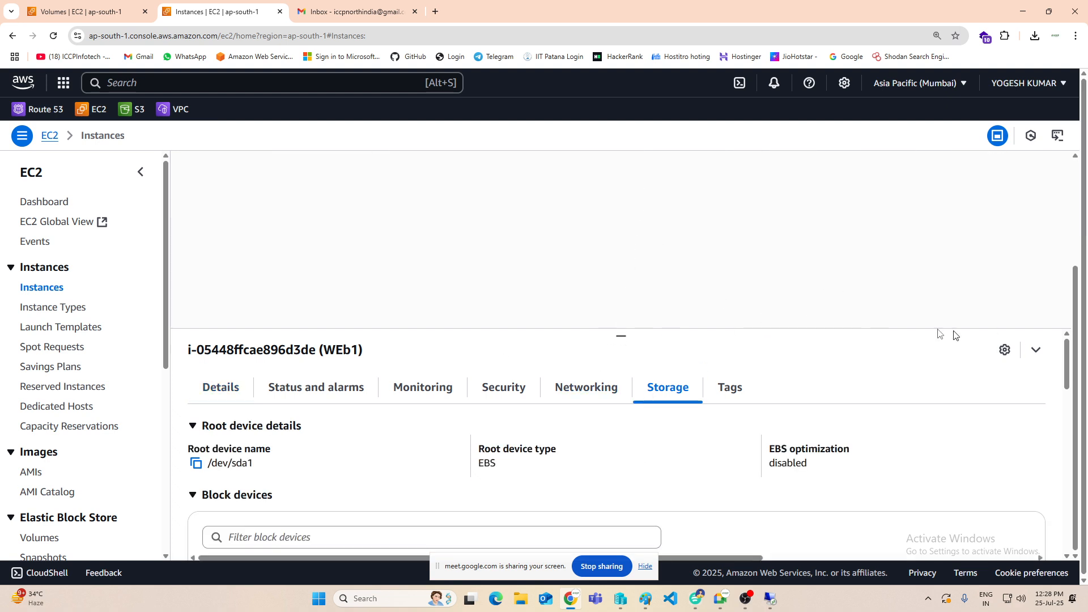
scroll(522, 433, "down", 2)
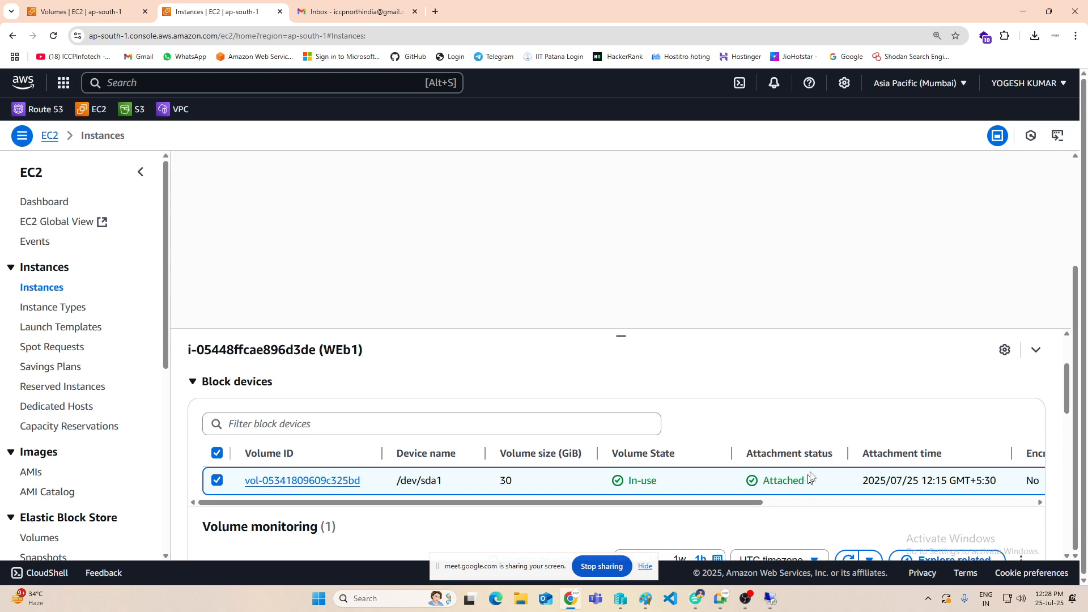
scroll(306, 363, "up", 2)
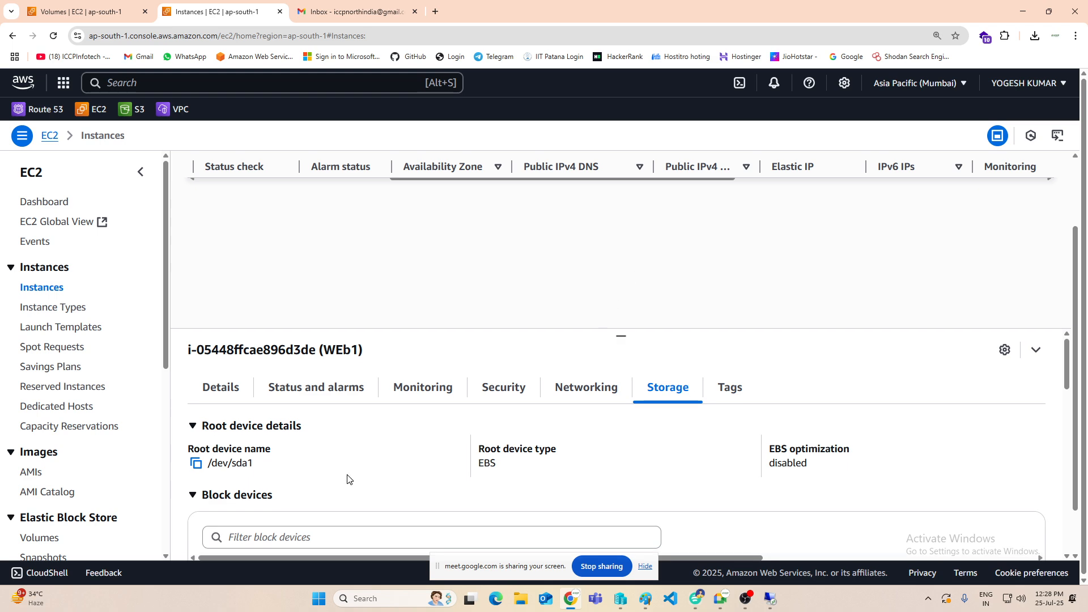
left_click(505, 389)
left_click(575, 390)
left_click(655, 390)
scroll(640, 419, "down", 2)
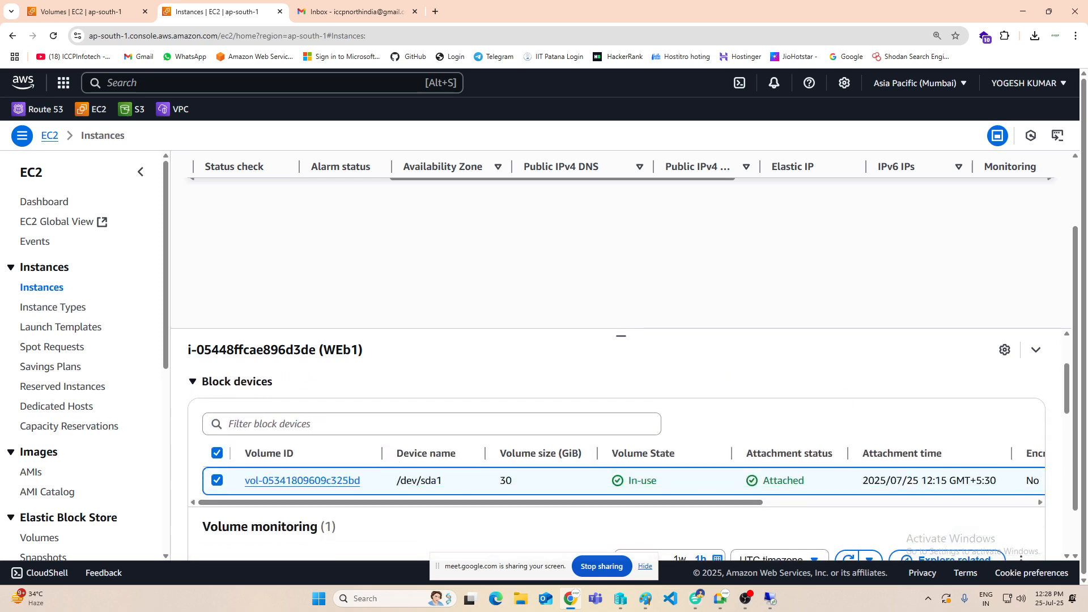
scroll(594, 431, "down", 1)
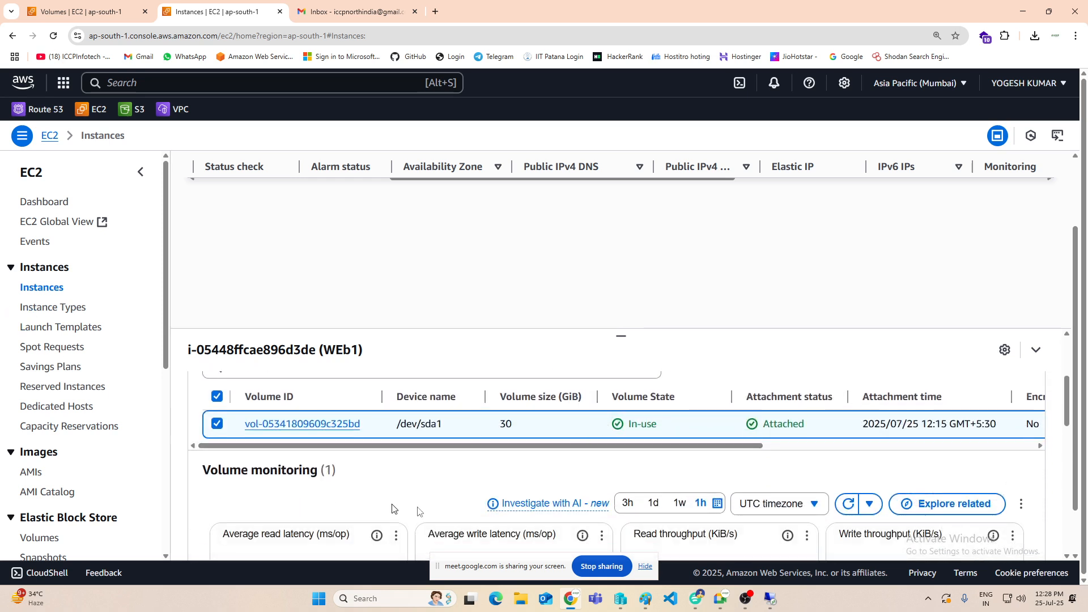
scroll(793, 419, "up", 3)
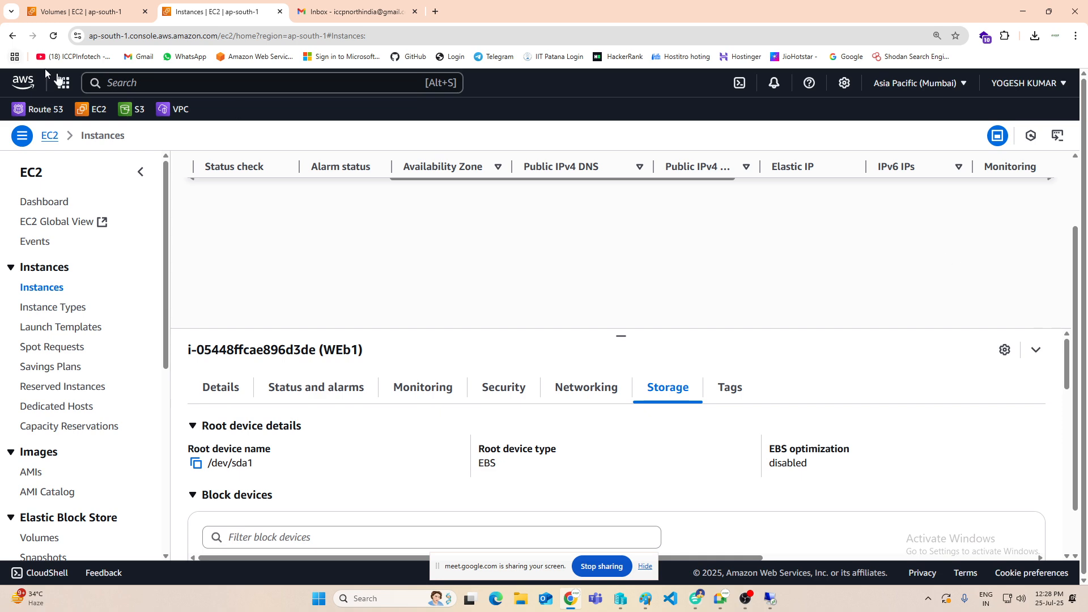
Step: Reload the instances page, select WEb1 again and check its storage details for the xvdb volume
left_click(53, 36)
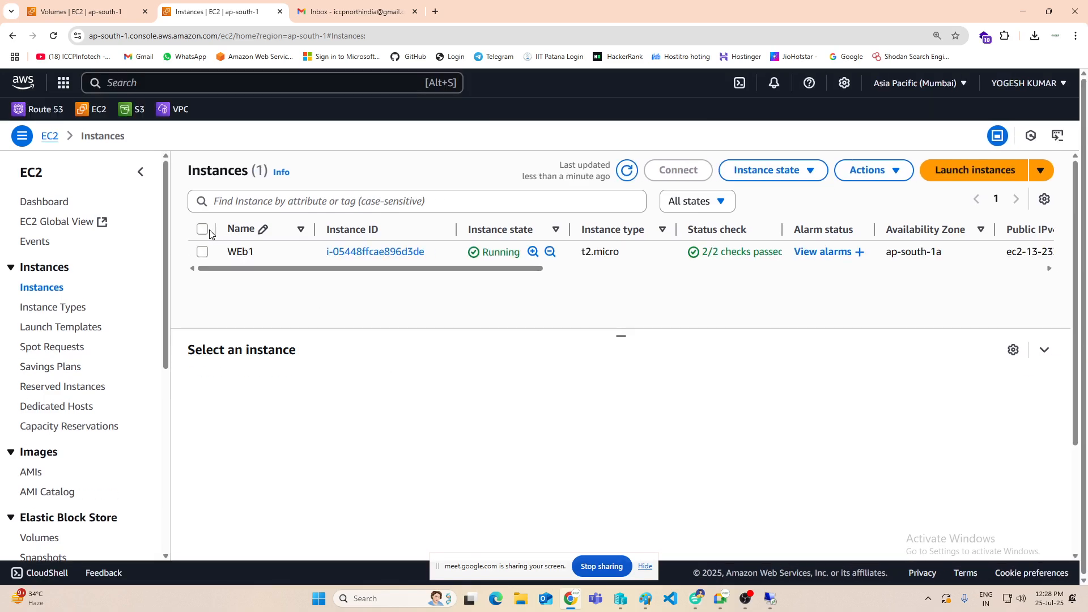
left_click(203, 229)
left_click(672, 389)
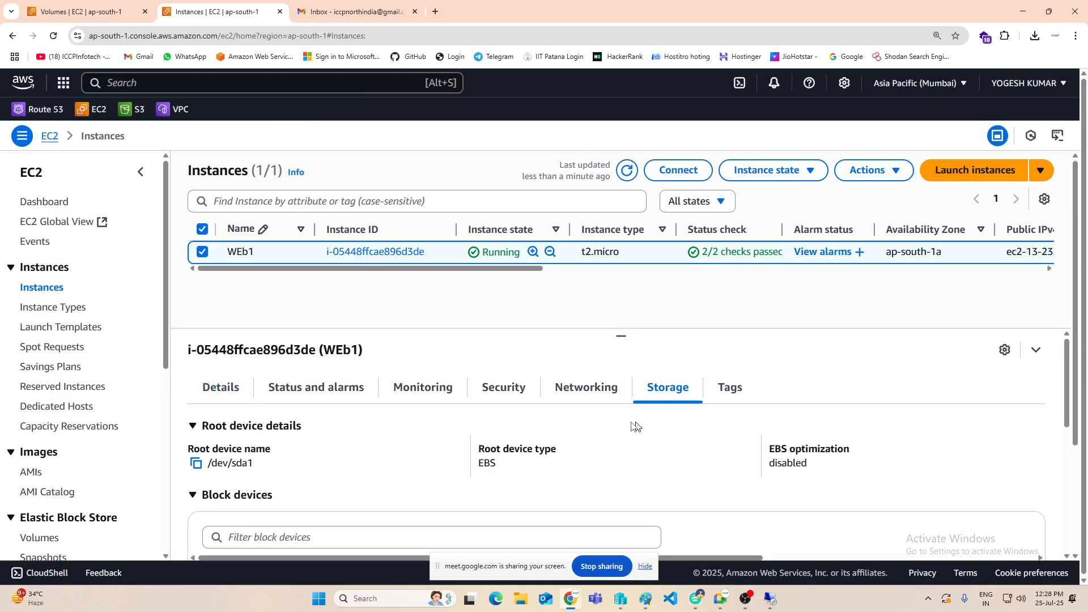
scroll(530, 427, "down", 4)
scroll(510, 442, "up", 2)
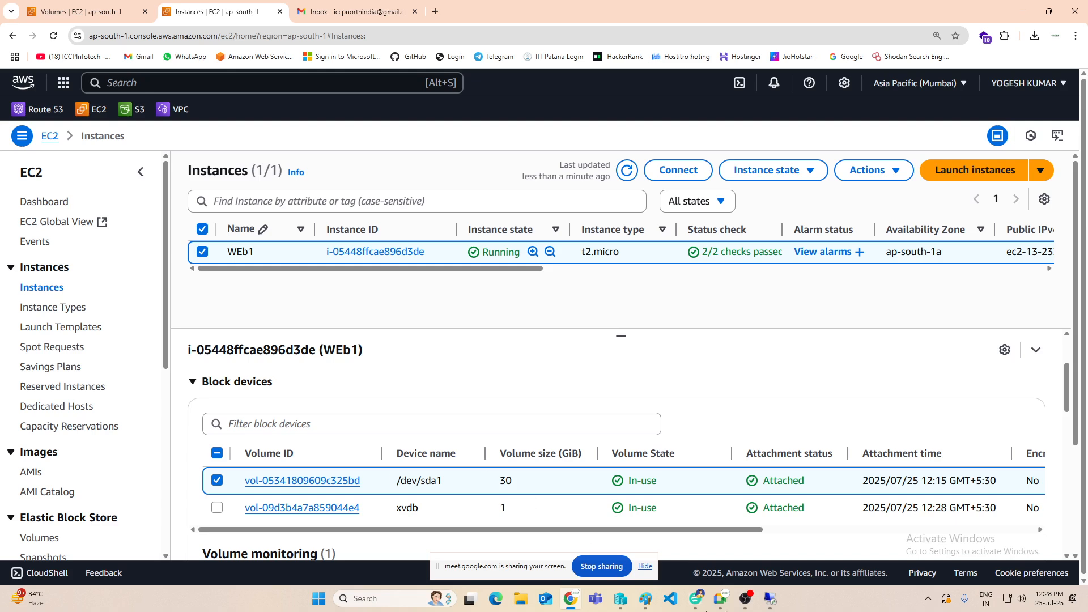
Step: Switch to the server's remote desktop session, bring Disk 1 online in Disk Management and initialize it
left_click(769, 599)
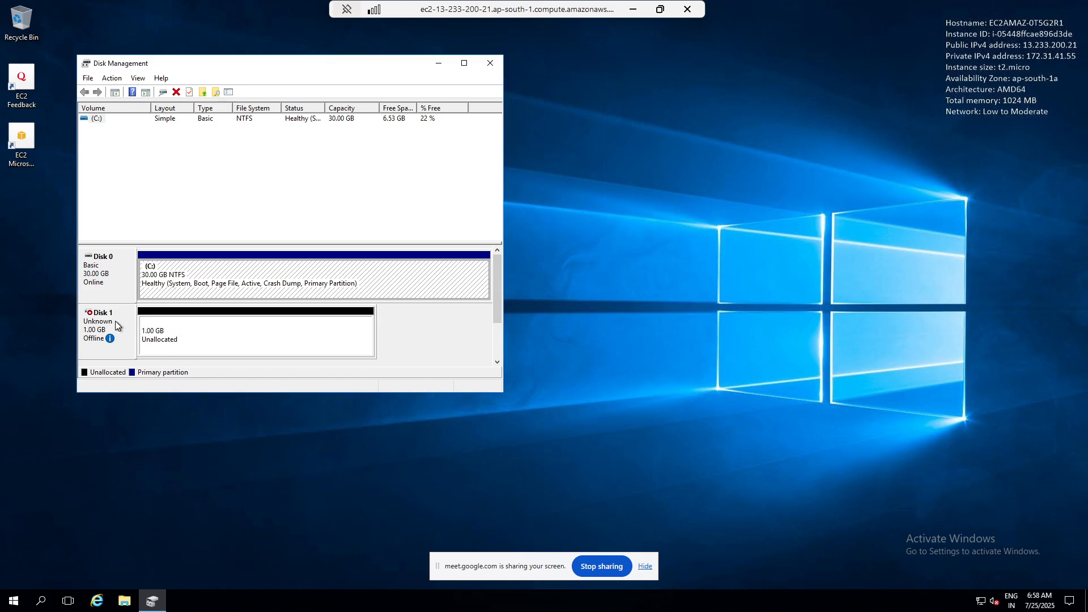
mouse_move(88, 345)
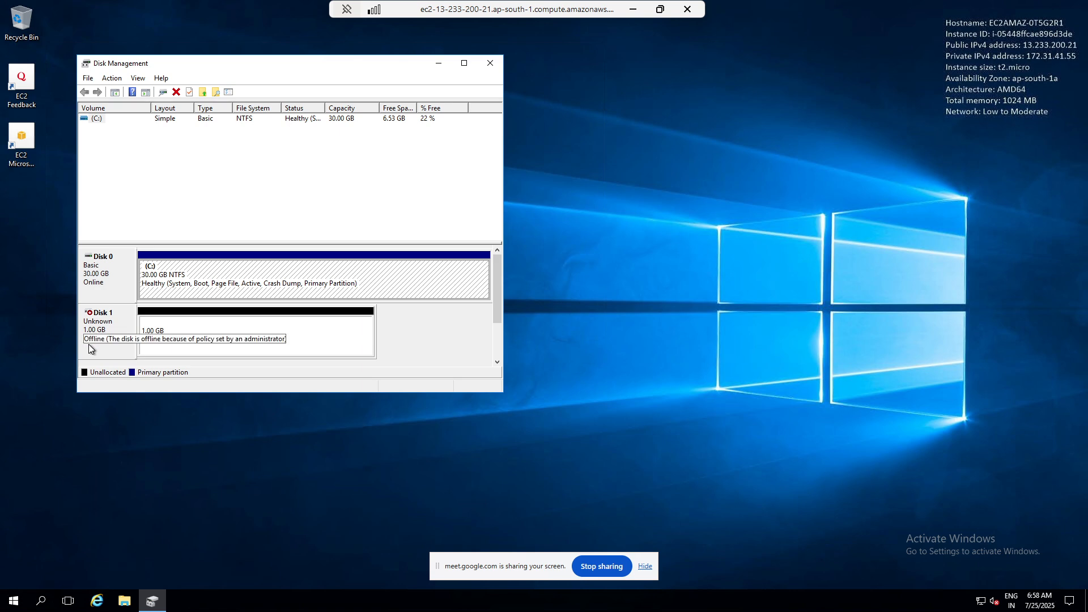
right_click(124, 320)
left_click(147, 325)
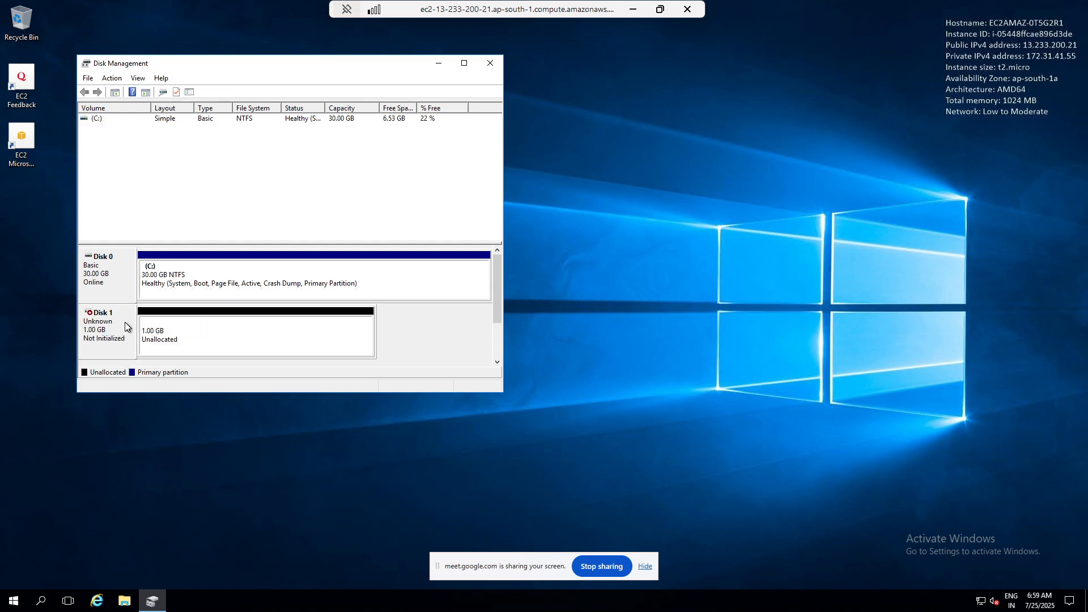
right_click(126, 326)
left_click(162, 326)
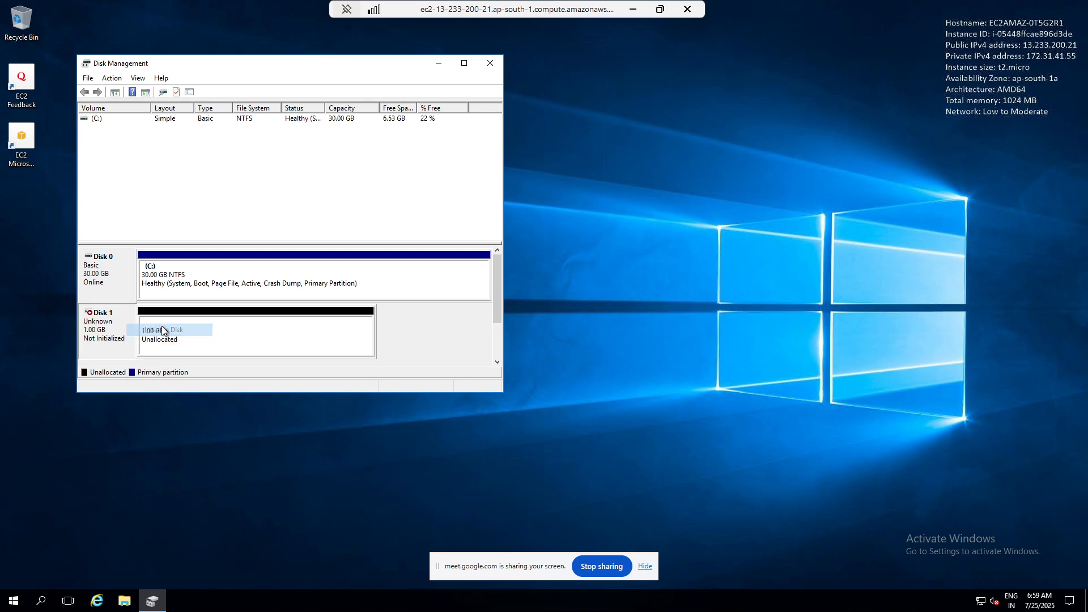
left_click(322, 298)
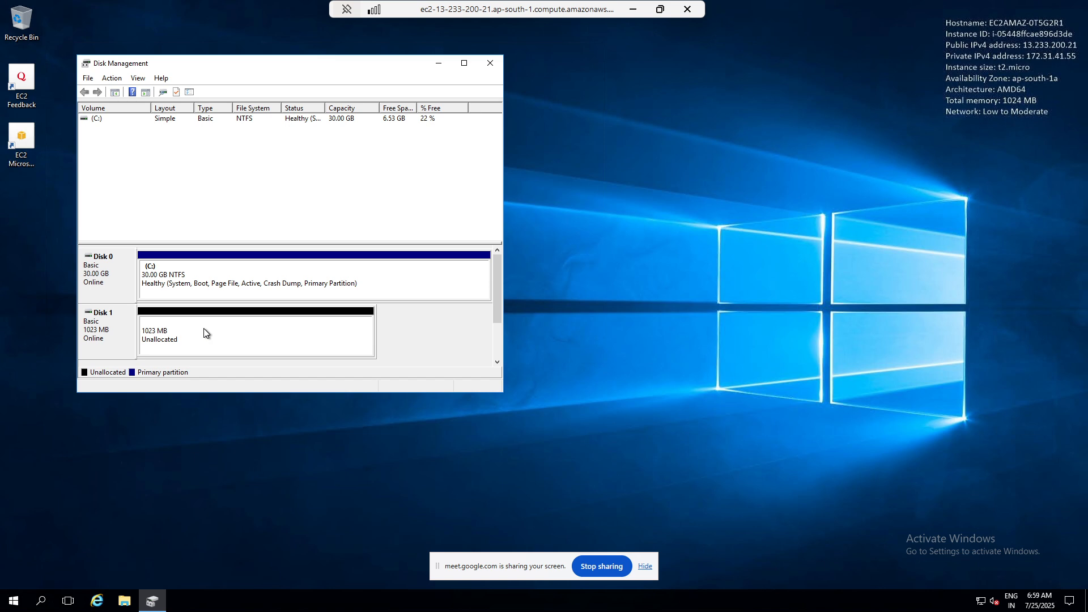
Step: Create a simple volume on Disk 1's unallocated space with drive letter D, NTFS quick format and volume label MY DATA
right_click(203, 328)
left_click(261, 334)
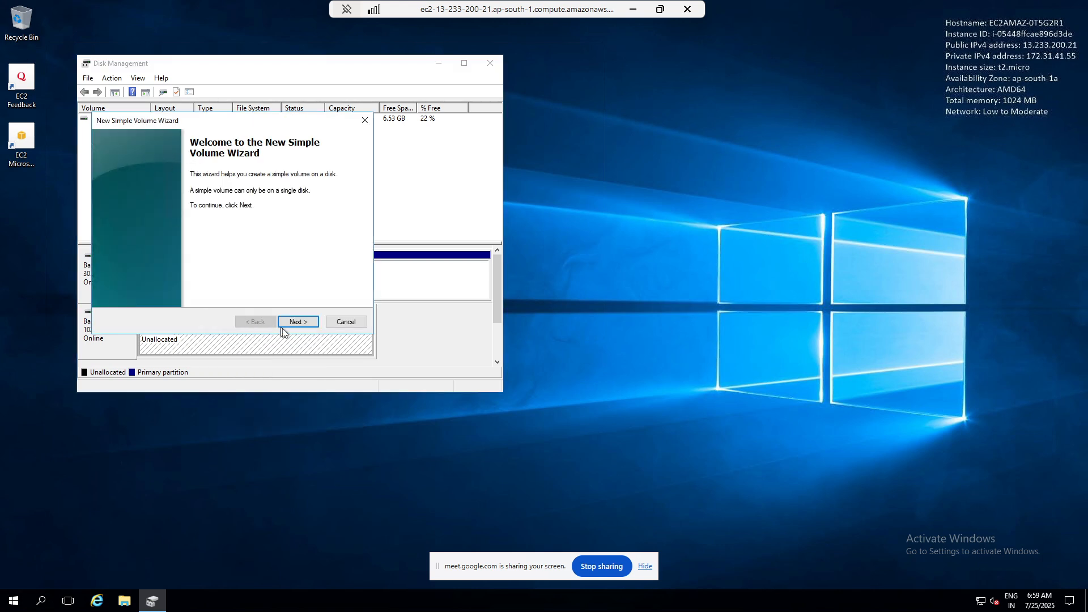
left_click(290, 324)
left_click(289, 324)
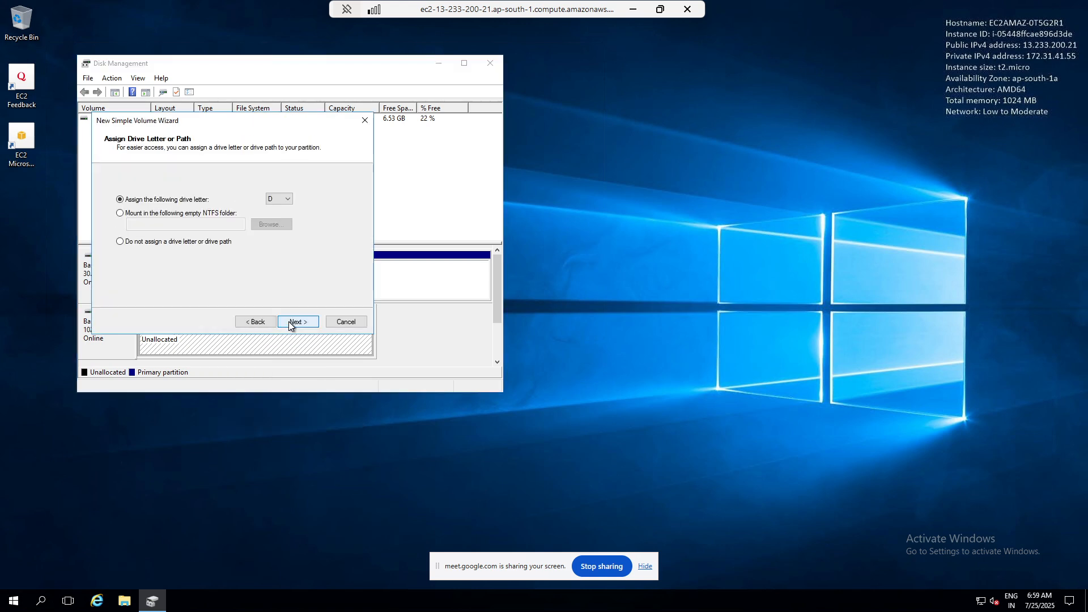
left_click(290, 323)
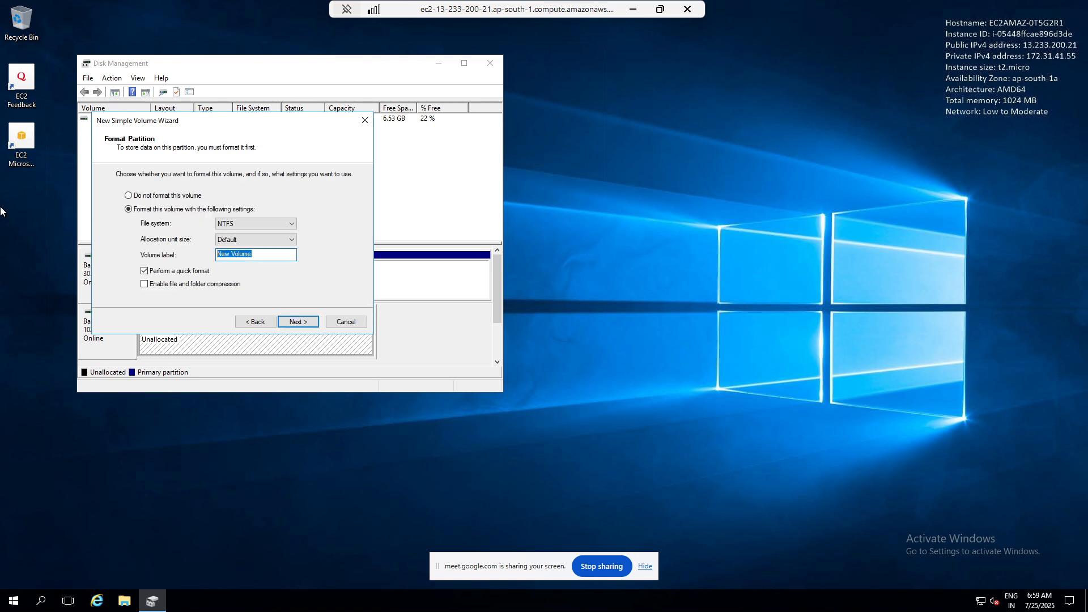
type("MY DATA")
left_click(295, 323)
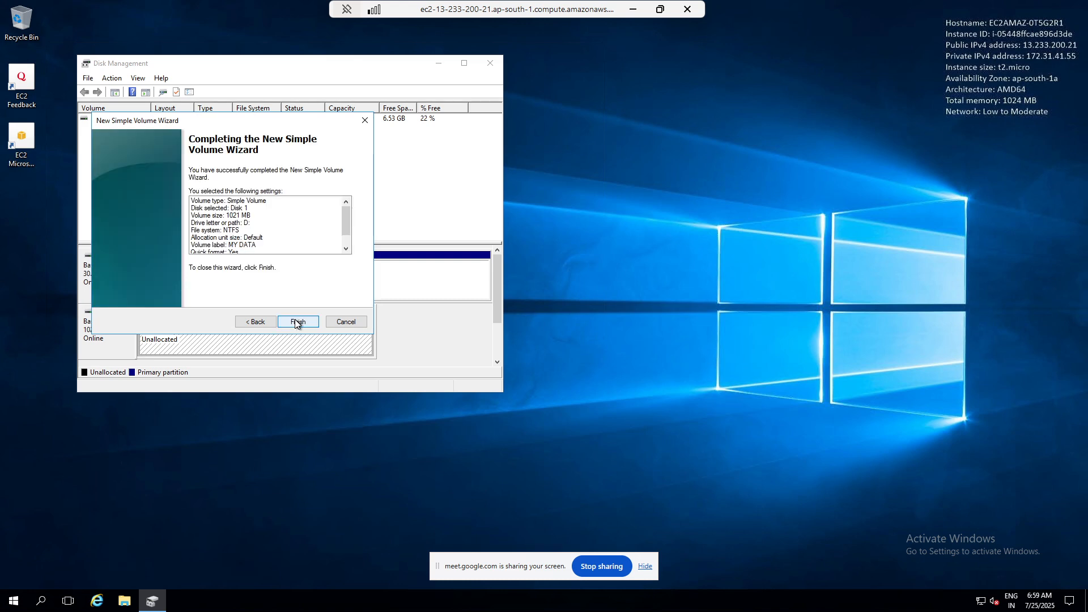
left_click(296, 322)
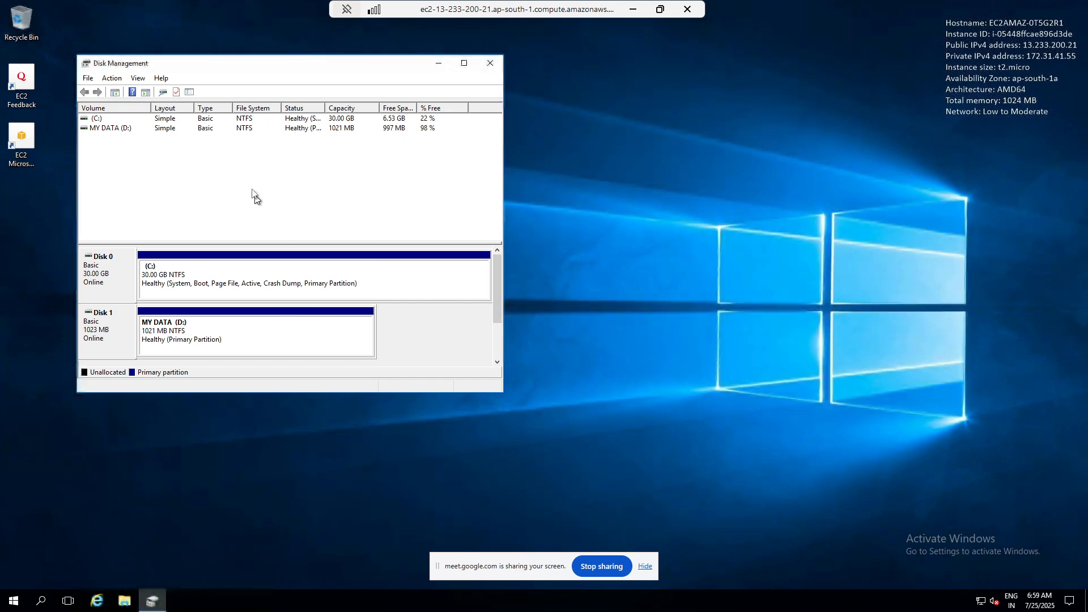
Step: Close Disk Management and show This PC in File Explorer to check the server's drives
left_click(490, 63)
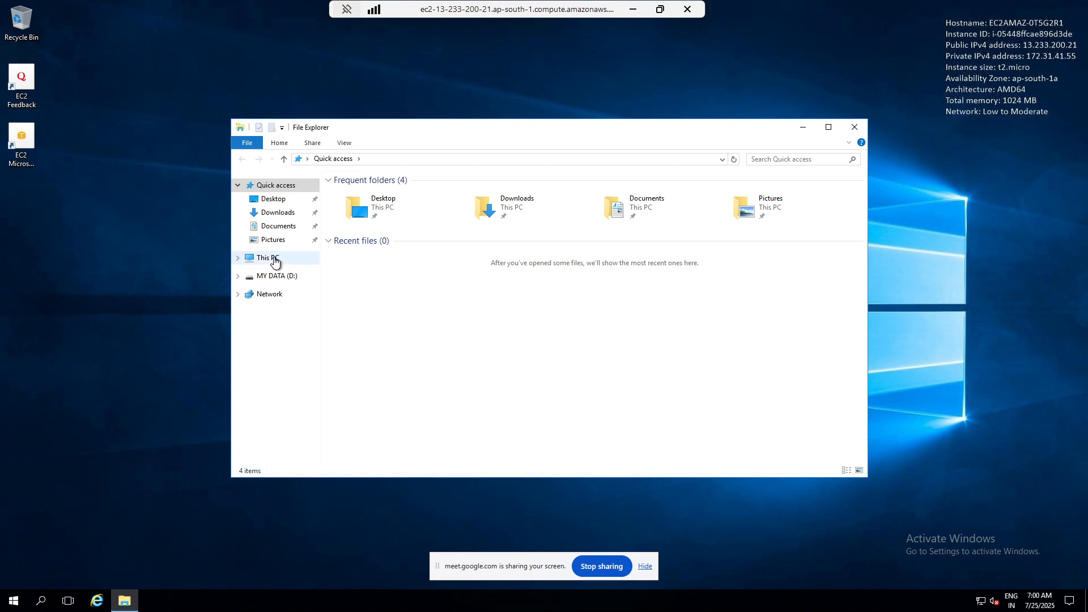
left_click(275, 260)
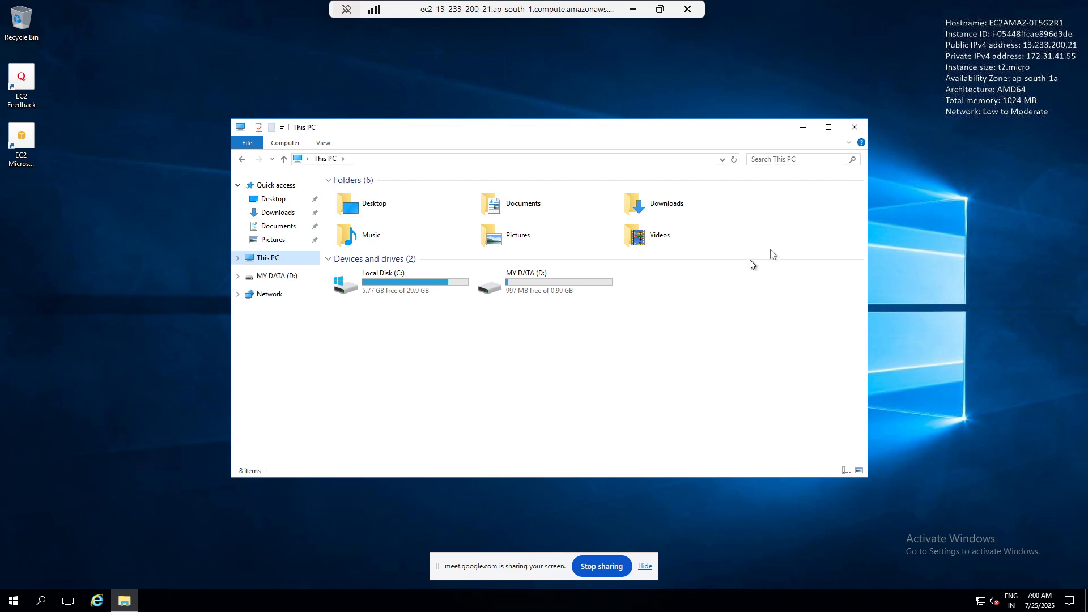
left_click(990, 194)
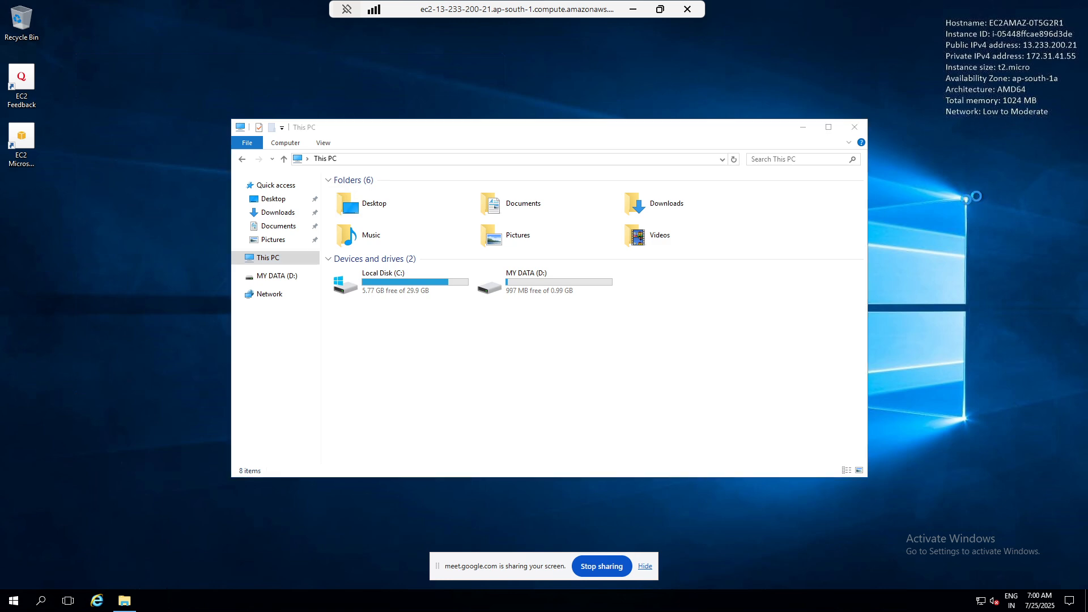
Step: Open the MY DATA (D:) drive and create a folder named java in it
double_click(522, 285)
right_click(464, 250)
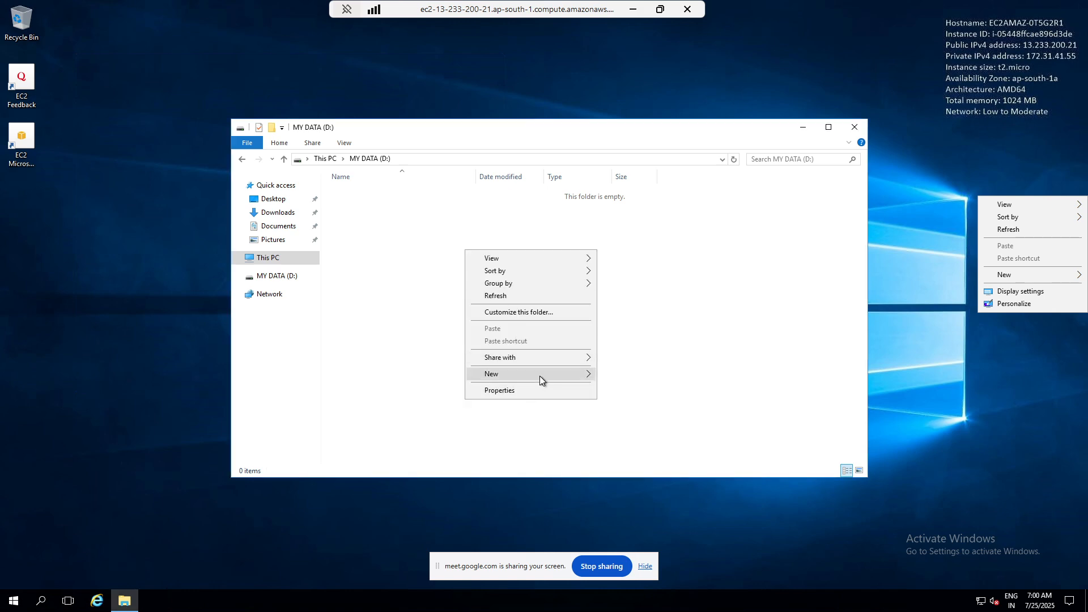
mouse_move(540, 376)
left_click(629, 374)
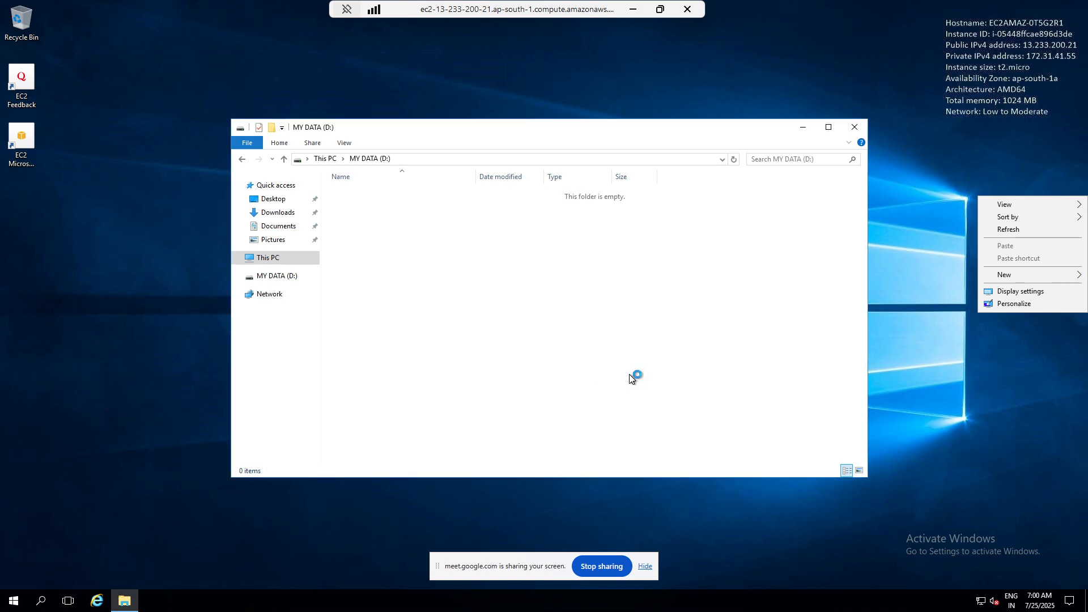
type("java")
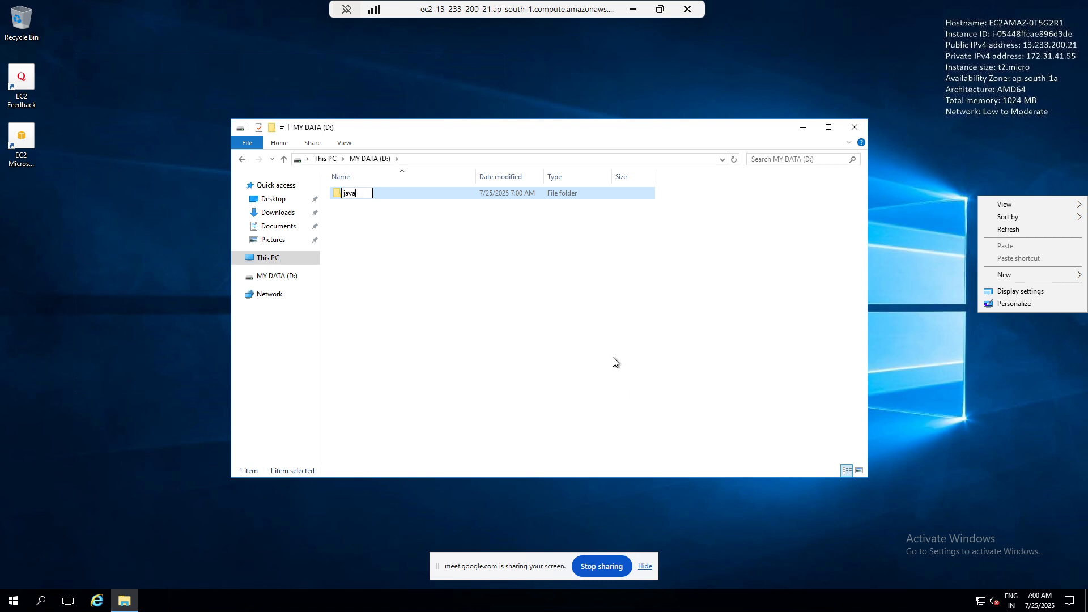
Step: Create two more folders named py and cloud on the MY DATA (D:) drive
right_click(613, 357)
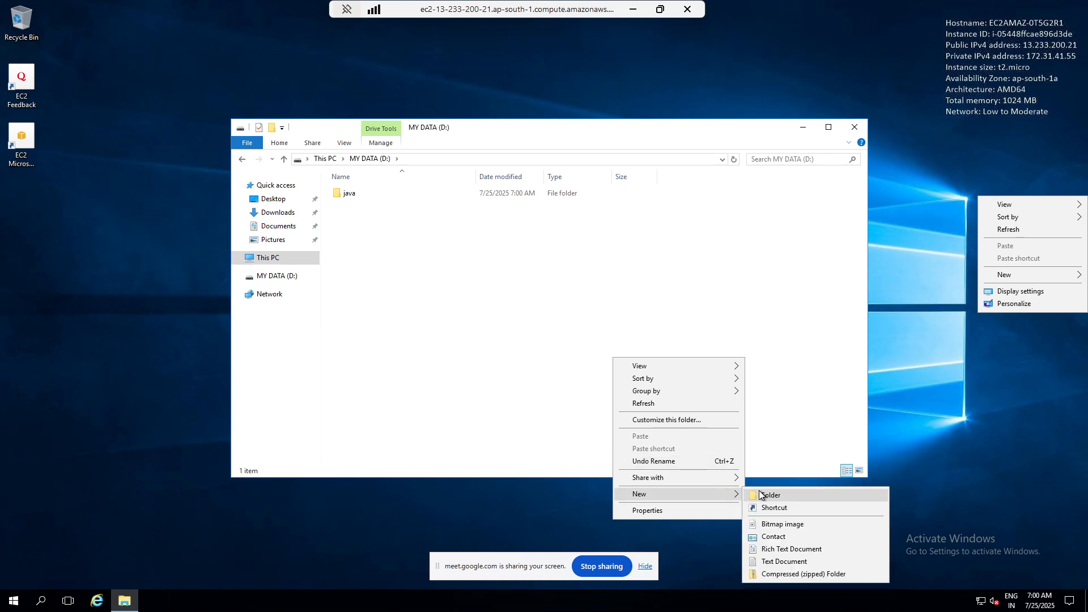
left_click(760, 496)
type("py")
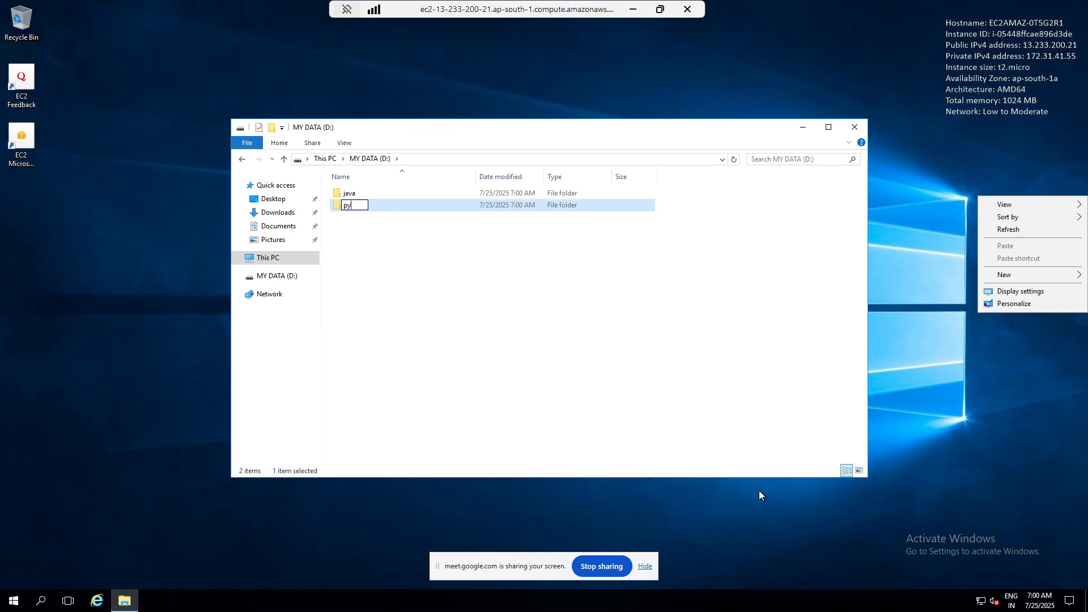
left_click(411, 290)
right_click(412, 291)
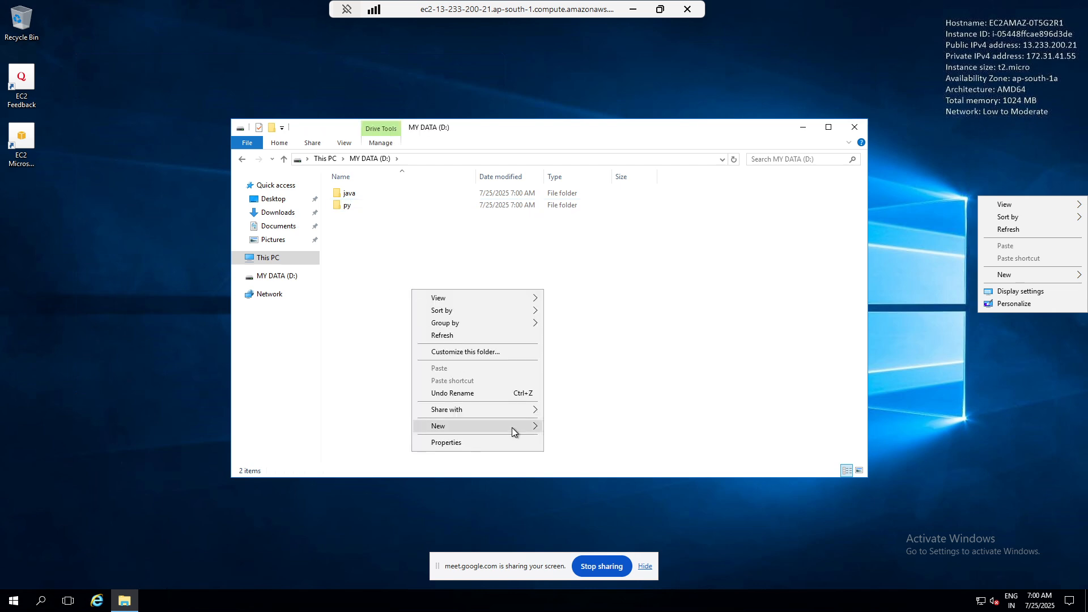
mouse_move(512, 427)
left_click(569, 426)
type("cl")
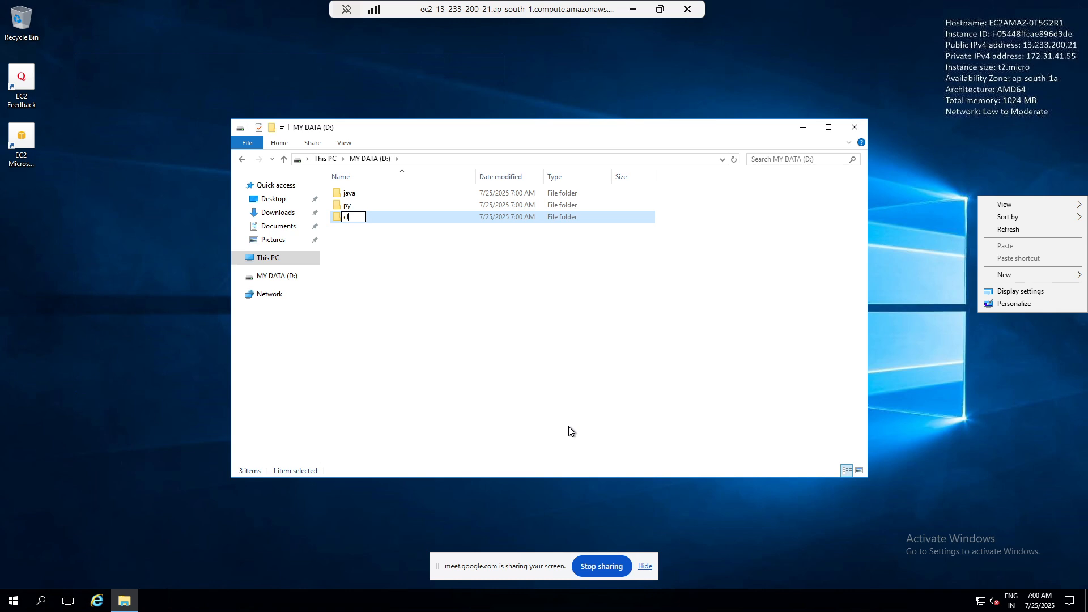
type("oud")
key("Return")
Step: Create a text document named my file on the MY DATA (D:) drive
right_click(569, 426)
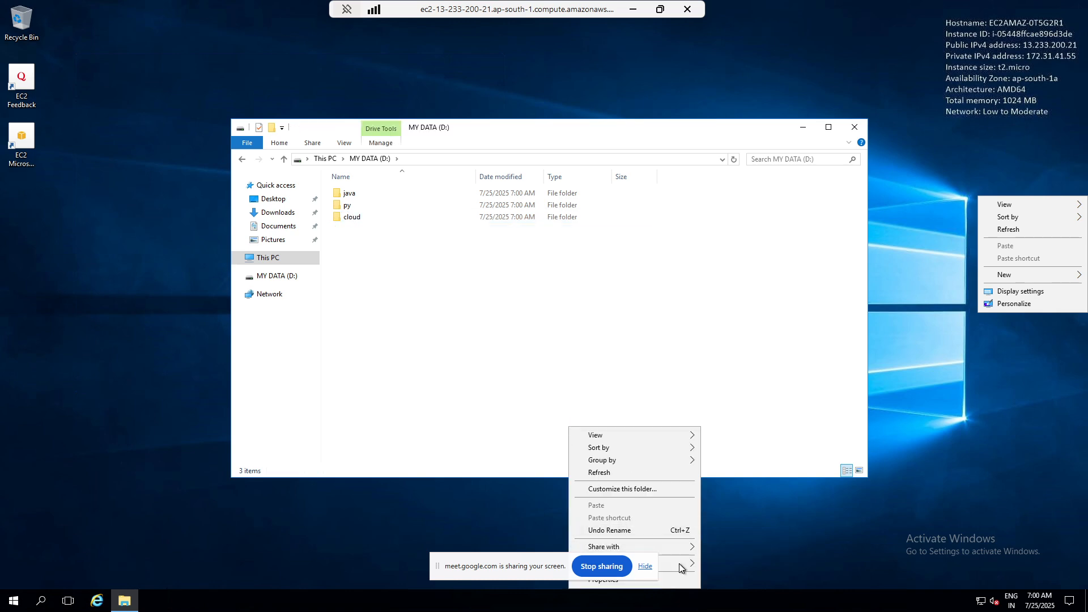
mouse_move(679, 567)
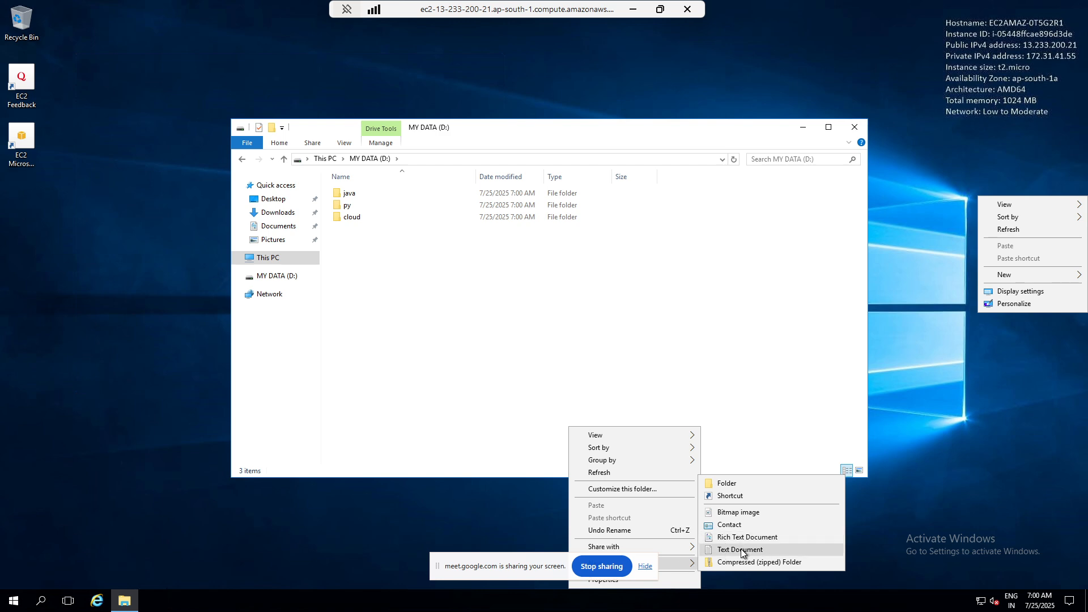
left_click(741, 550)
type("my file")
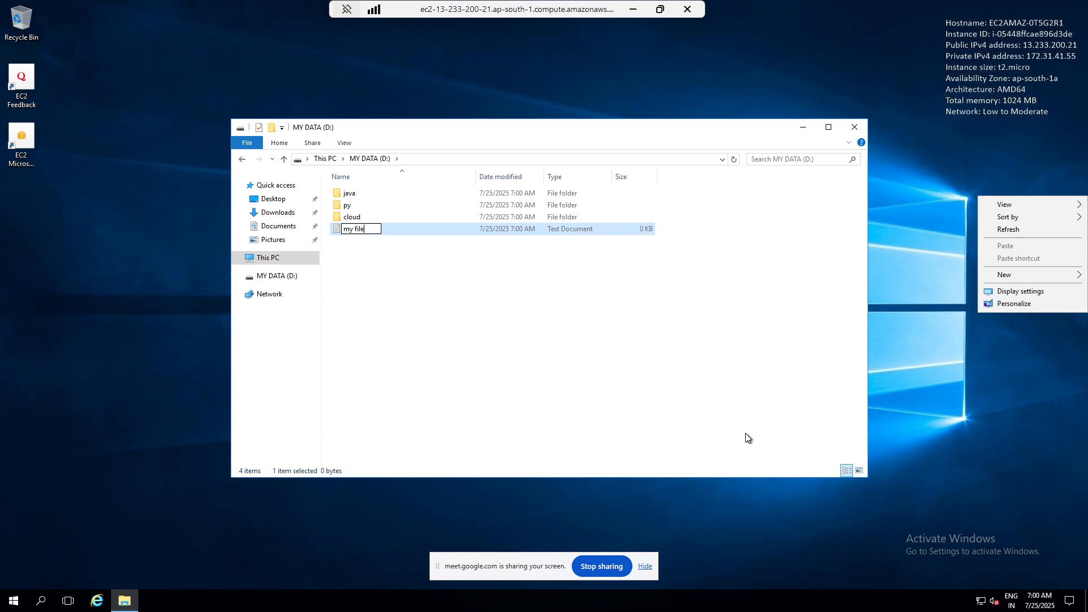
left_click(622, 407)
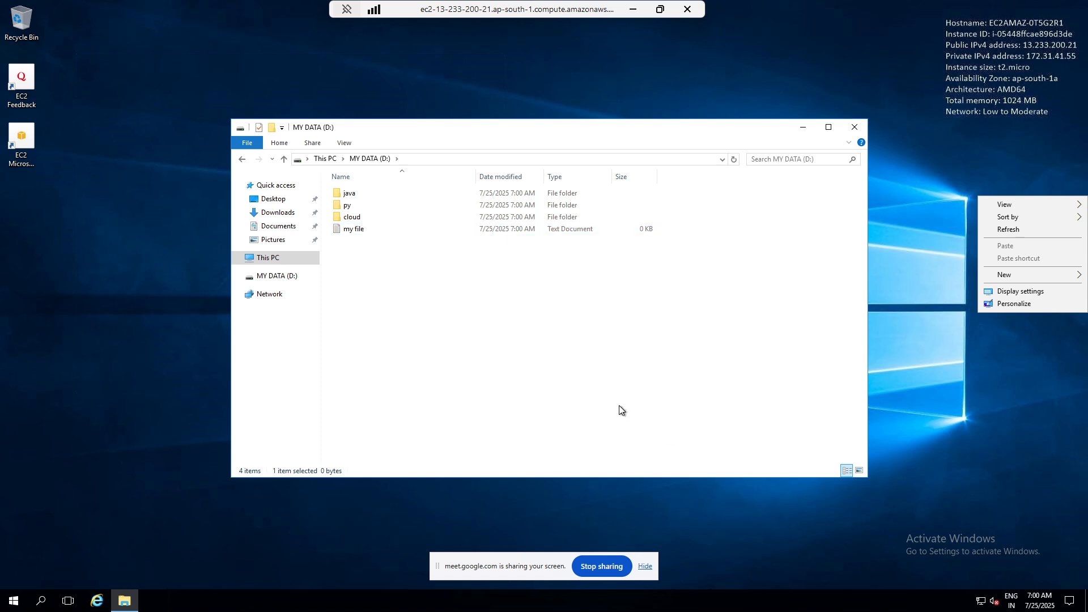
Step: Copy the java, py and cloud folders and the my file document from the D: drive to the desktop
key("ctrl+a")
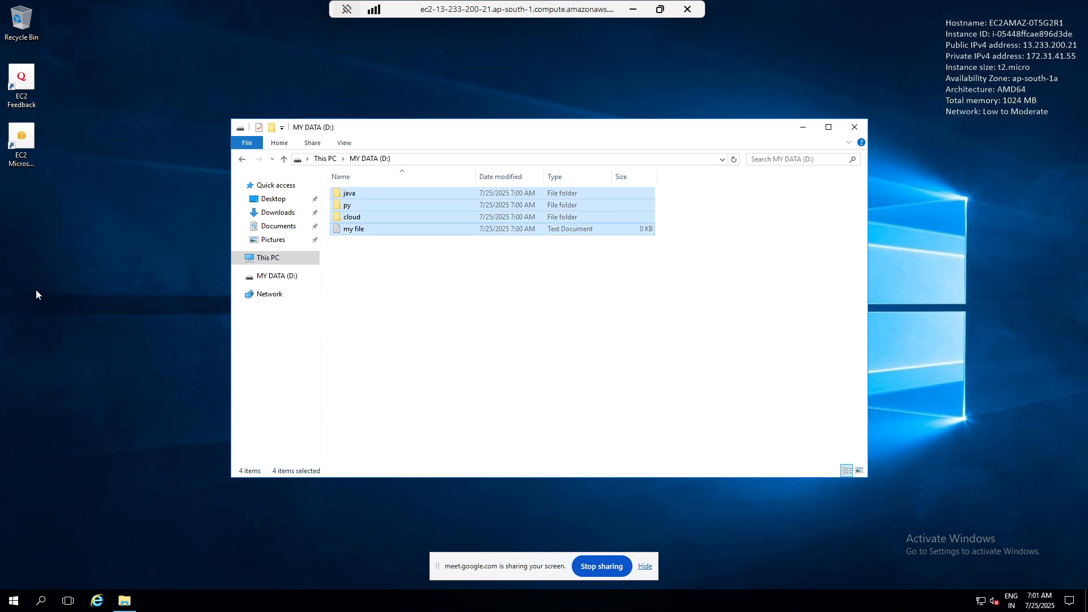
right_click(35, 290)
left_click(51, 340)
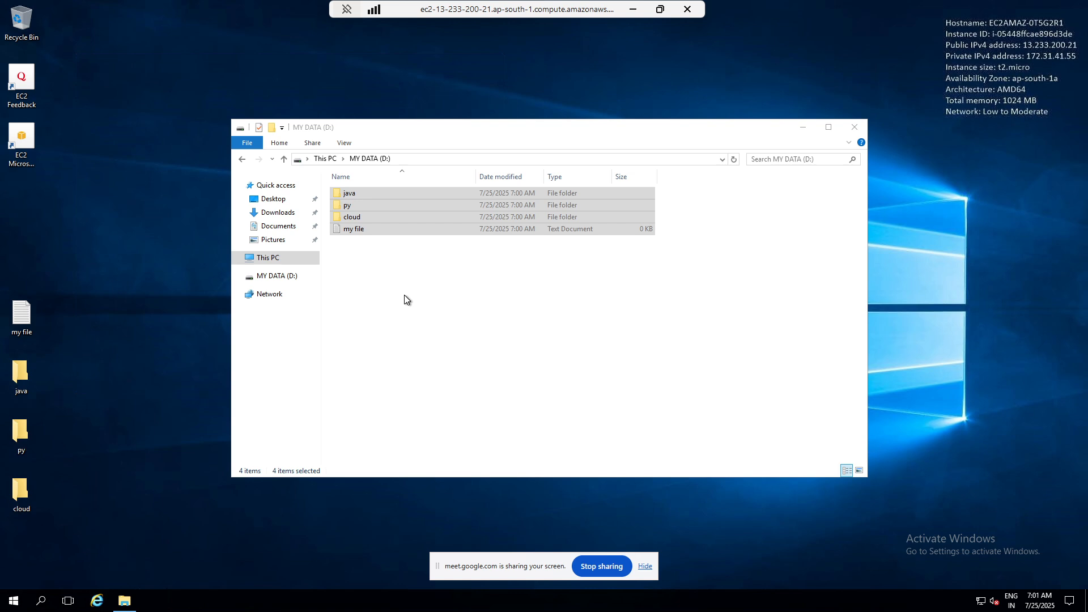
Step: Paste the copied folders and document onto the desktop again, replacing the existing my file document there
key("ctrl+v")
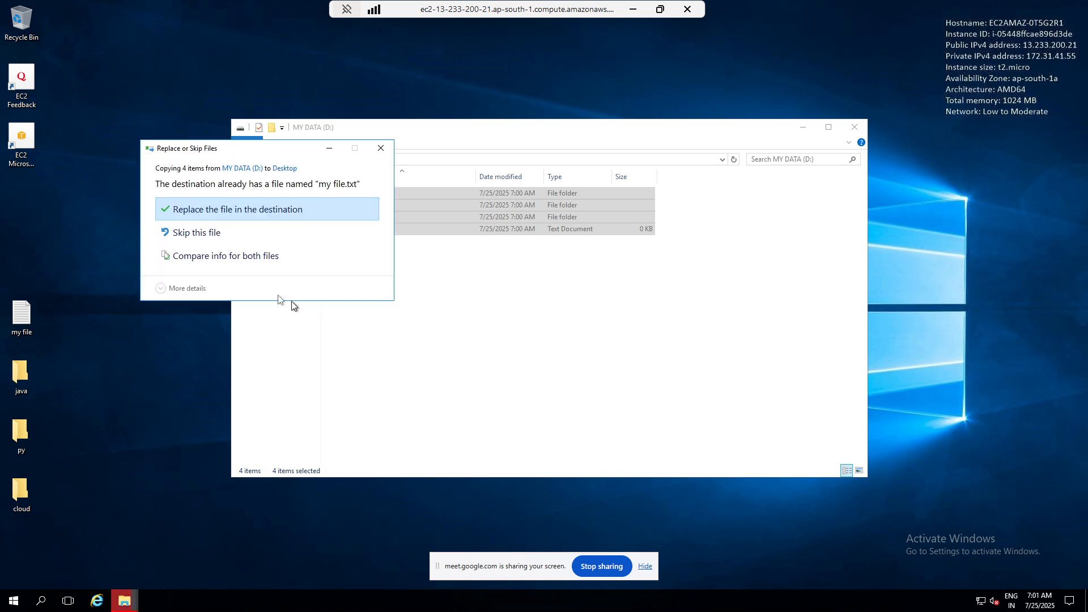
left_click(219, 210)
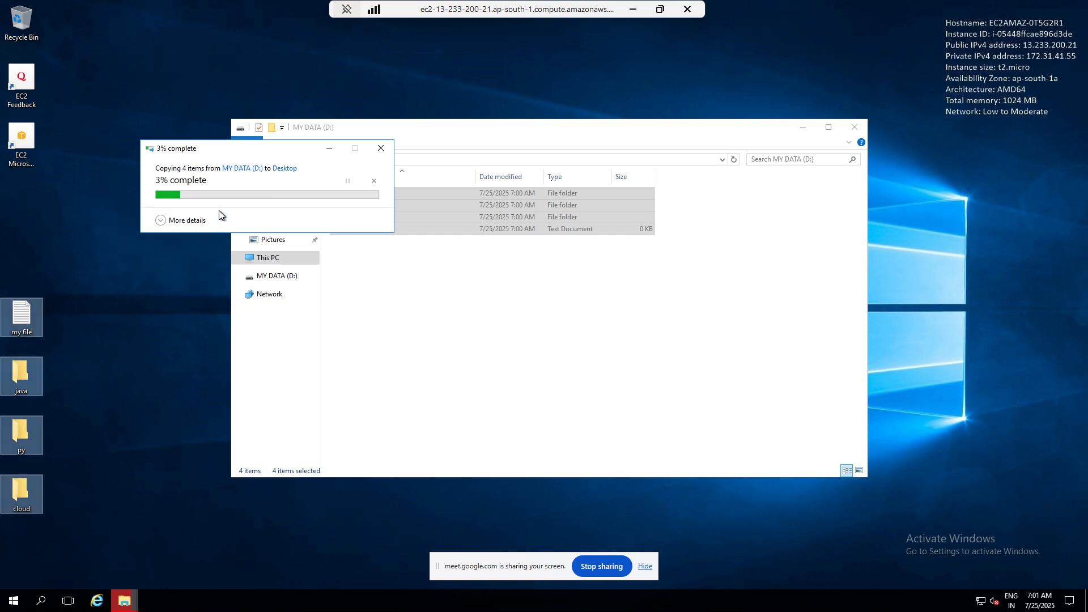
right_click(434, 316)
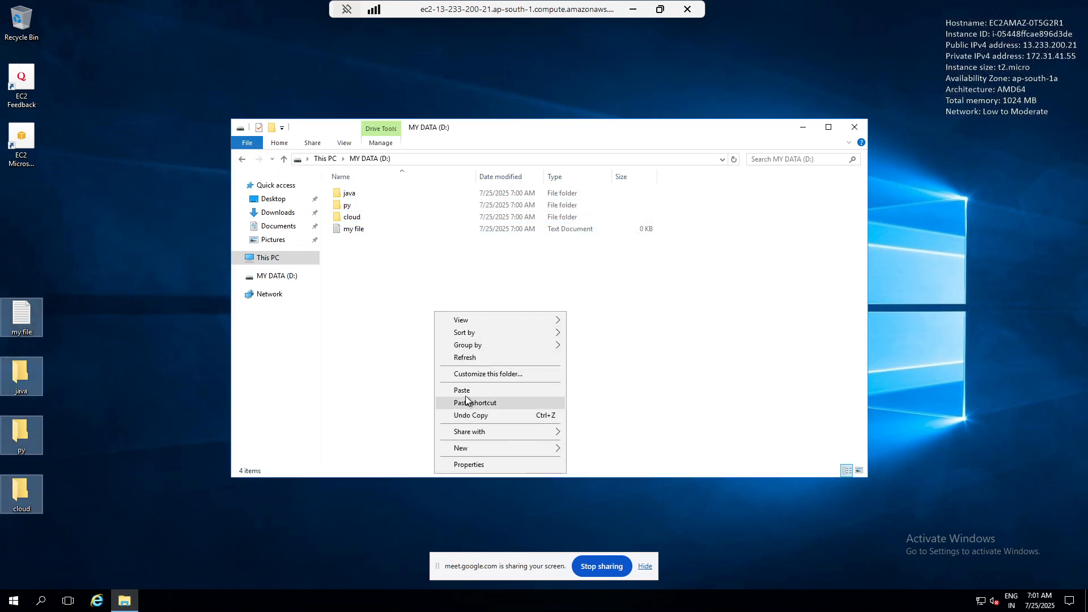
left_click(395, 300)
Step: Duplicate the java, py and cloud folders and the my file document five times on the D: drive and close its window
key("ctrl+a")
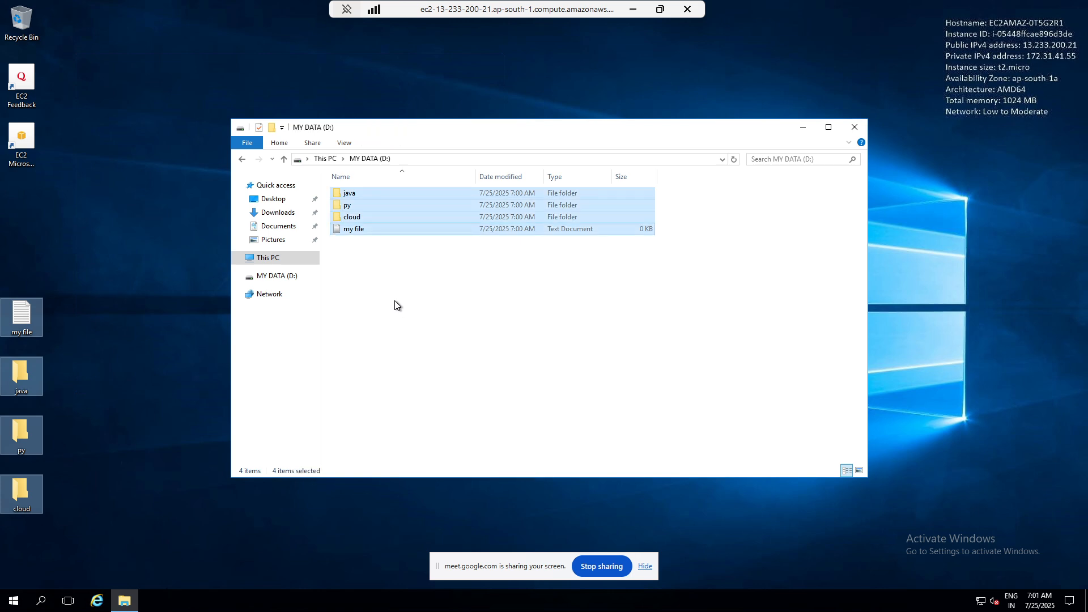
key("ctrl+c")
key("ctrl+v")
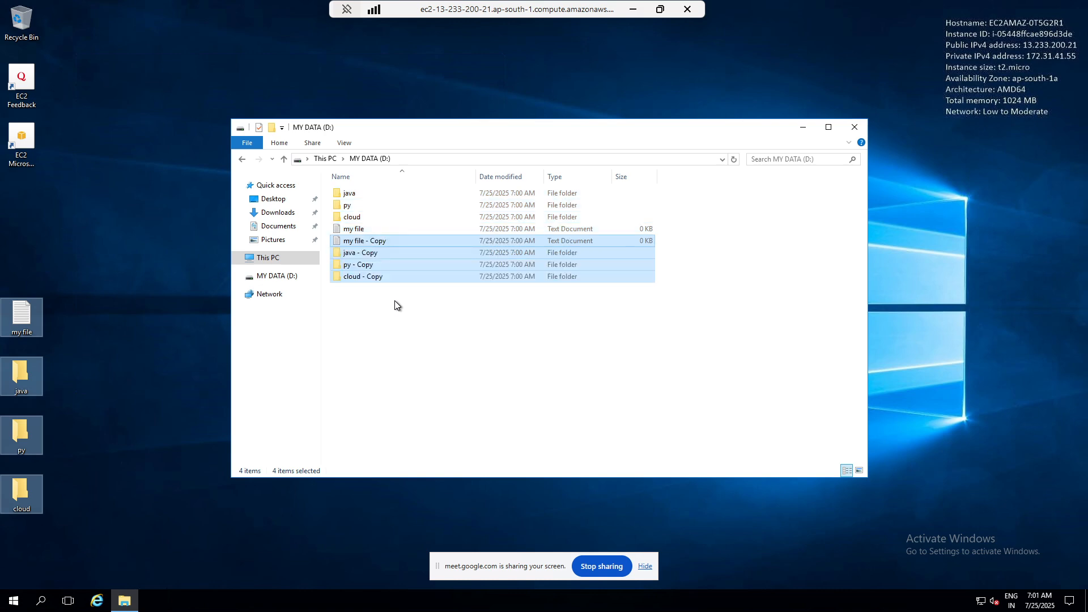
key("ctrl+v")
key("ctrl+v")
key("ctrl+v")
key("ctrl+v")
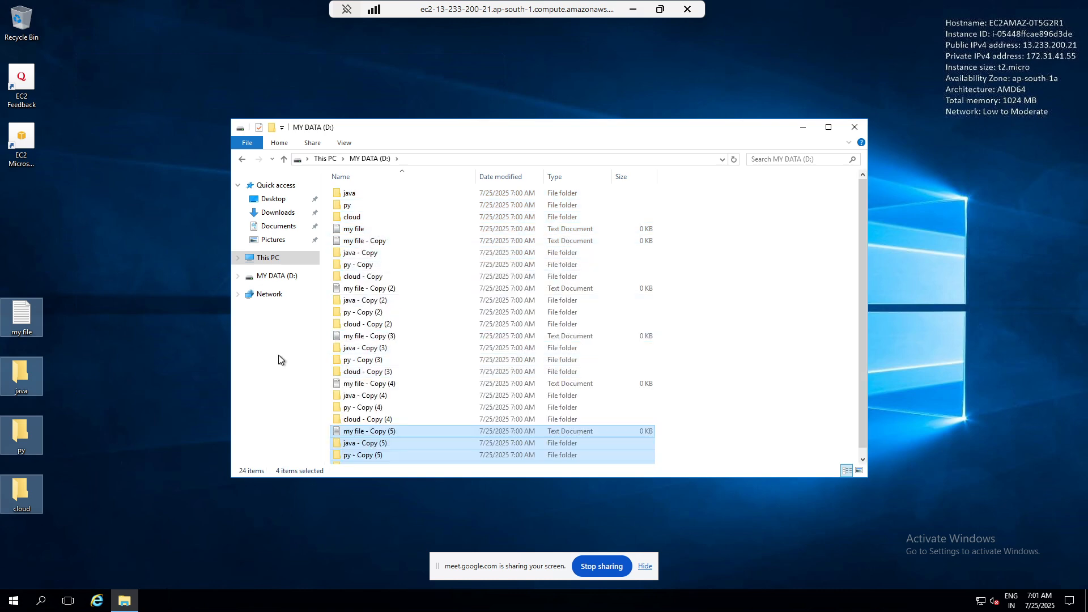
left_click(855, 127)
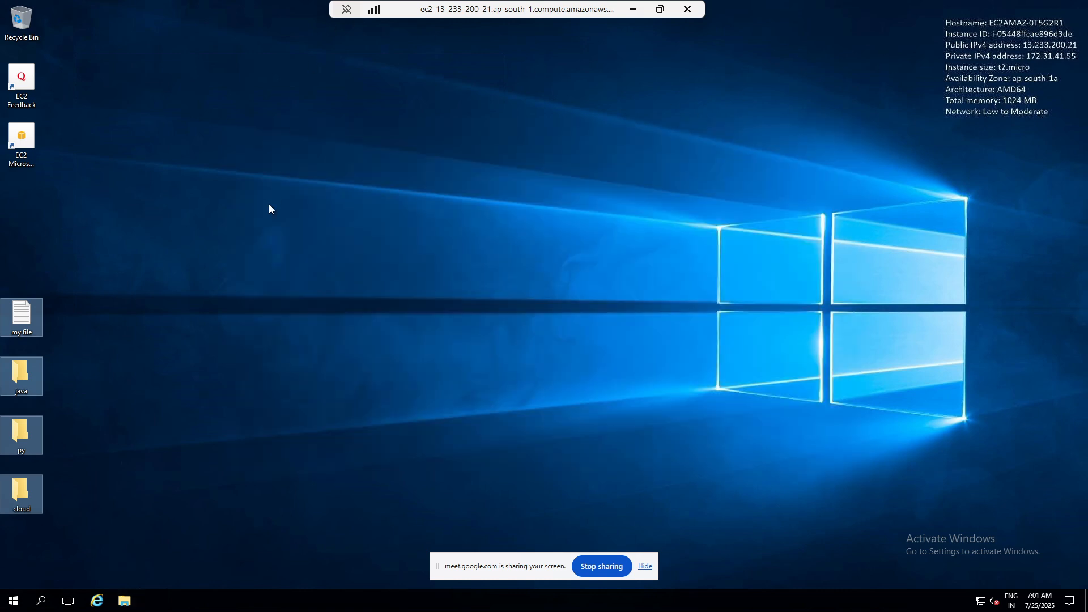
Step: Minimize the remote session, stop the WEb1 instance in the EC2 console and refresh the instance list
left_click(633, 9)
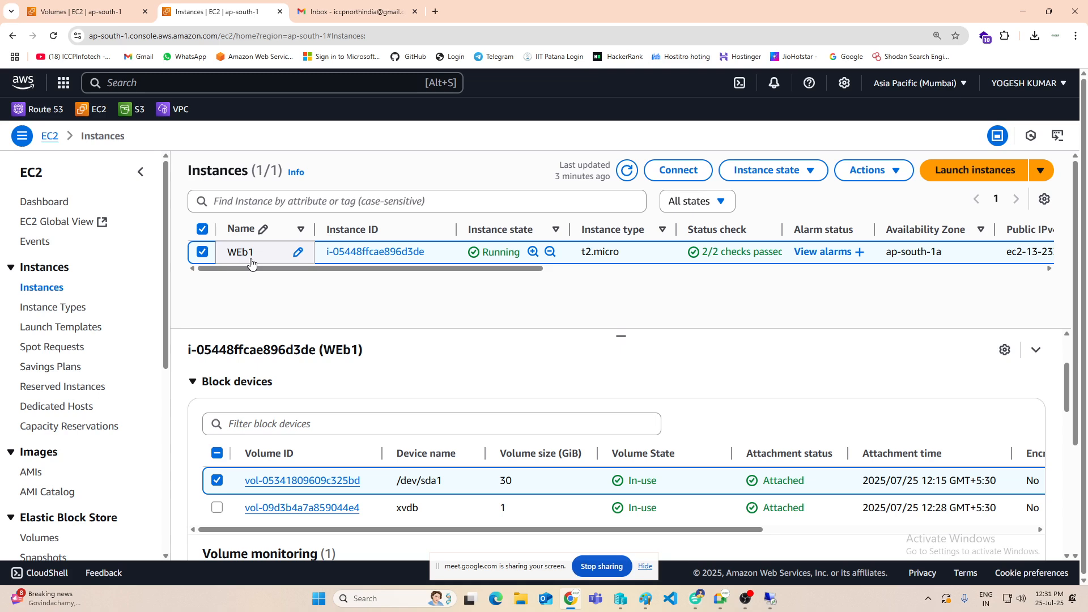
left_click(804, 174)
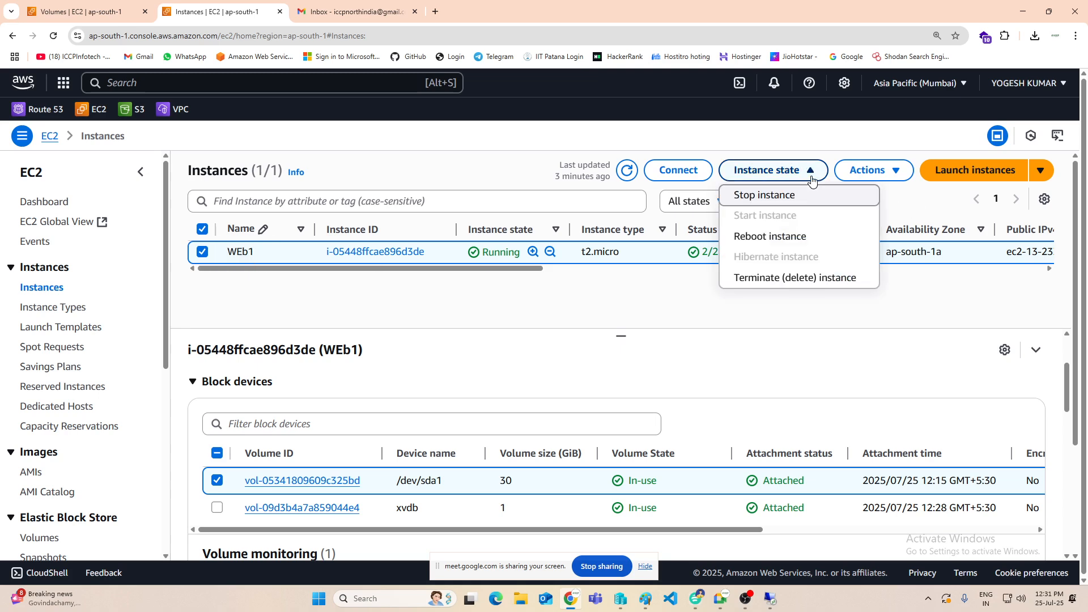
left_click(781, 195)
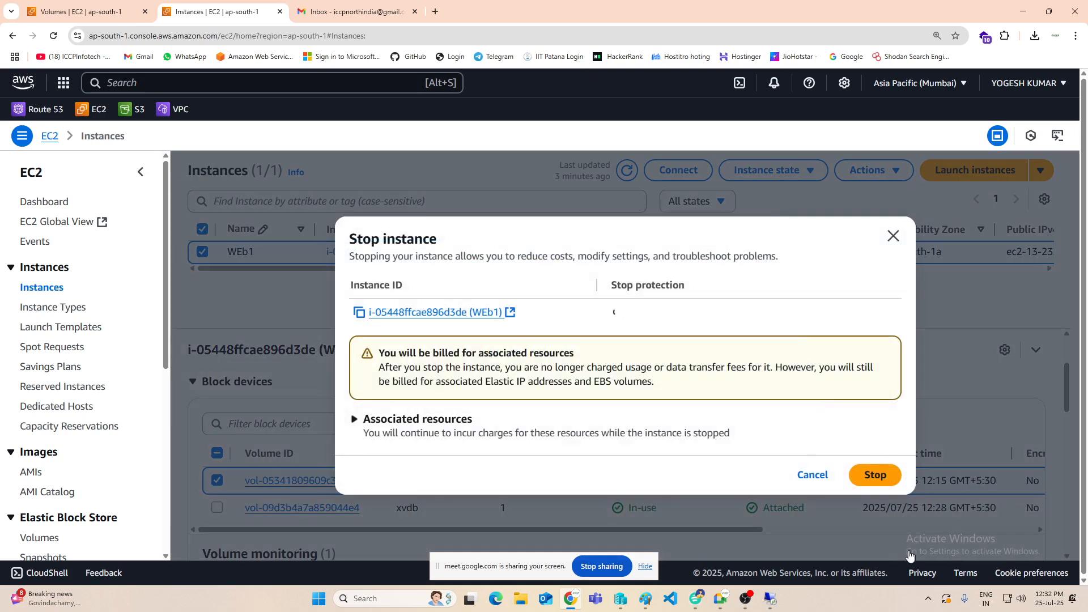
left_click(875, 476)
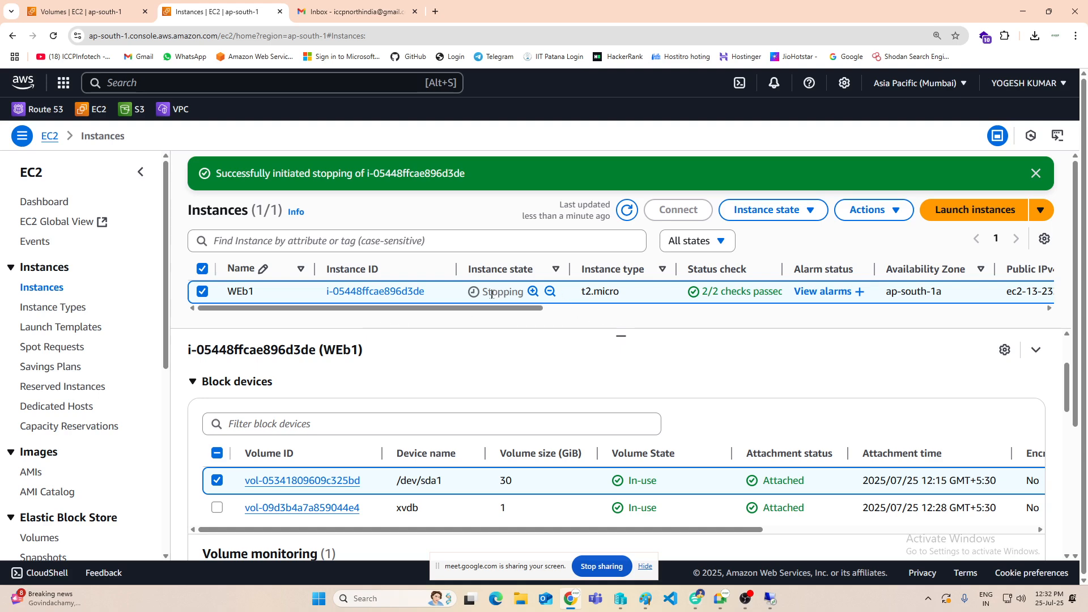
left_click_drag(479, 293, 531, 293)
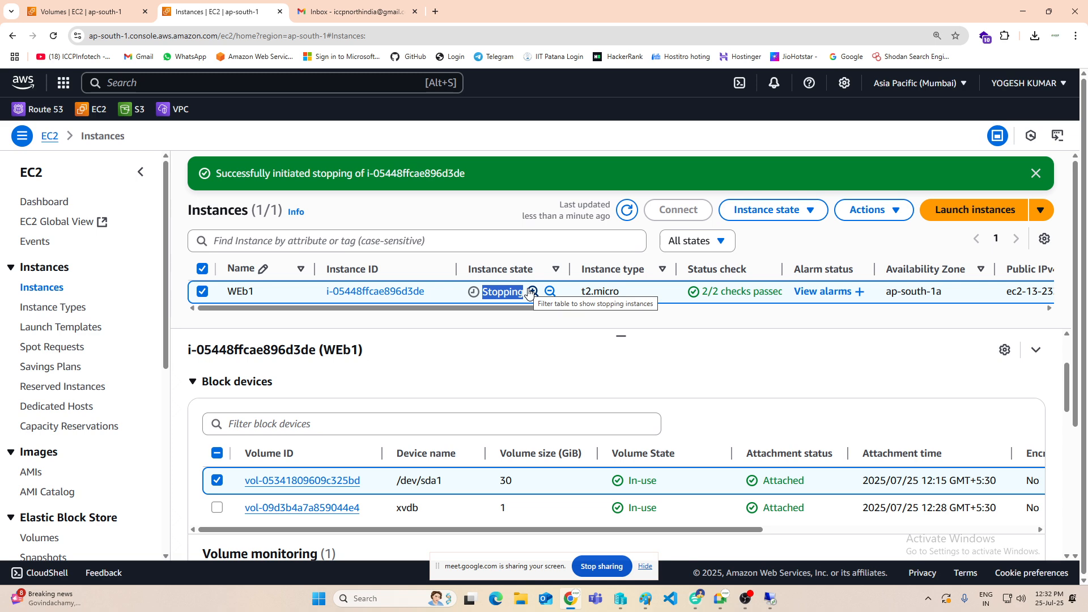
left_click(486, 350)
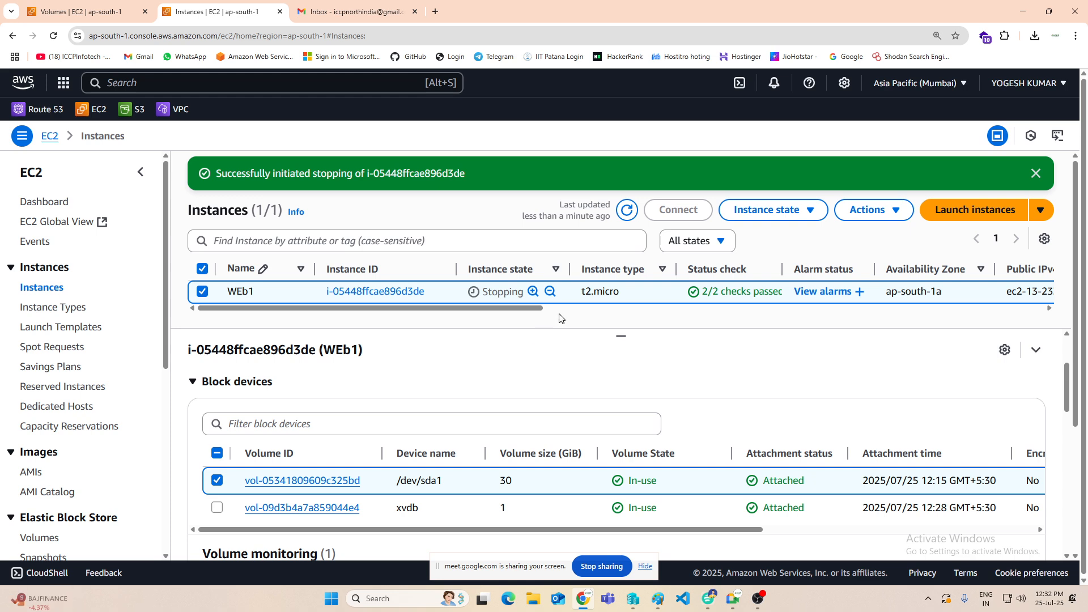
left_click(624, 212)
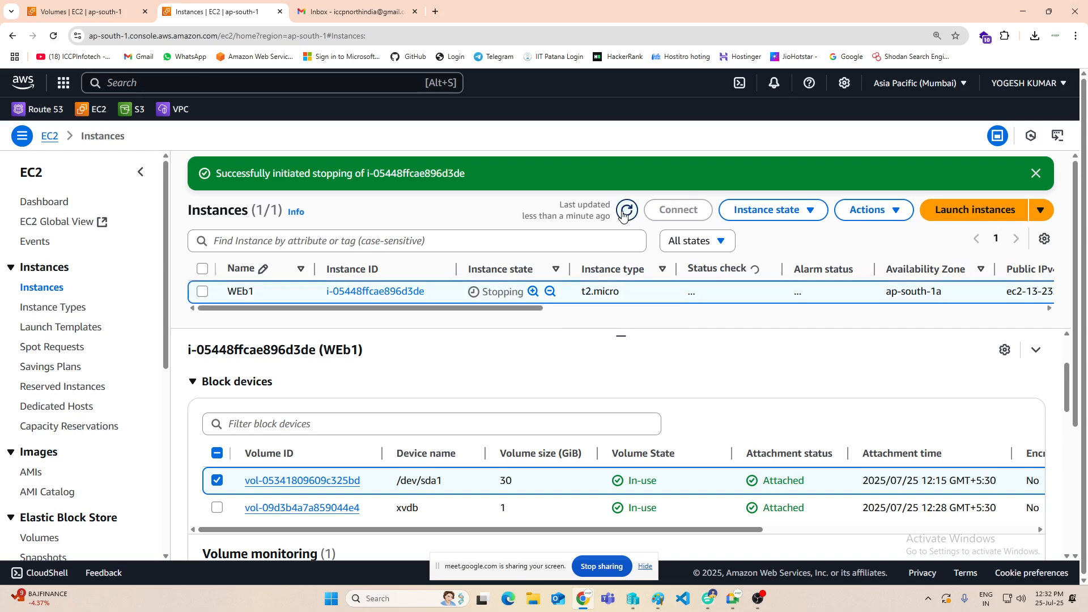
Step: Open the 30 GiB root volume WEB1 (/dev/sda1) from the instance's block devices and detach it
scroll(517, 336, "down", 4)
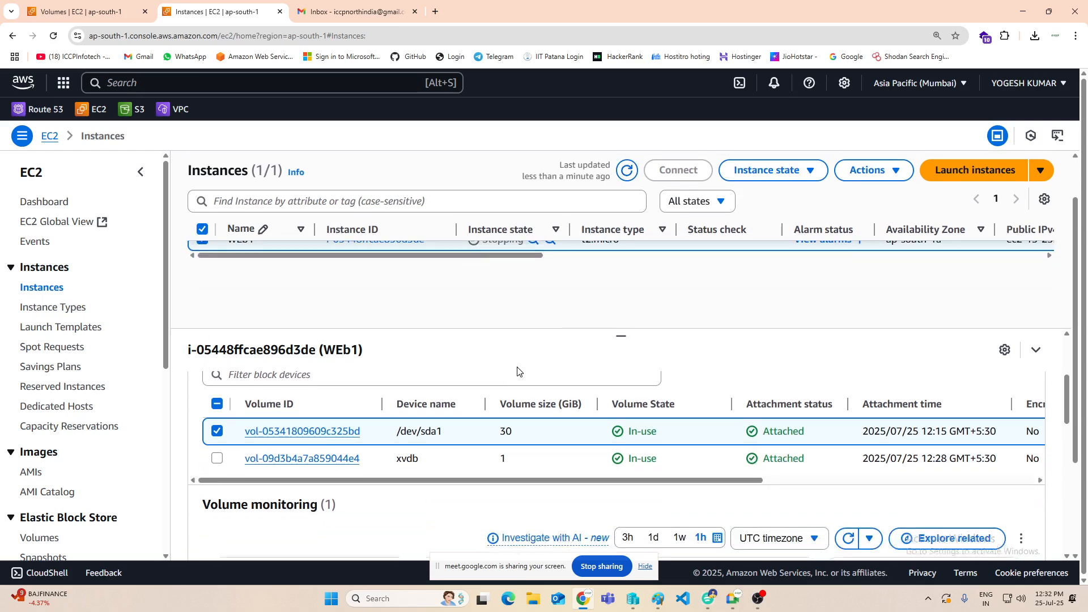
scroll(517, 370, "up", 3)
scroll(518, 371, "down", 2)
scroll(517, 371, "up", 3)
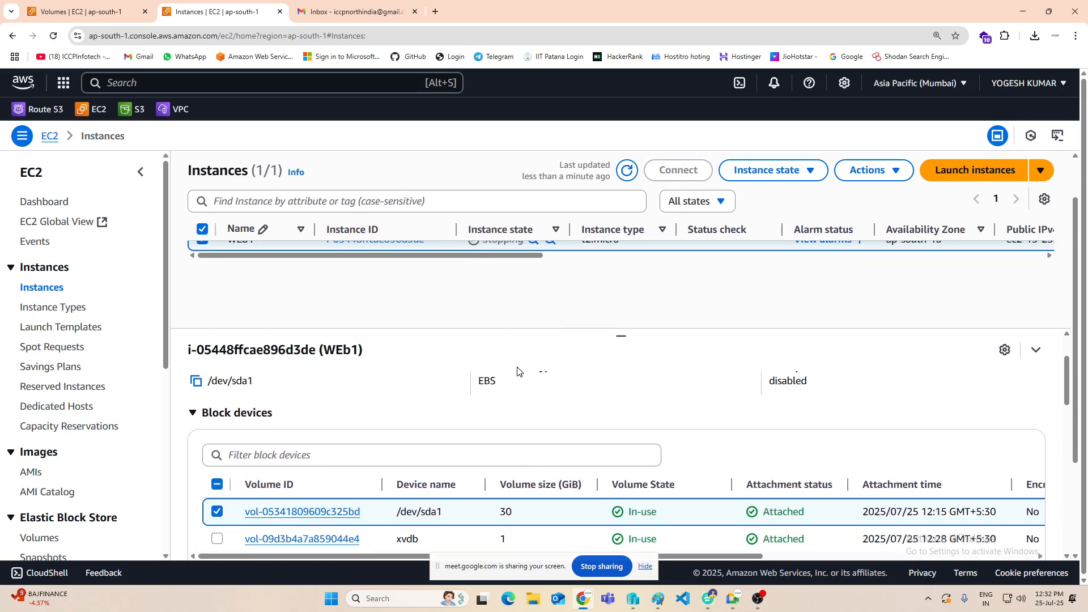
scroll(287, 369, "down", 3)
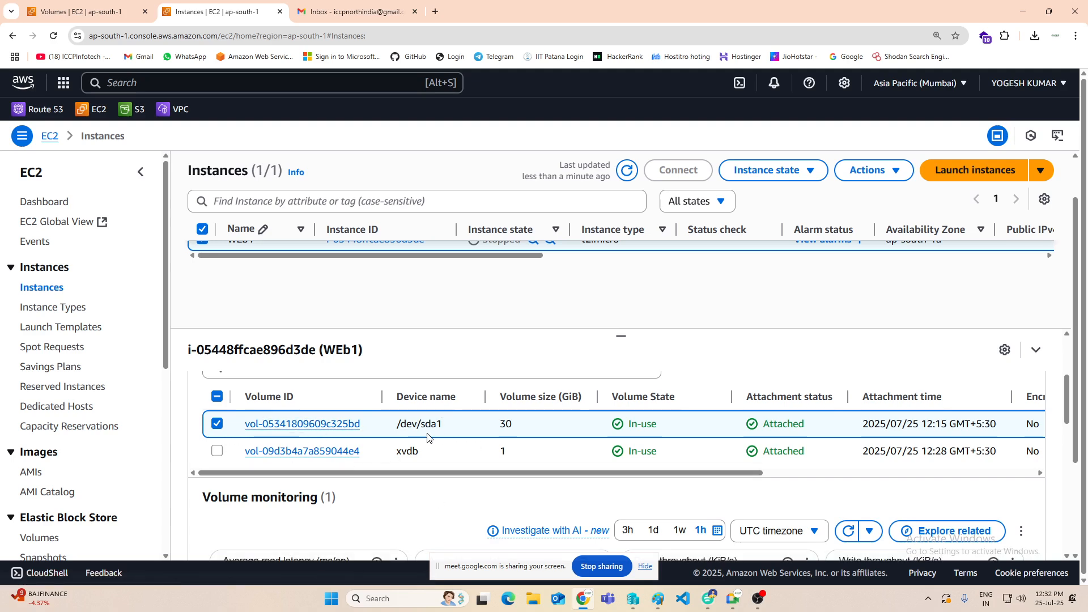
left_click(258, 423)
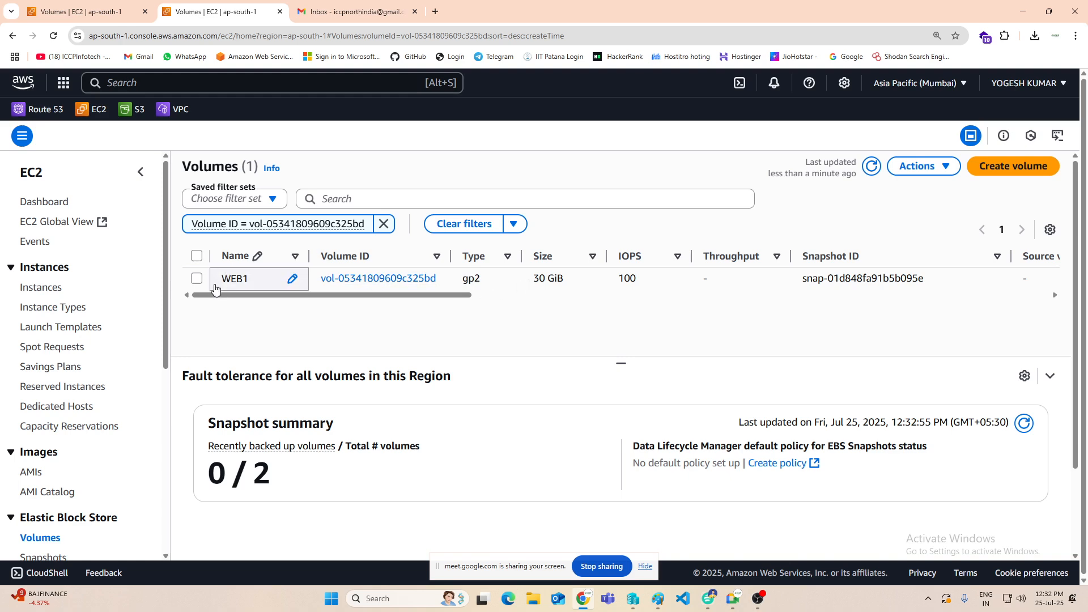
left_click(196, 279)
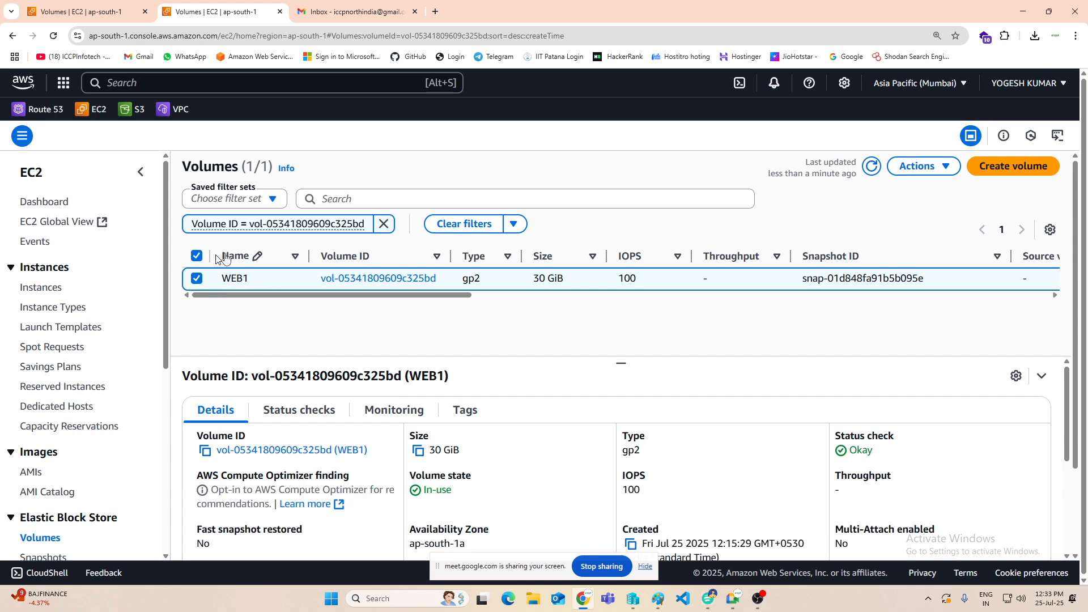
left_click(939, 169)
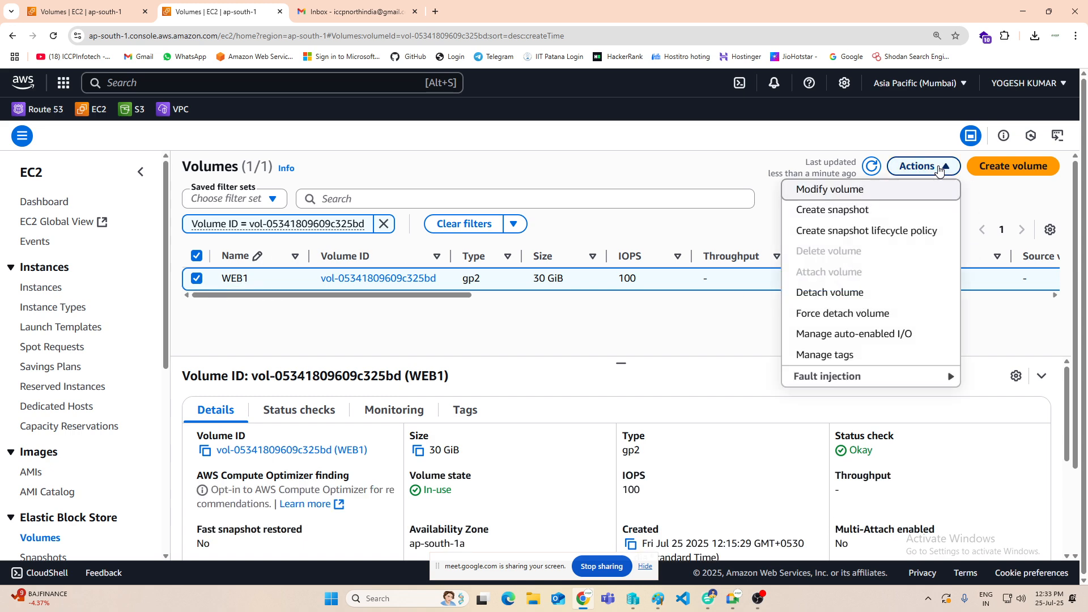
left_click(835, 296)
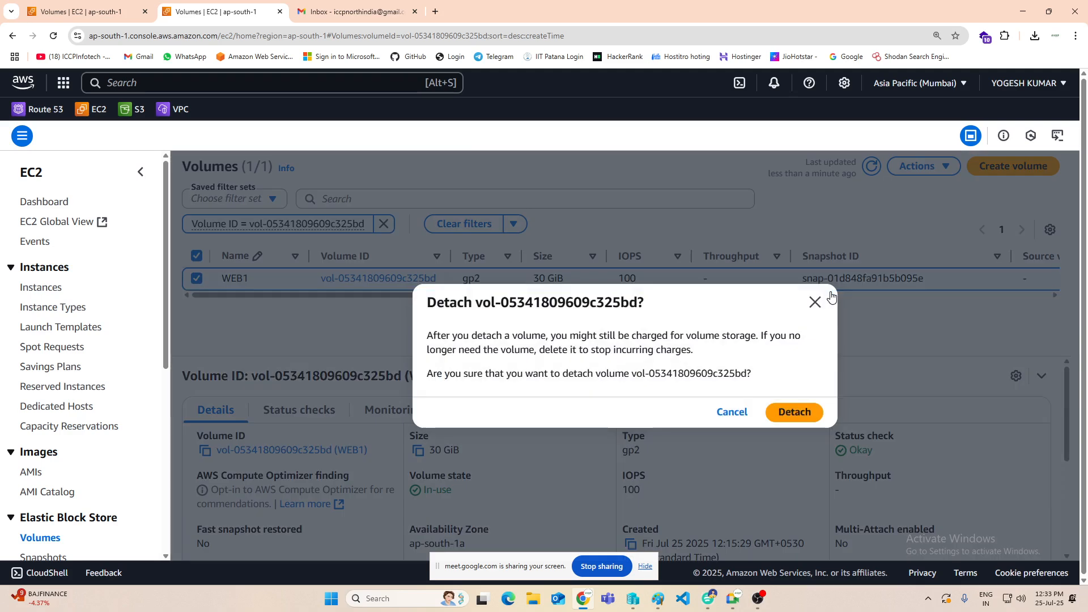
left_click(801, 412)
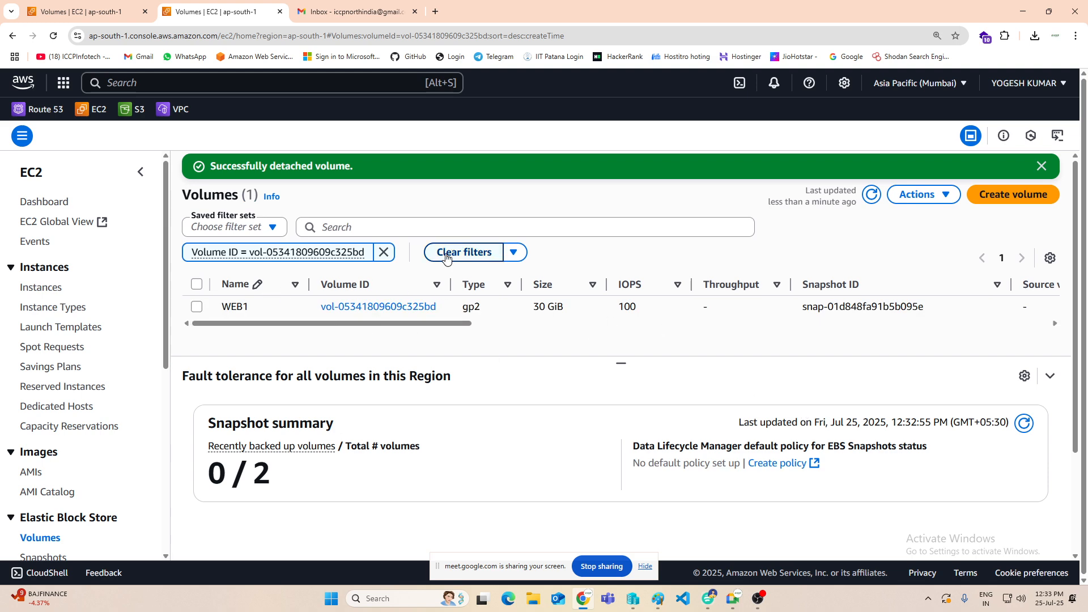
Step: Show the unfiltered EBS volume list and detach the 1 GiB volume Data-Vol1
scroll(125, 309, "down", 2)
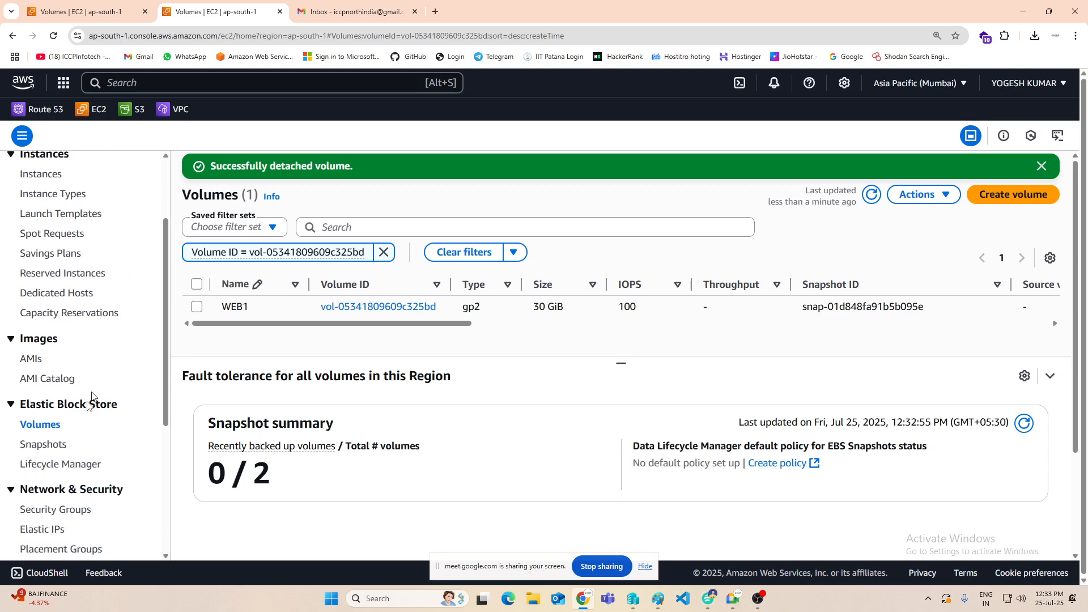
left_click(45, 427)
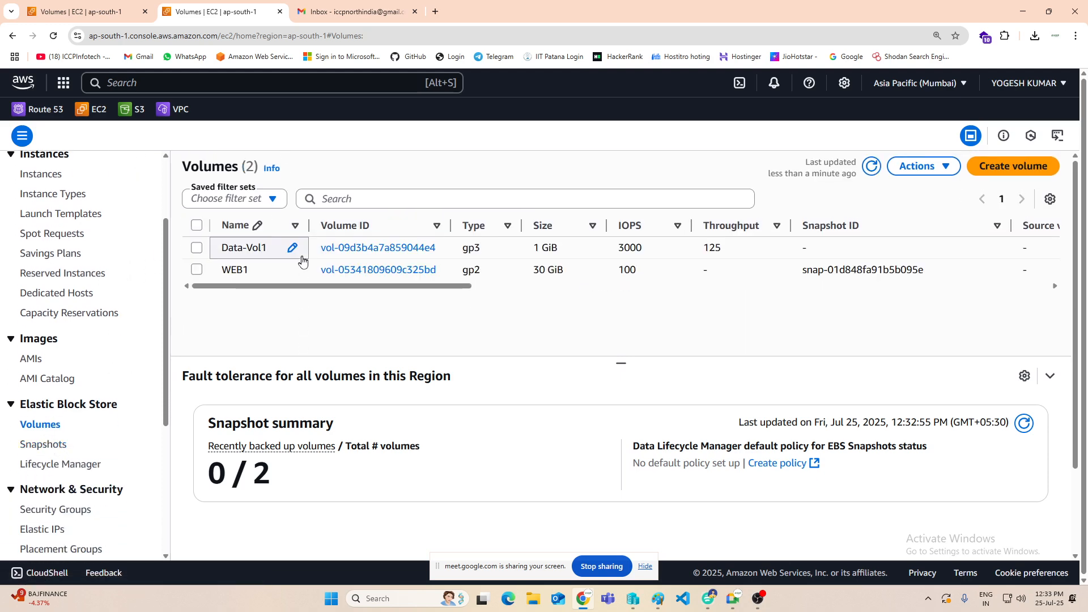
left_click_drag(339, 288, 341, 315)
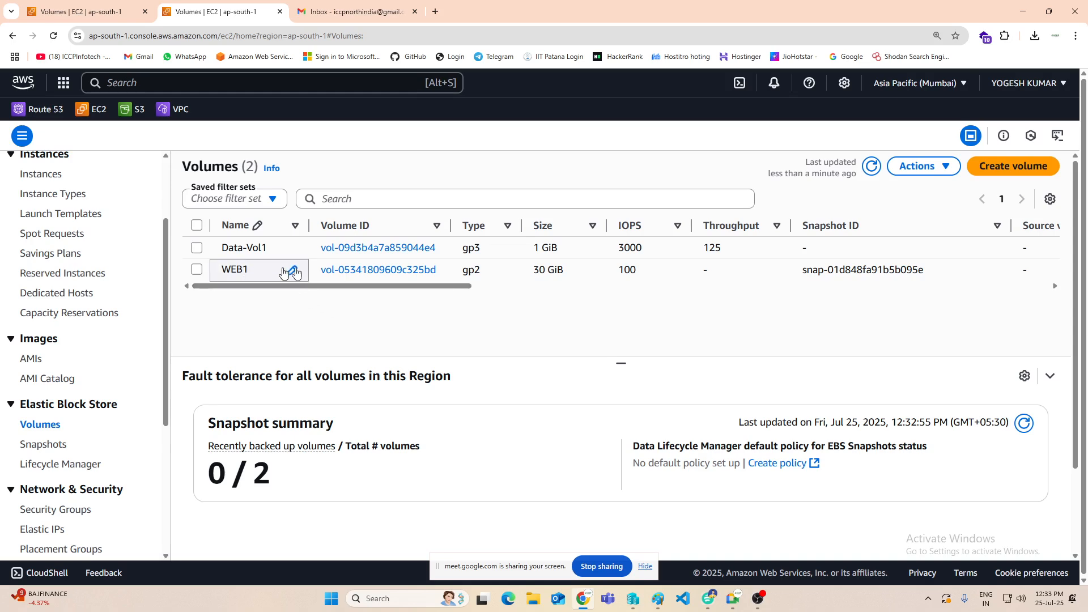
left_click(197, 248)
left_click(943, 167)
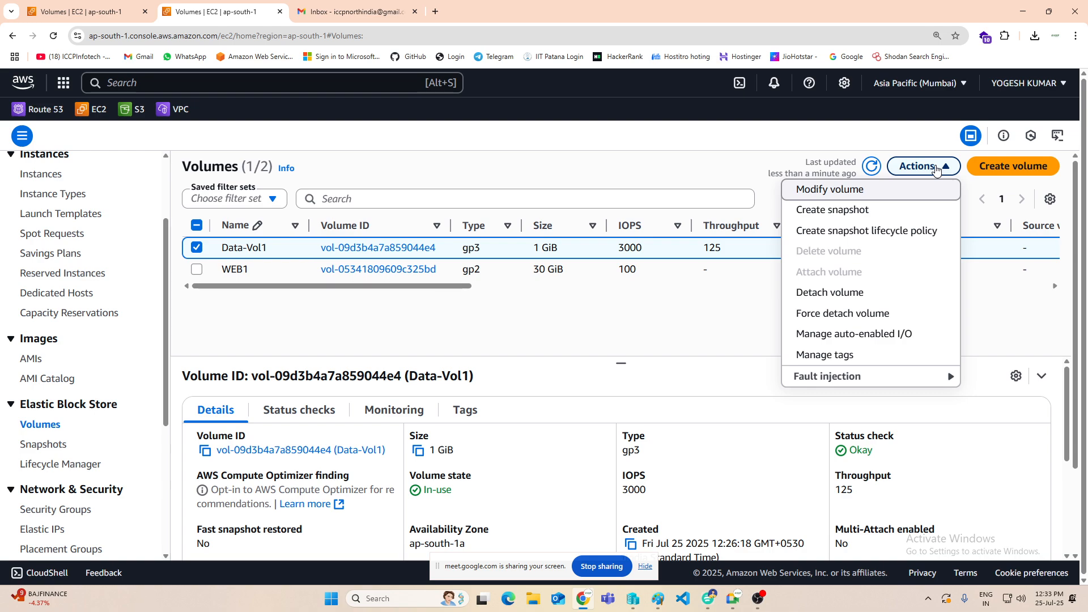
left_click(821, 299)
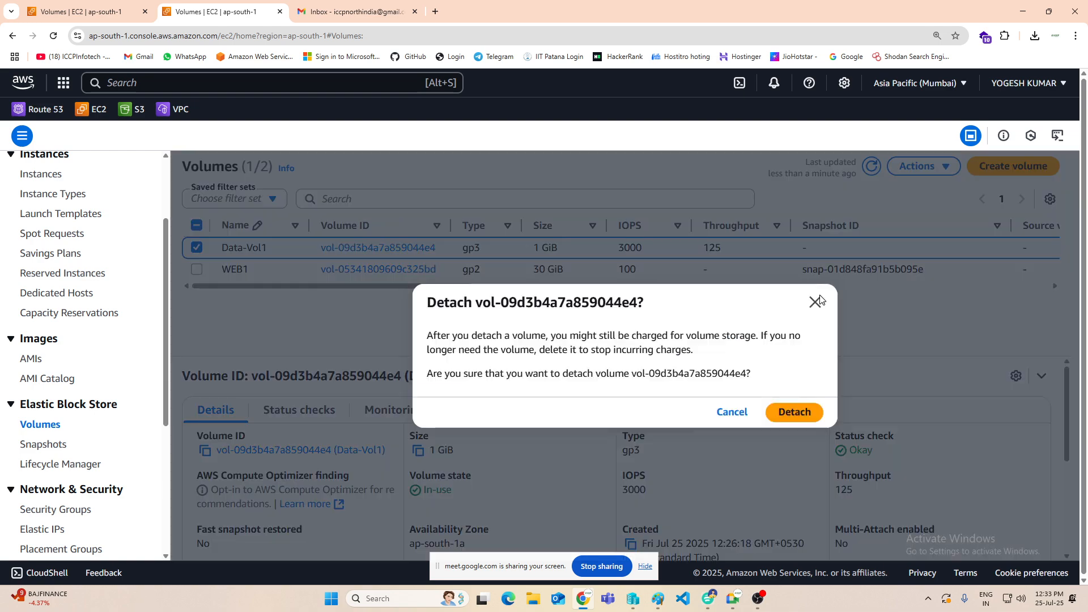
left_click(799, 413)
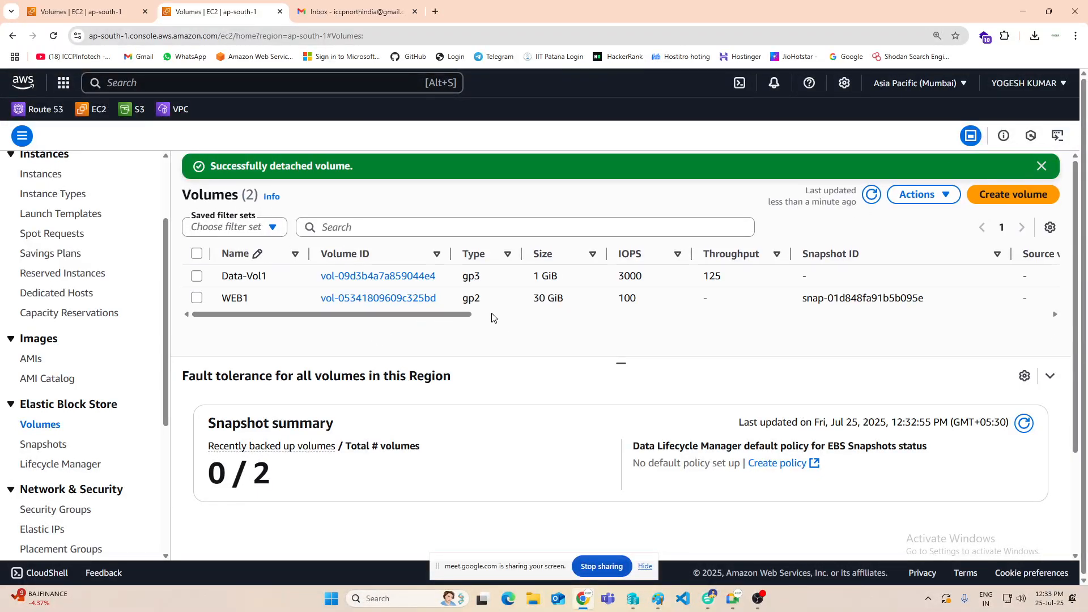
Step: Return to the EC2 instances list and try to start the WEb1 instance without its root volume
scroll(94, 325, "up", 3)
left_click(41, 287)
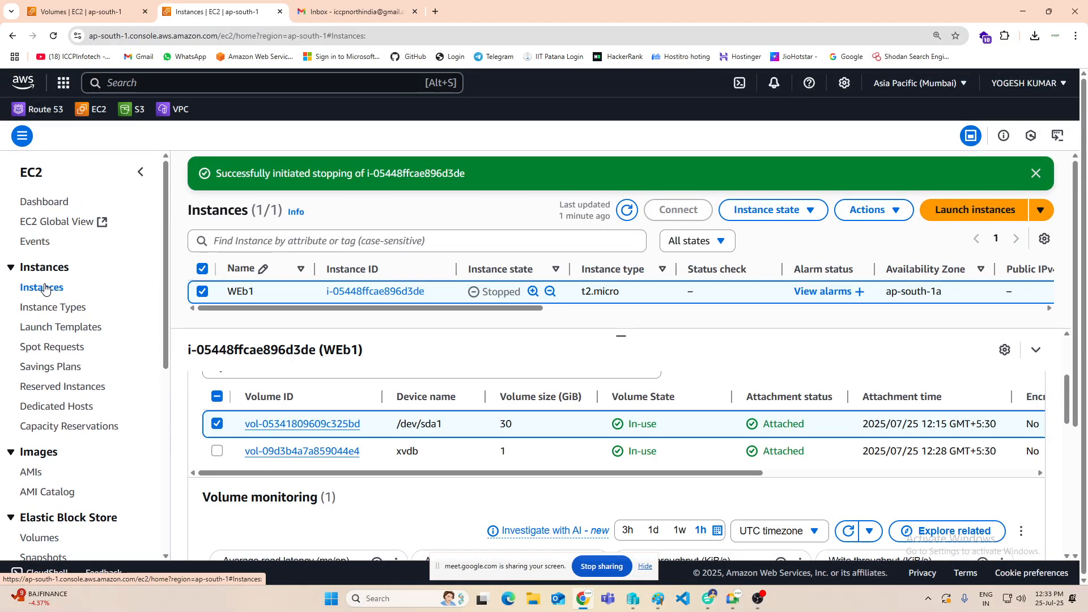
left_click(804, 210)
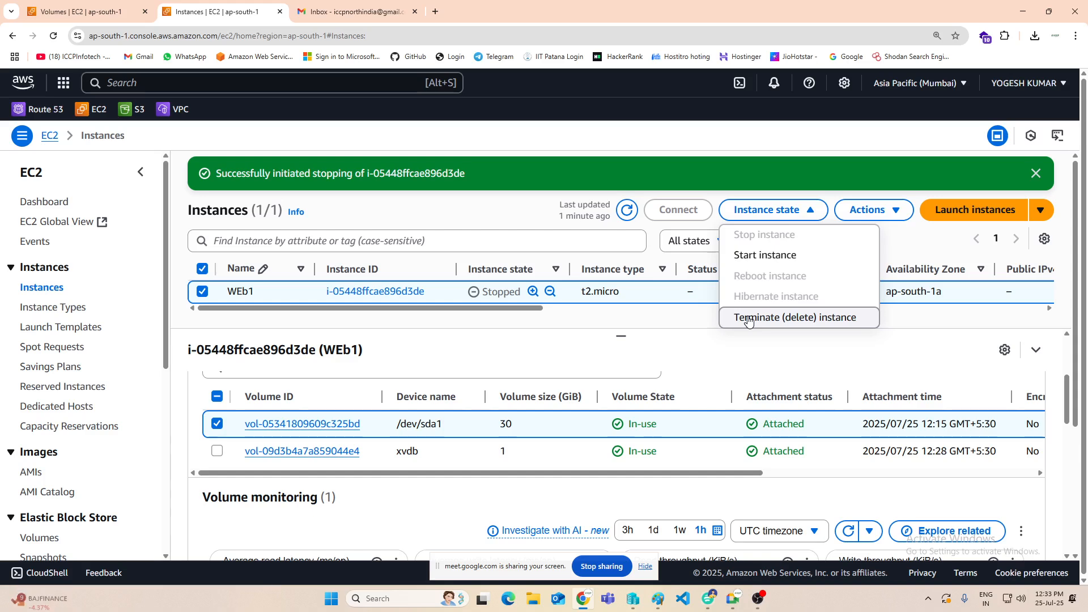
left_click(765, 256)
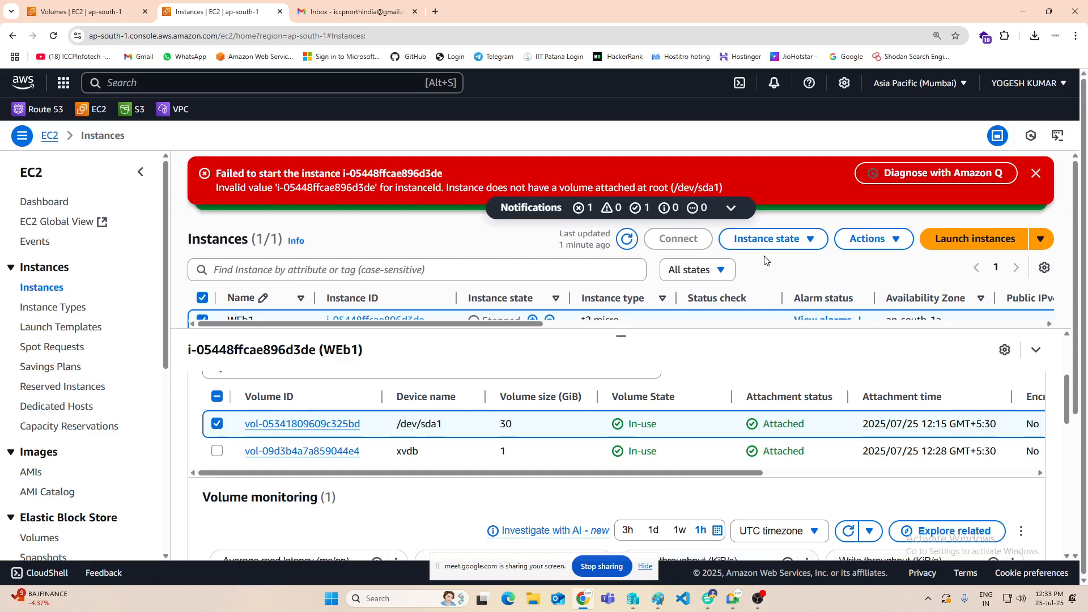
left_click_drag(423, 187, 740, 188)
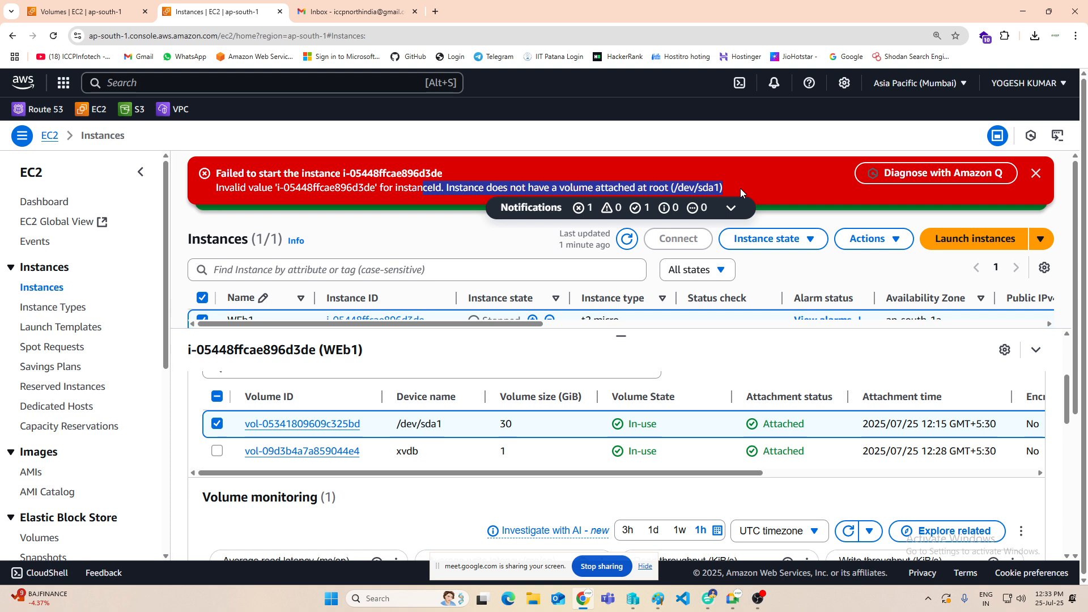
Step: Terminate the WEb1 instance and dismiss the topmost notifications
left_click(812, 239)
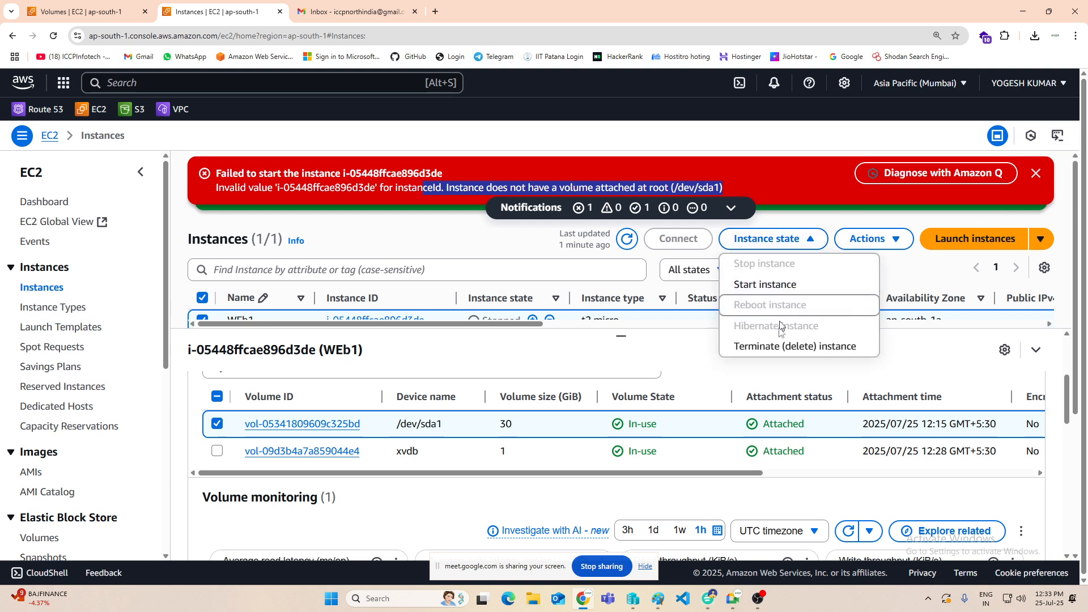
left_click(753, 347)
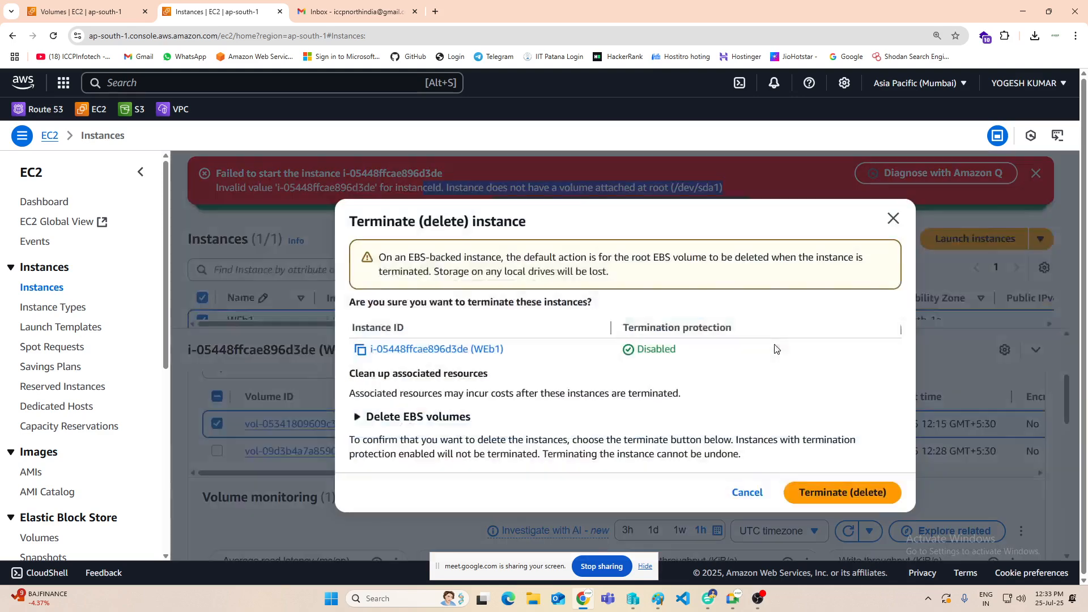
left_click(838, 495)
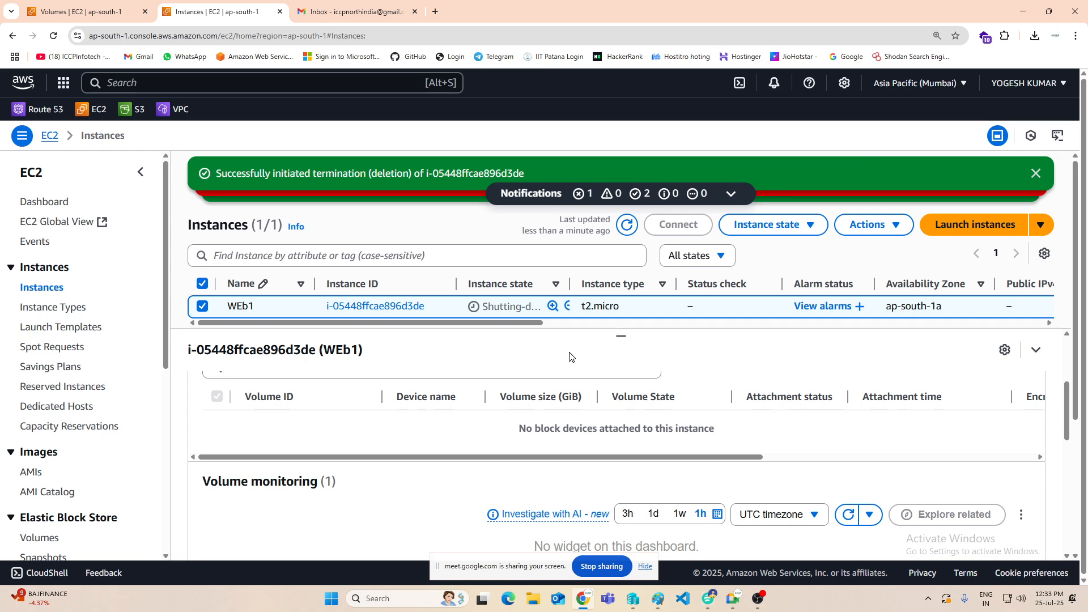
left_click(1037, 174)
left_click(1039, 175)
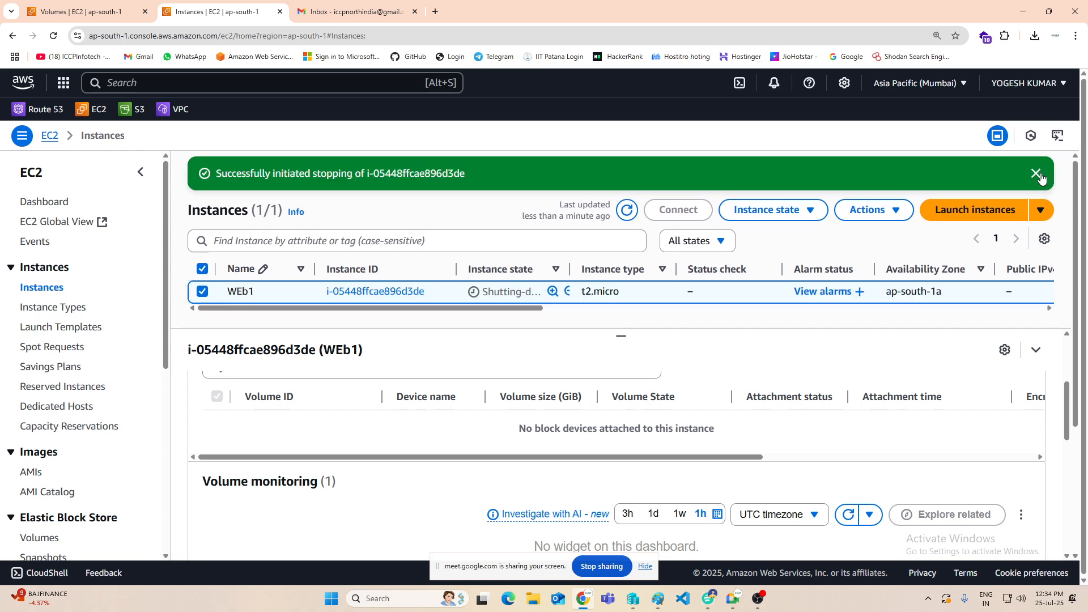
Step: Begin launching a new instance named web2 with the Microsoft Windows Server 2016 Base image
left_click(982, 210)
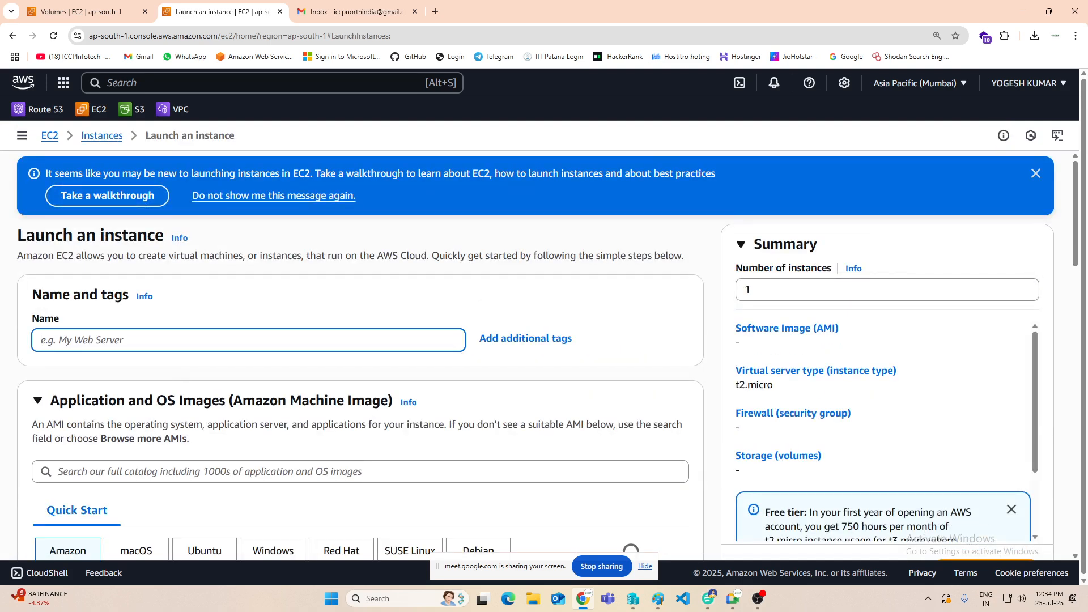
type("web2")
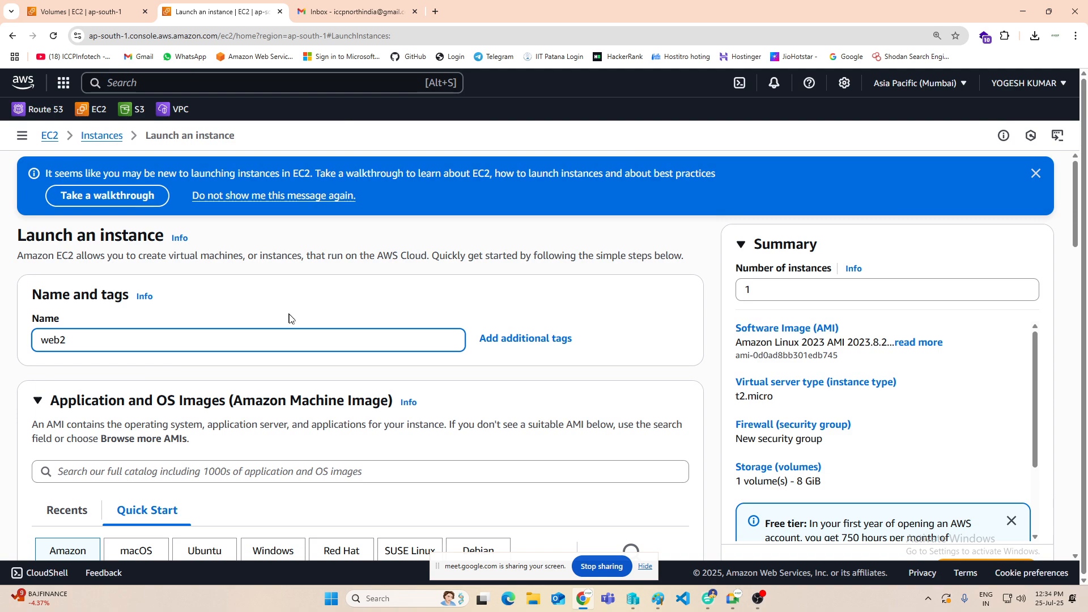
scroll(289, 318, "down", 4)
left_click(274, 382)
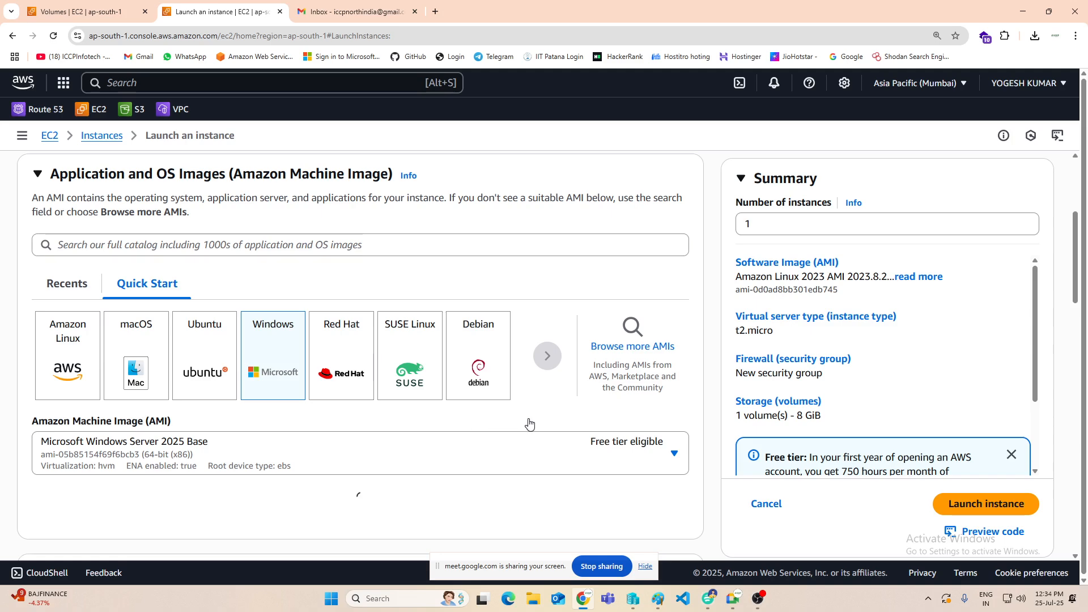
scroll(544, 347, "down", 2)
left_click(520, 354)
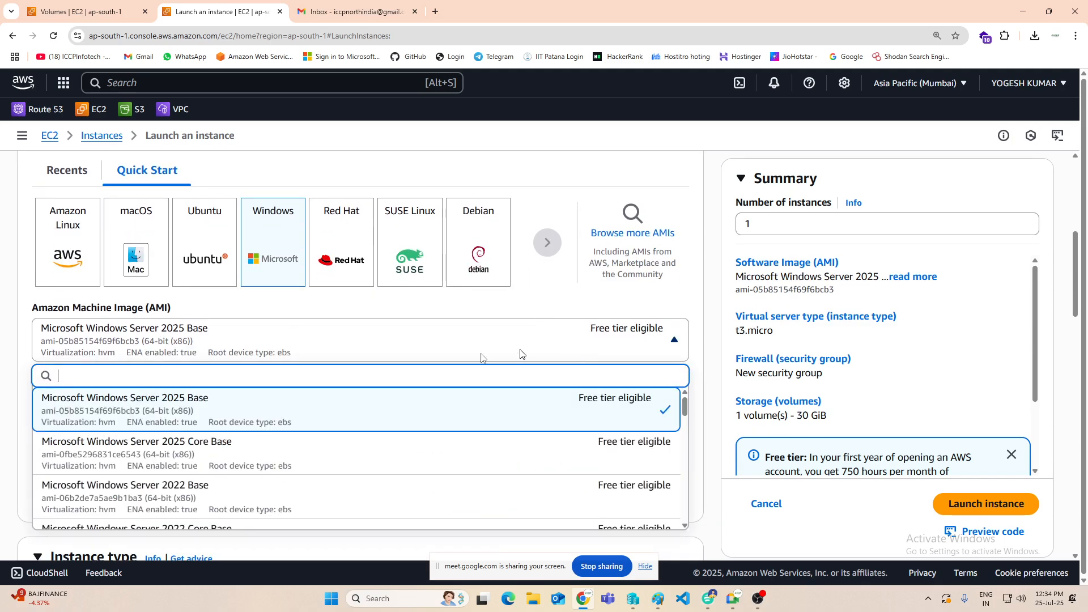
scroll(213, 485, "down", 4)
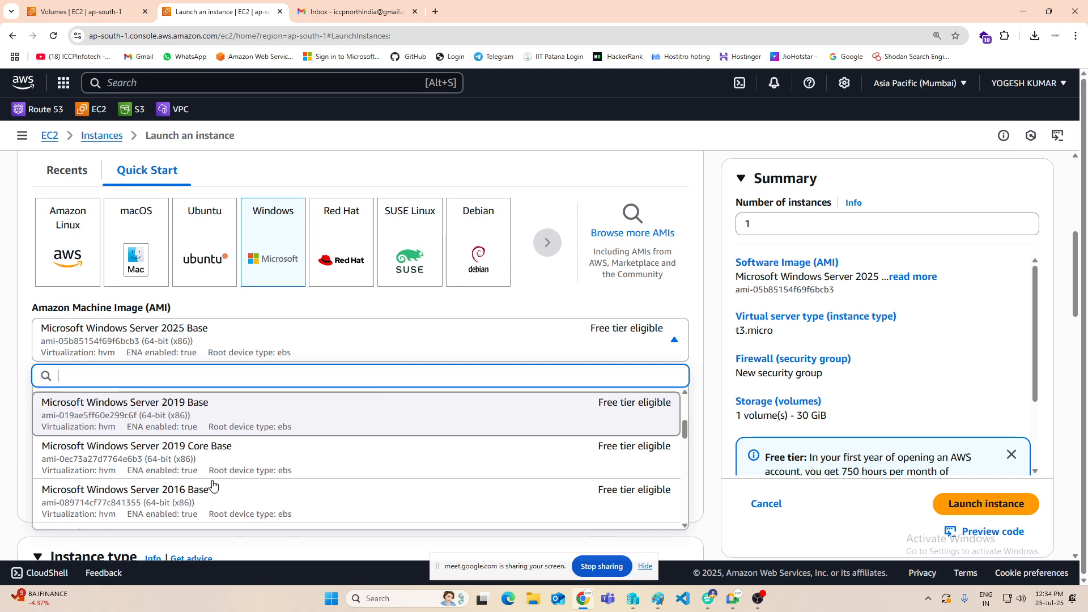
left_click(187, 493)
scroll(553, 237, "down", 2)
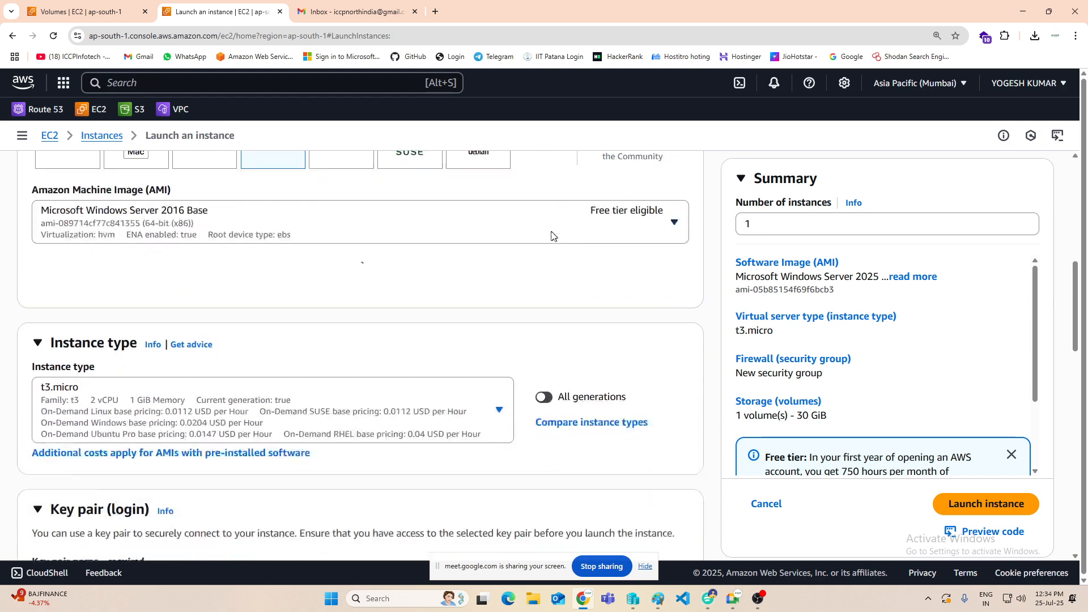
Step: Select the existing key pair amikey for the new instance
scroll(363, 383, "down", 3)
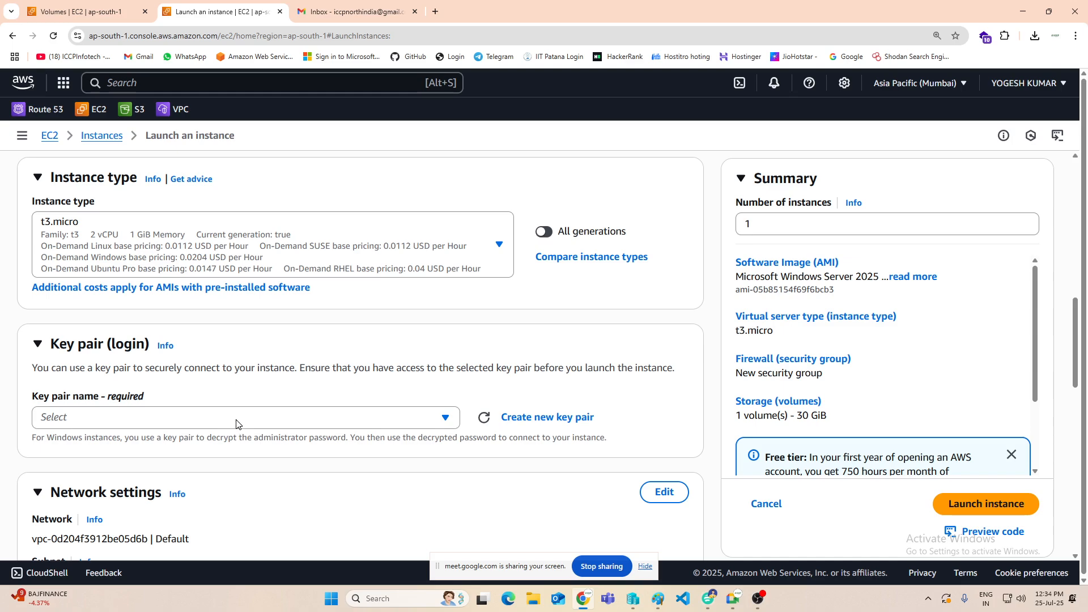
scroll(316, 413, "down", 3)
left_click(213, 356)
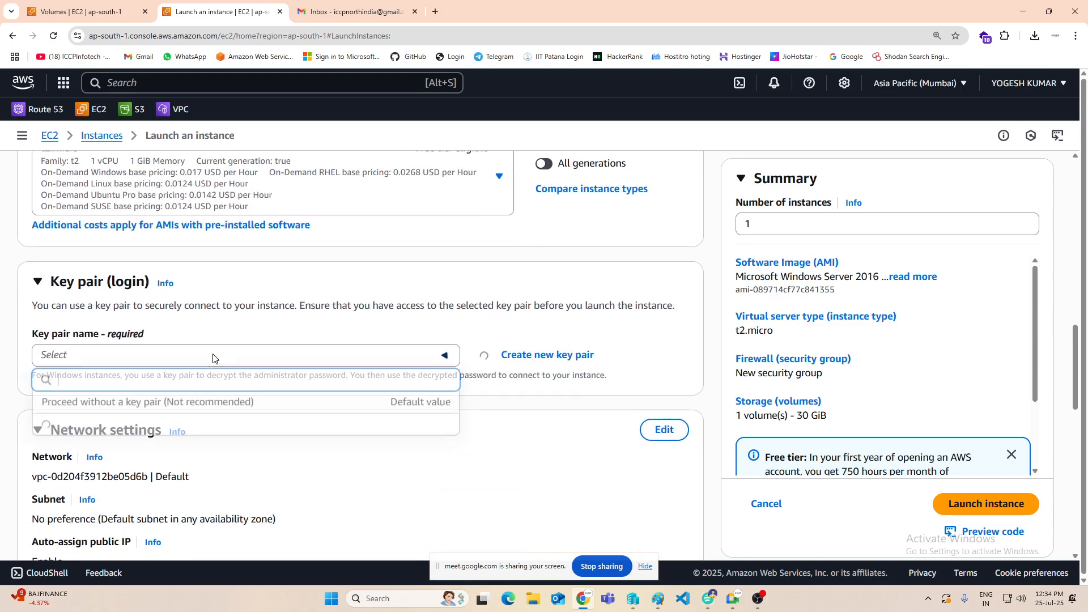
left_click(279, 424)
Step: Edit the network settings and choose the default VPC's subnet in availability zone ap-south-1a
scroll(343, 408, "down", 5)
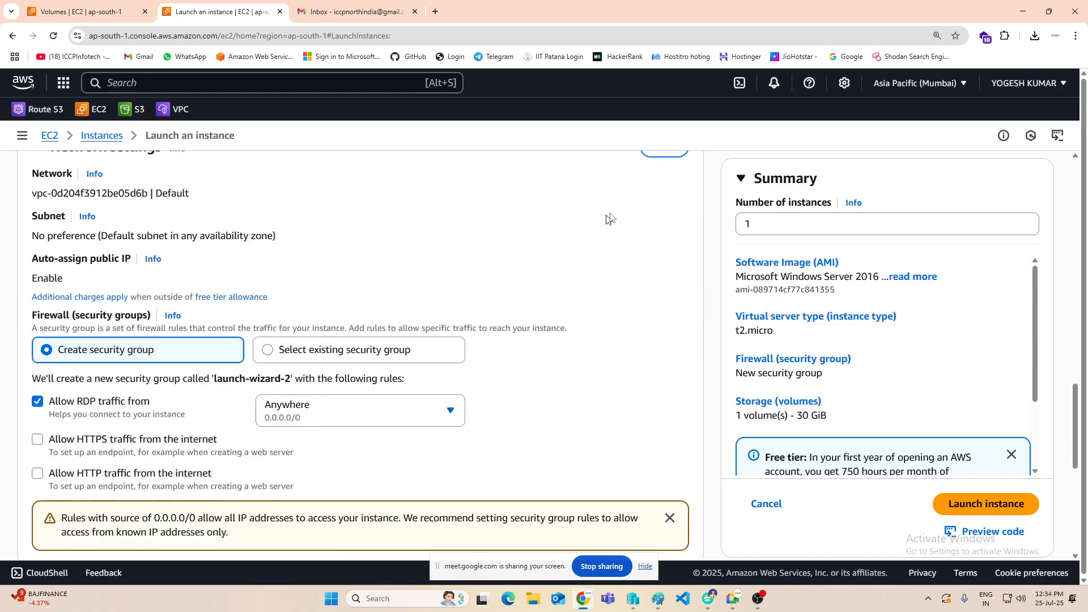
scroll(618, 227, "up", 2)
left_click(652, 262)
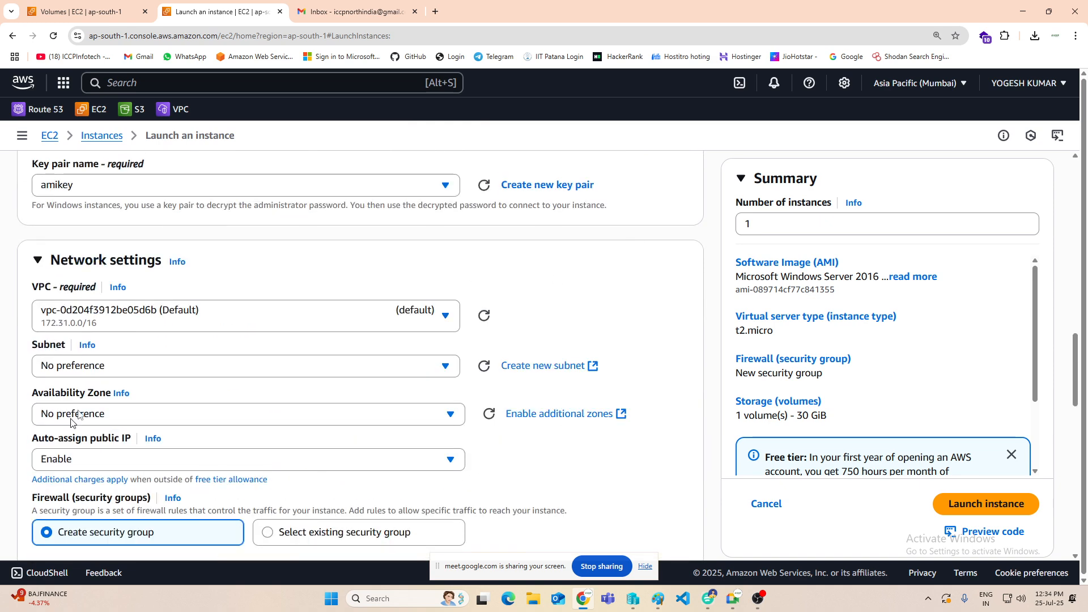
left_click(148, 368)
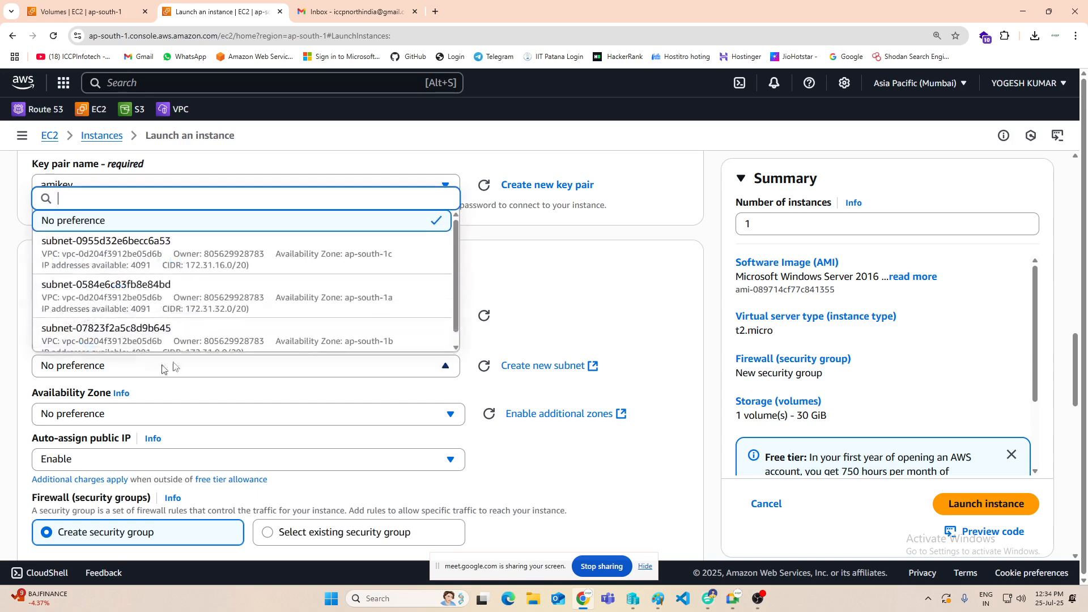
left_click(361, 304)
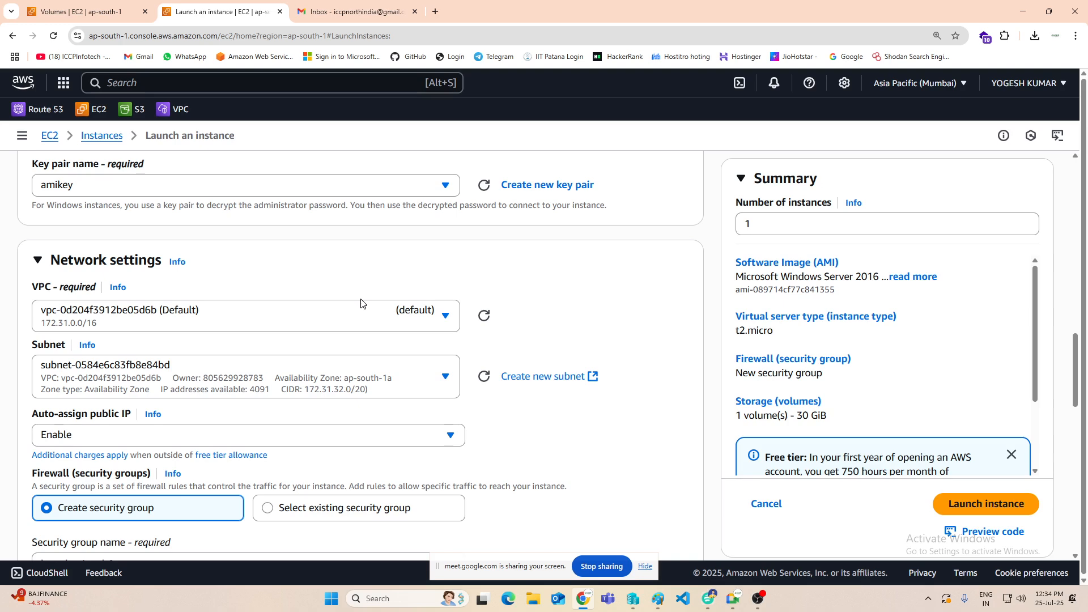
Step: Use an existing security group for the instance's firewall and select mySG
scroll(179, 281, "down", 3)
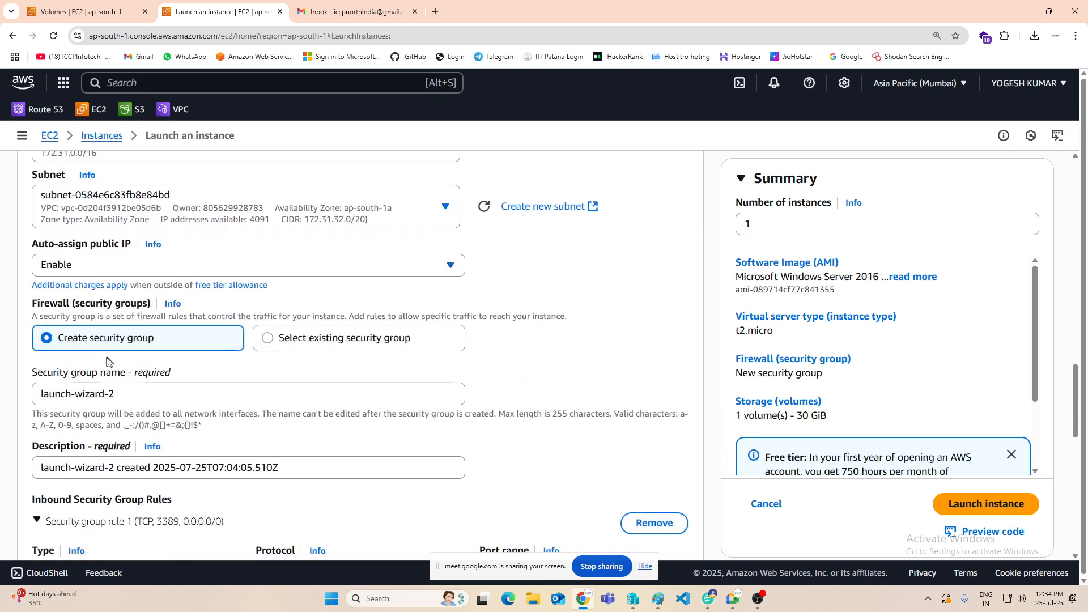
left_click(352, 340)
left_click(138, 395)
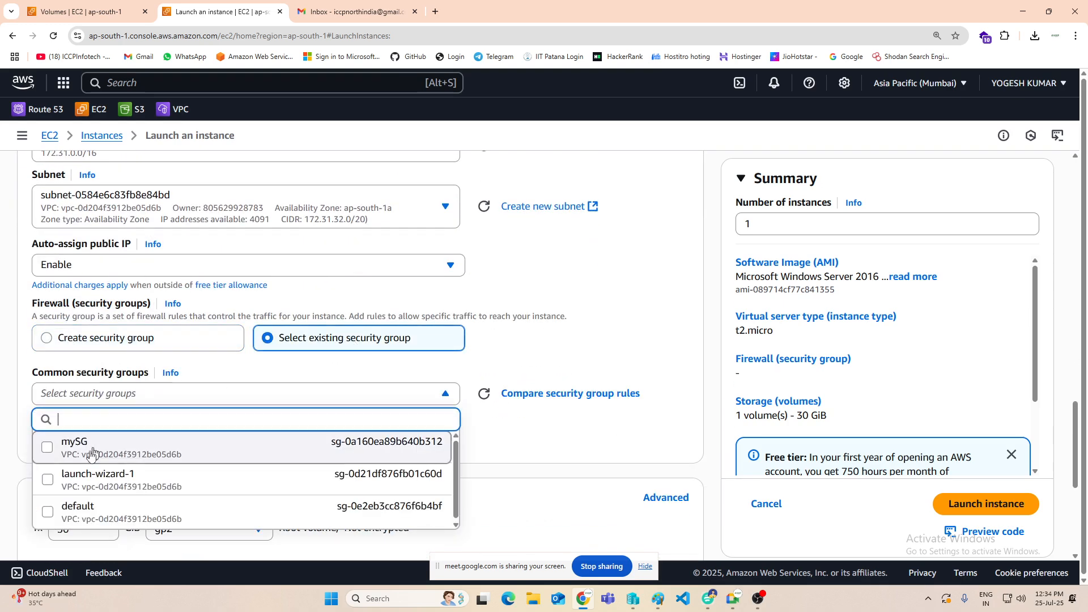
left_click(47, 447)
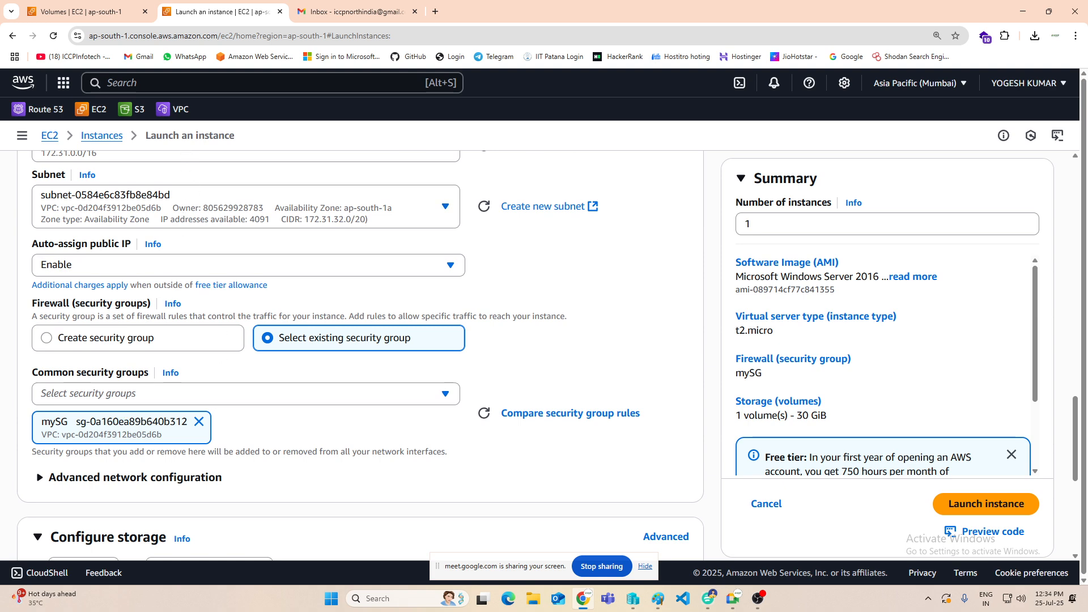
Step: Review the network and storage settings, launch the web2 instance and return to the instances list
scroll(113, 295, "up", 2)
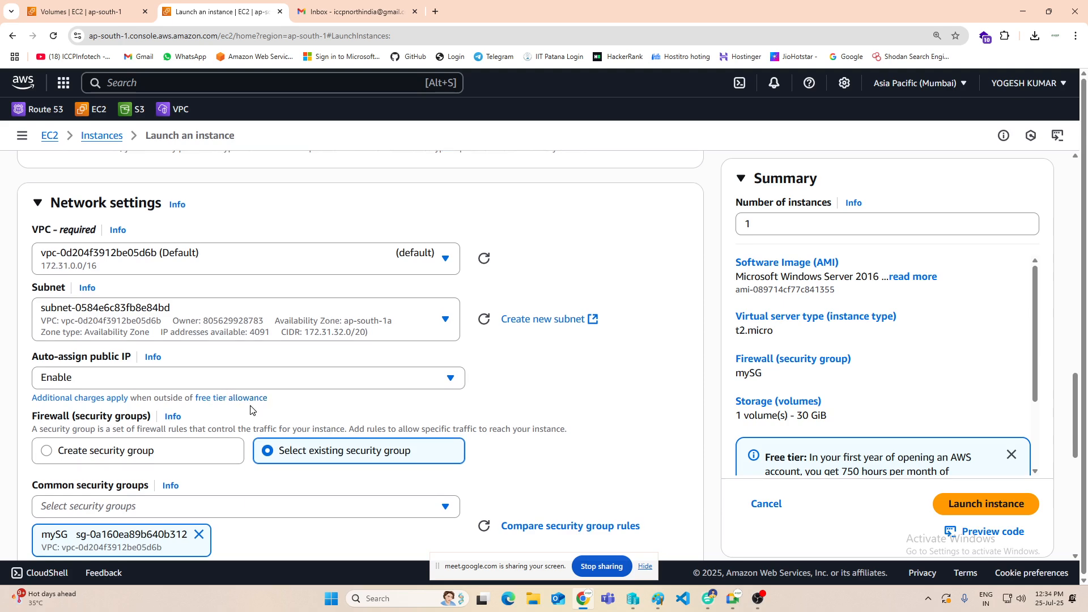
scroll(249, 409, "down", 4)
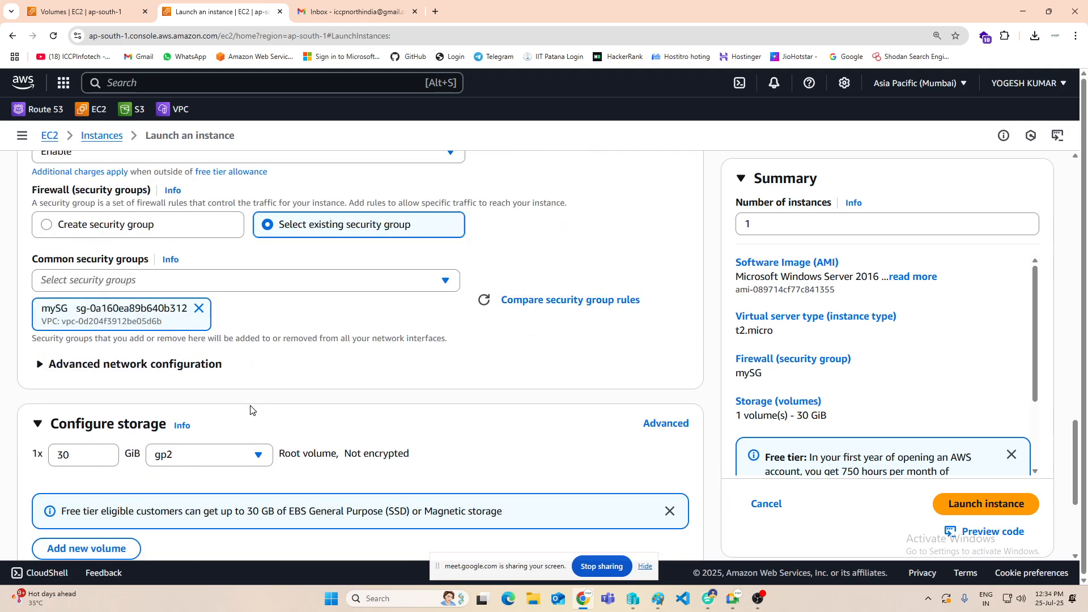
left_click(984, 514)
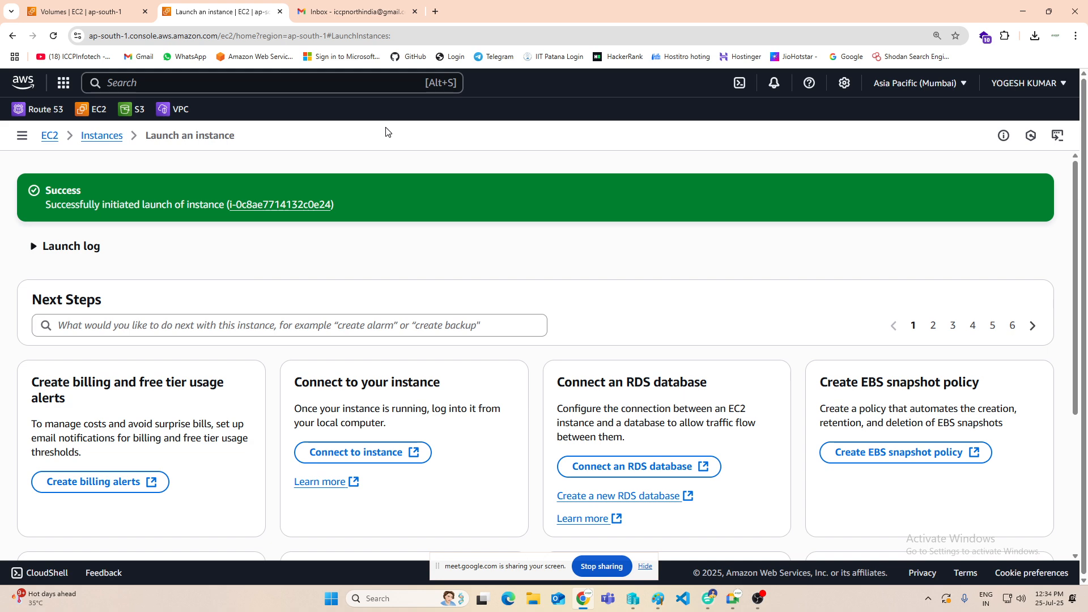
left_click(107, 140)
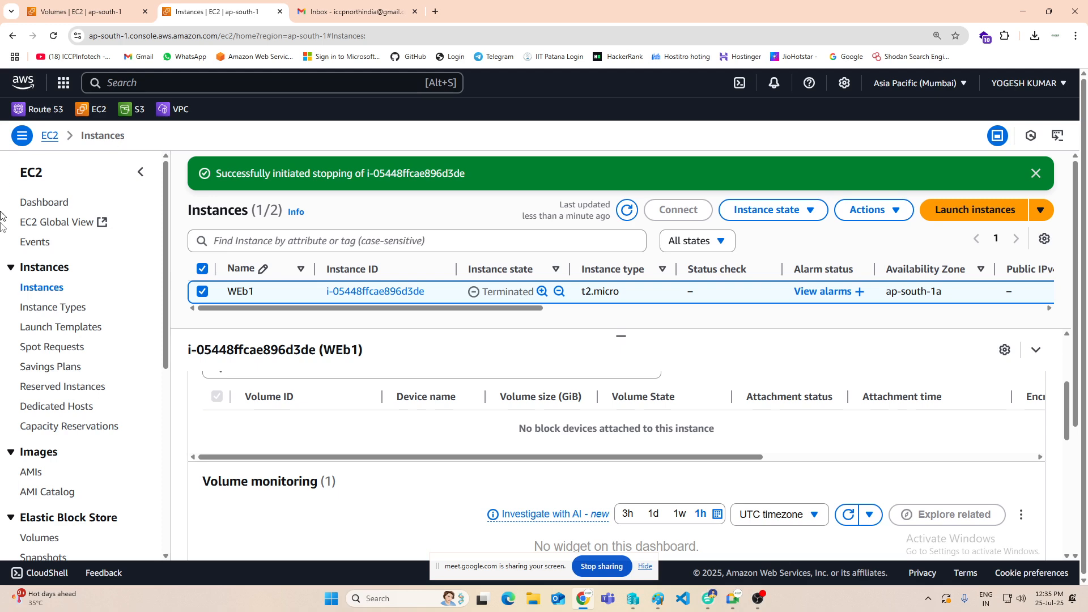
Step: Refresh the EBS volumes list and name the new instance's unnamed 30 GiB volume WEB2-O/S
scroll(74, 371, "down", 2)
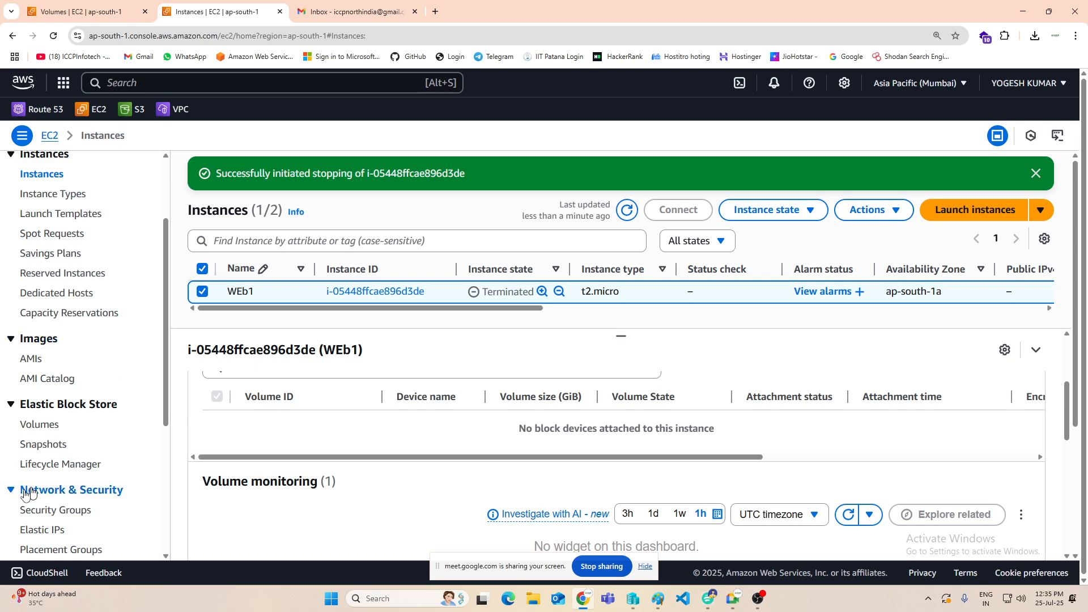
left_click(50, 430)
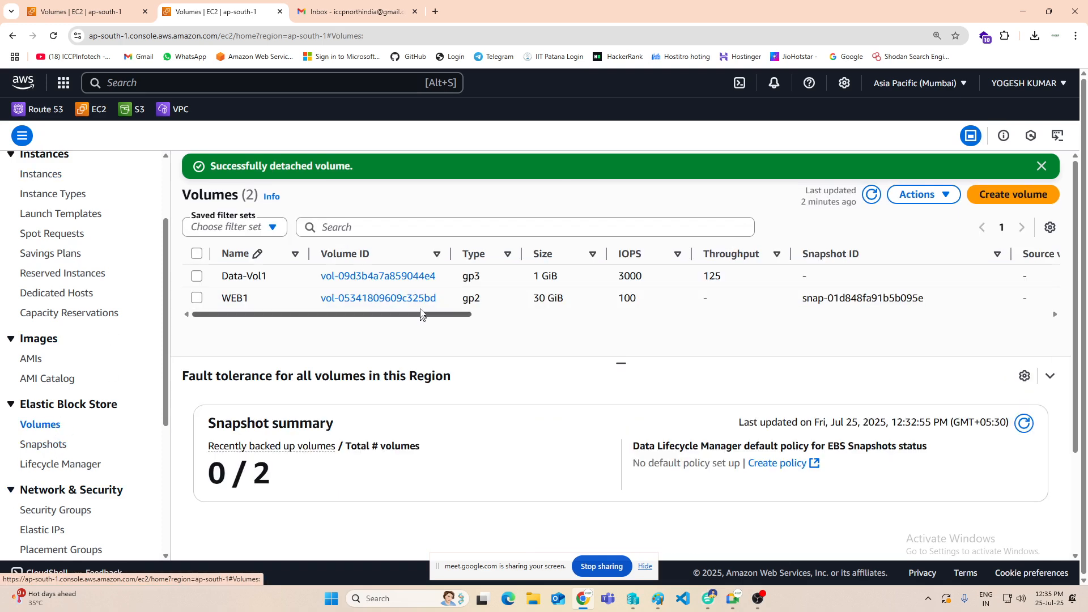
left_click(872, 194)
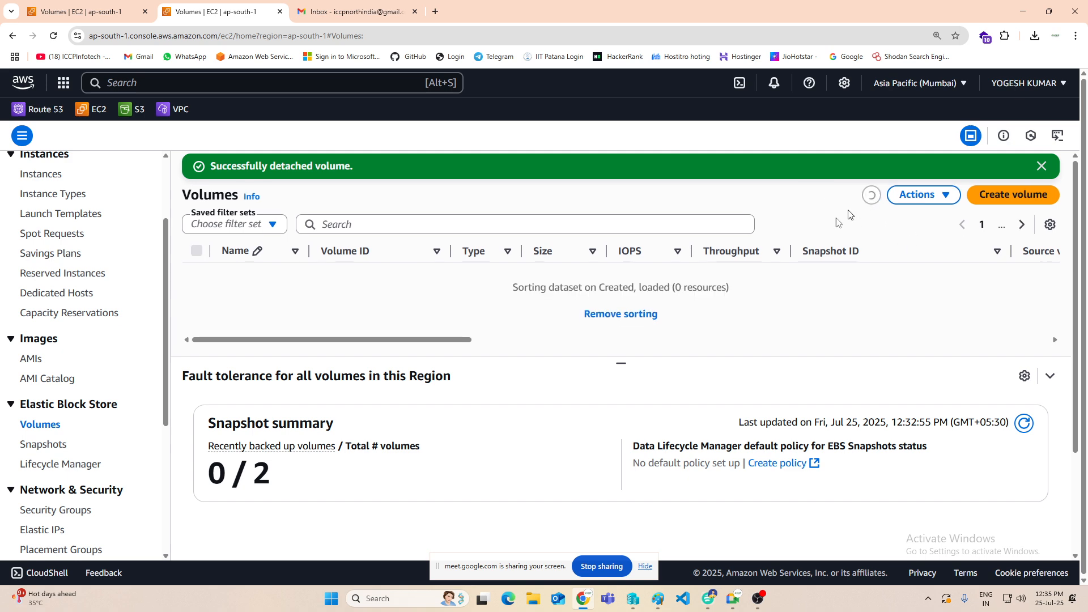
left_click(292, 277)
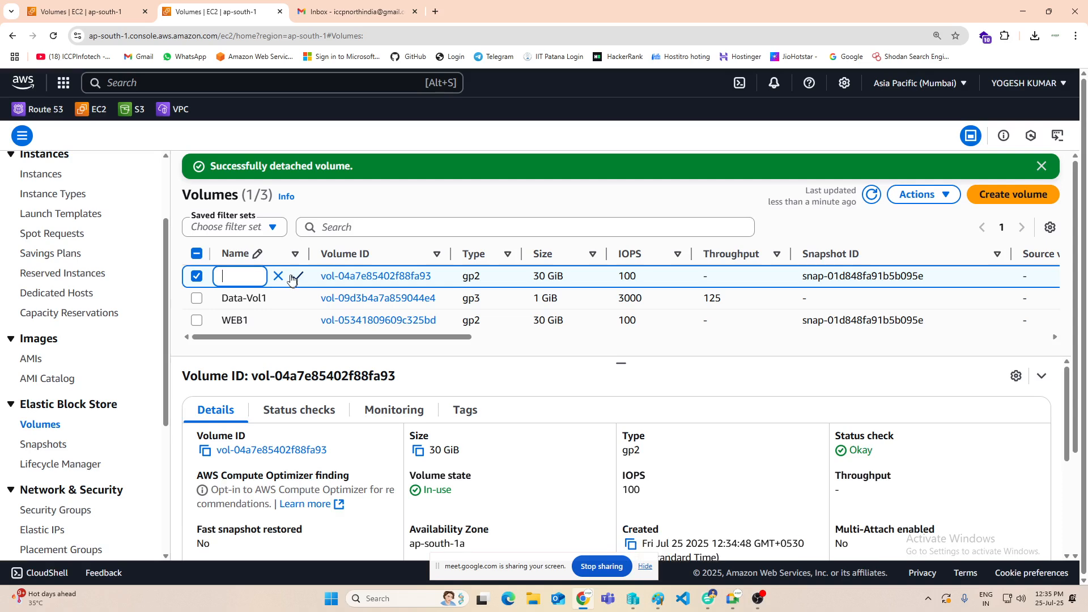
type("WEB2-O/S")
left_click(298, 276)
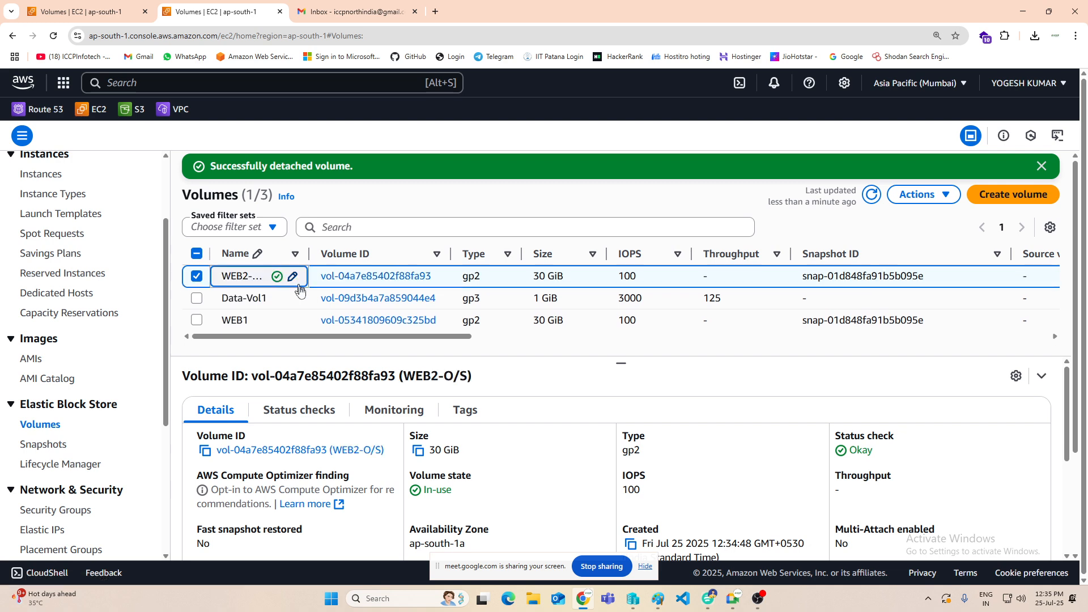
Step: Check the availability zone, state and attached resources of all volumes in the list
left_click_drag(377, 336, 651, 347)
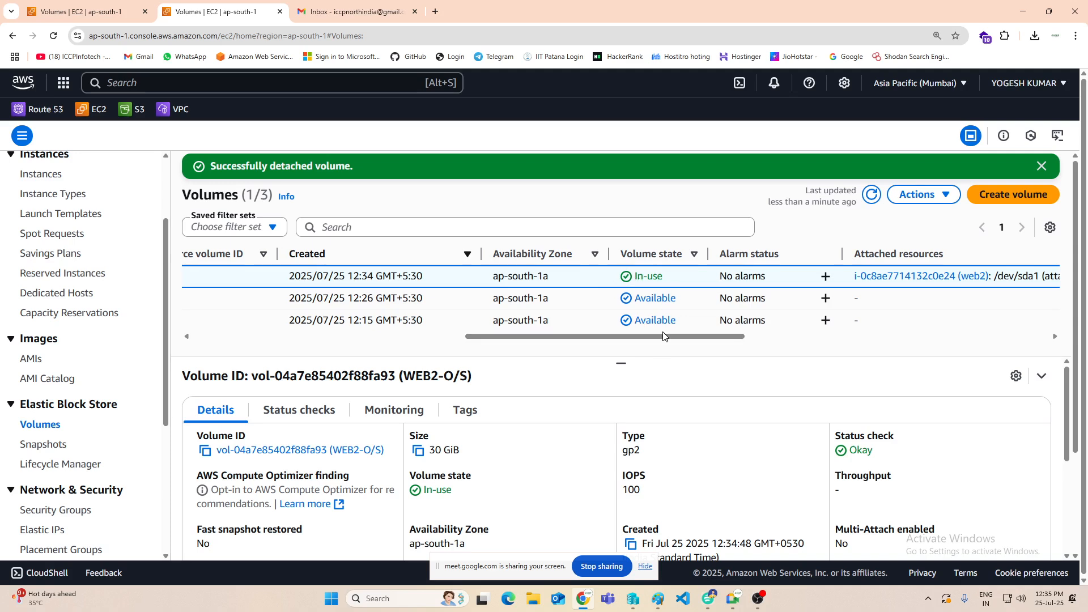
left_click_drag(680, 337, 277, 275)
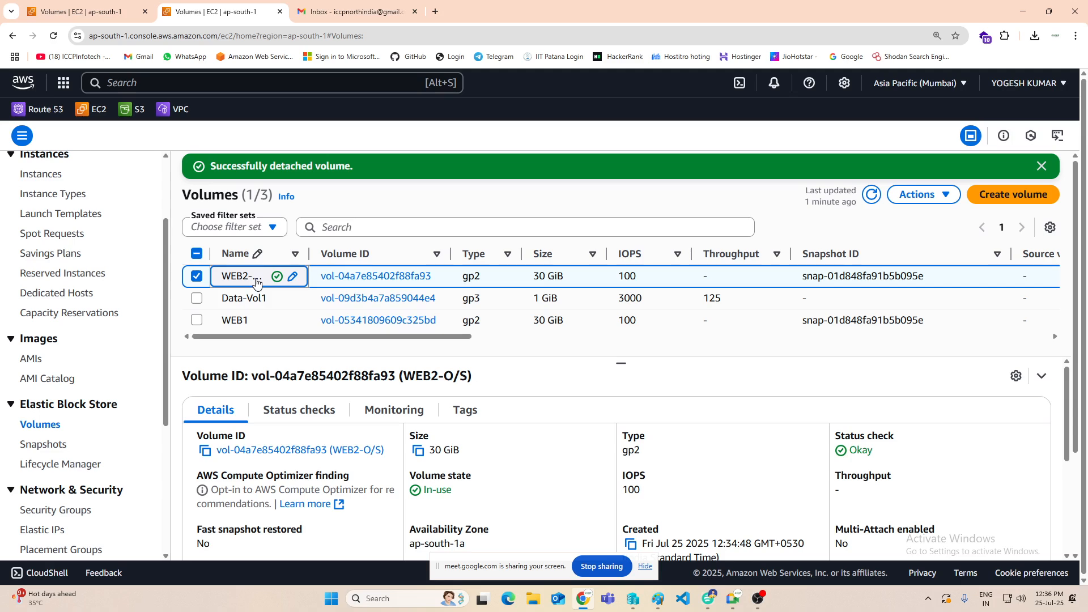
left_click(537, 201)
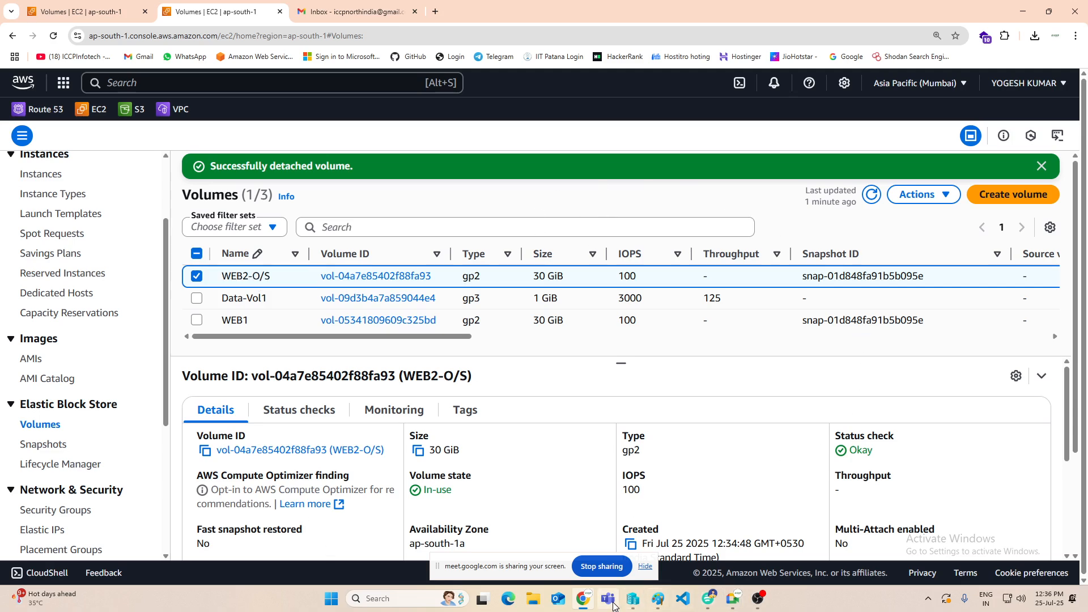
Step: Refresh the EC2 instances list and stop the web2 instance instead of the terminated WEb1
left_click(39, 174)
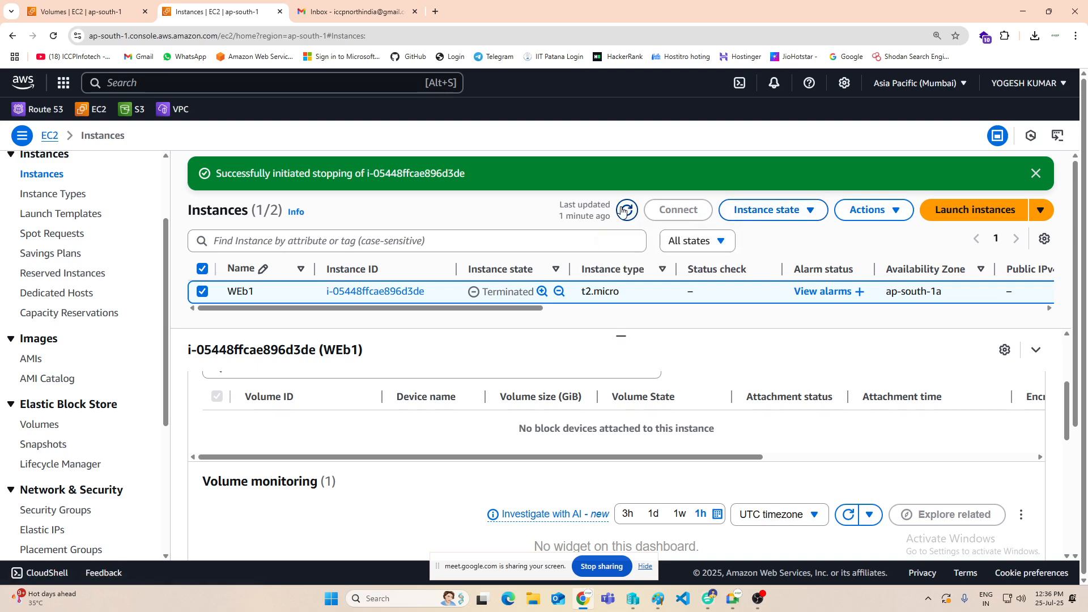
left_click(625, 211)
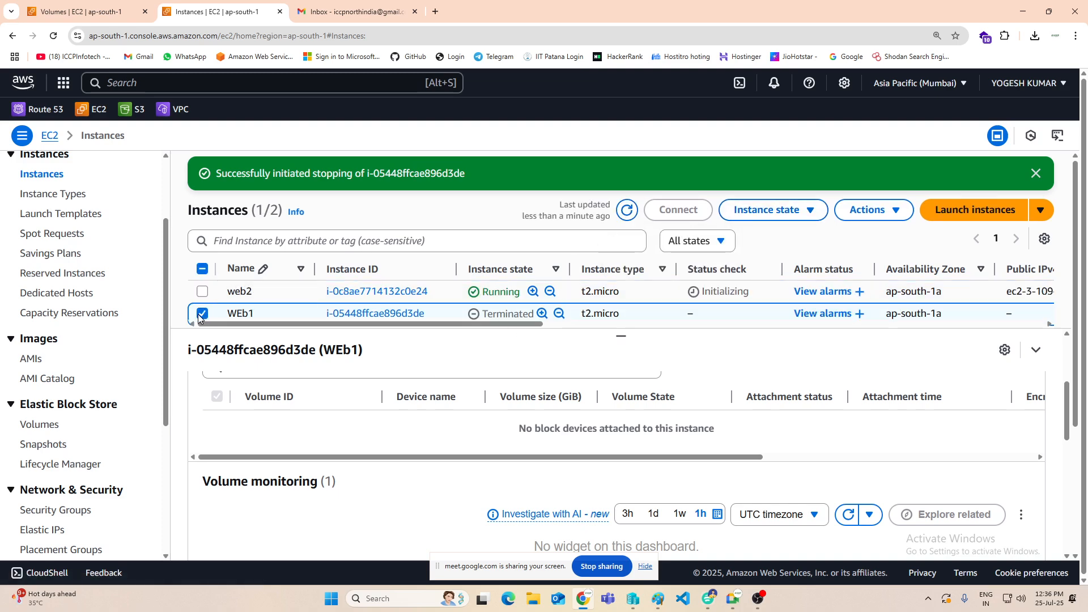
left_click(202, 314)
left_click(203, 291)
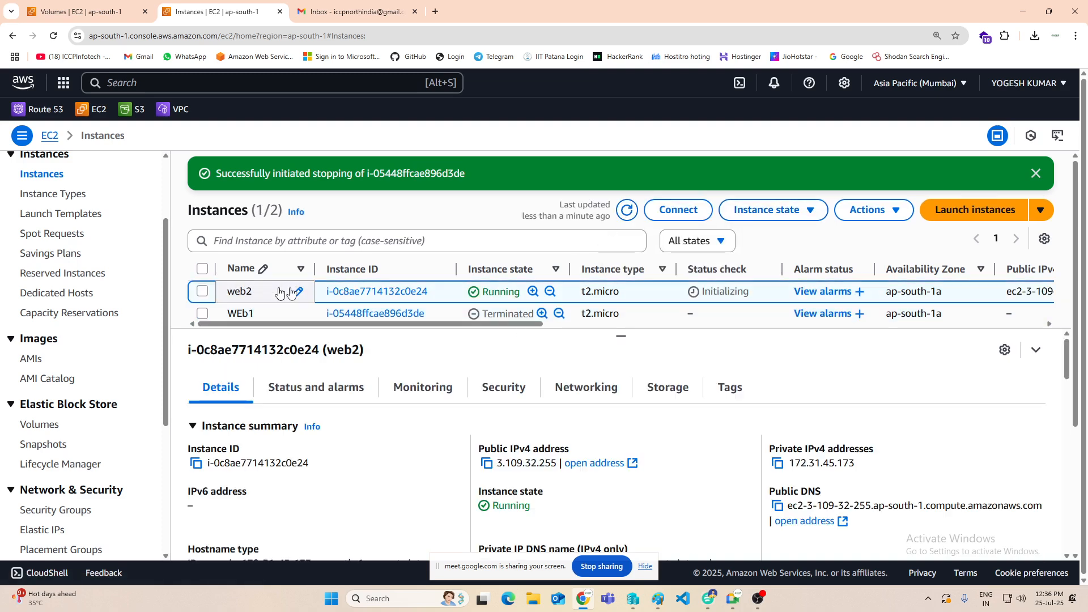
left_click(799, 212)
left_click(762, 241)
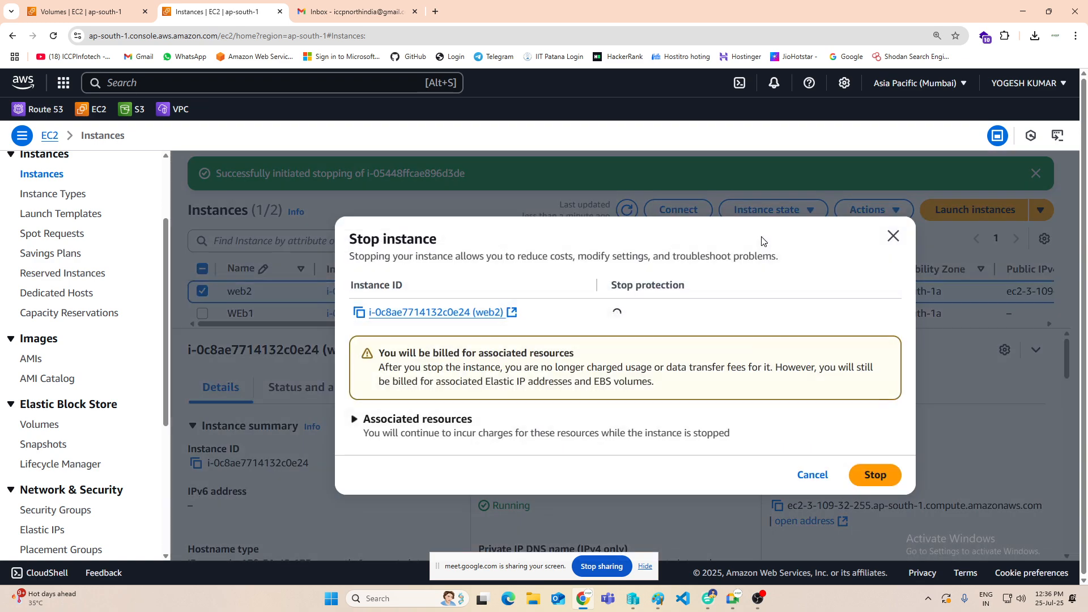
left_click(870, 478)
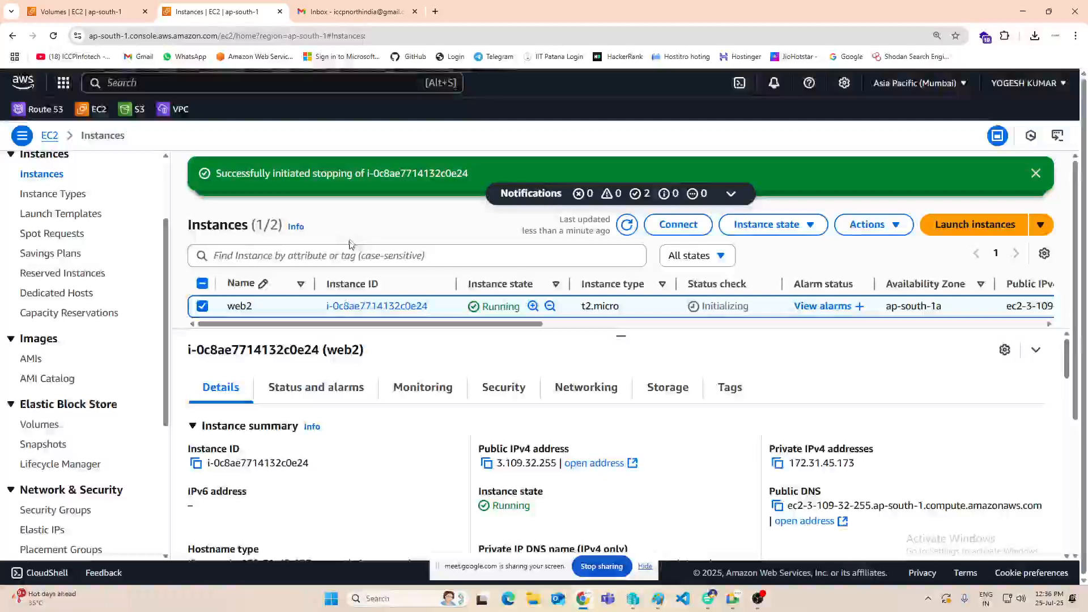
Step: Start launching another EC2 instance and name it Web3
left_click(998, 224)
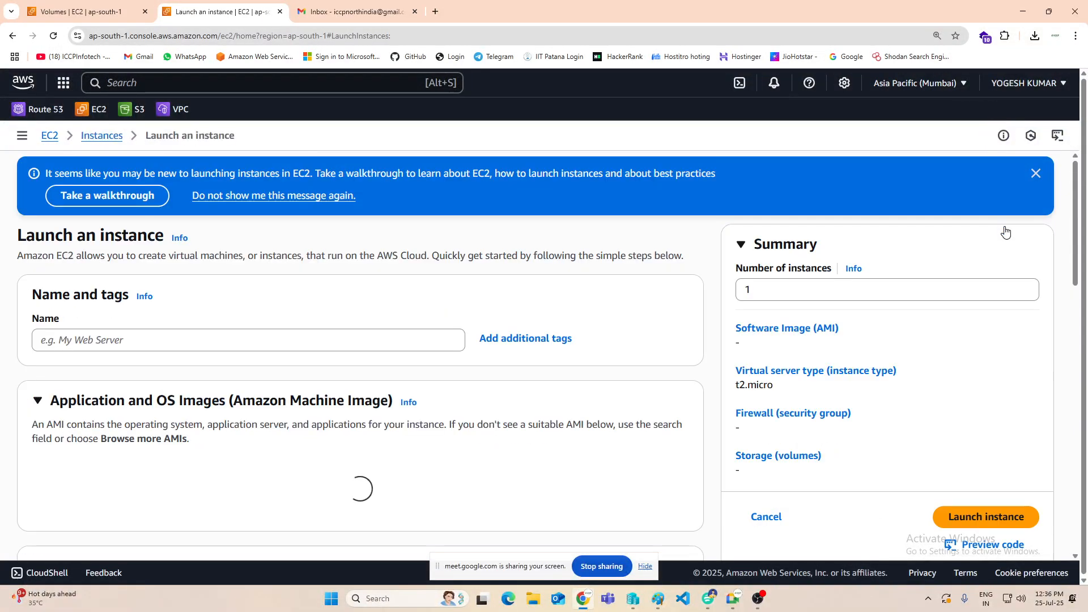
left_click(377, 342)
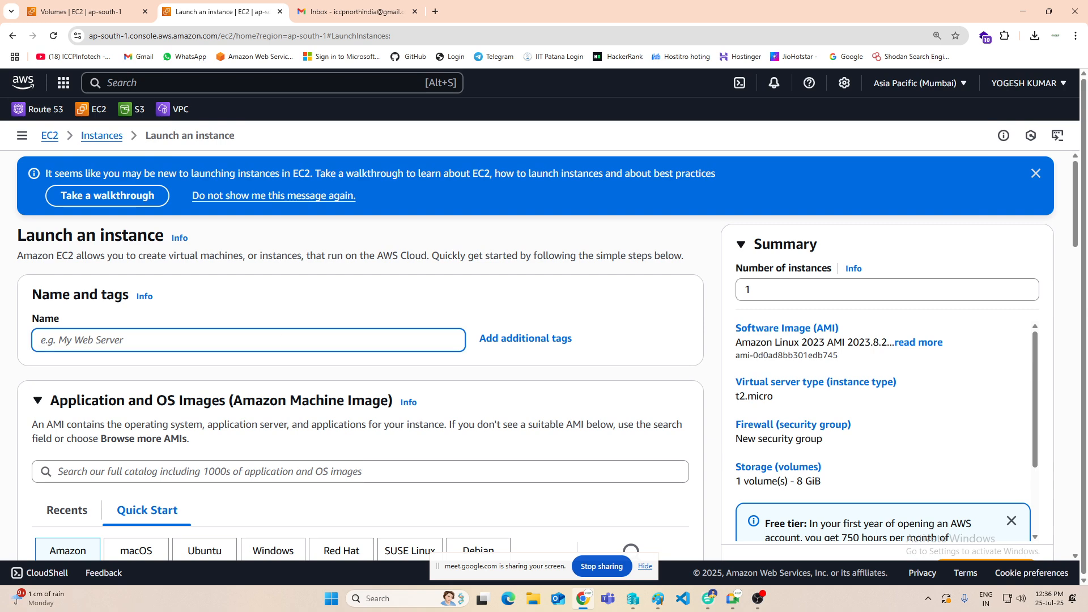
type("Web3")
Step: Choose the Windows quick-start image Microsoft Windows Server 2016 Base for the Web3 instance
scroll(274, 325, "down", 3)
scroll(276, 327, "down", 3)
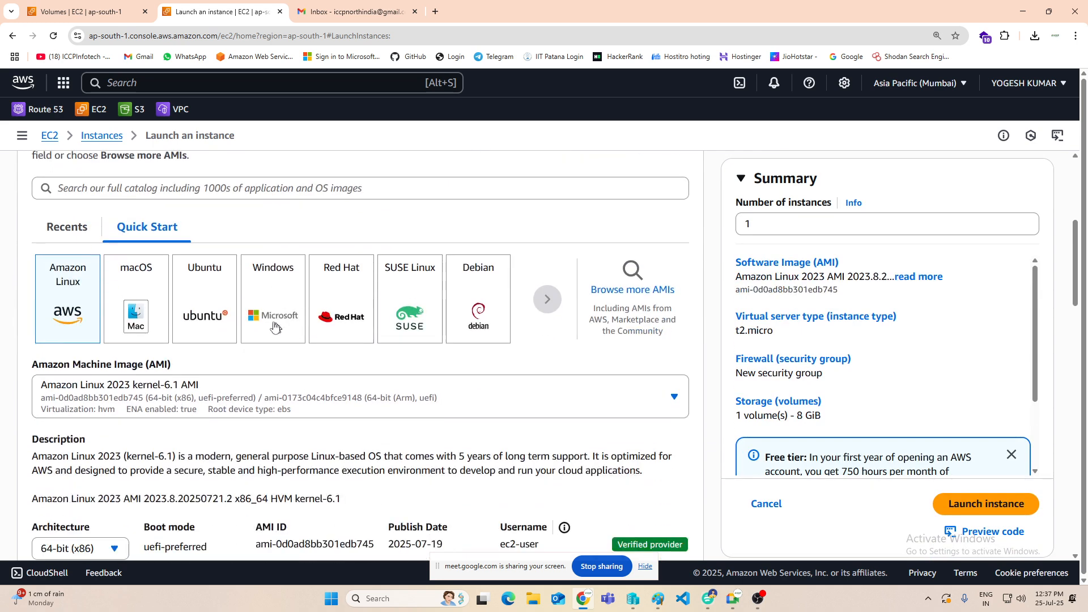
scroll(182, 296, "up", 3)
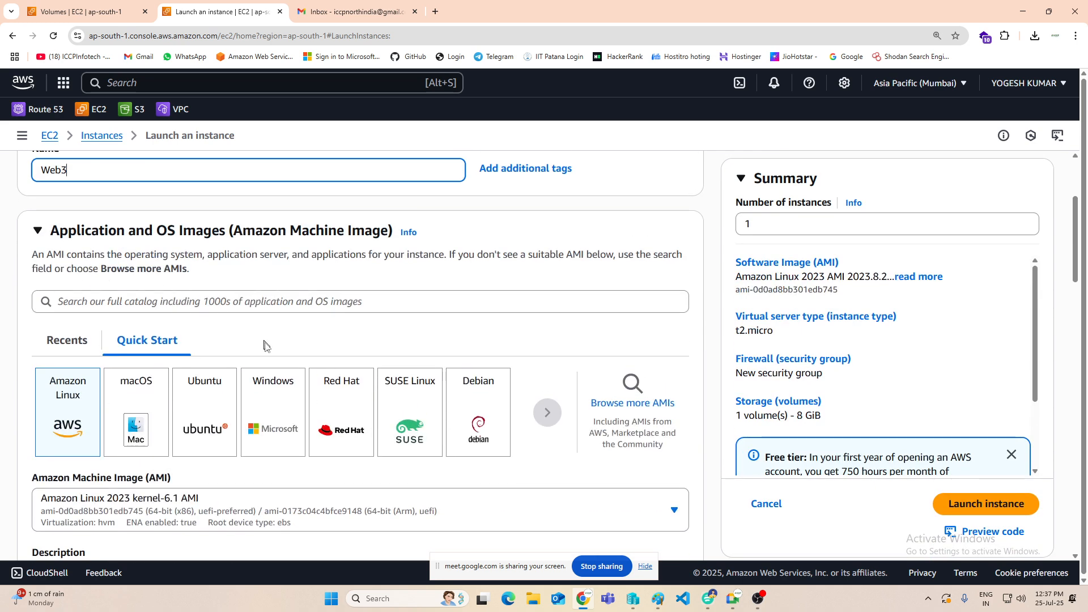
scroll(270, 418, "down", 1)
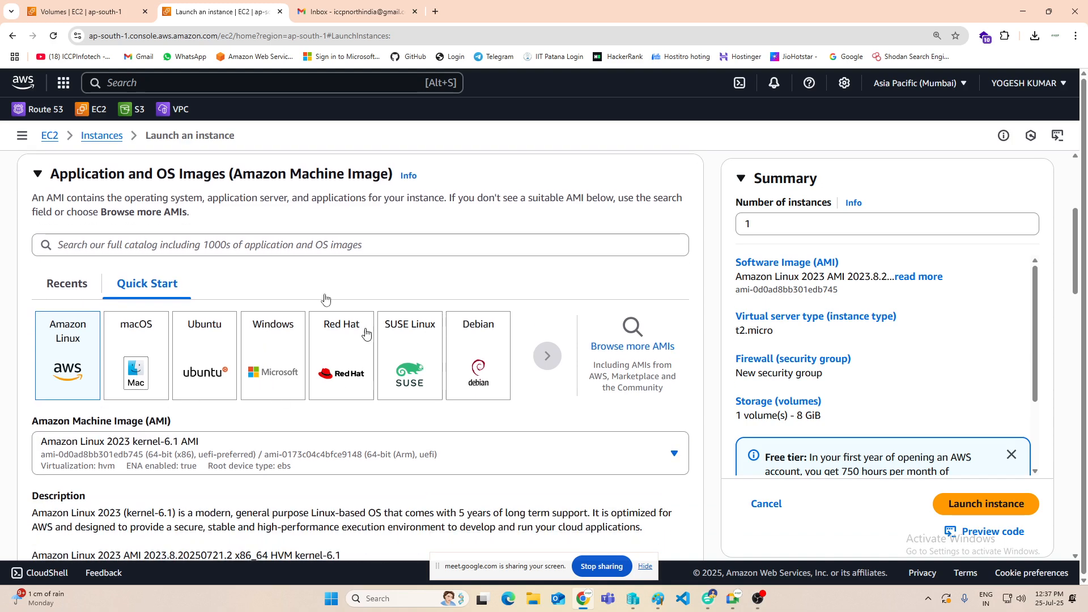
scroll(282, 355, "down", 1)
left_click(283, 319)
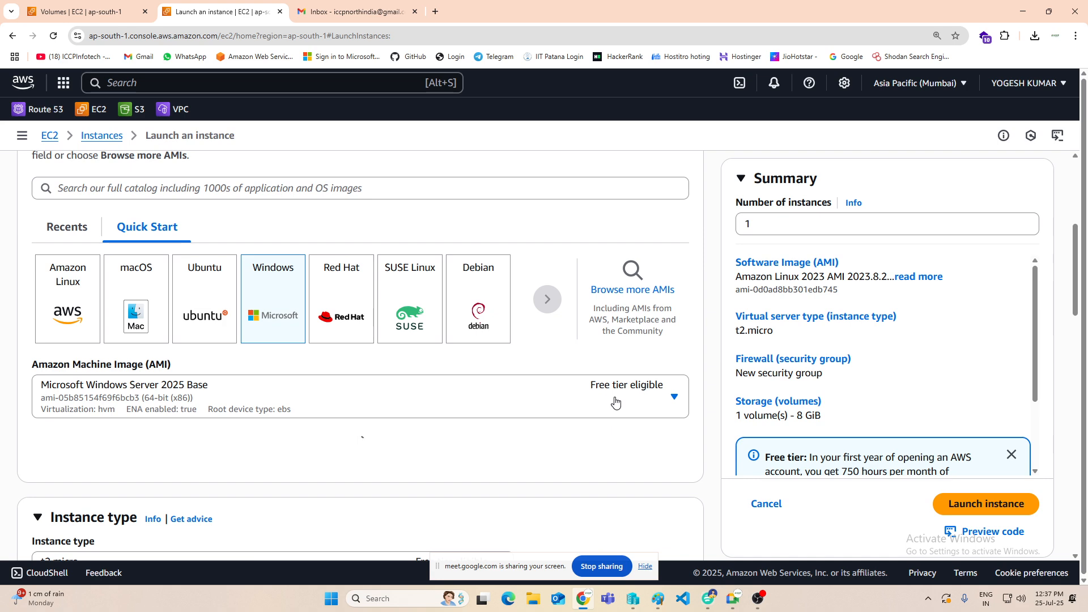
left_click(359, 397)
scroll(357, 318, "down", 3)
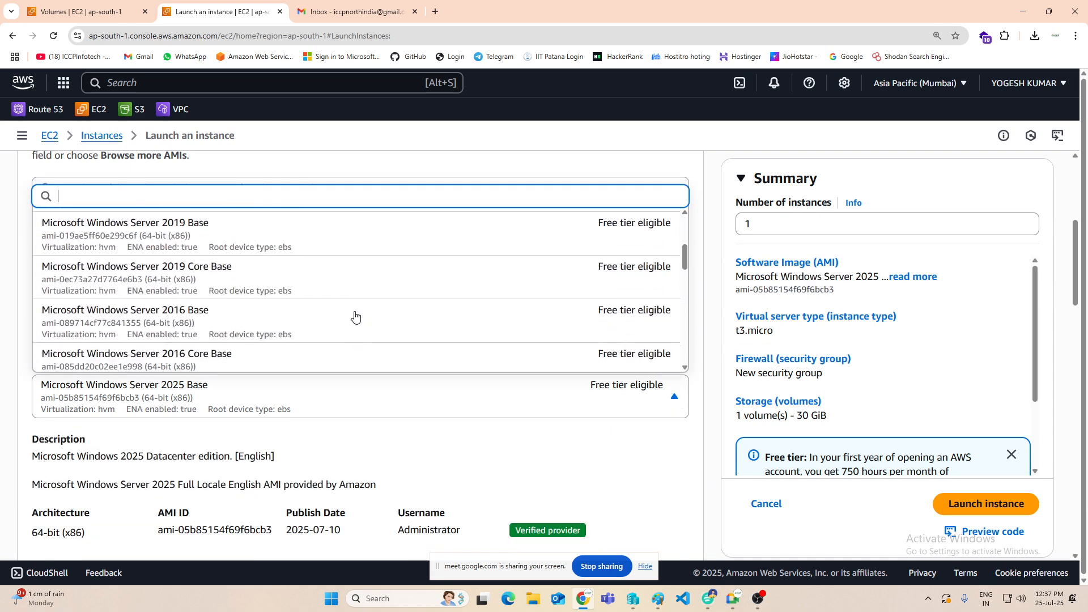
left_click(316, 339)
Step: Assign the existing key pair amikey to the Web3 instance, keeping the t2.micro type
scroll(450, 408, "down", 4)
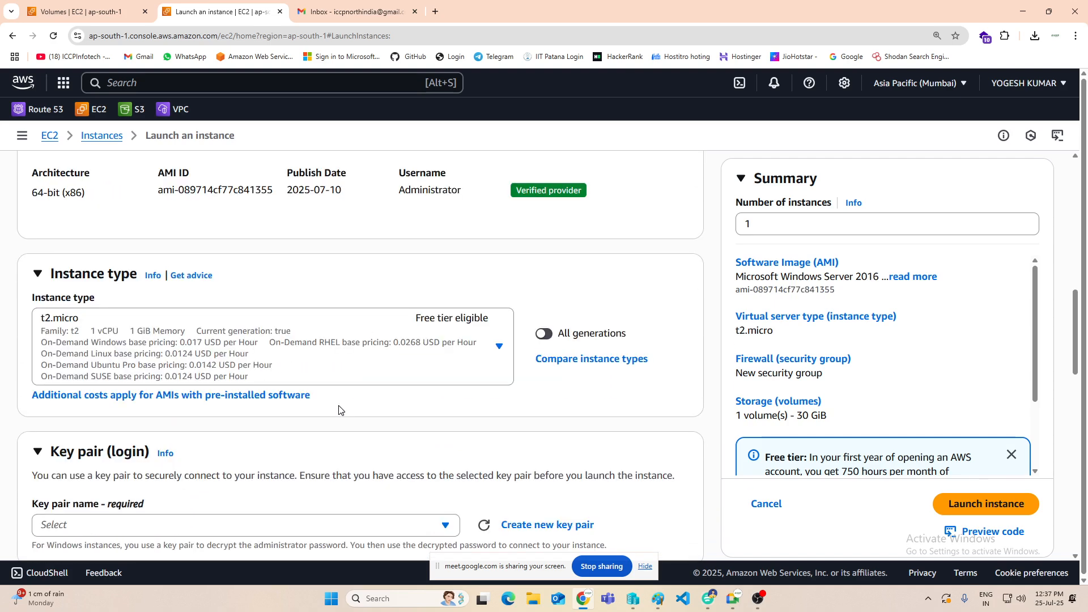
scroll(362, 306, "down", 2)
left_click(229, 418)
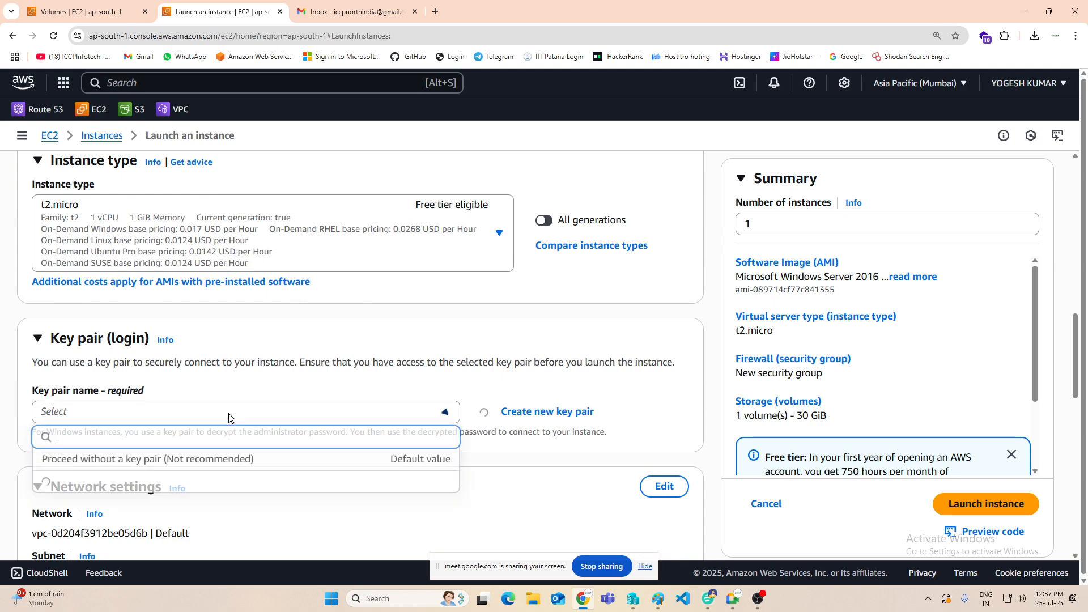
left_click(105, 483)
Step: Edit the network settings and place the instance in the default VPC's subnet in availability zone ap-south-1a
scroll(388, 296, "down", 3)
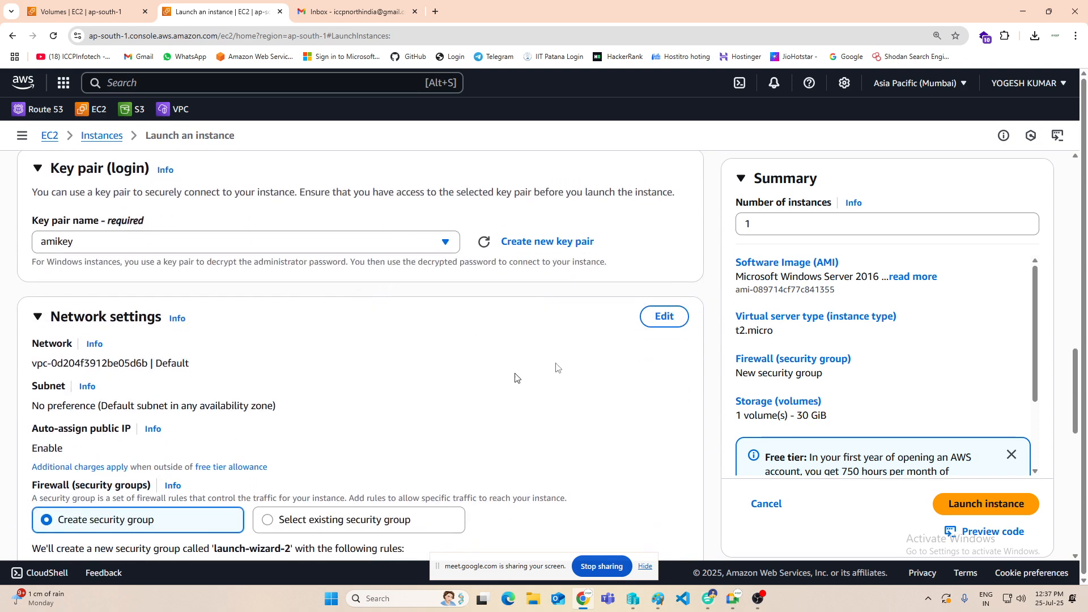
left_click(664, 316)
scroll(272, 419, "down", 2)
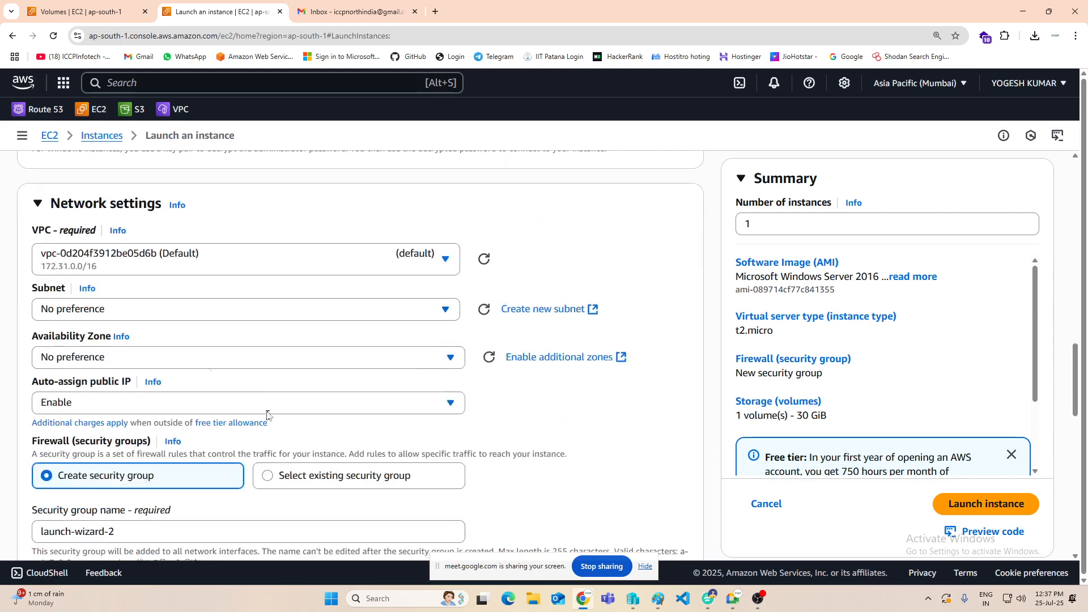
left_click(177, 313)
left_click(371, 442)
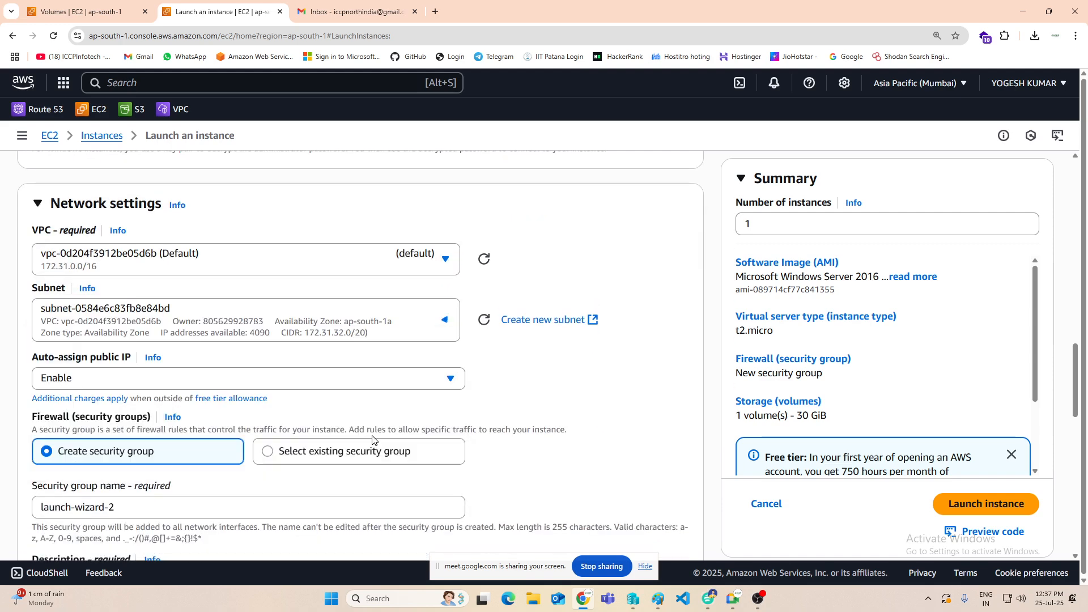
Step: Use an existing security group for the instance and select mySG
scroll(372, 440, "down", 2)
left_click(328, 340)
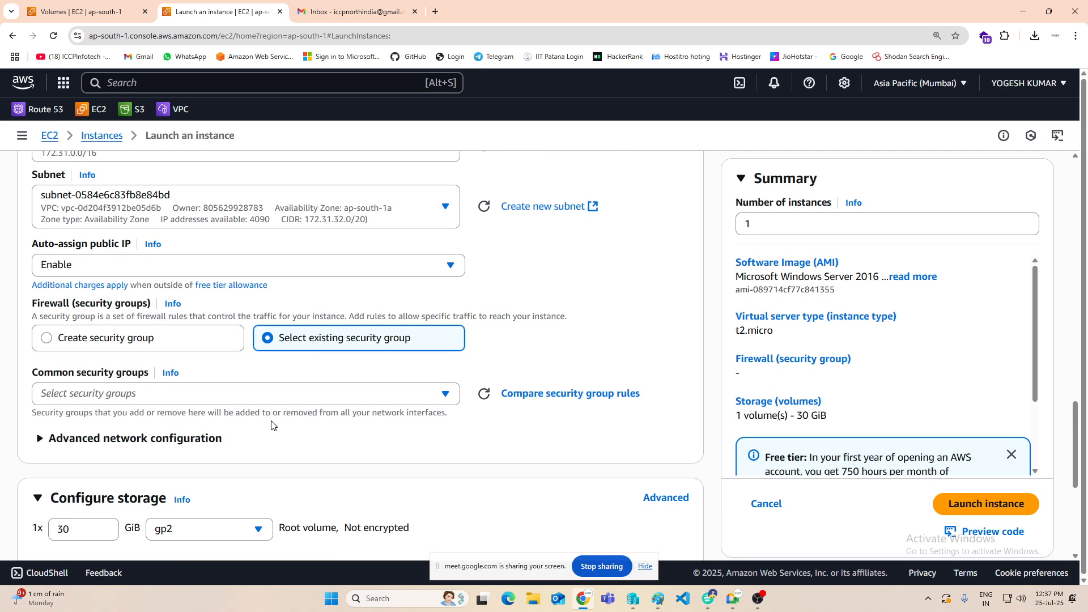
left_click(267, 396)
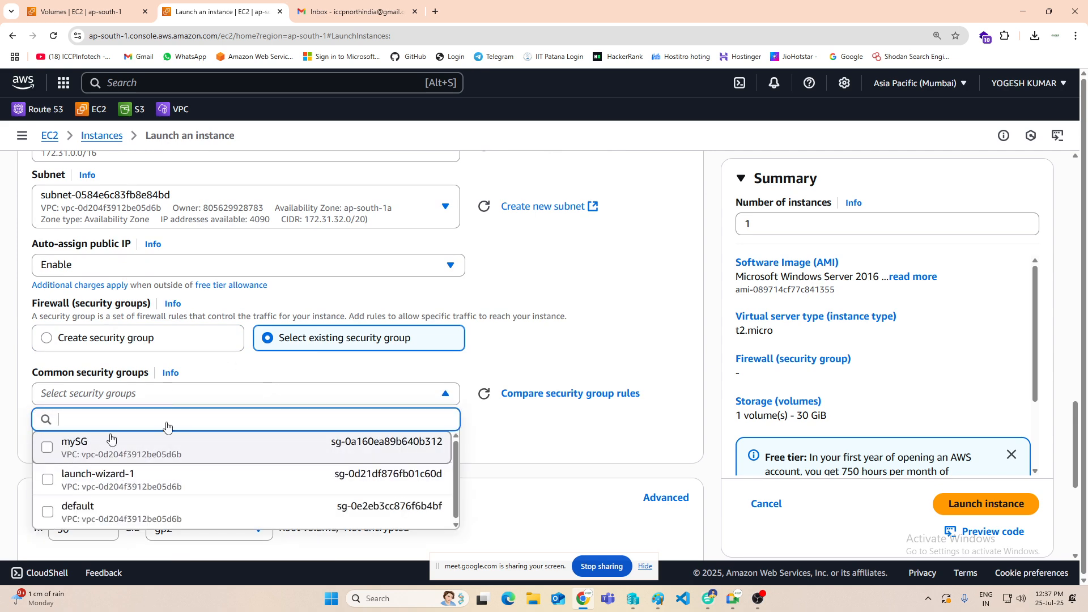
left_click(112, 442)
Step: Show the advanced storage details and set Delete on termination to No for the 30 GiB root volume
scroll(148, 395, "down", 3)
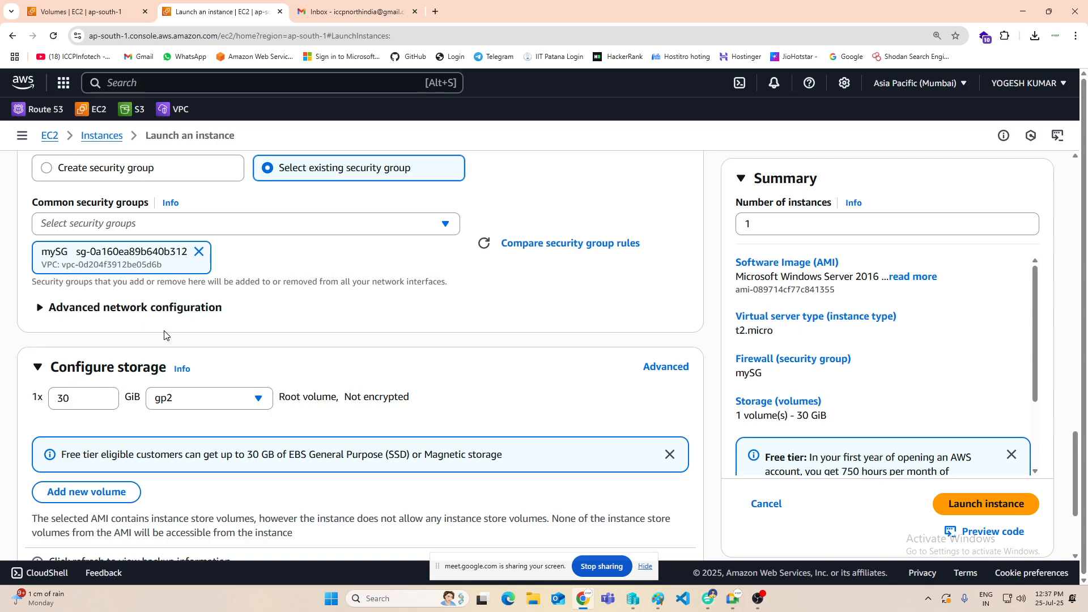
scroll(164, 335, "down", 2)
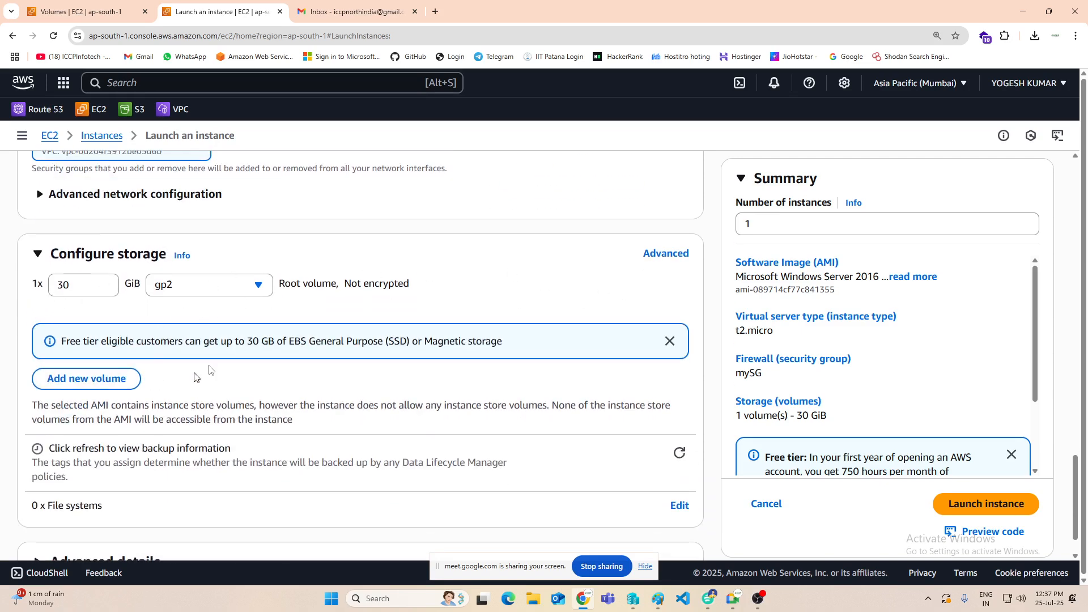
left_click(660, 258)
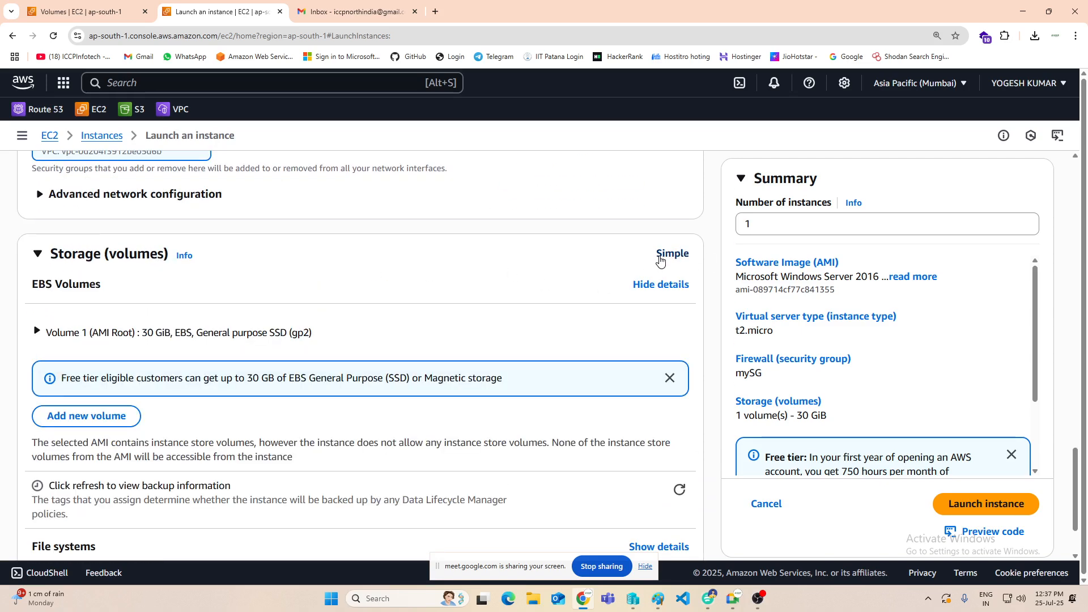
left_click(37, 333)
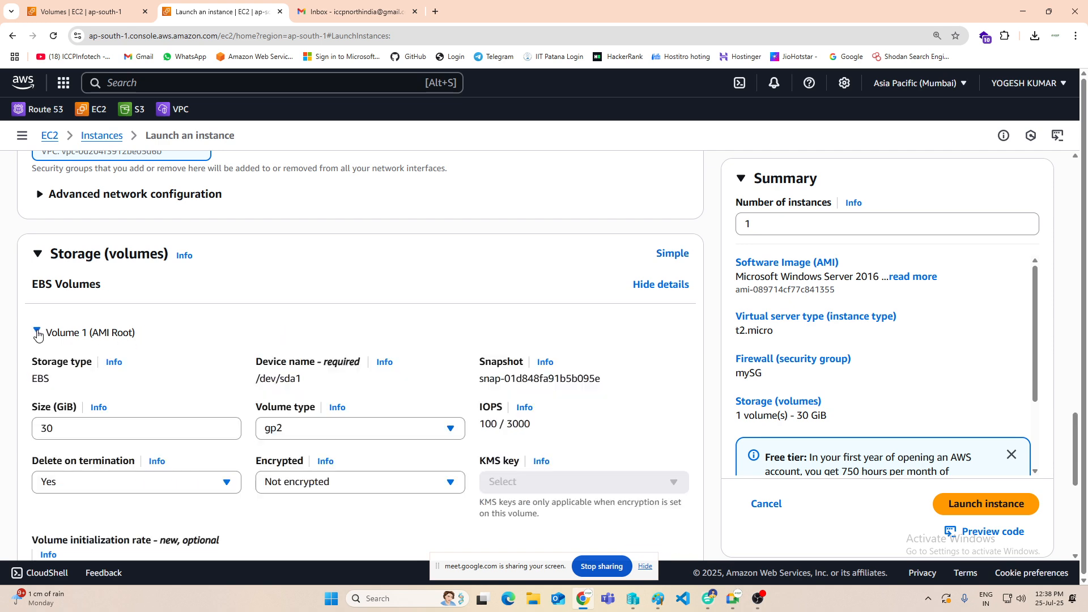
scroll(126, 357, "down", 2)
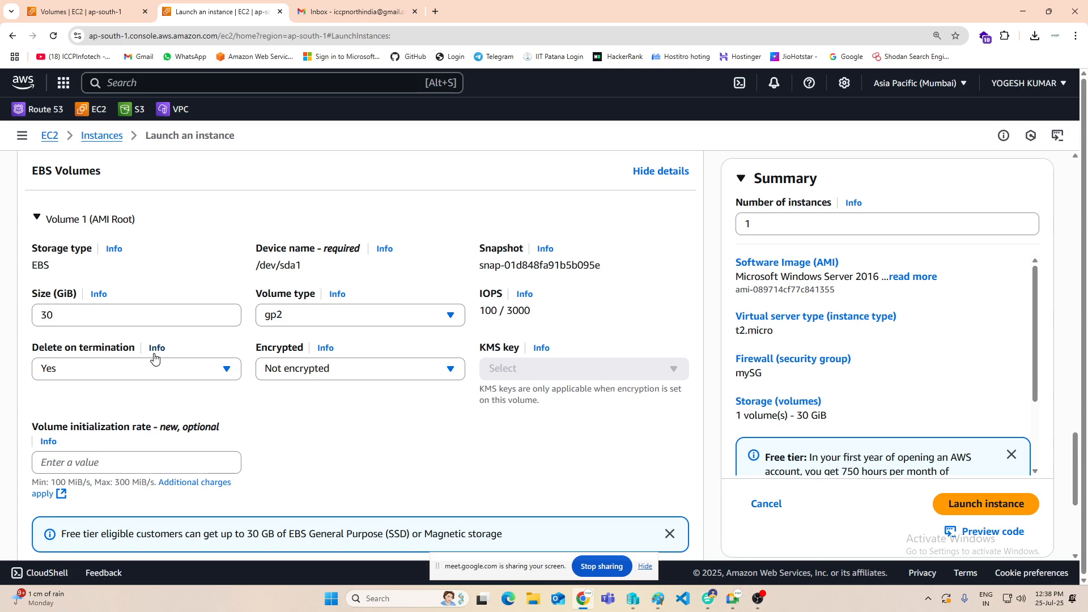
left_click(70, 378)
left_click(66, 416)
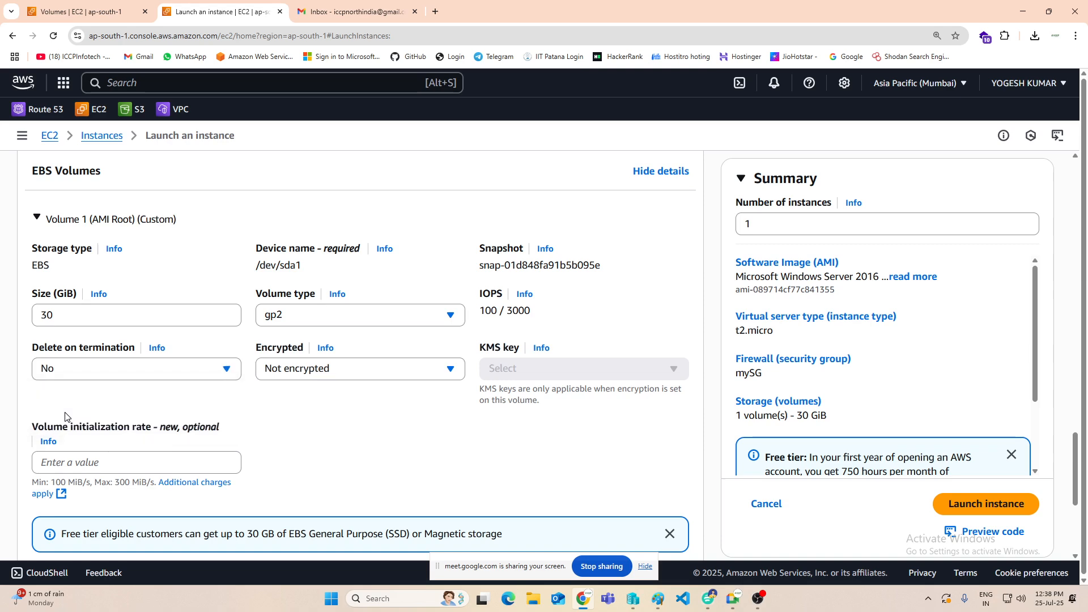
Step: Launch the Web3 instance, return to the instances list, dismiss the notifications and refresh the list
left_click(1020, 512)
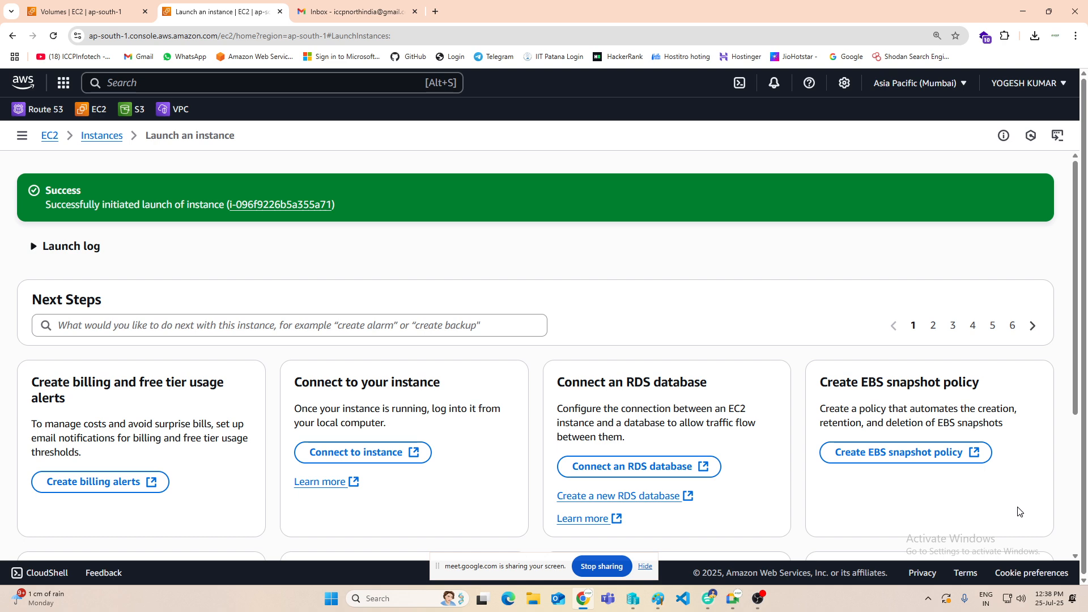
left_click(101, 136)
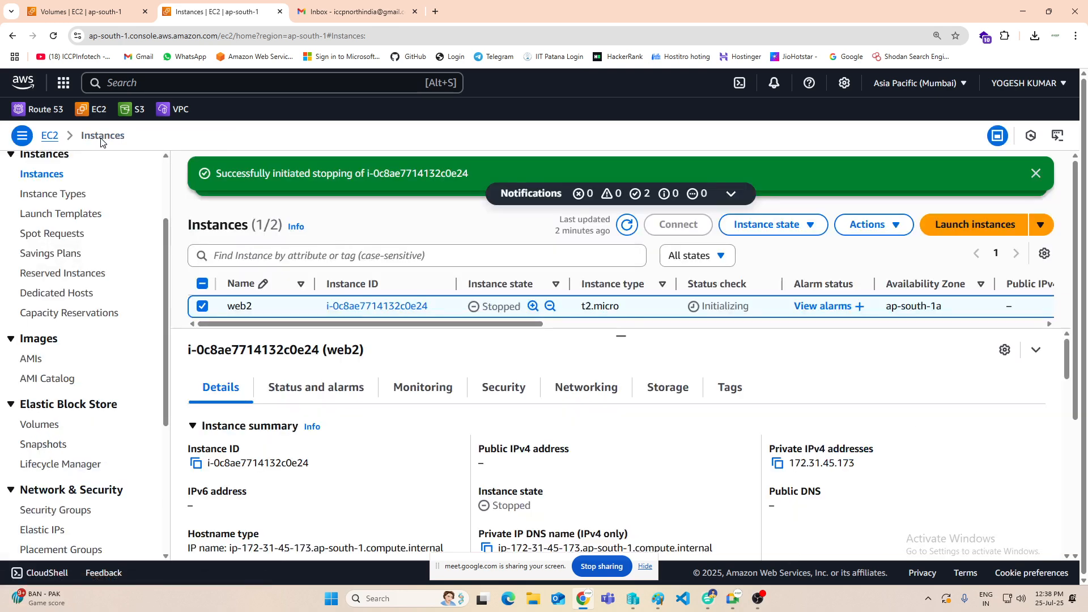
left_click(1036, 174)
left_click(1036, 173)
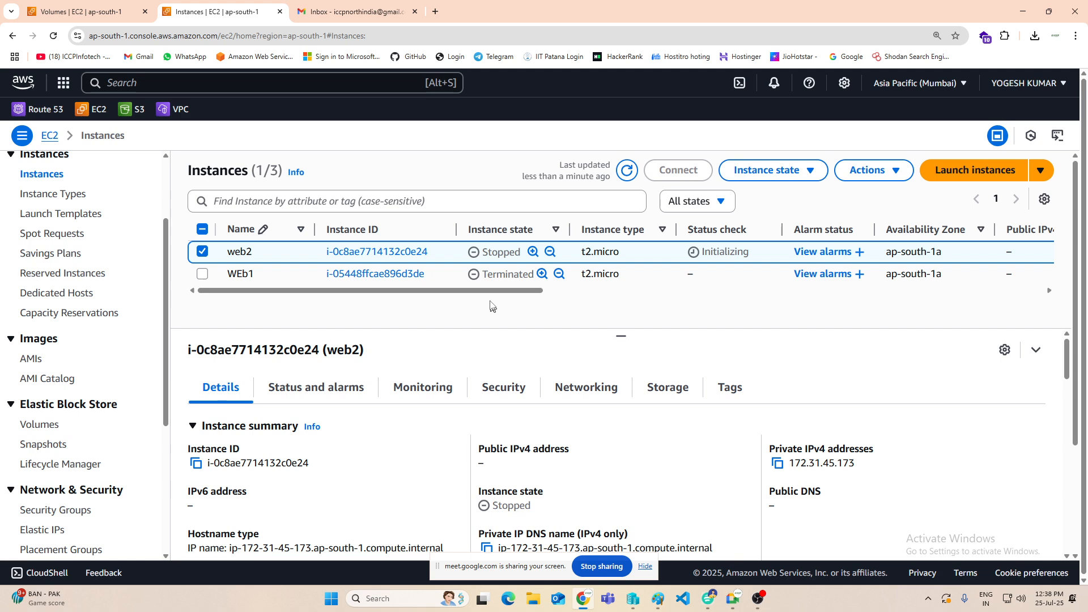
left_click(629, 171)
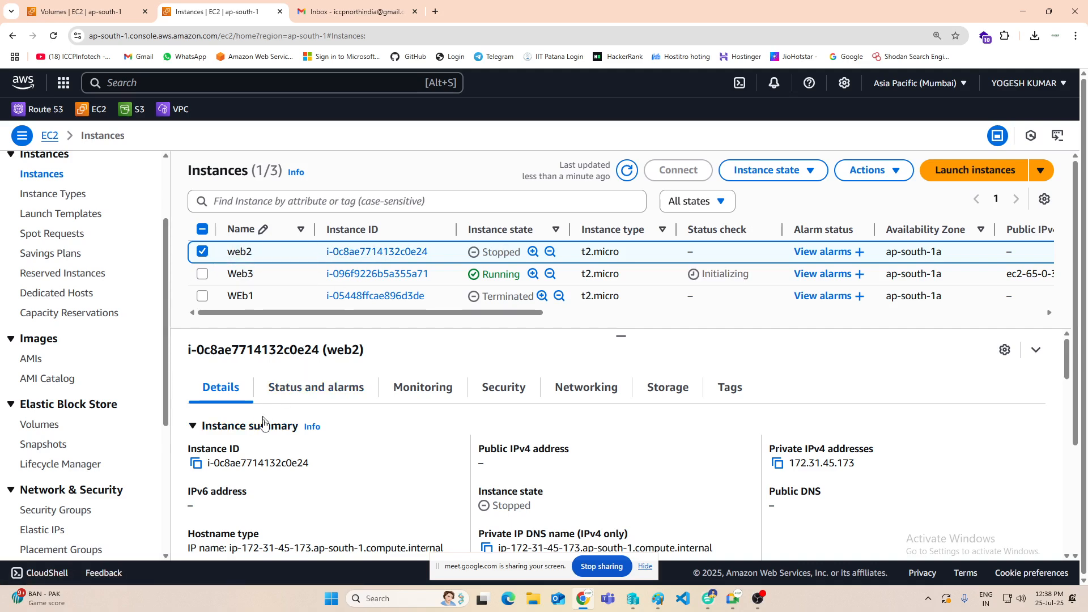
Step: Open the root volume WEB2-O/S from the stopped web2 instance's storage details and detach it
left_click(663, 388)
scroll(287, 491, "down", 1)
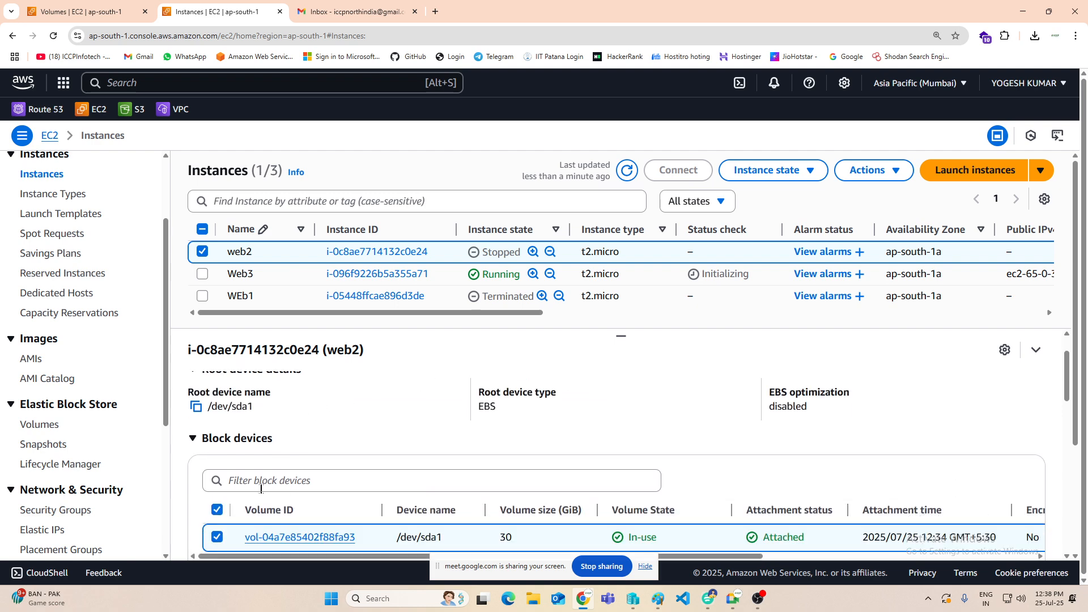
scroll(260, 489, "down", 1)
left_click(266, 481)
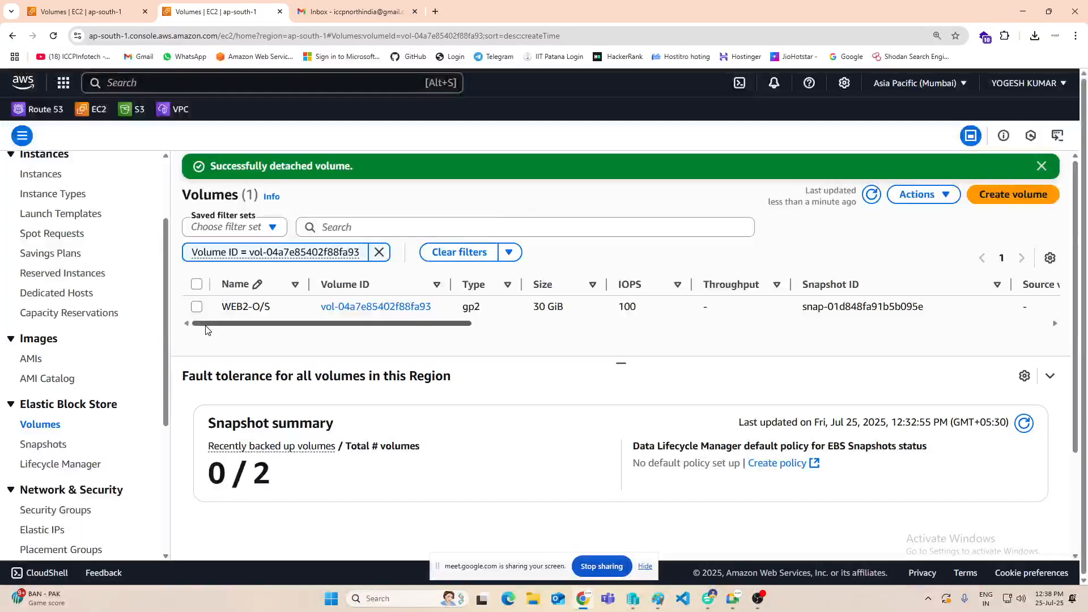
left_click(196, 306)
left_click(939, 196)
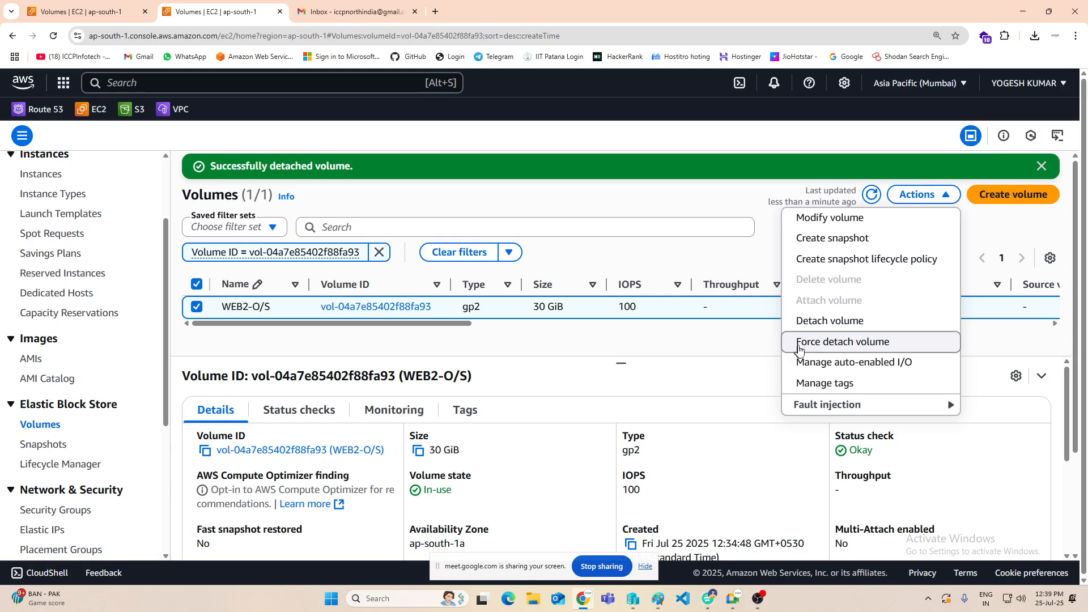
left_click(831, 322)
left_click(789, 413)
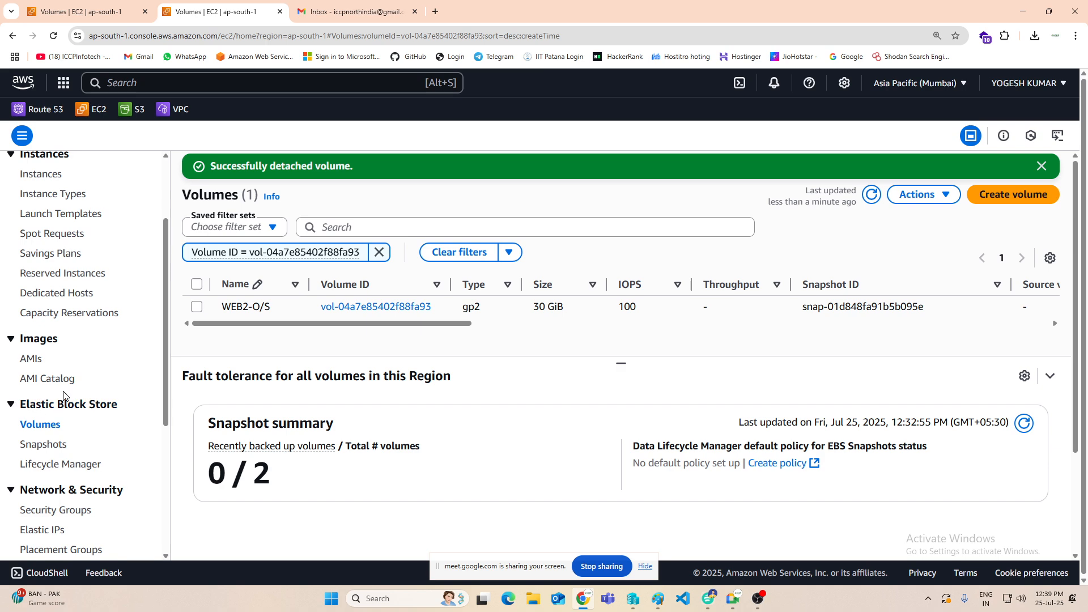
Step: Show the unfiltered list of all volumes and enlarge the list area so every row fits
scroll(34, 368, "down", 1)
left_click(34, 369)
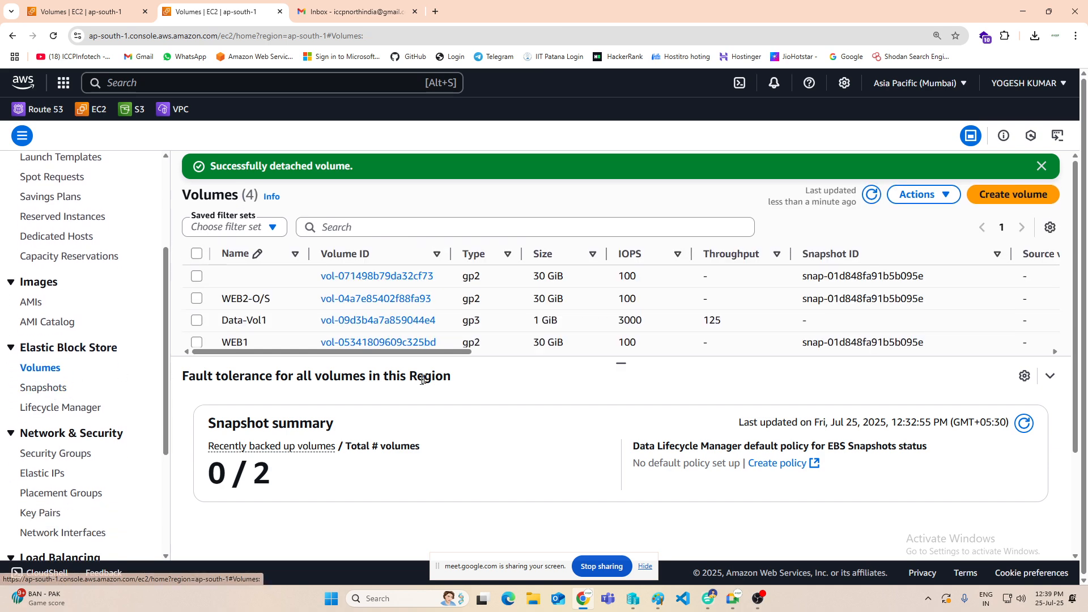
left_click_drag(622, 374, 624, 471)
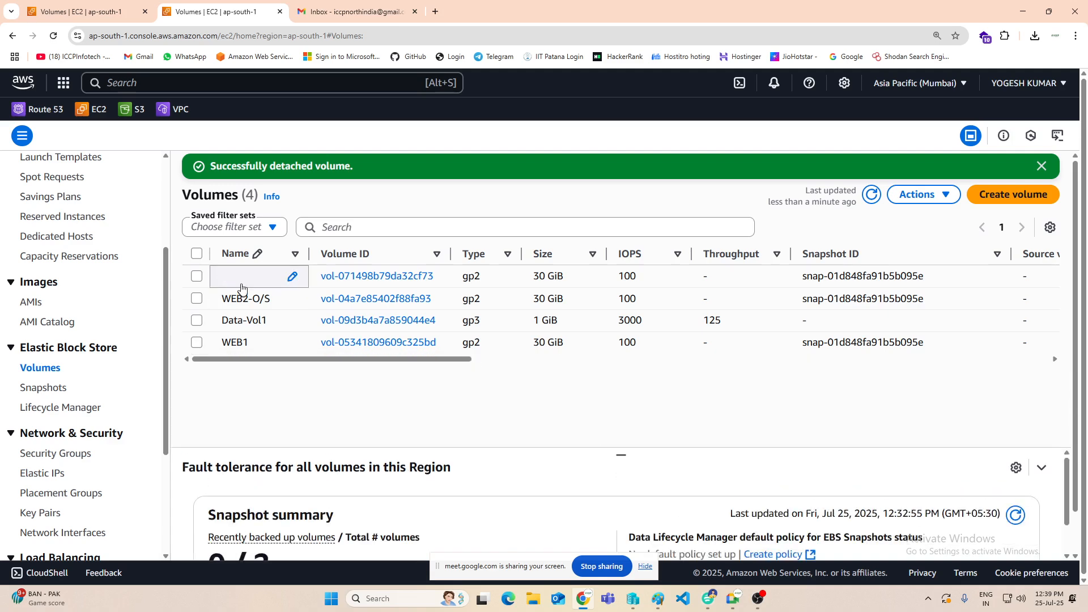
left_click(281, 277)
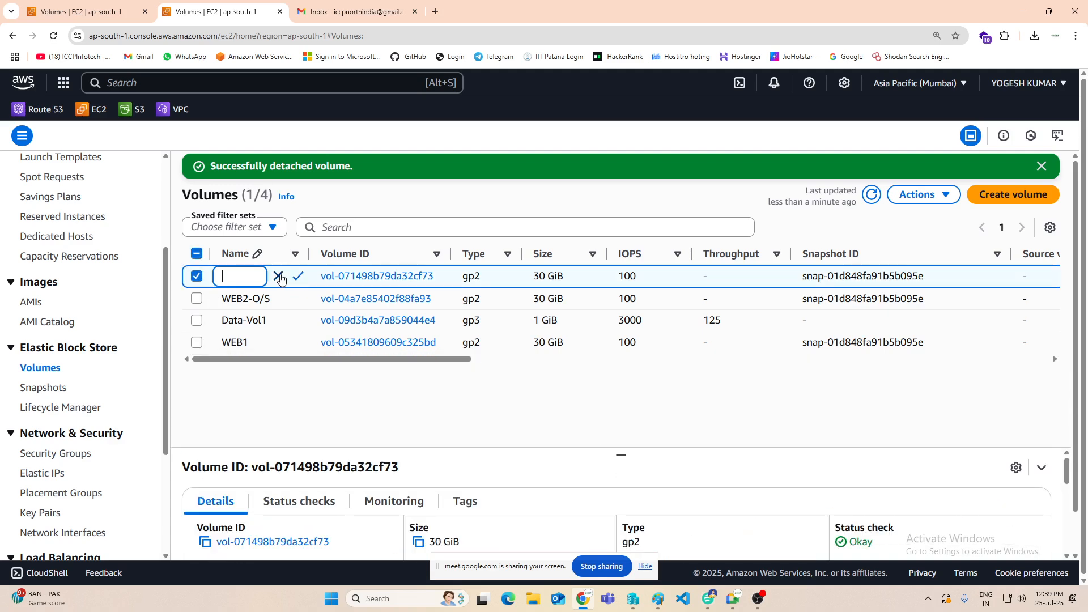
type("WEB3-os")
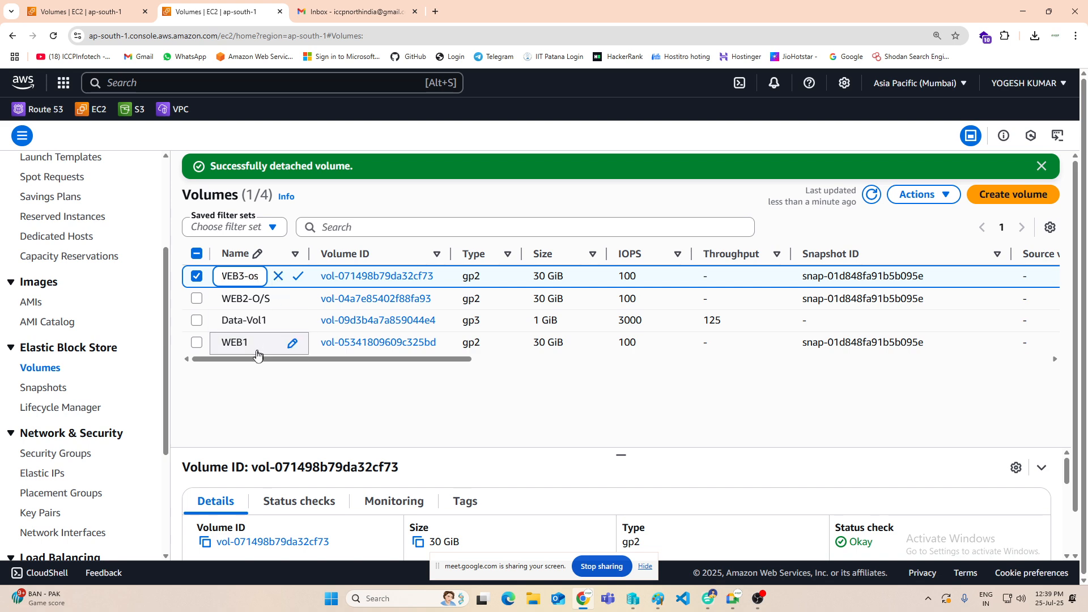
left_click(244, 388)
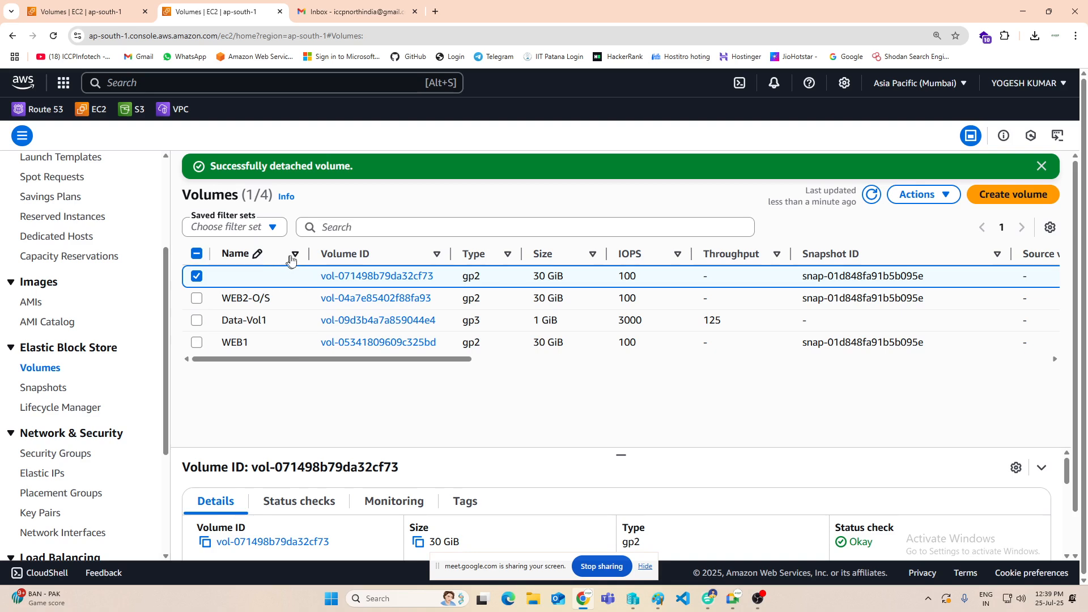
Step: Name the unnamed 30 GiB volume Web3-OS and save the name
left_click(290, 276)
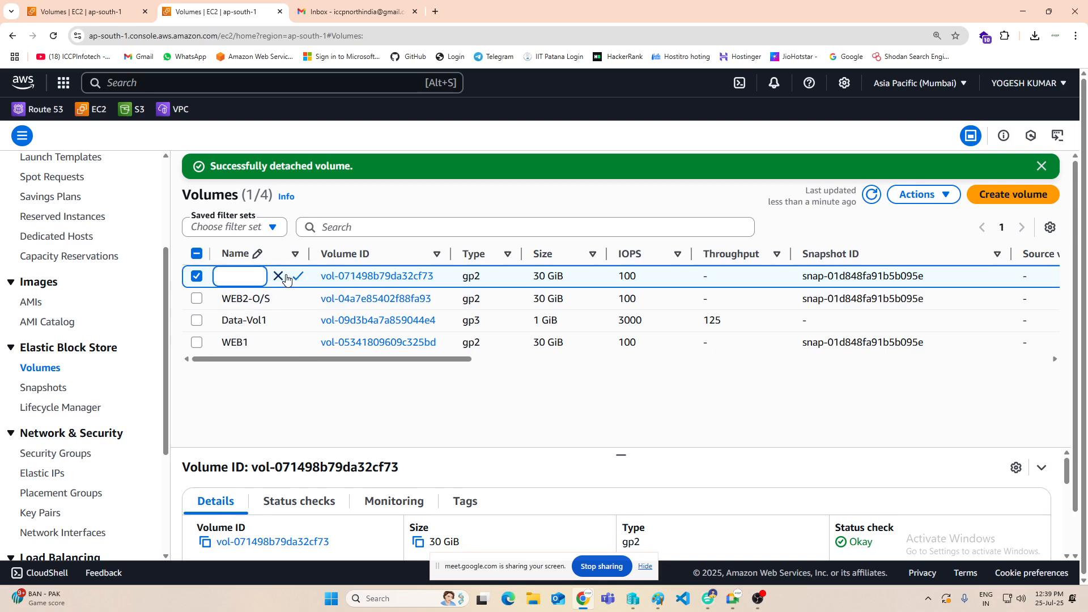
type("Web3-OS")
left_click(298, 277)
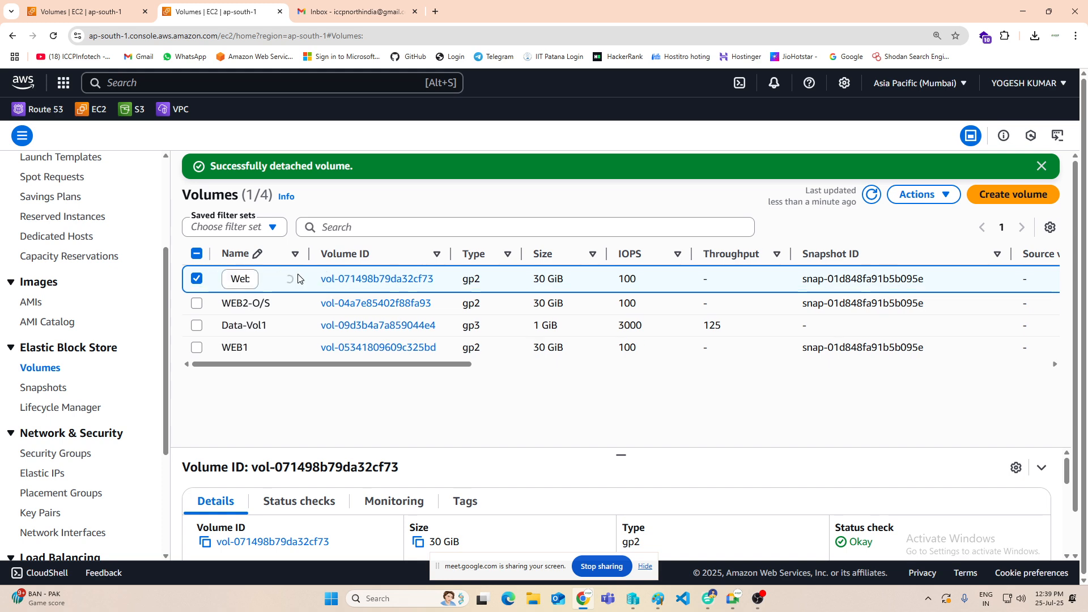
Step: Refresh the volumes list and permanently delete the detached WEB2-O/S volume, confirming with the word delete
left_click(871, 194)
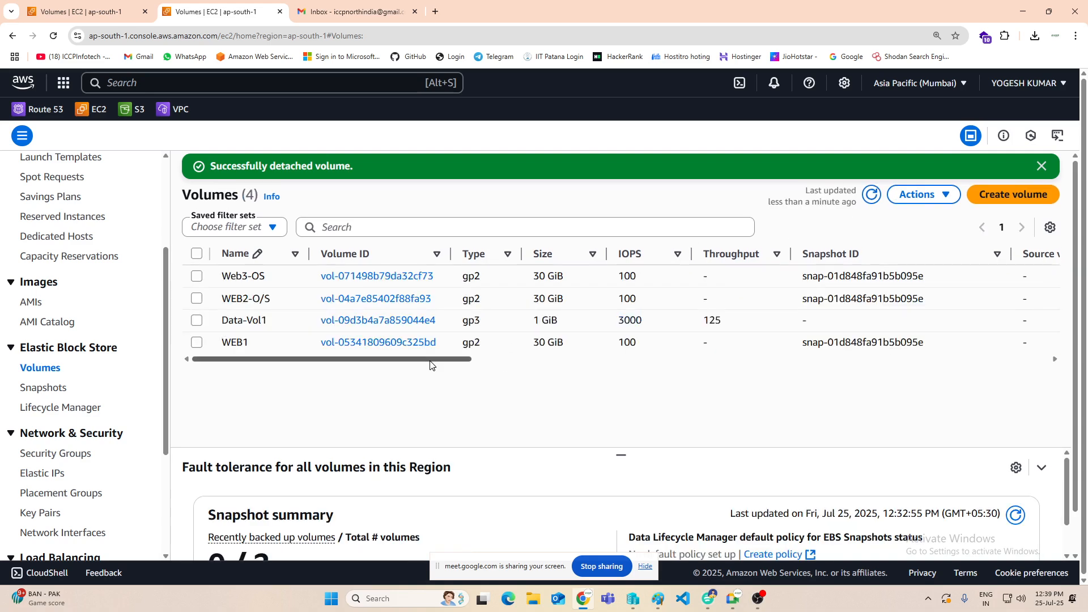
left_click_drag(430, 361, 629, 367)
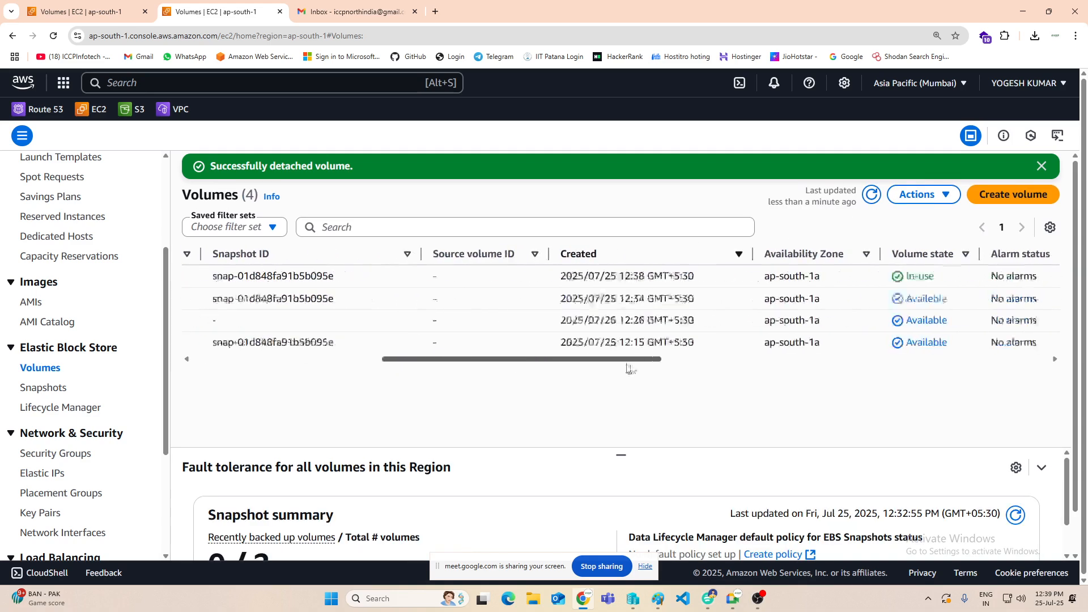
left_click_drag(559, 365, 266, 363)
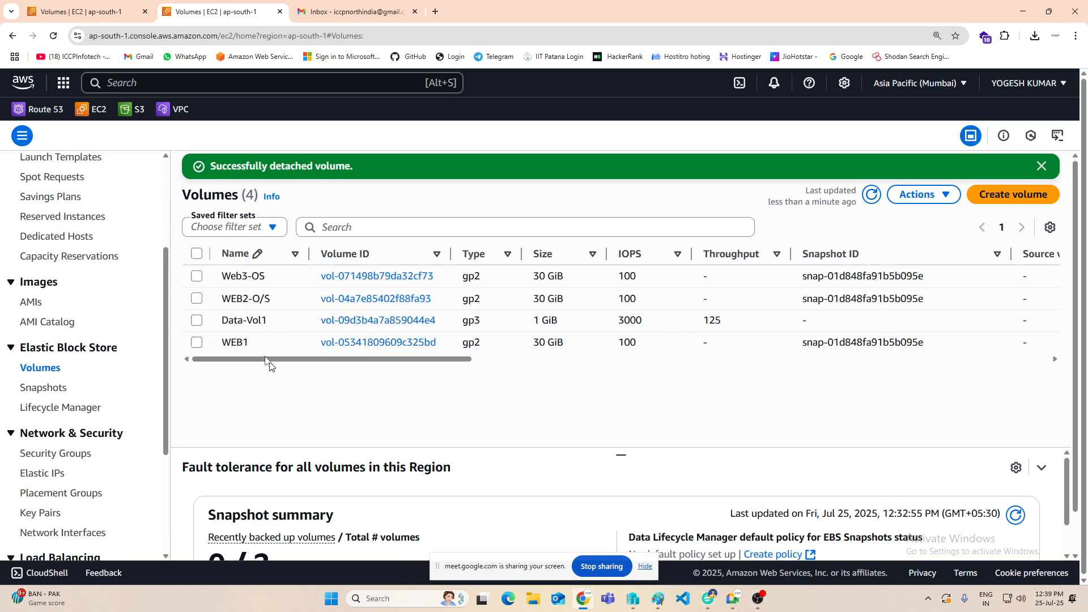
left_click(197, 298)
left_click(939, 195)
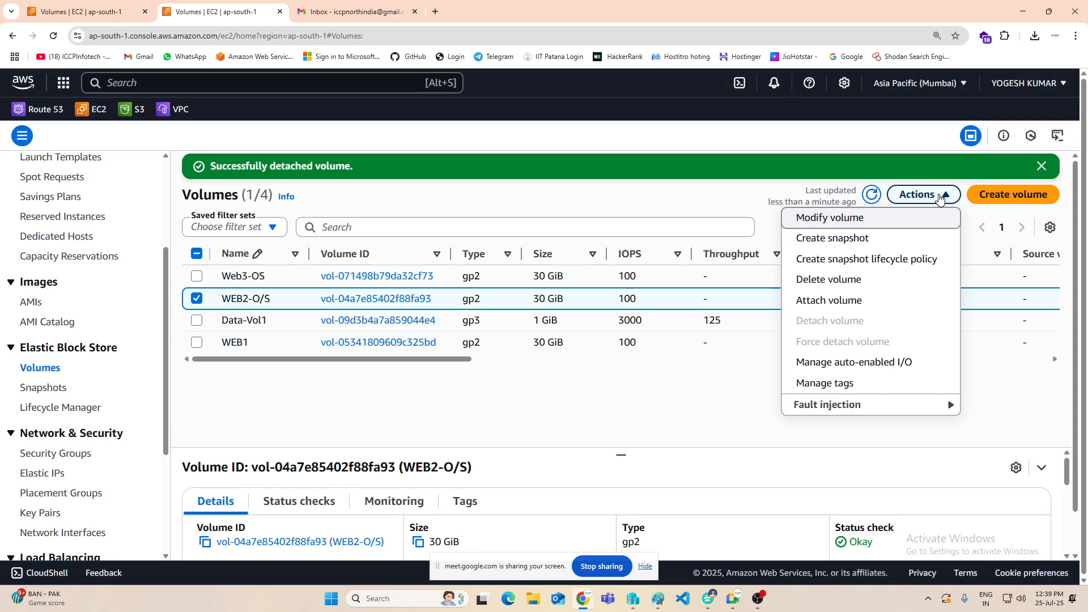
left_click(835, 280)
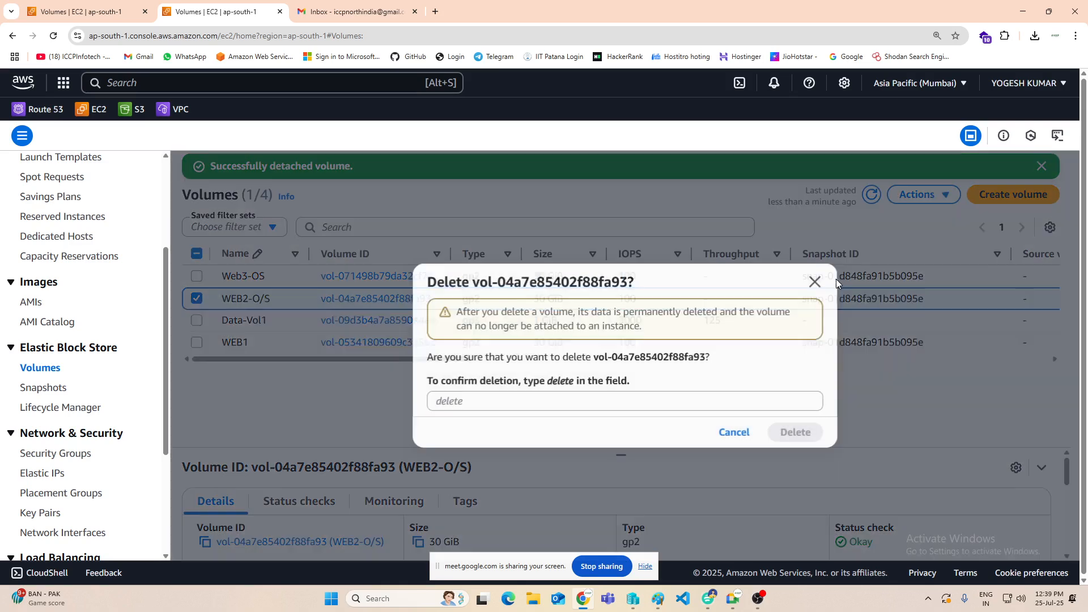
left_click(625, 401)
type("d")
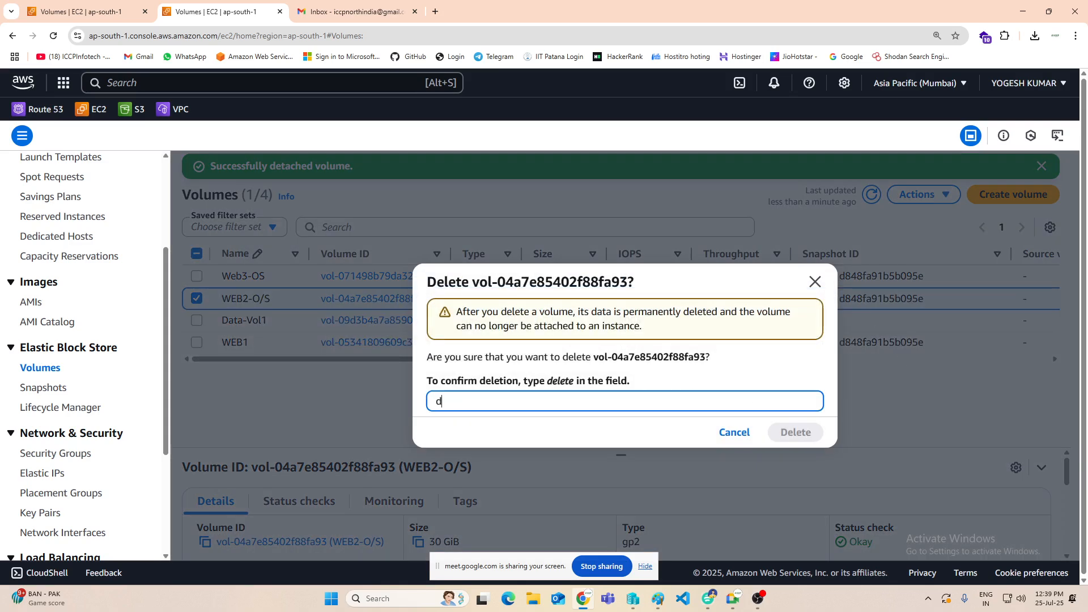
type("elete")
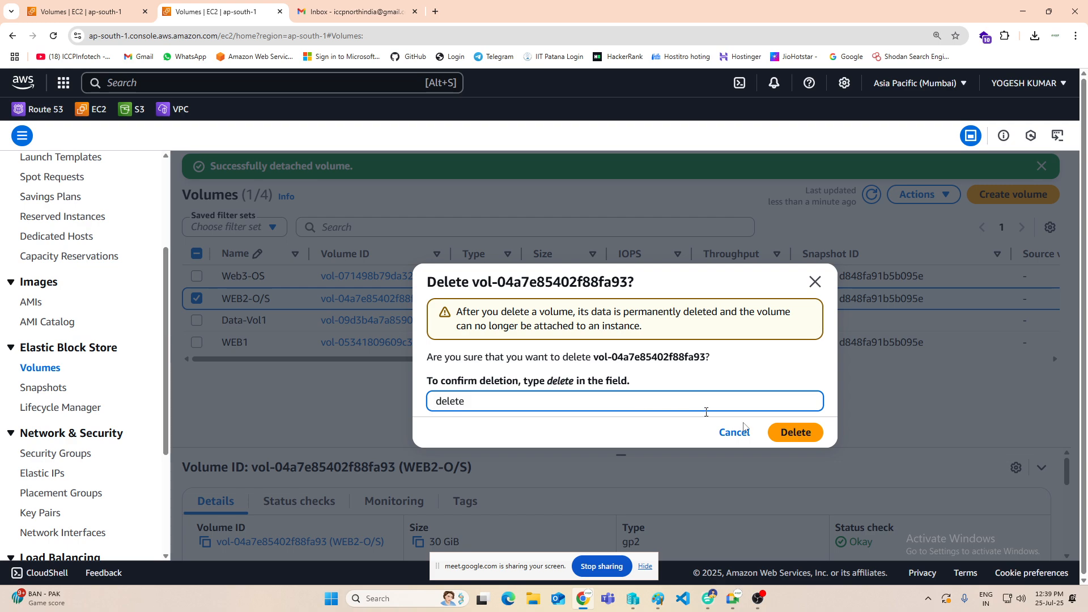
left_click(804, 432)
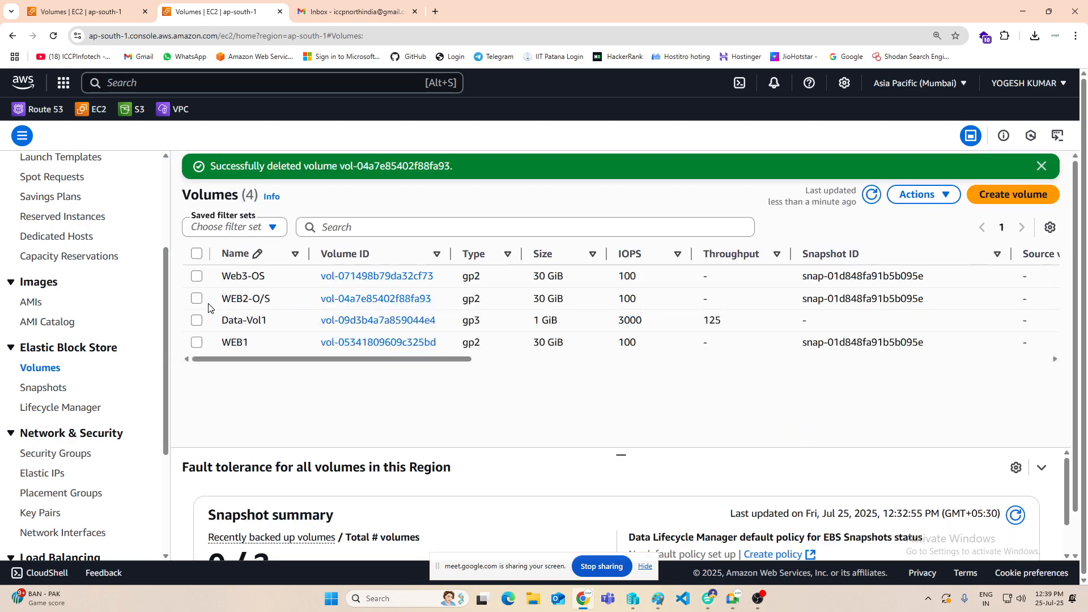
Step: Attach the WEB1 volume to the stopped web2 instance as its root device /dev/sda1
left_click(197, 343)
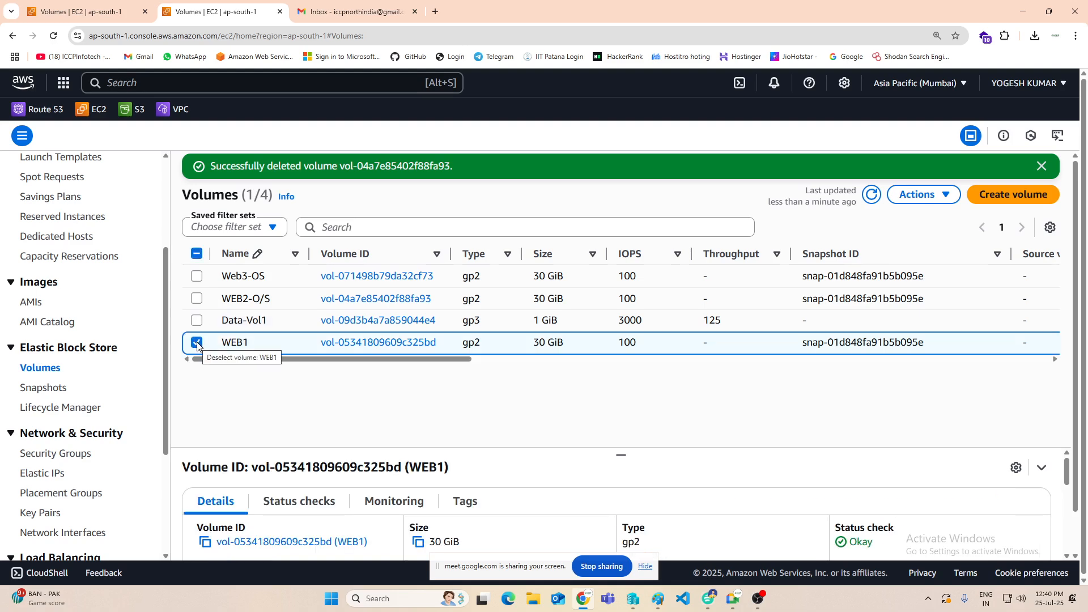
left_click(946, 205)
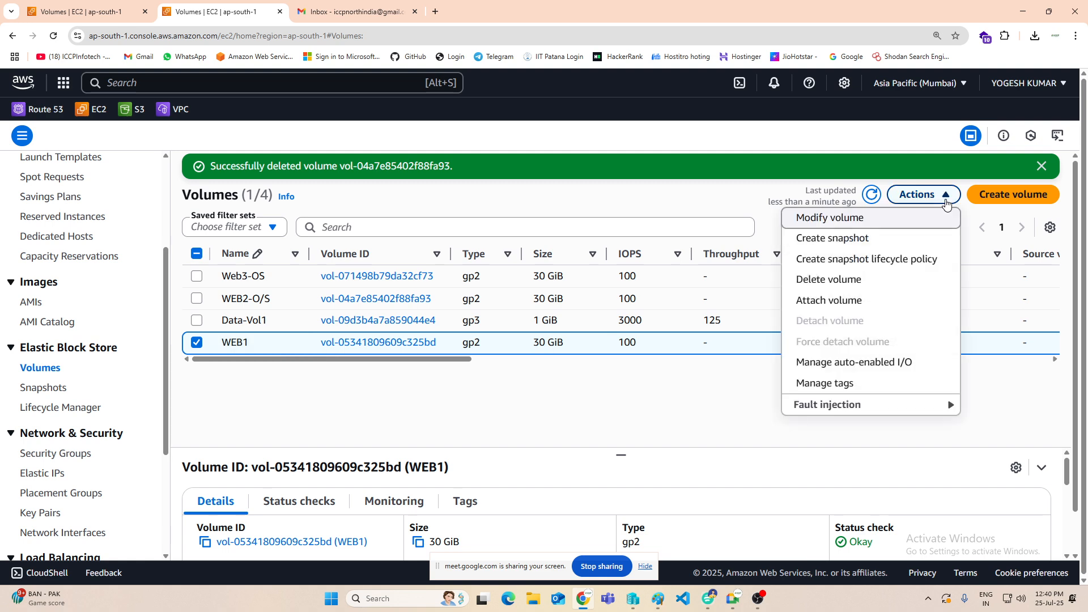
left_click(807, 305)
left_click(122, 368)
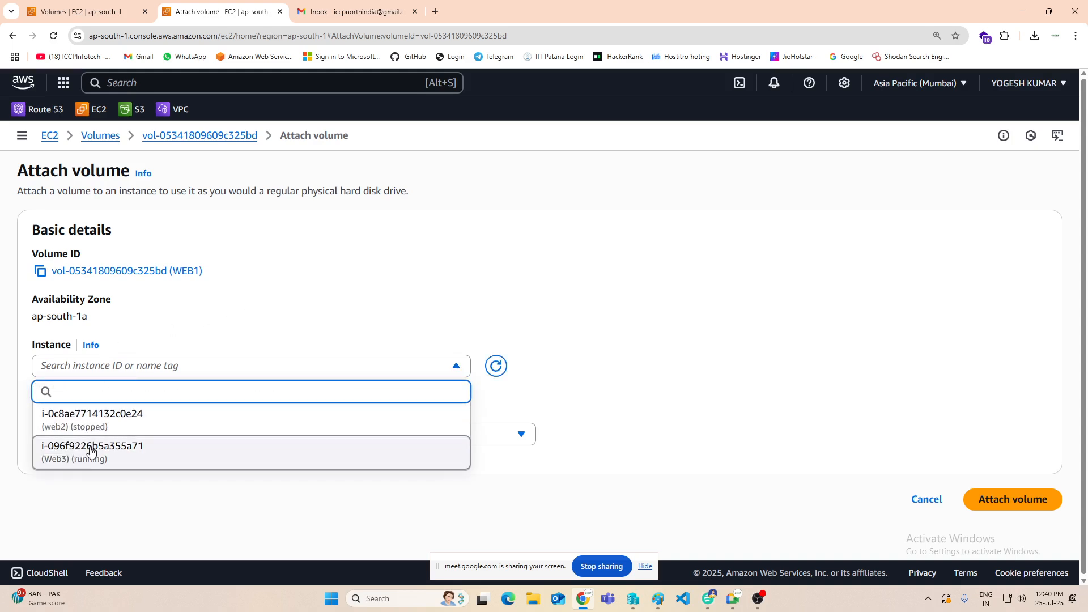
left_click(65, 422)
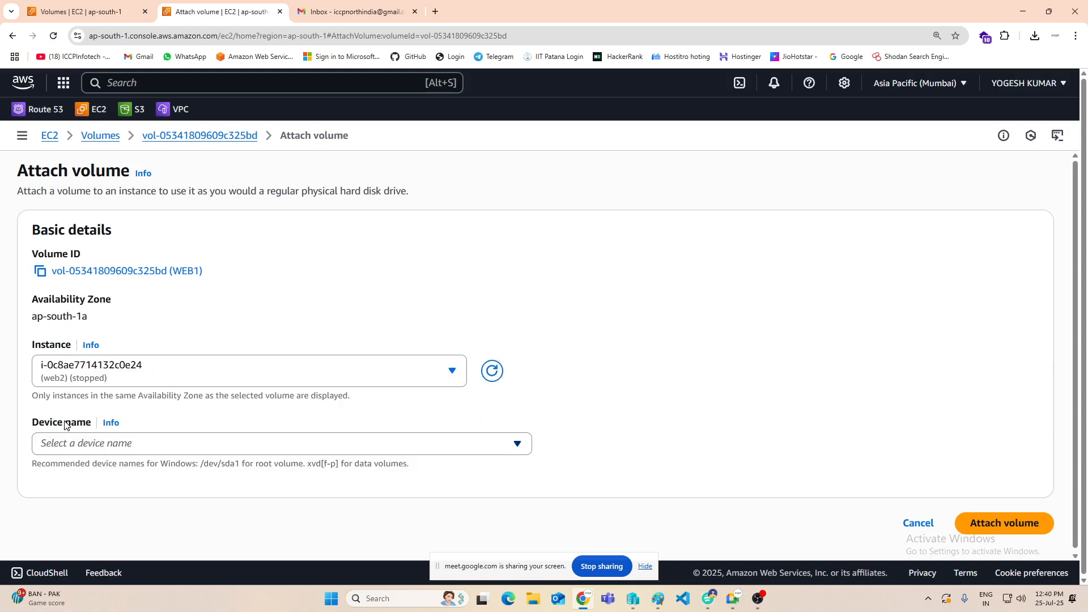
left_click(124, 447)
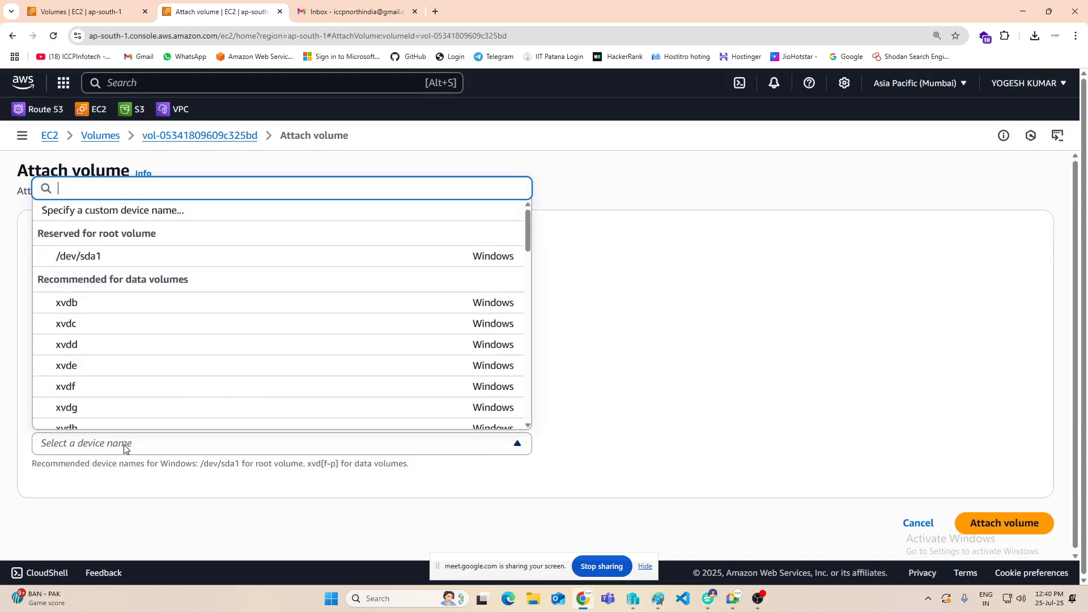
left_click(78, 258)
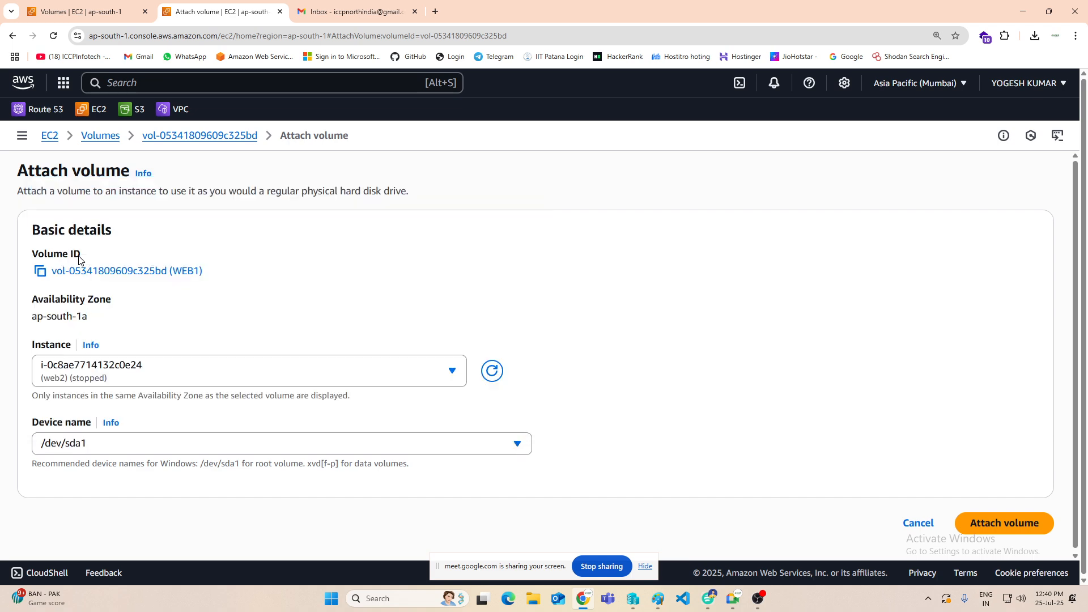
left_click(1047, 528)
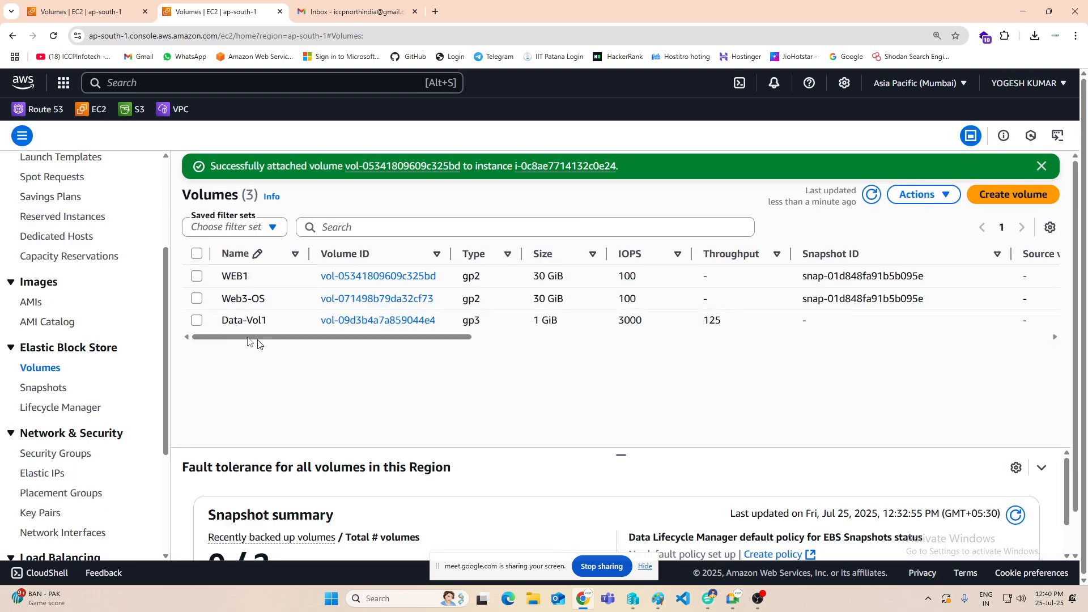
Step: Attach the Data-Vol1 volume to the stopped web2 instance with device name xvdb
left_click(198, 321)
left_click(918, 194)
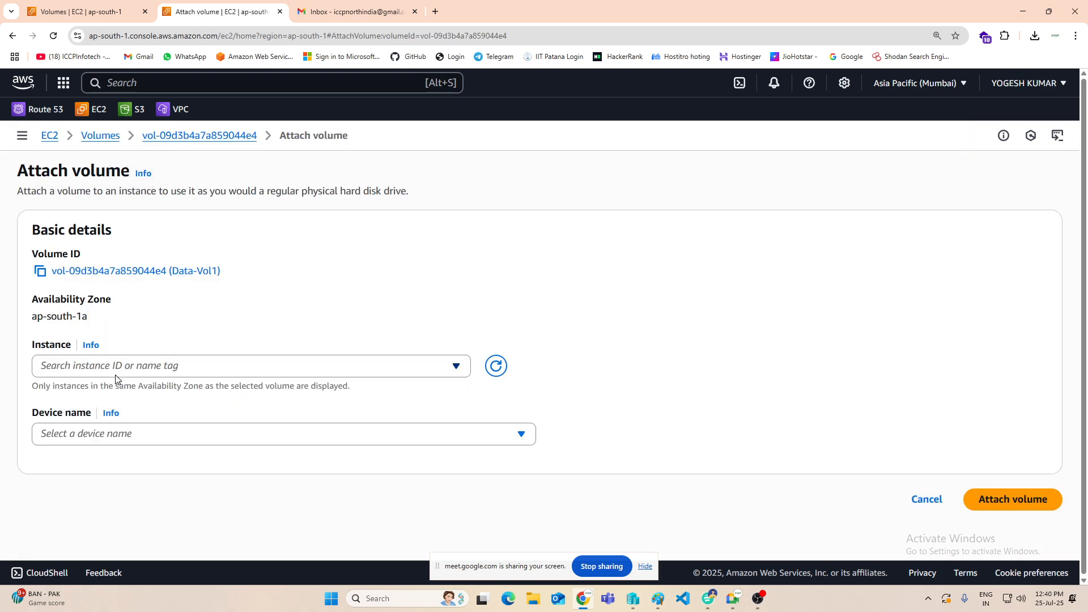
left_click(122, 366)
left_click(130, 427)
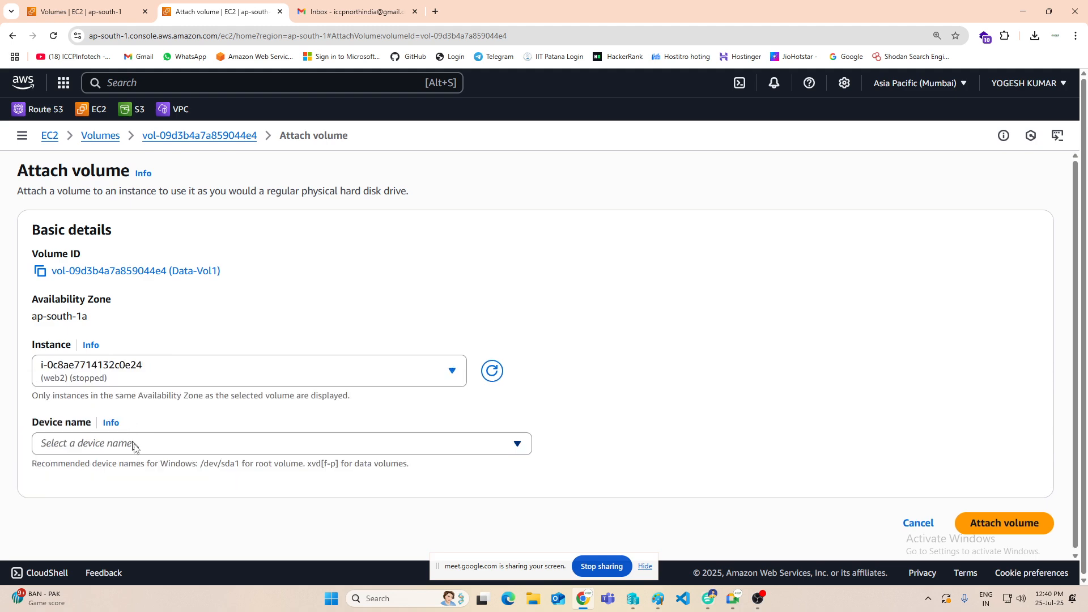
left_click(133, 444)
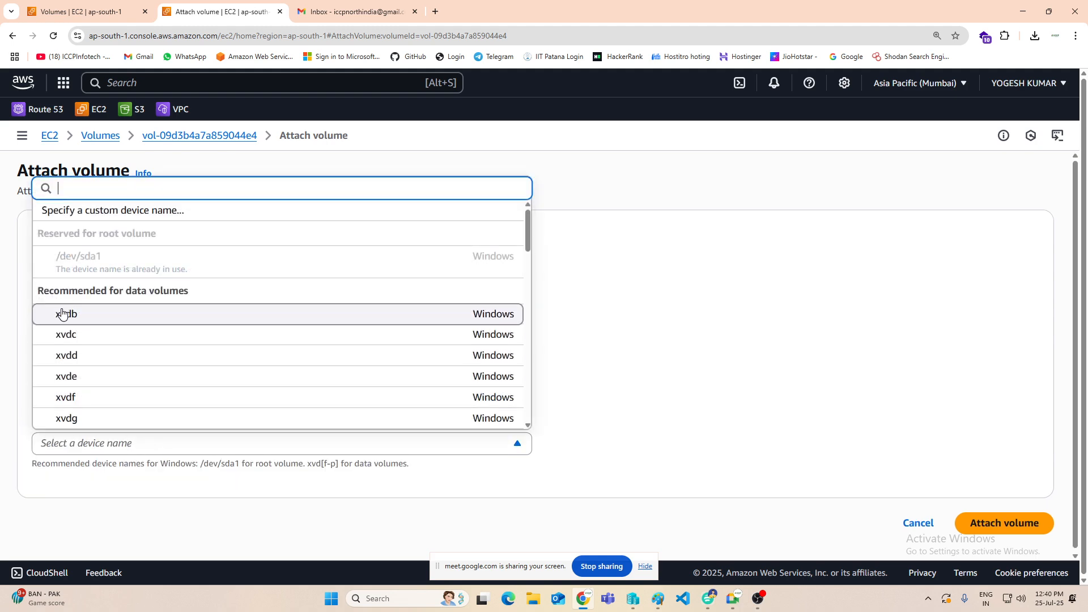
left_click(65, 314)
left_click(1006, 522)
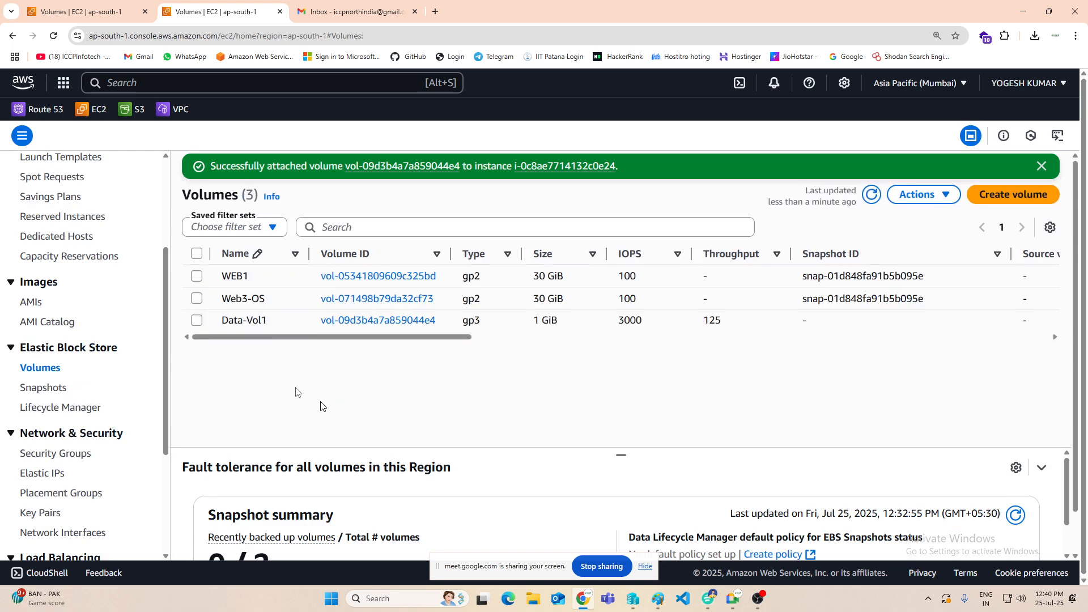
Step: Return to the instances list, start the web2 instance and refresh the list
scroll(57, 369, "up", 2)
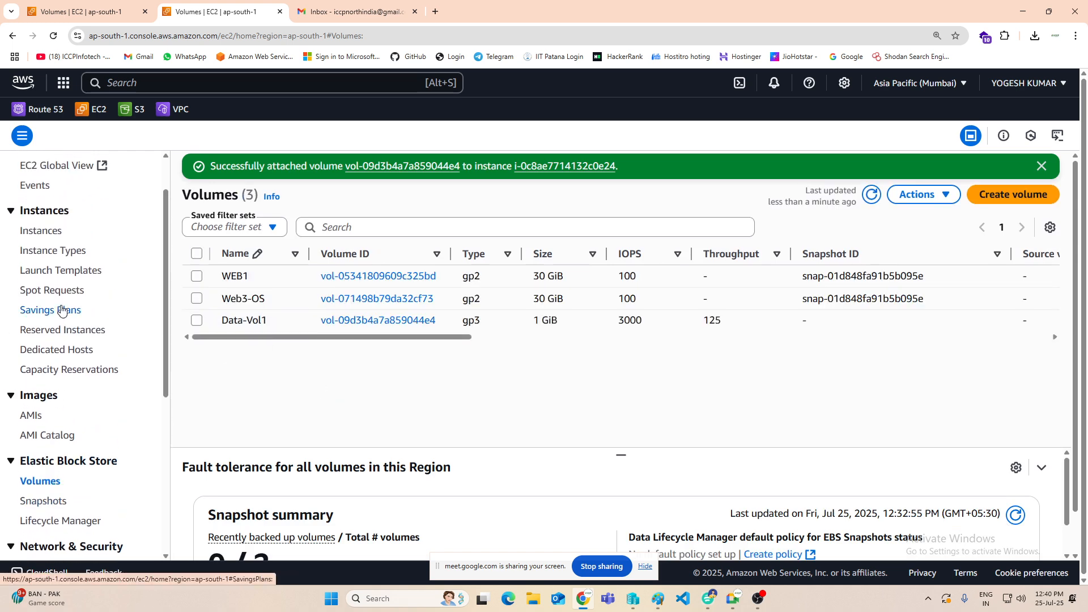
left_click(37, 231)
scroll(479, 364, "down", 2)
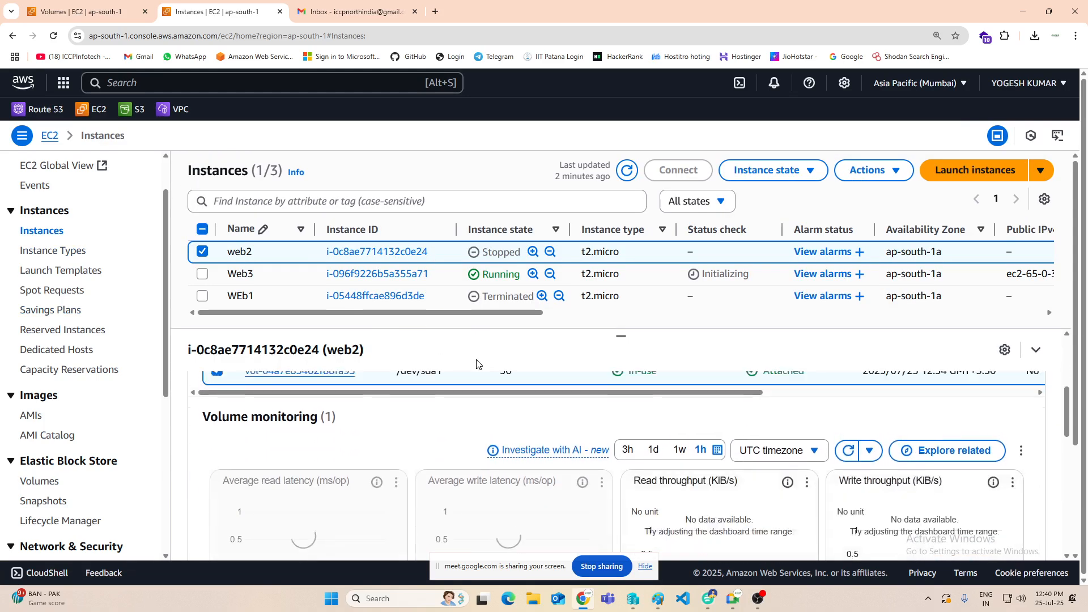
scroll(478, 364, "up", 2)
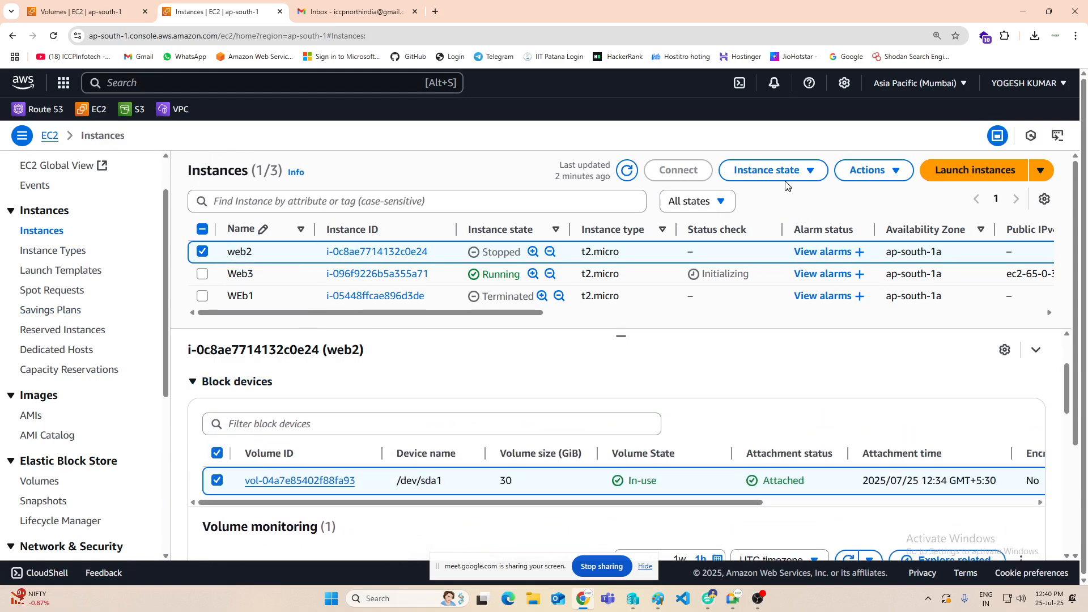
left_click(771, 170)
left_click(766, 216)
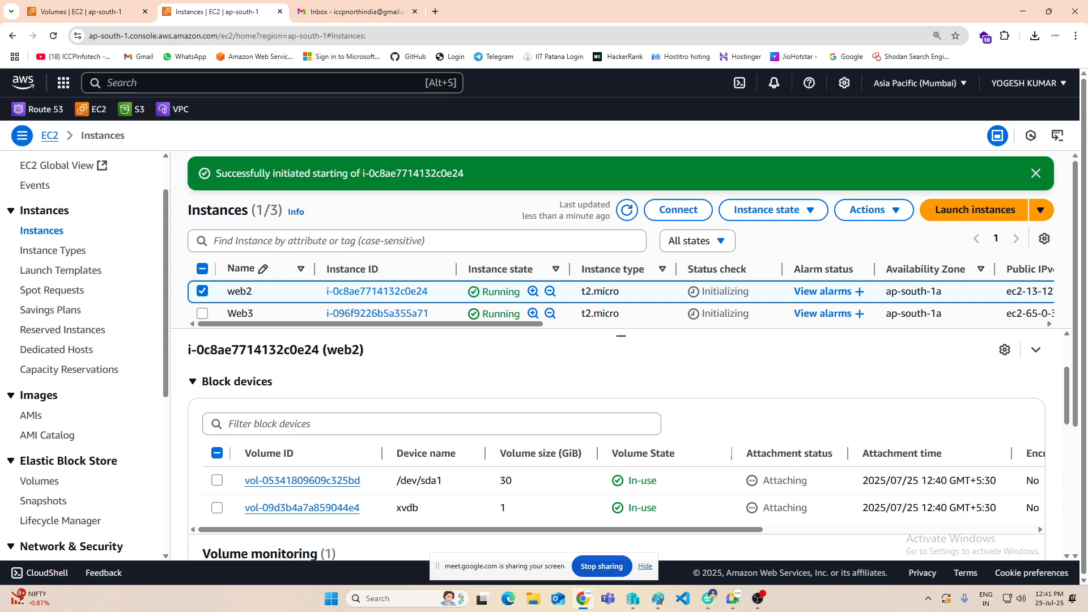
left_click(627, 211)
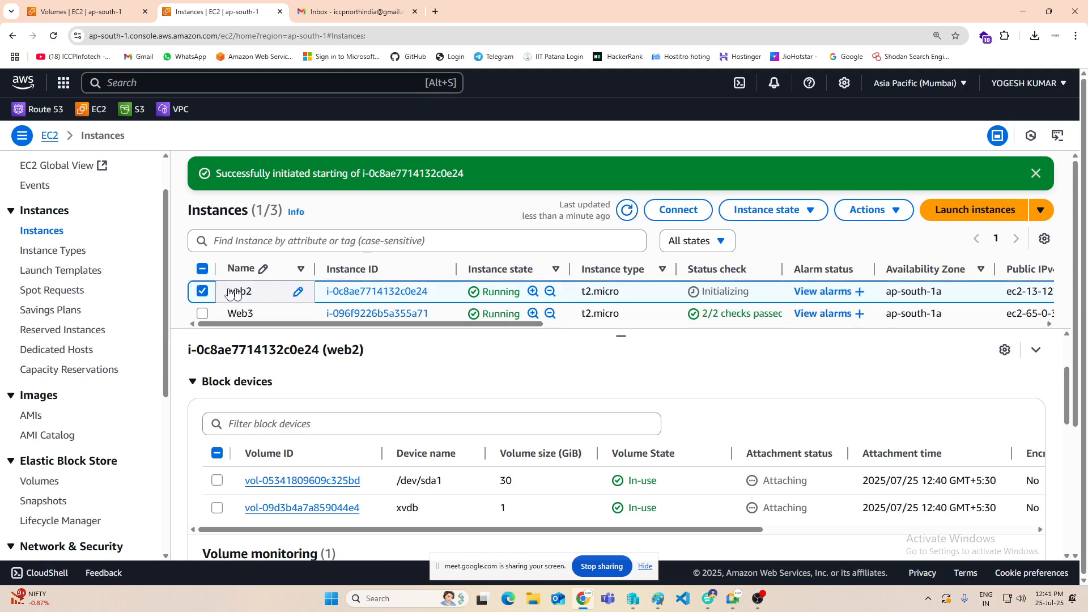
Step: Check whether web2's Windows password can be retrieved for the RDP client, then return to the instances list
left_click(671, 211)
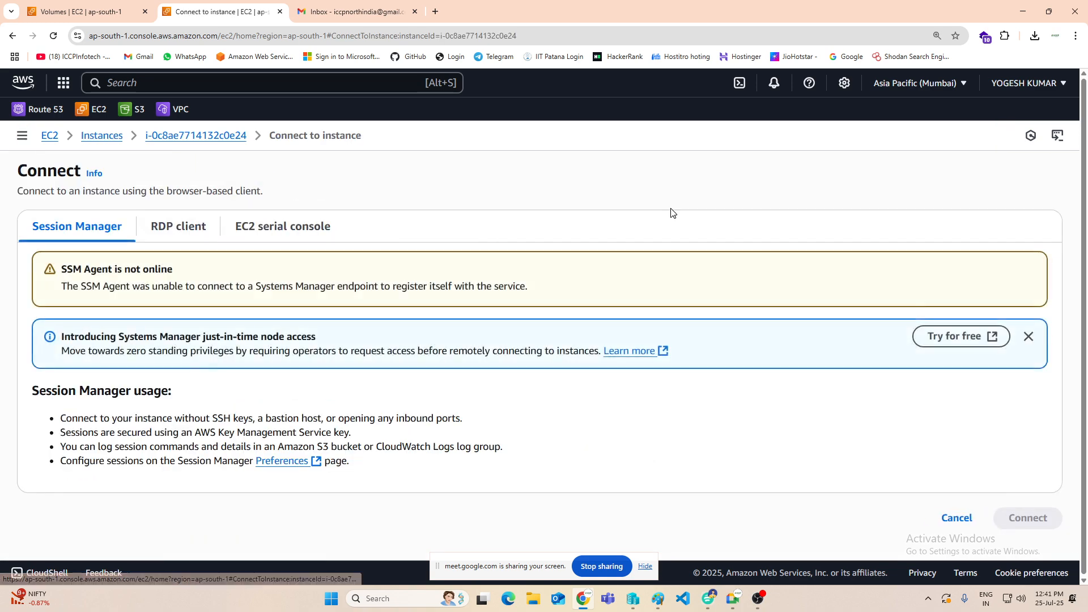
left_click(194, 233)
scroll(282, 261, "down", 3)
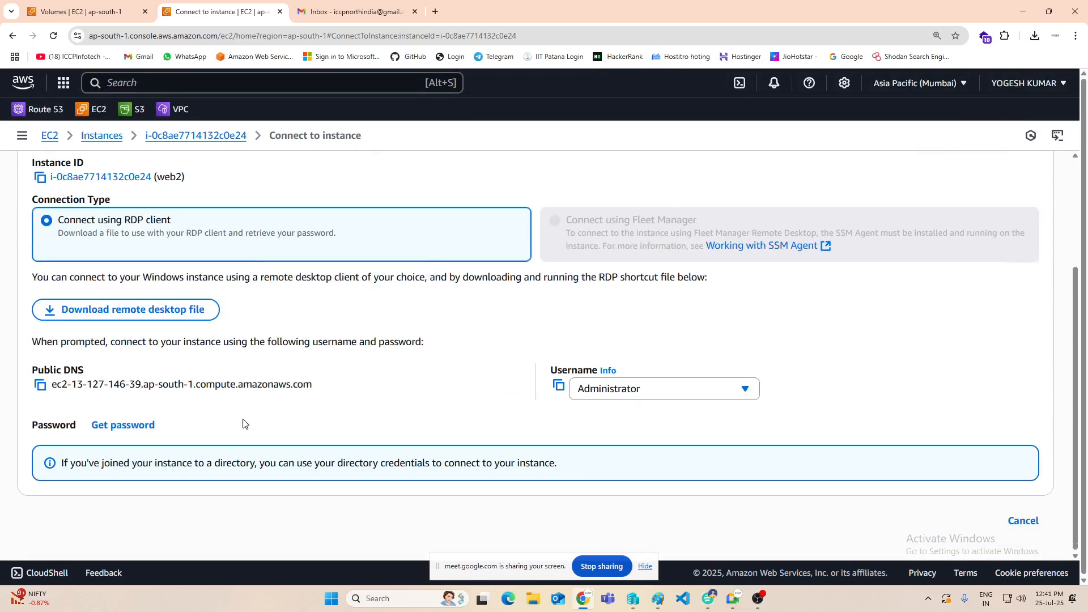
left_click(123, 426)
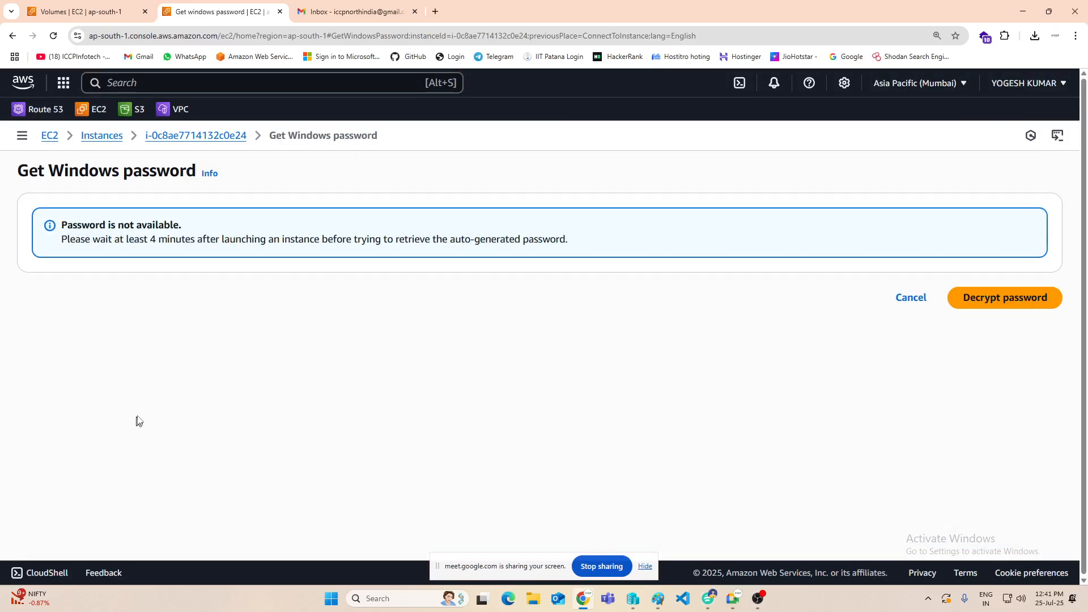
left_click(905, 303)
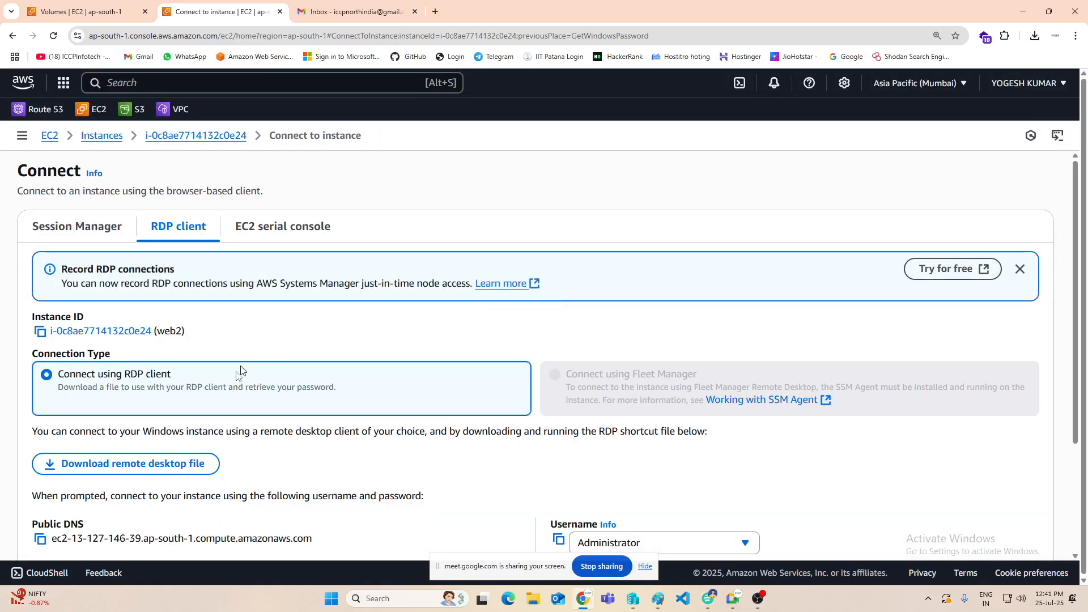
scroll(567, 309, "down", 3)
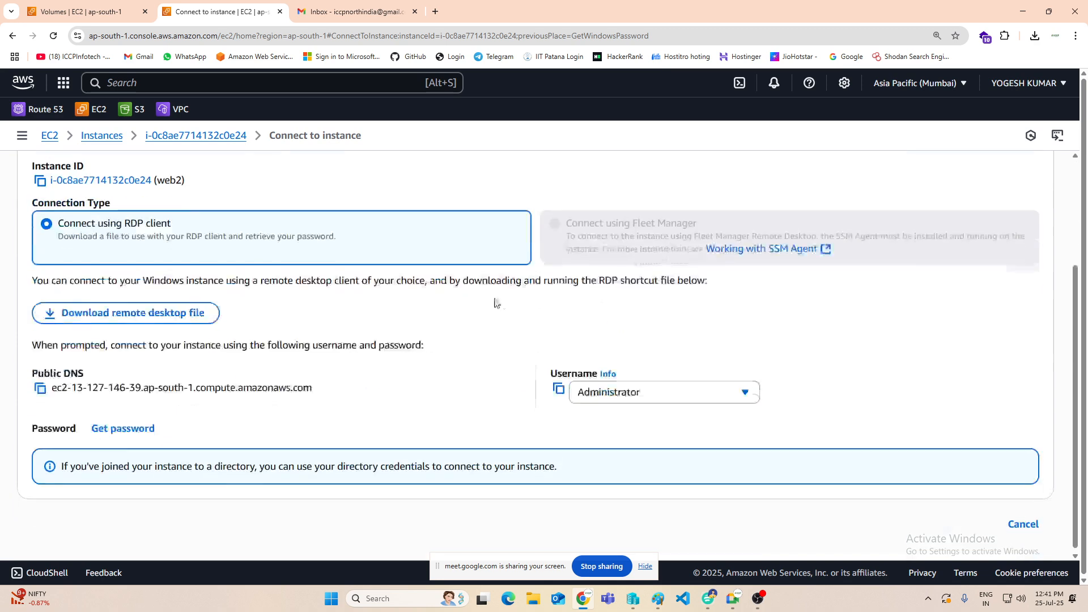
scroll(496, 301, "up", 3)
left_click(109, 138)
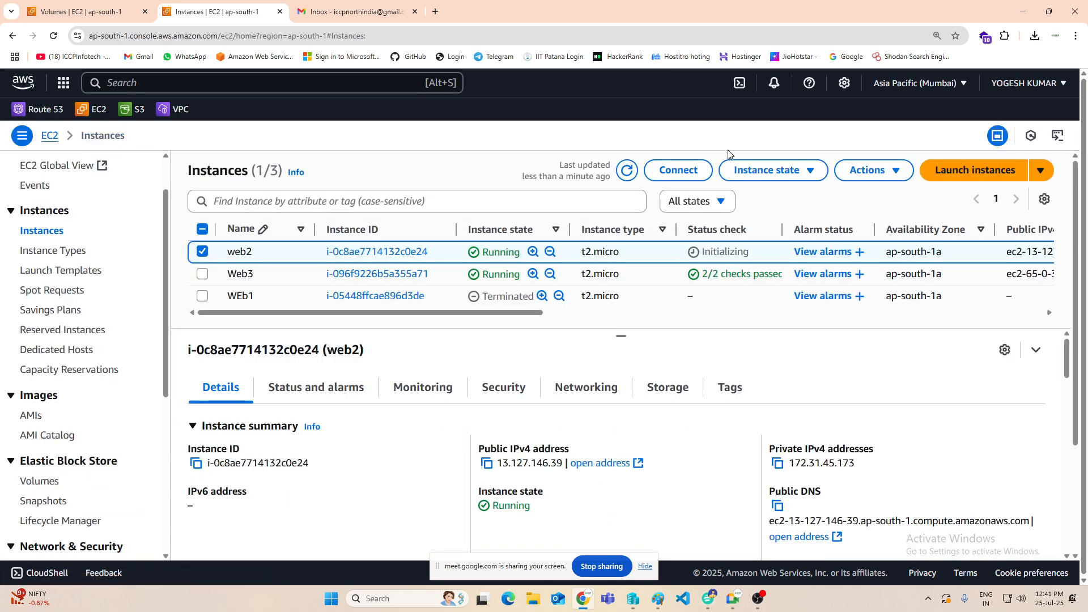
Step: Refresh the instances list, request web2's Windows password for RDP again and go back to its connection page
left_click(627, 179)
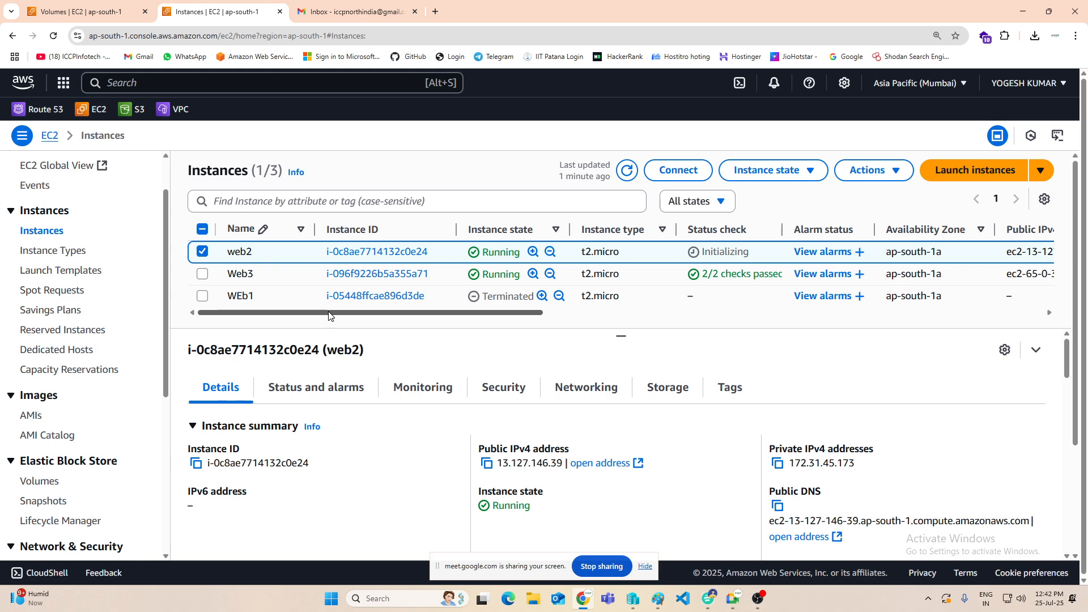
left_click(623, 171)
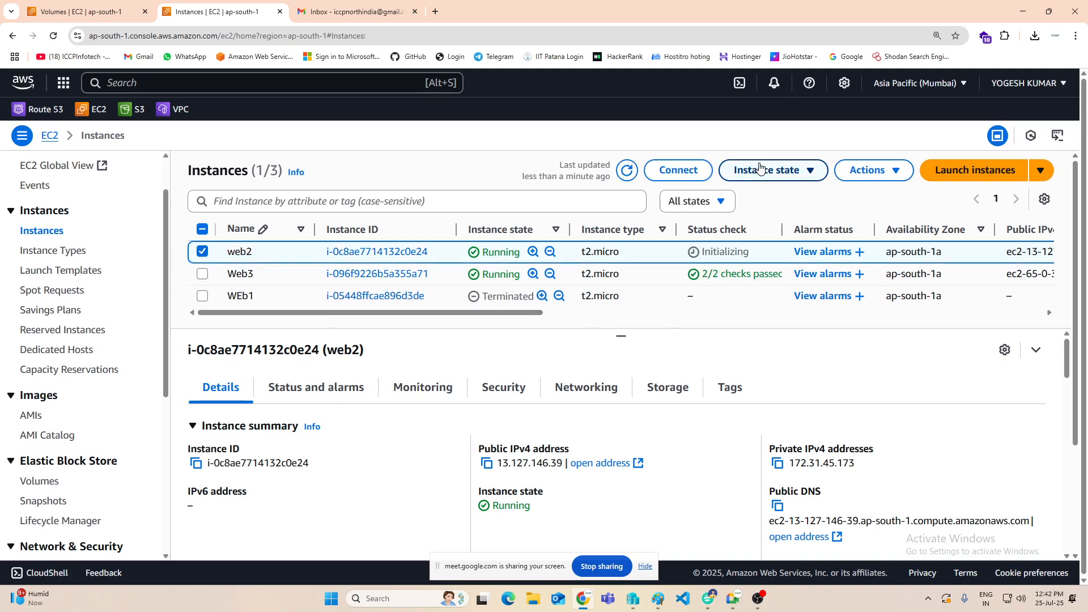
left_click(678, 170)
left_click(173, 230)
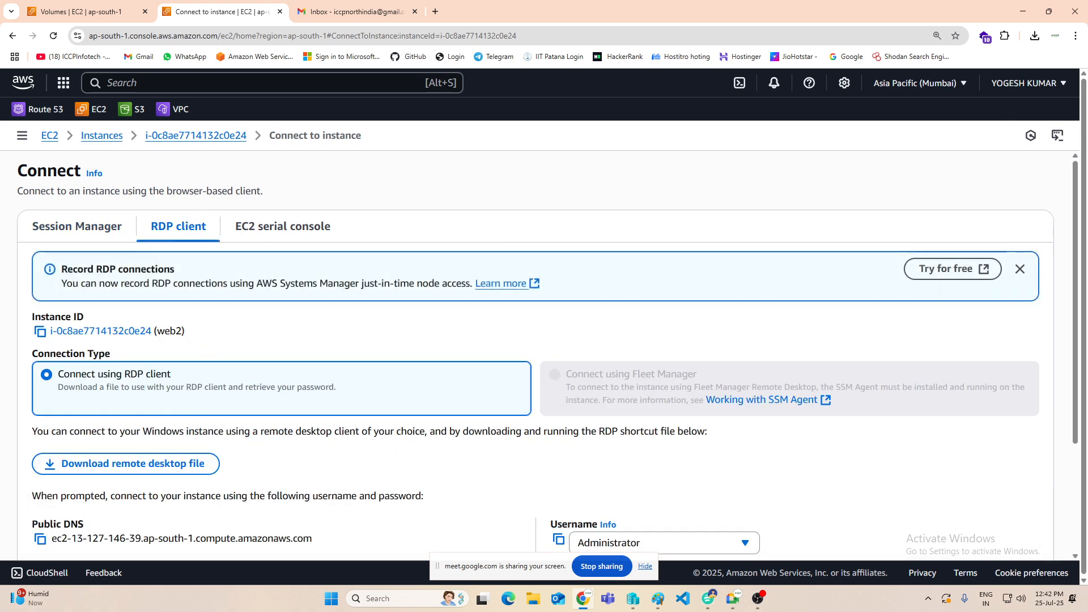
scroll(151, 449, "down", 2)
left_click(116, 470)
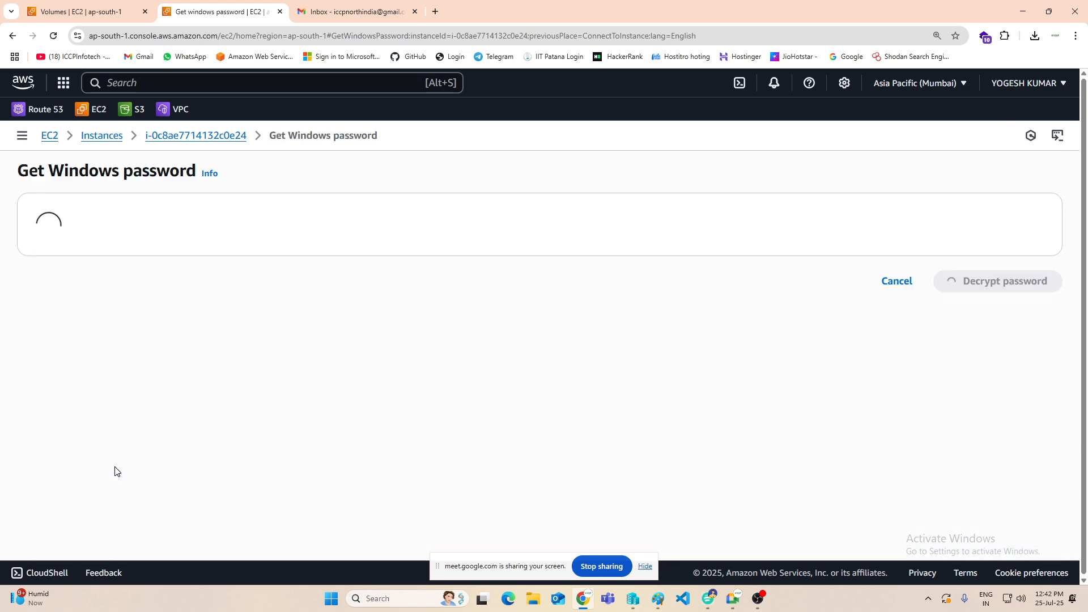
left_click(912, 299)
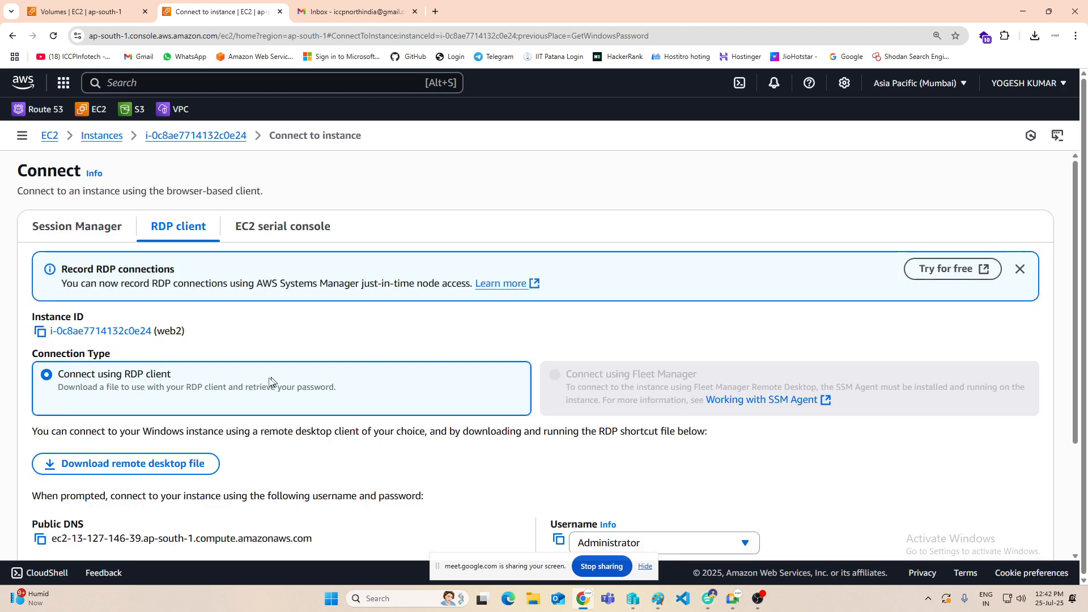
Step: Return to the instances list, reload it and terminate the Web3 instance
left_click(113, 139)
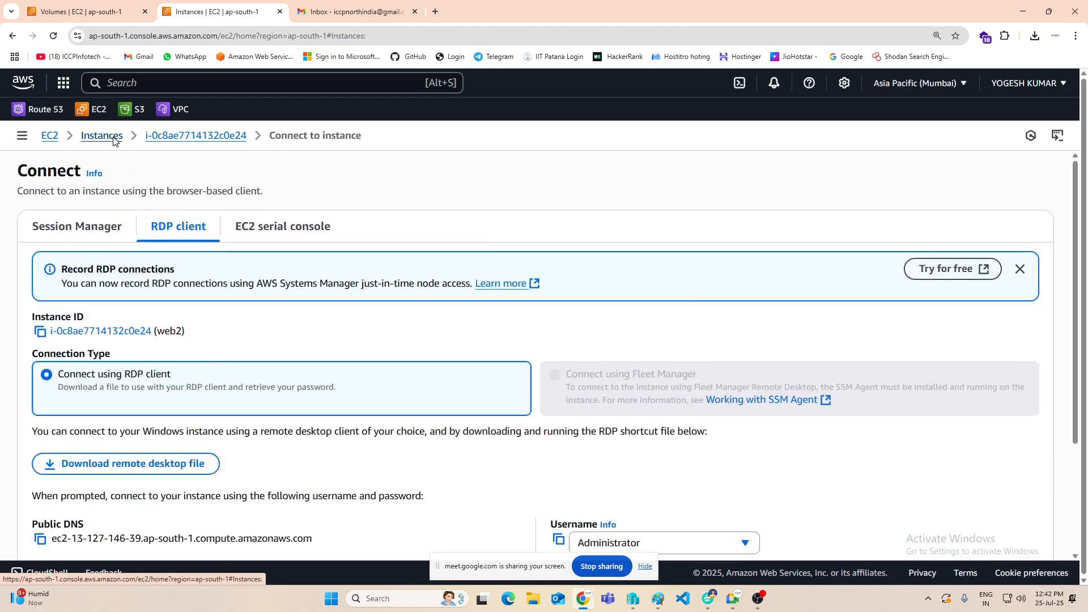
left_click(54, 36)
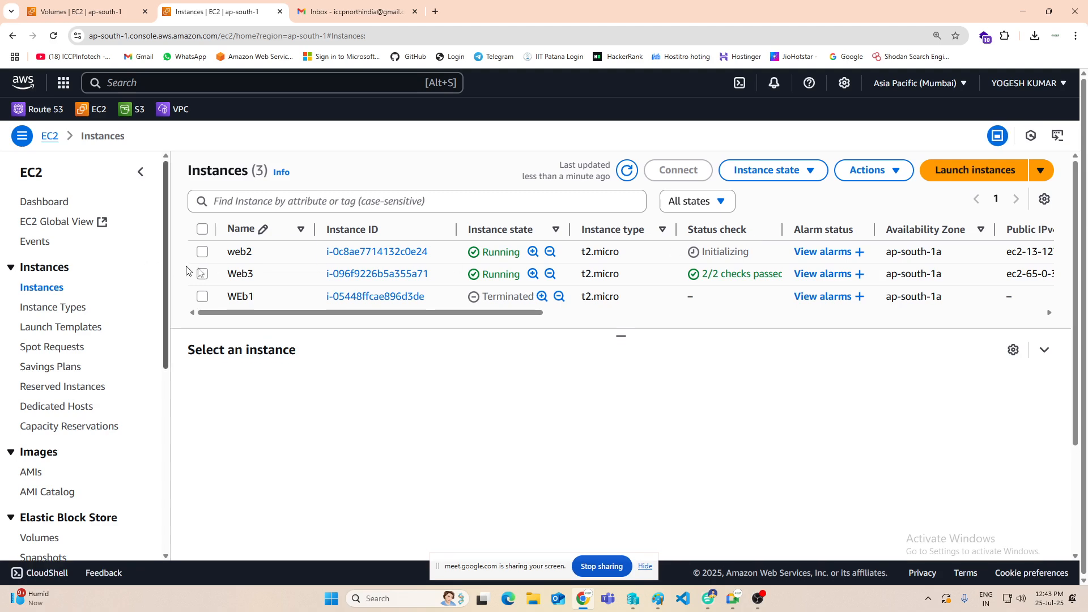
left_click(202, 273)
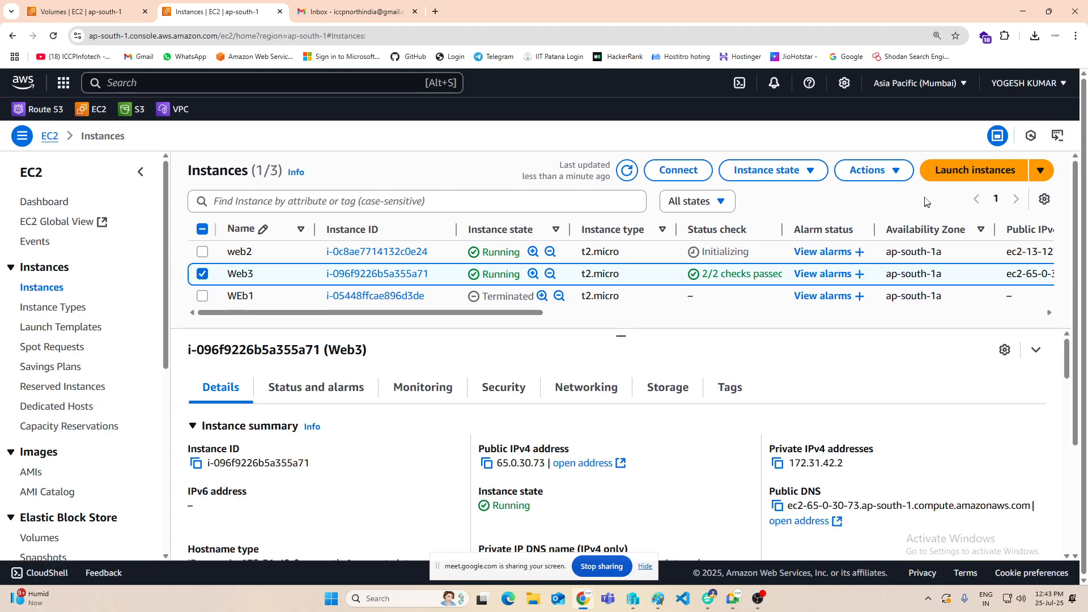
left_click(794, 170)
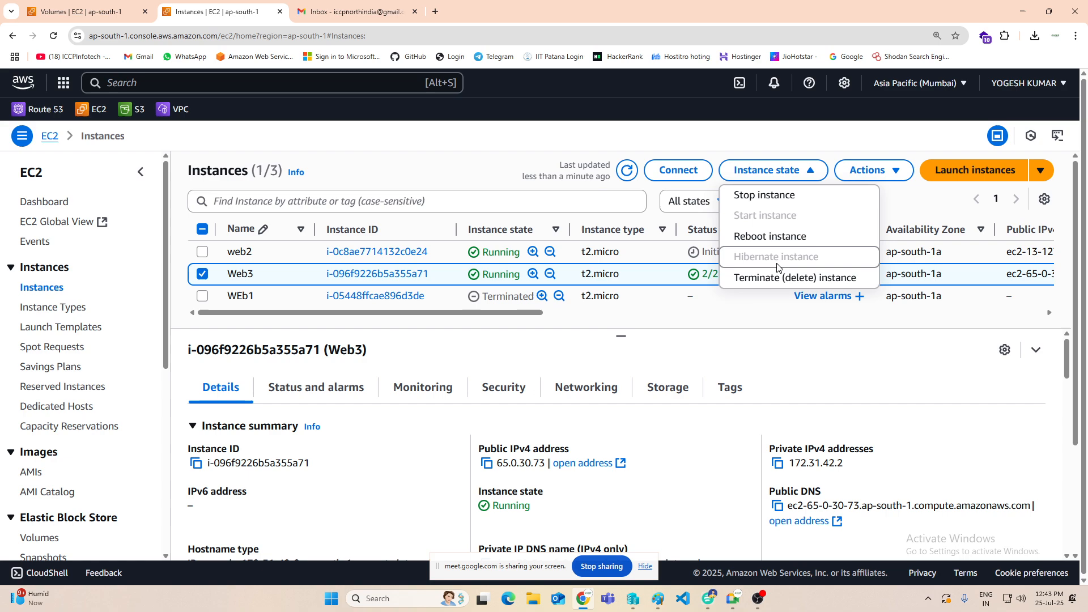
left_click(773, 282)
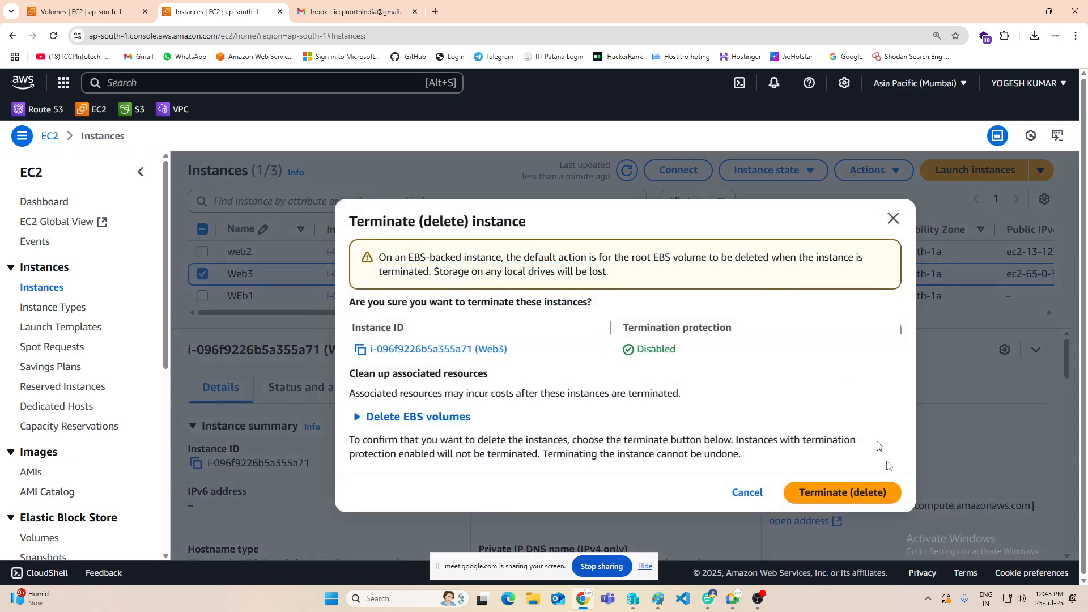
left_click(877, 495)
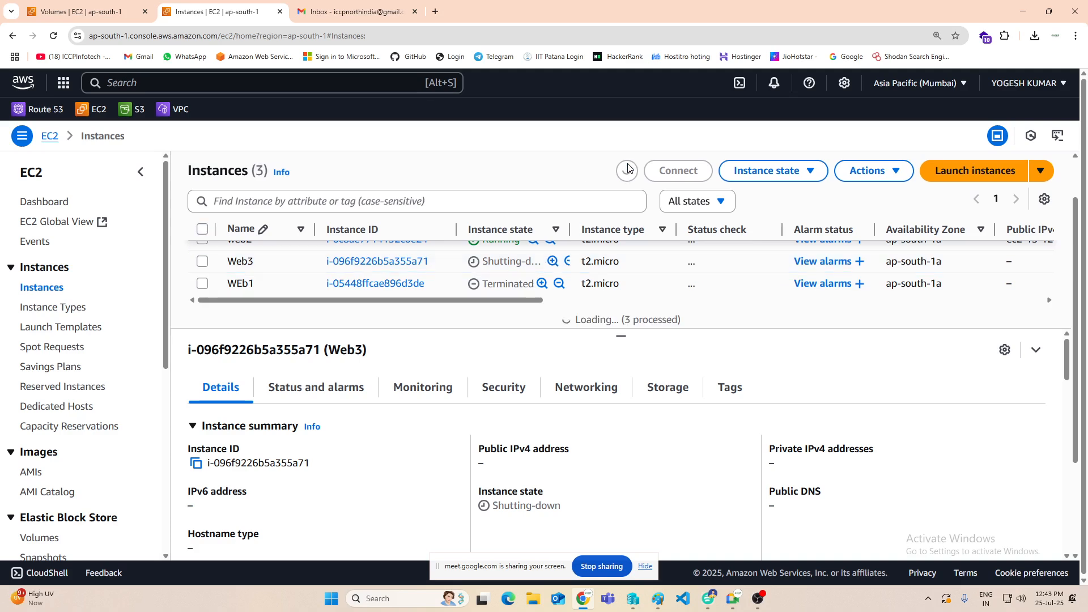
Step: Open the EBS volumes list, check the volume states and delete the Web3-OS volume, confirming with "delete"
scroll(45, 363, "down", 2)
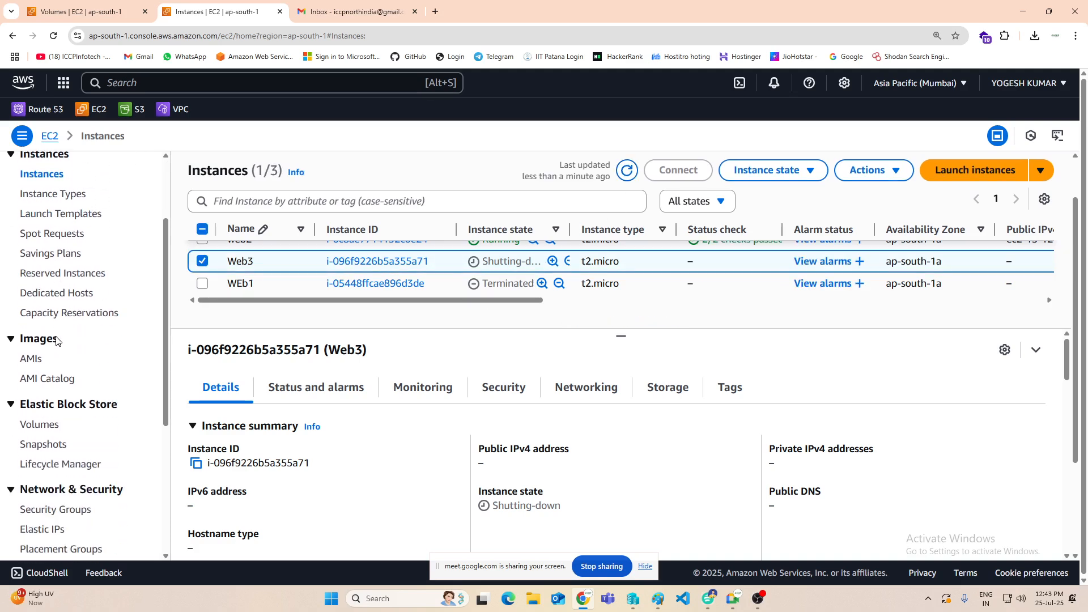
scroll(46, 364, "down", 2)
left_click(44, 313)
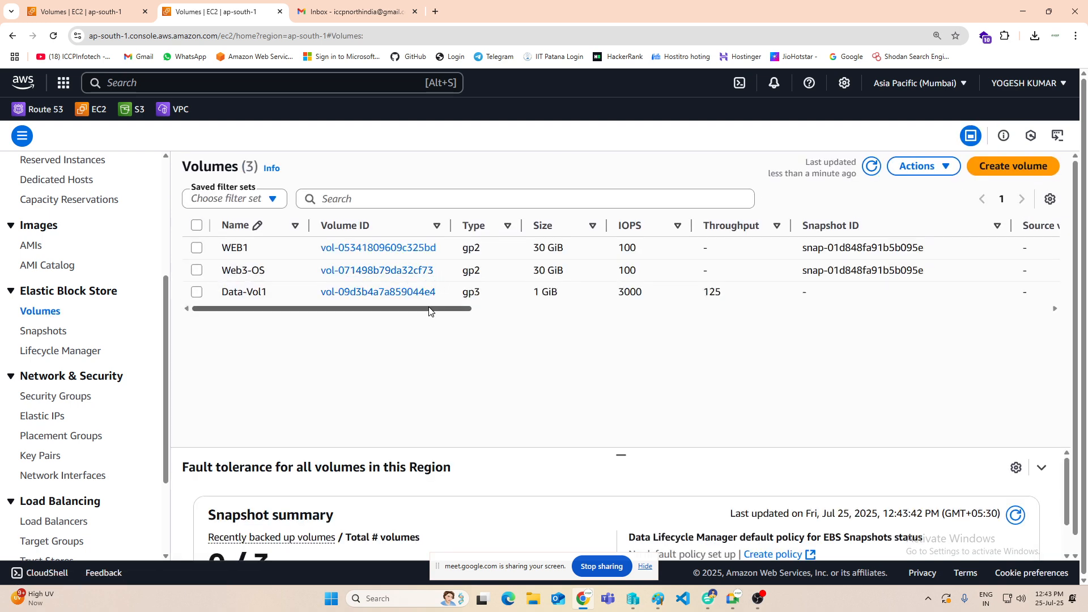
left_click_drag(433, 311, 670, 325)
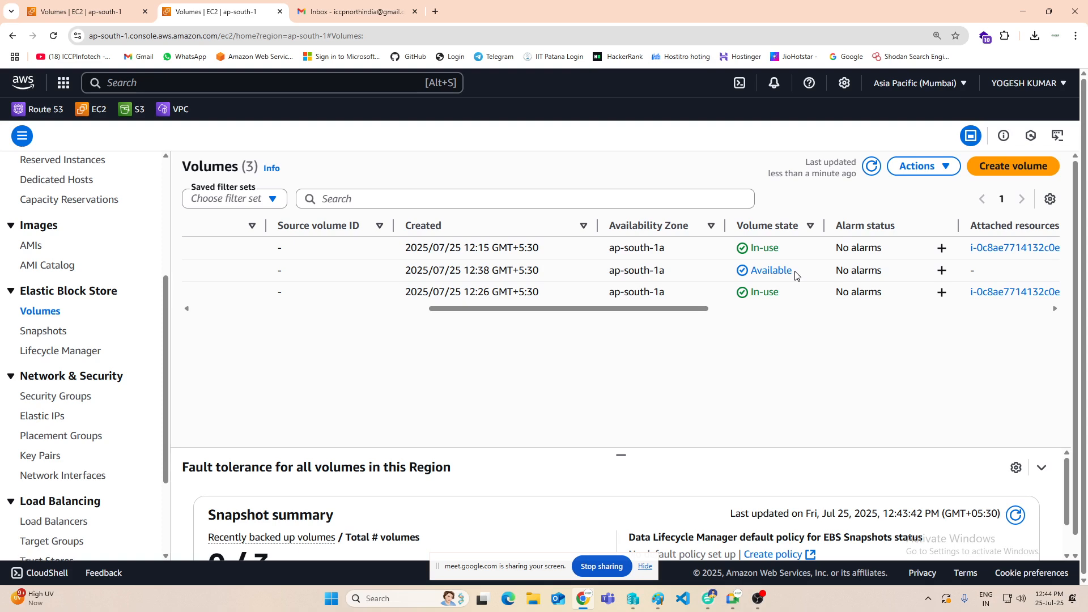
left_click_drag(503, 310, 187, 285)
left_click(197, 270)
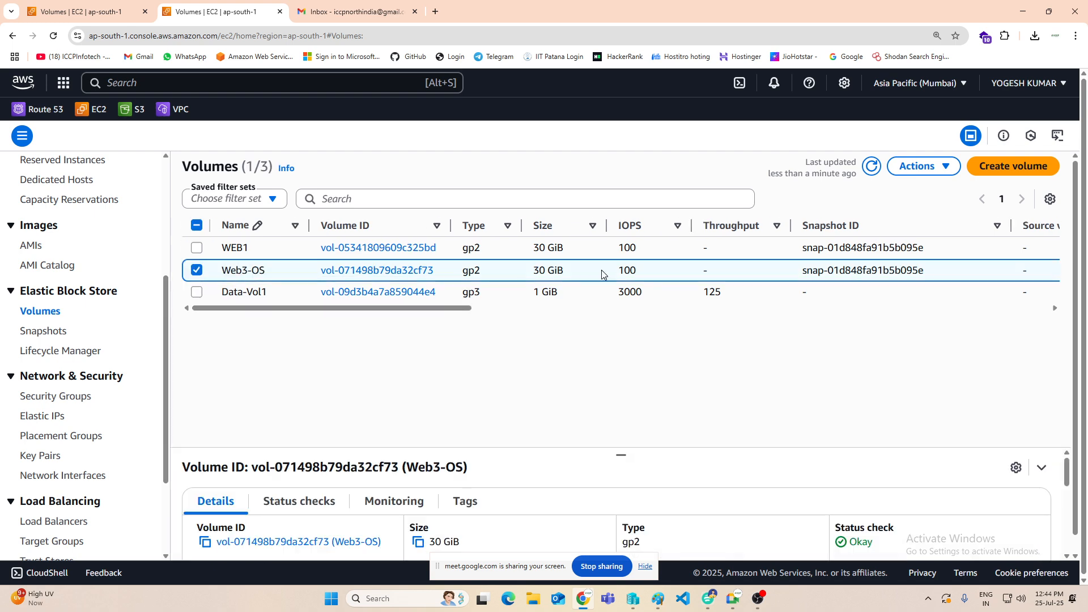
left_click(921, 166)
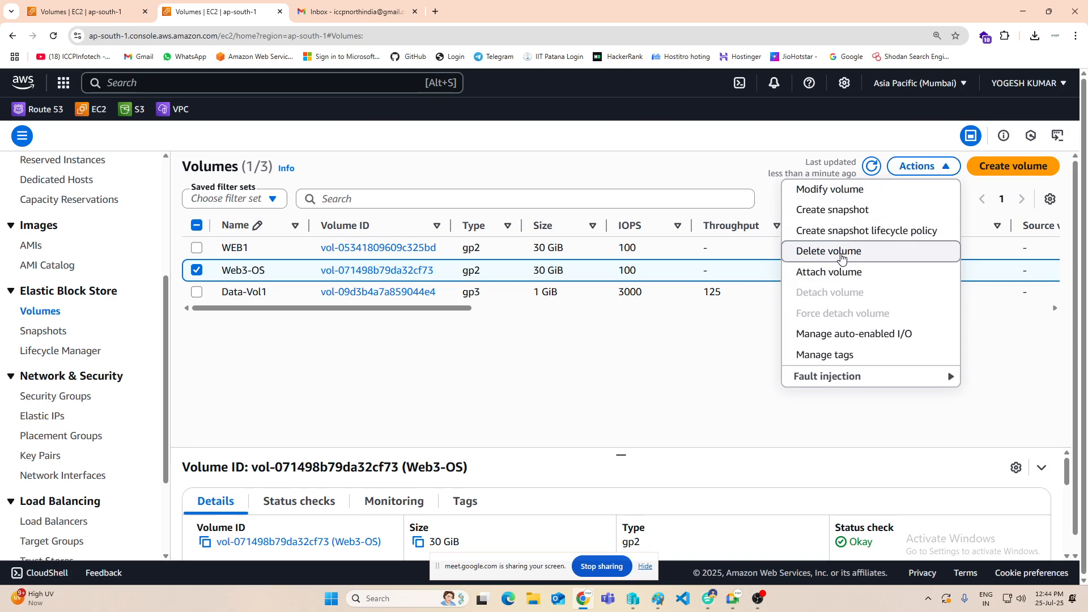
left_click(841, 252)
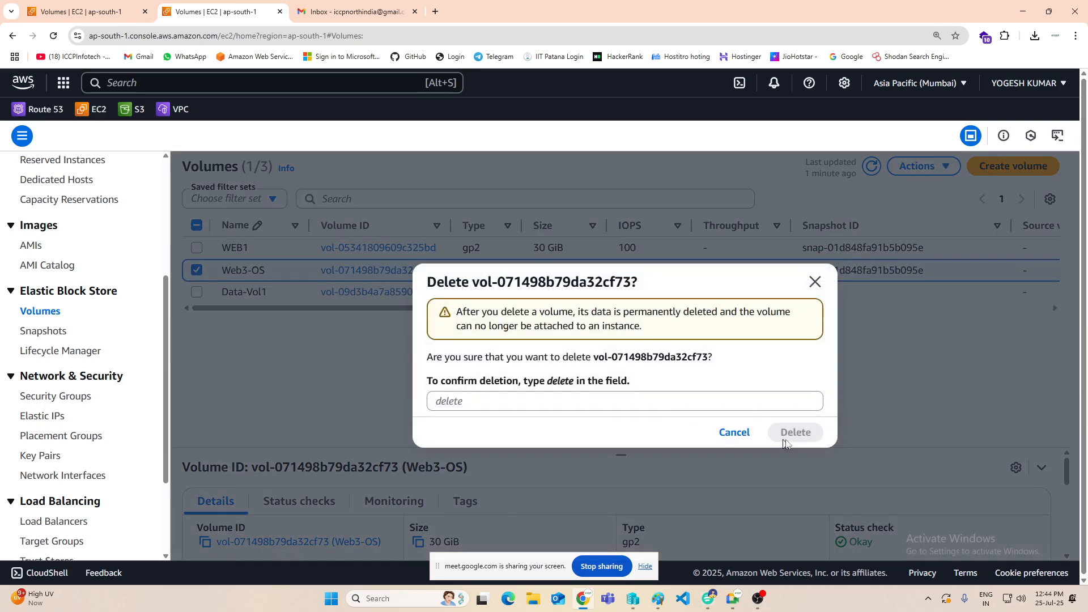
type("del")
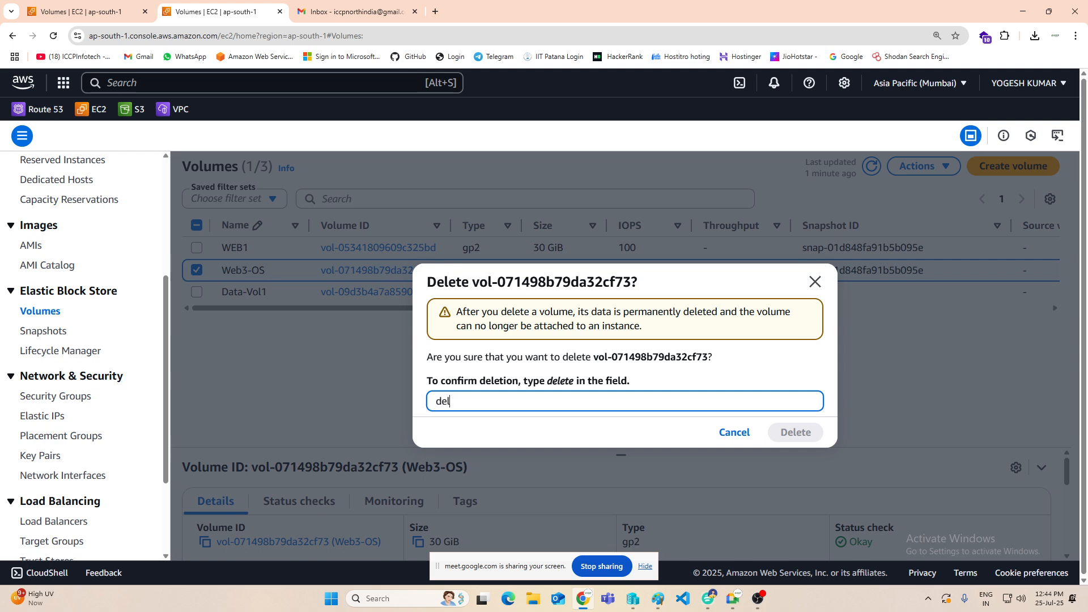
type("ete")
left_click(799, 432)
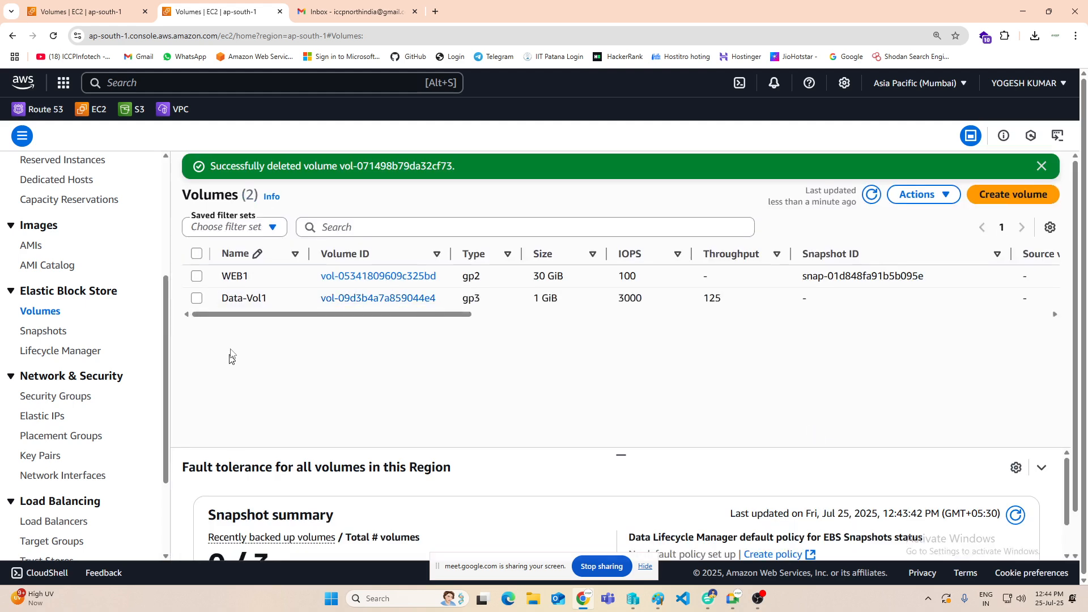
Step: Check the remaining volumes' attachments, then open and refresh the instances list in the other browser tab and deselect WEb1
left_click_drag(336, 316, 694, 314)
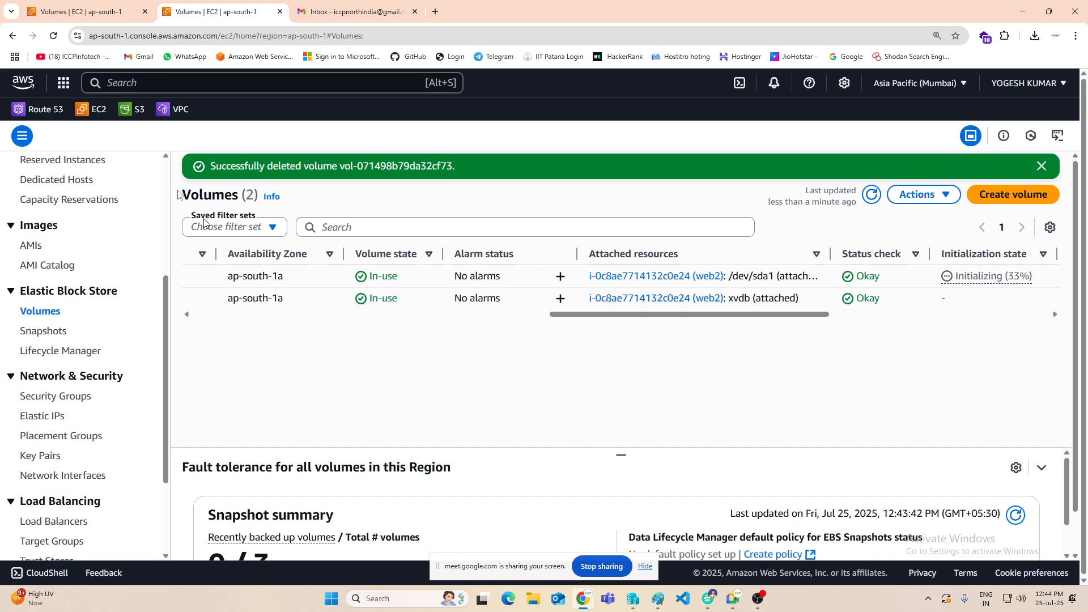
left_click(102, 11)
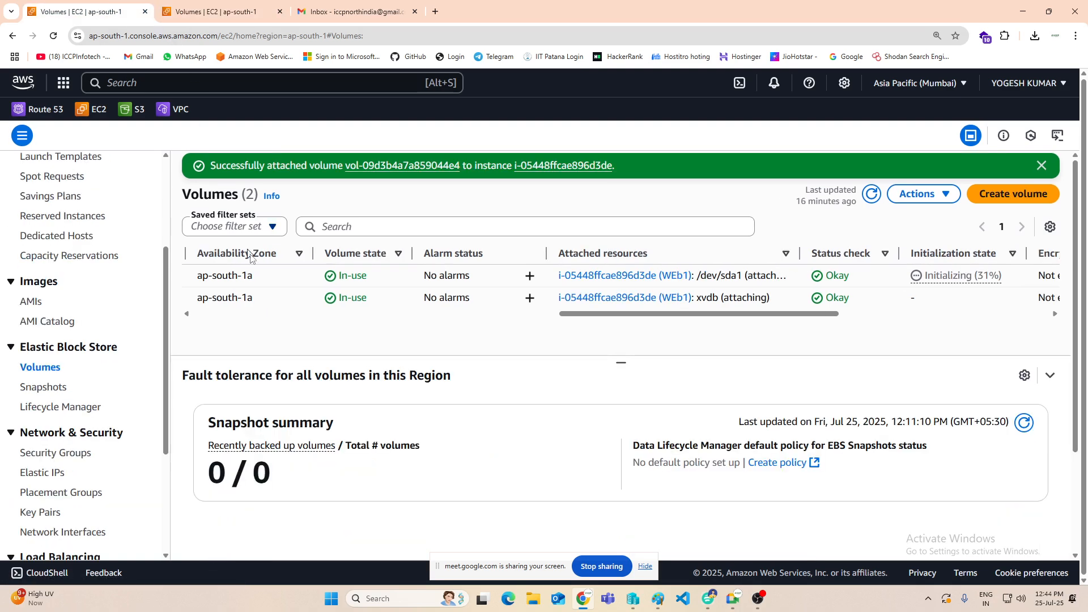
left_click(45, 289)
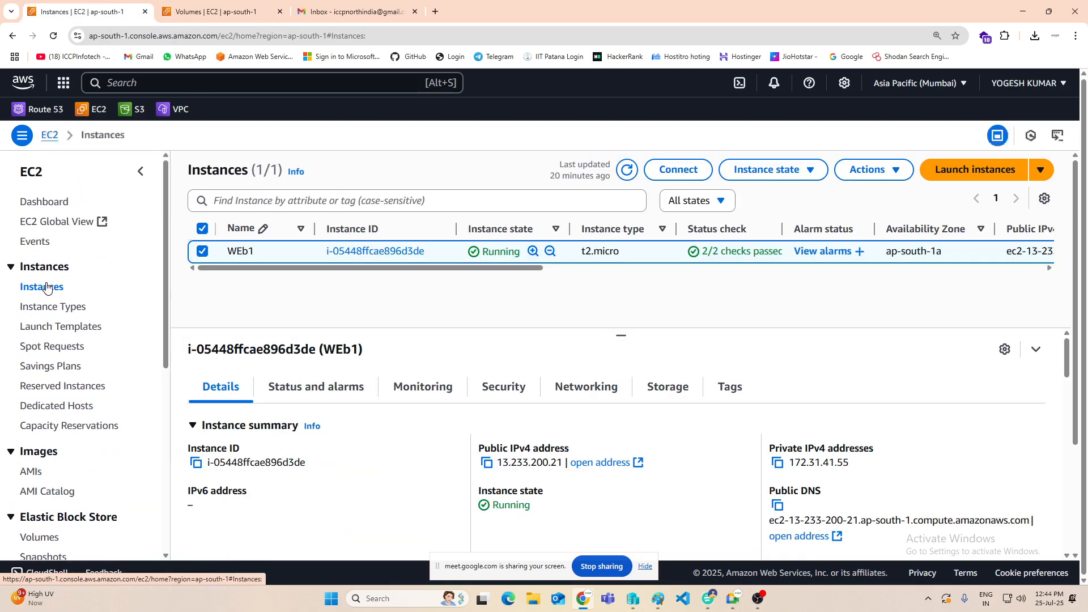
left_click(627, 170)
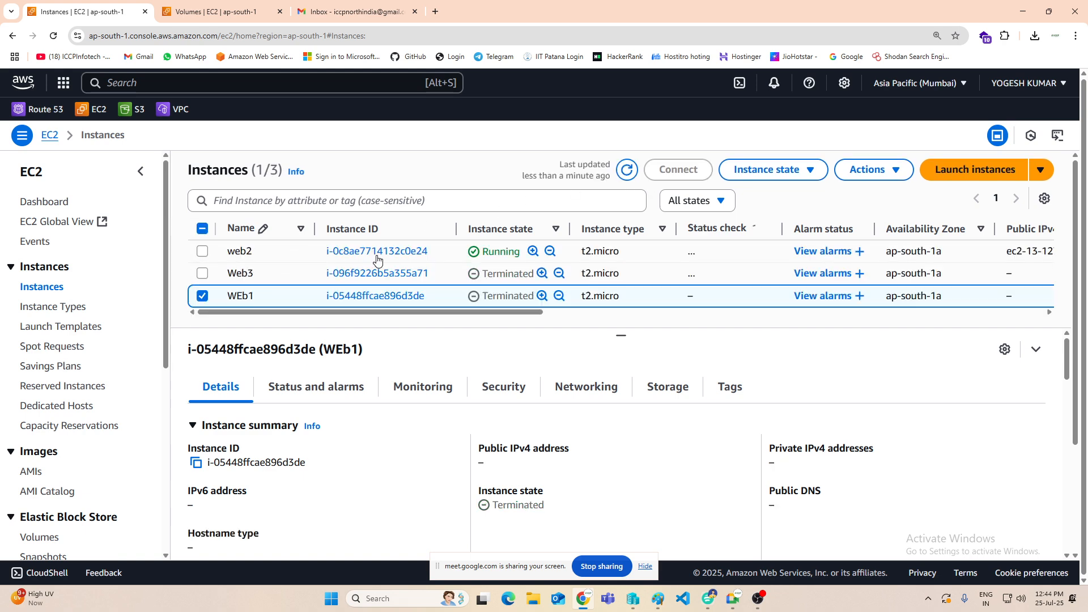
left_click(202, 296)
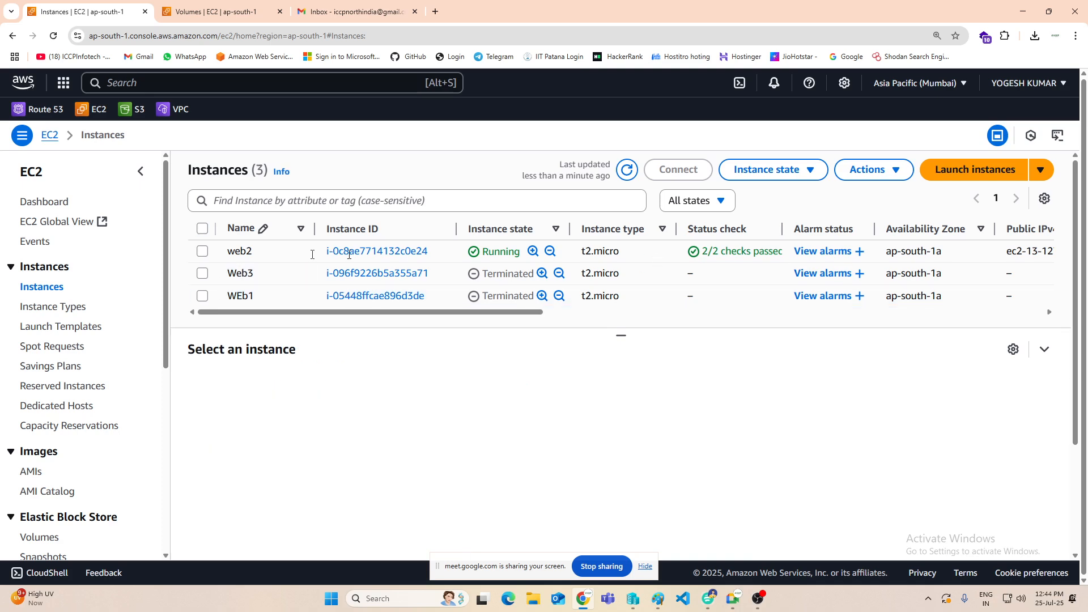
Step: Open the RDP client connection options for the web2 instance and request its Windows password
left_click(203, 251)
left_click(680, 170)
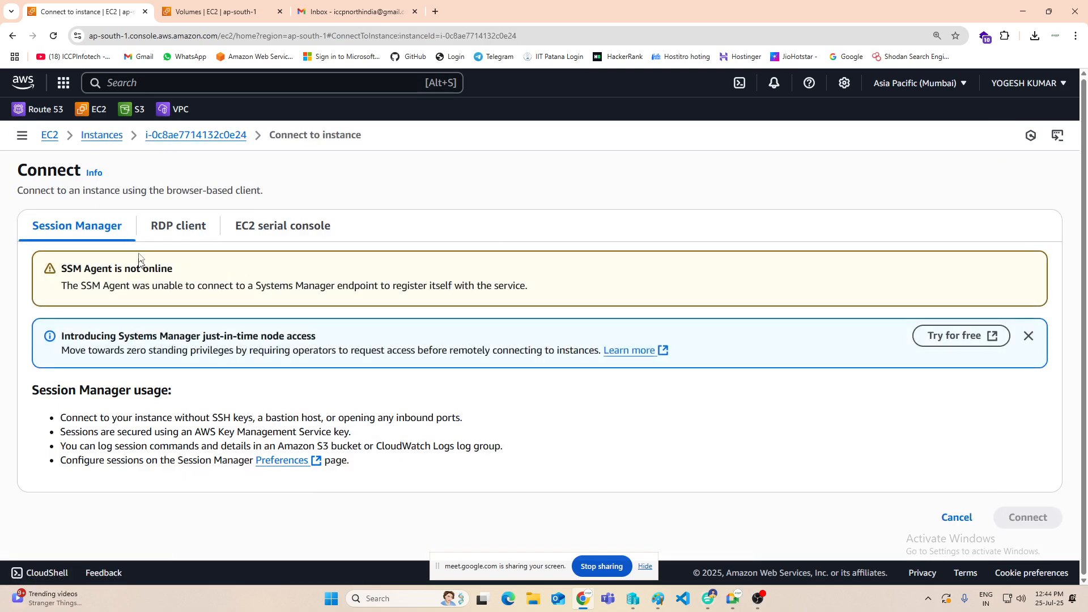
left_click(177, 223)
scroll(244, 416, "down", 1)
scroll(244, 417, "down", 2)
left_click(123, 423)
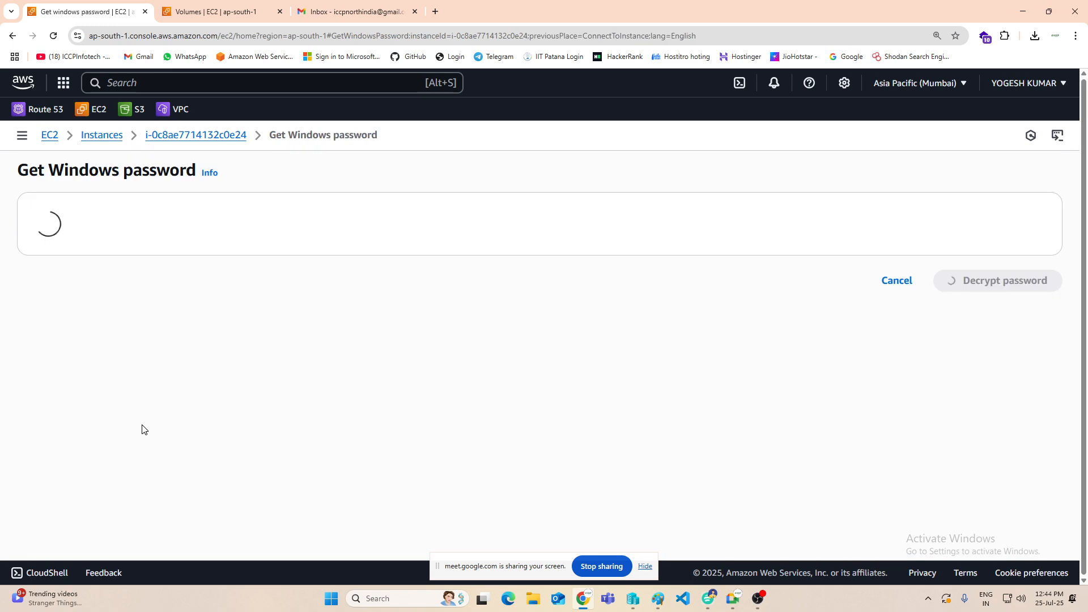
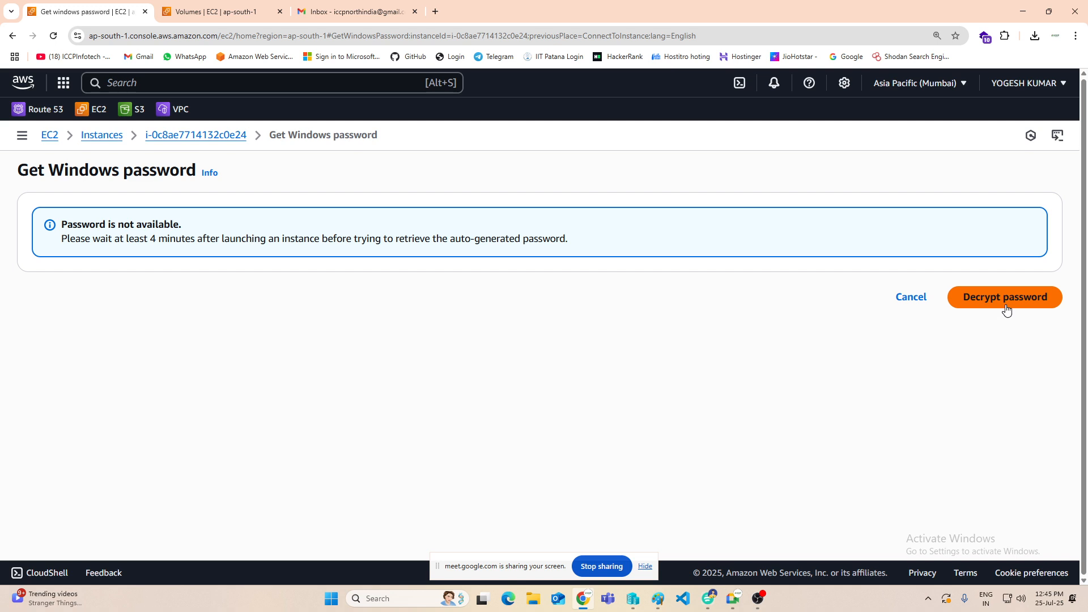
Step: Try to decrypt the web2 instance's Windows password, then return to the instances list and refresh its status
left_click(1004, 299)
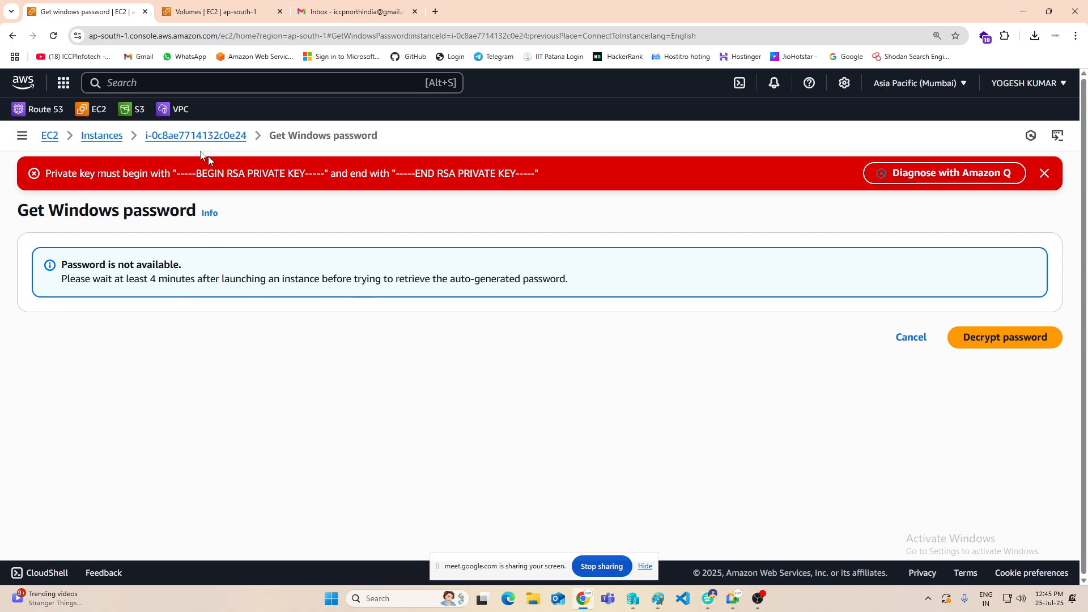
left_click(102, 142)
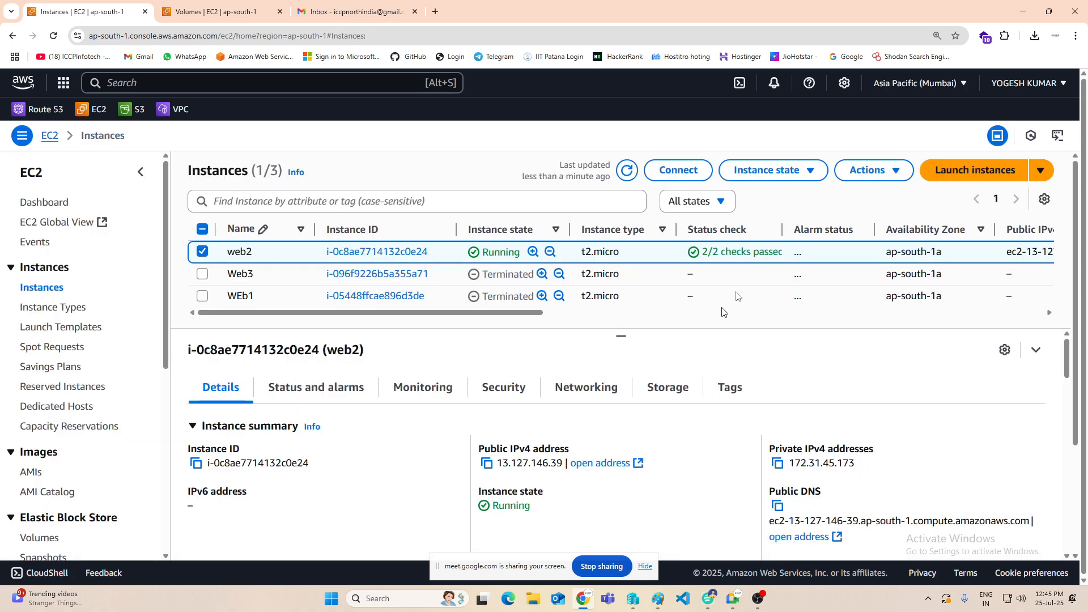
left_click(630, 174)
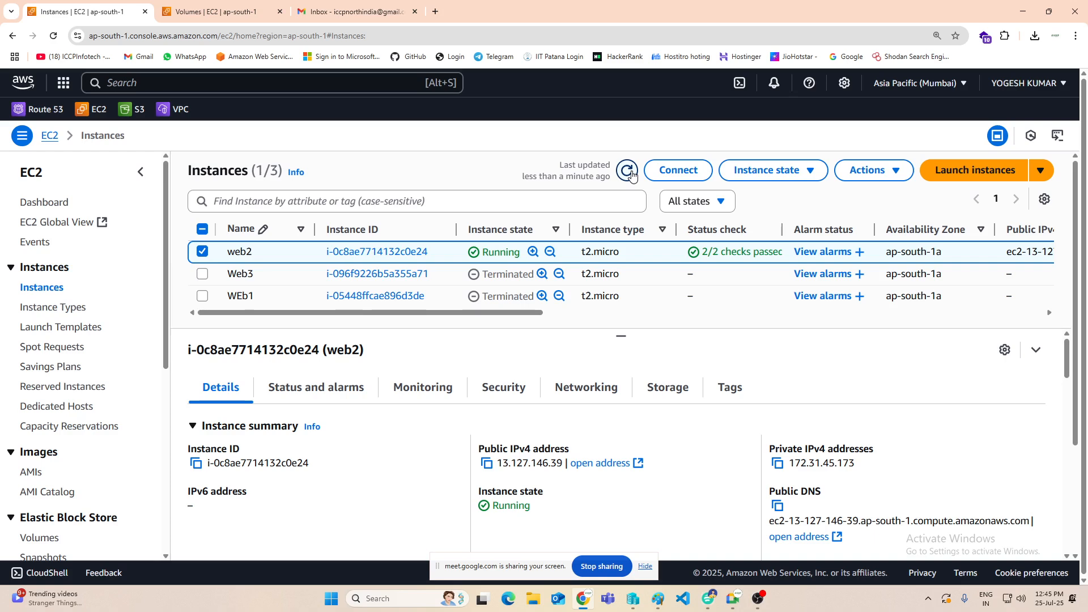
left_click(627, 170)
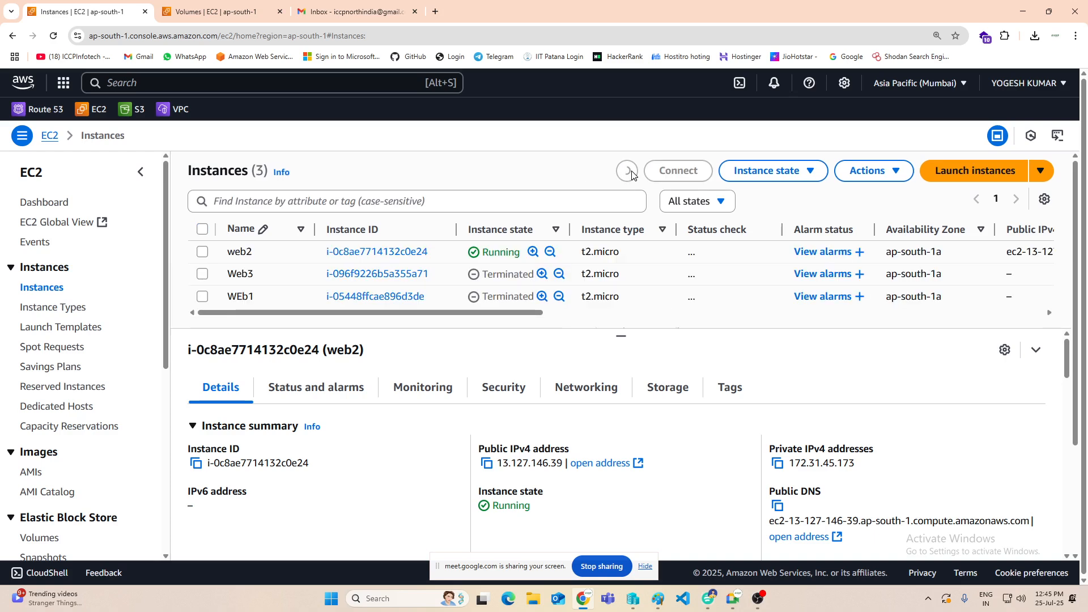
left_click(627, 171)
left_click(627, 171)
left_click(627, 171)
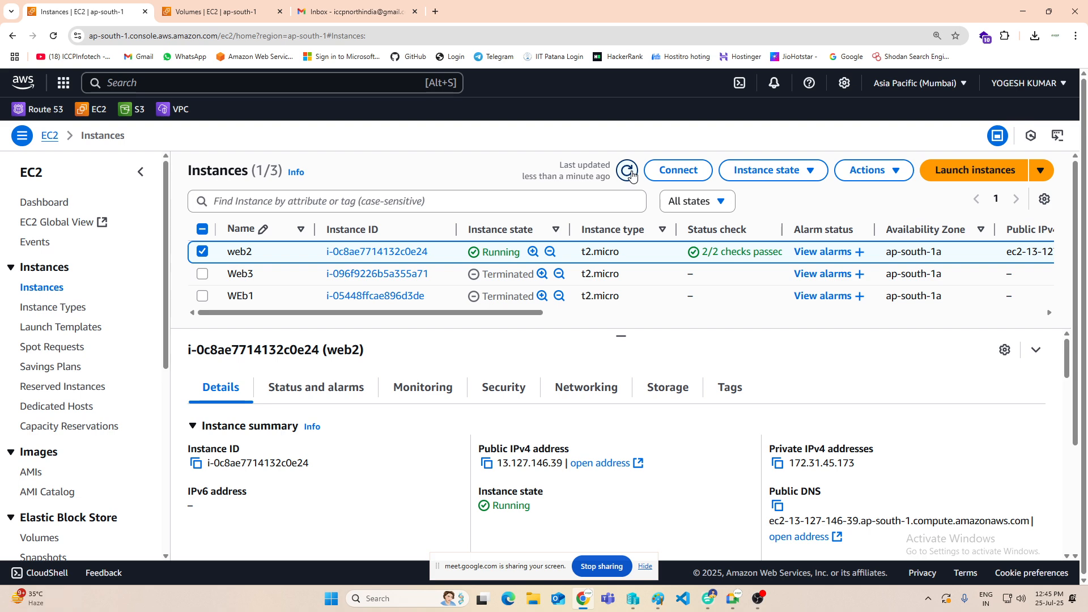
left_click(627, 170)
left_click(278, 251)
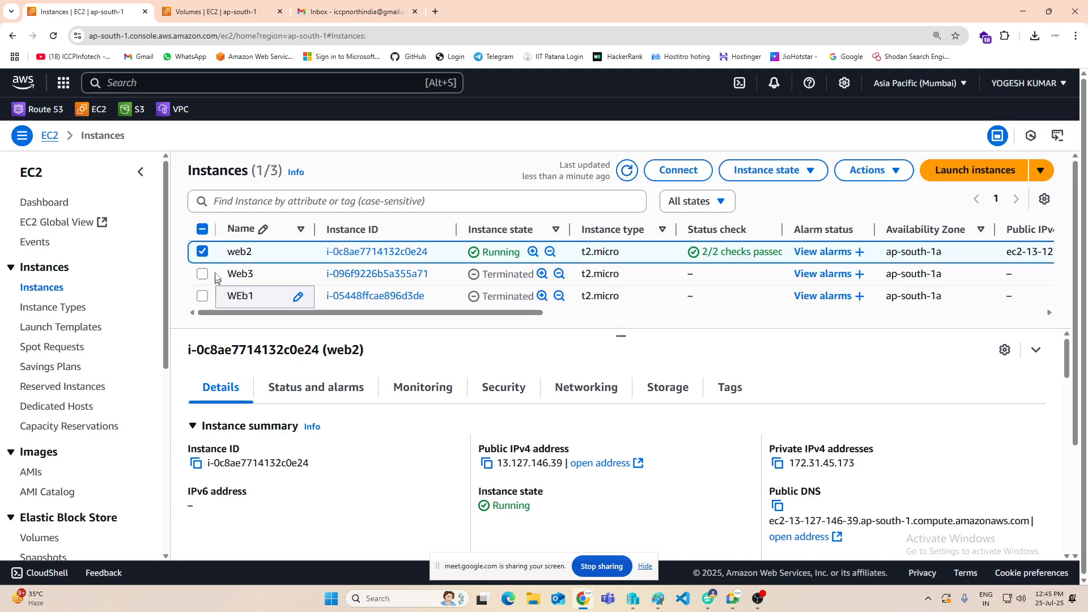
Step: Check the Windows password availability in web2's RDP client connection options, then cancel and return to the instances list
left_click(677, 170)
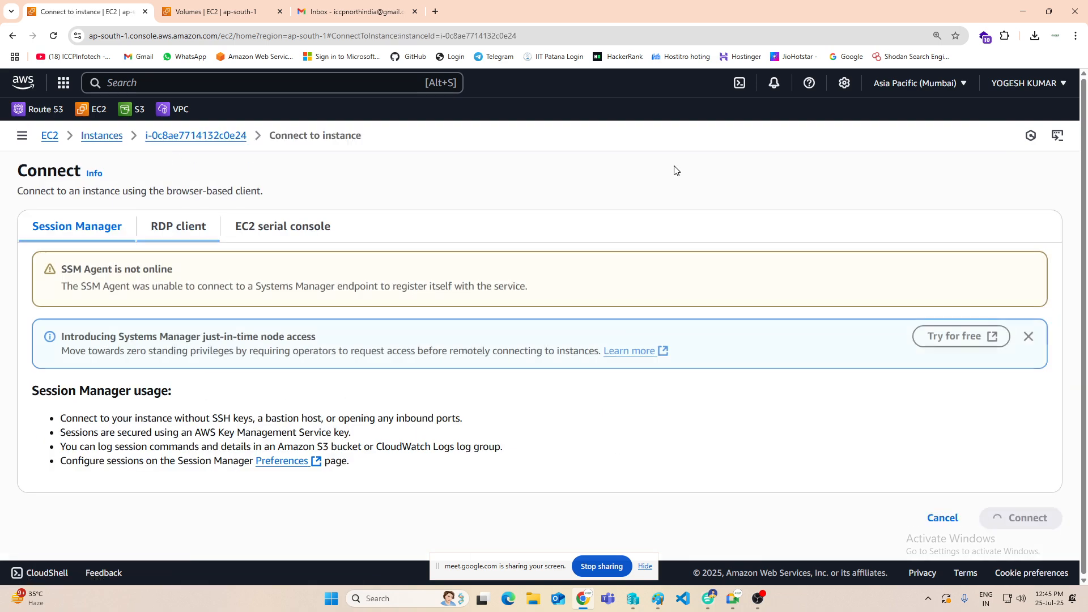
left_click(165, 230)
scroll(122, 419, "down", 3)
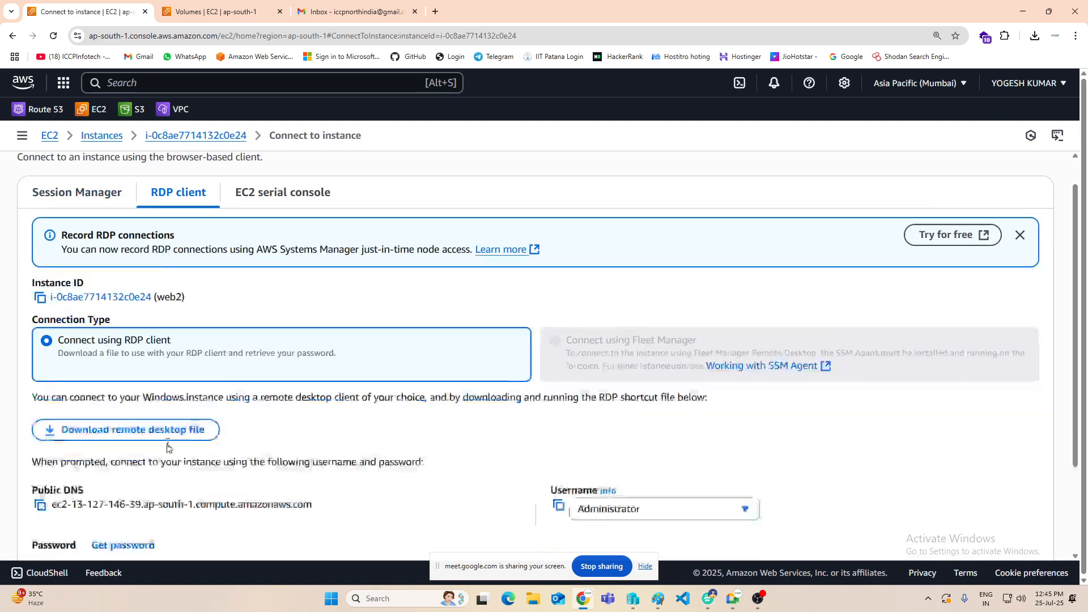
left_click(121, 426)
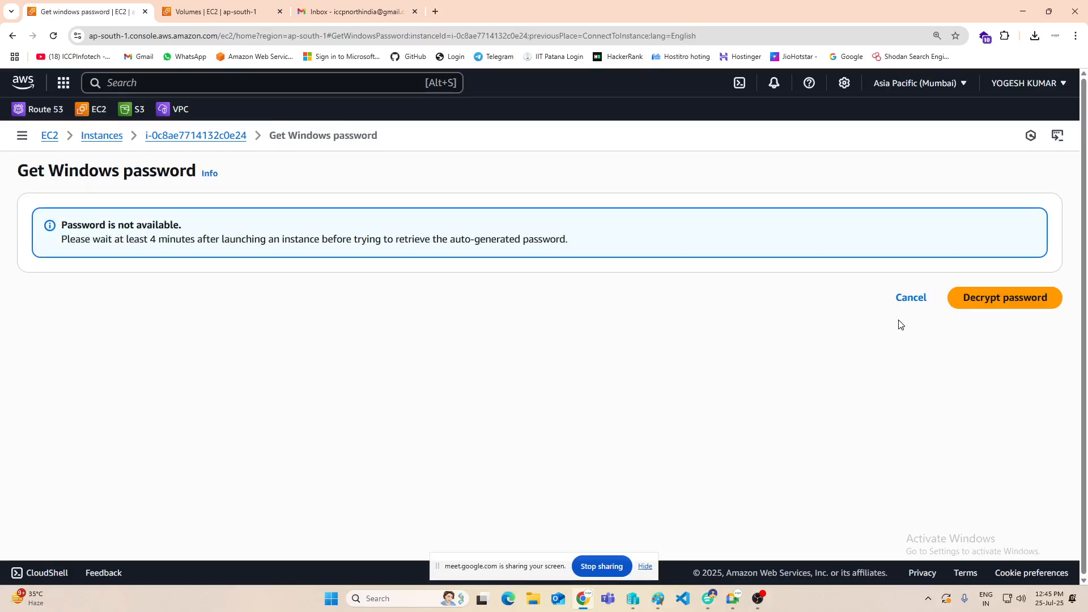
left_click(907, 297)
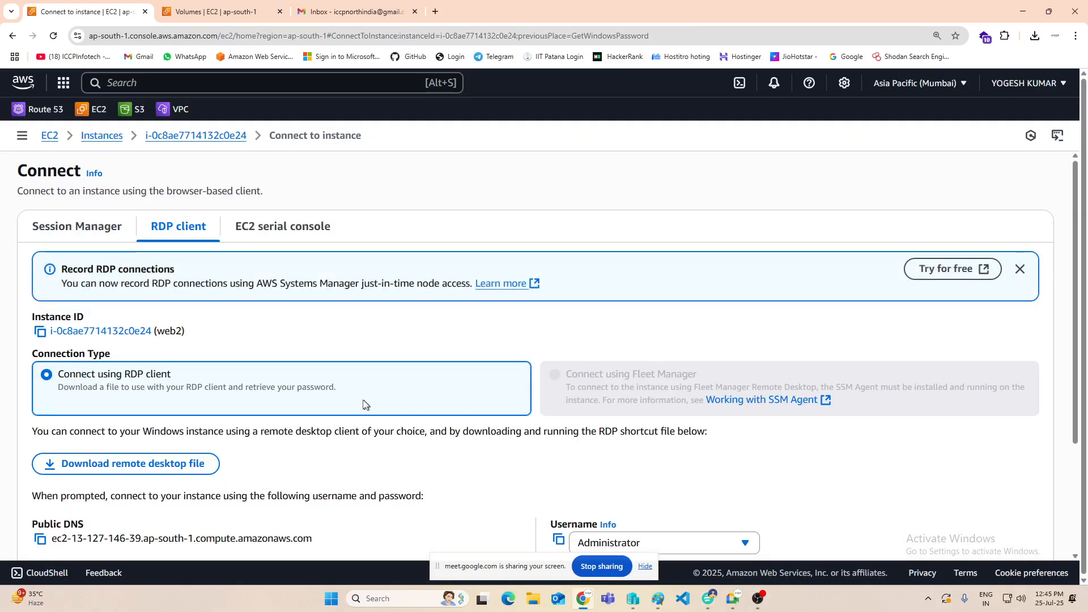
left_click(109, 139)
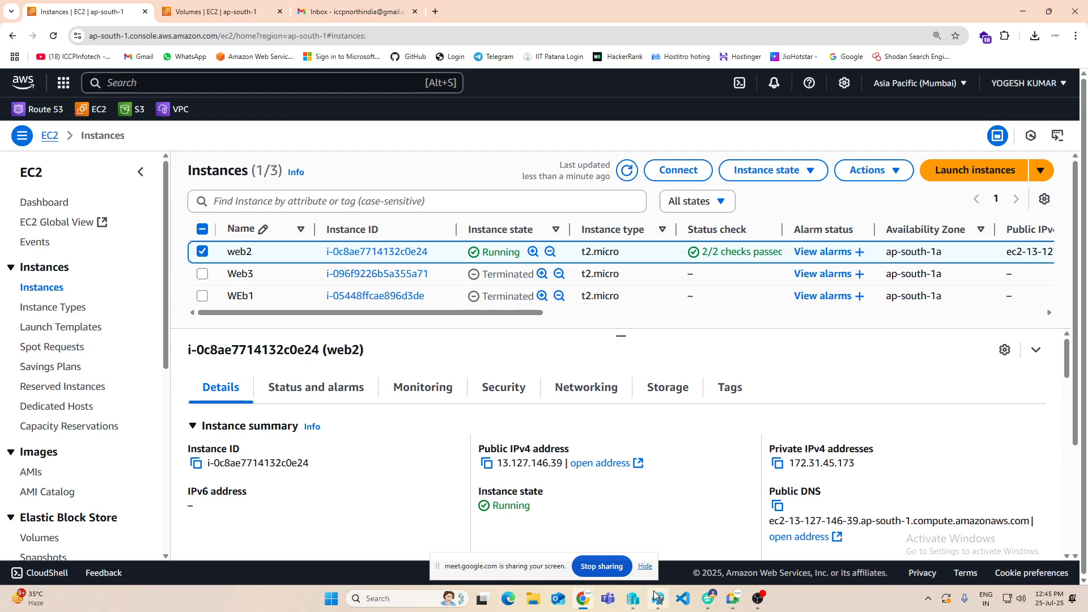
Step: Switch to Paint and add a small black arrow from the VM1 diagram's black hexagon, labelled "snapshot"
left_click(657, 598)
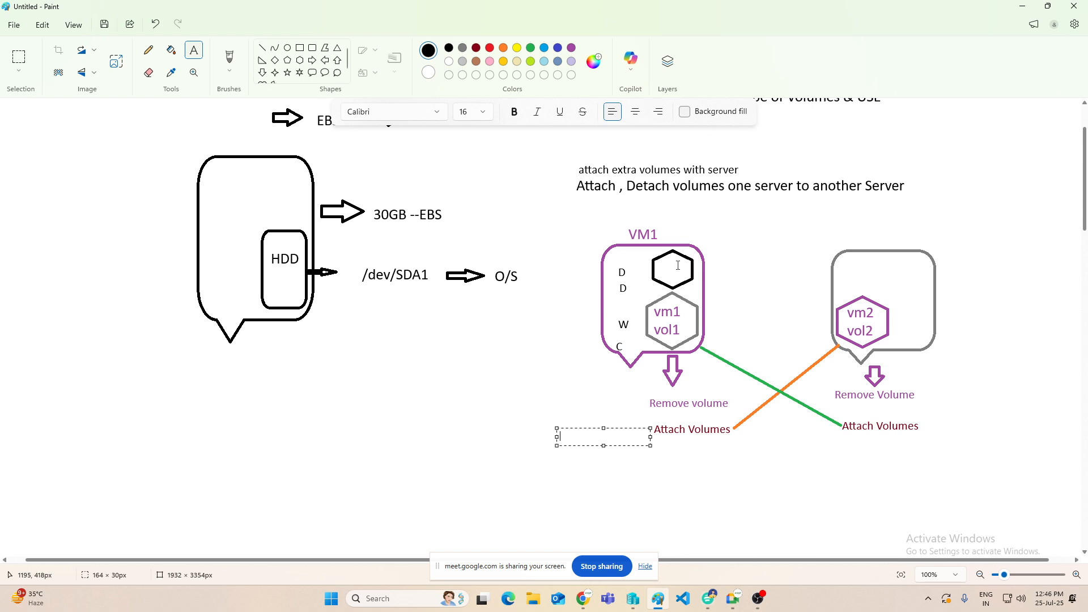
left_click(316, 64)
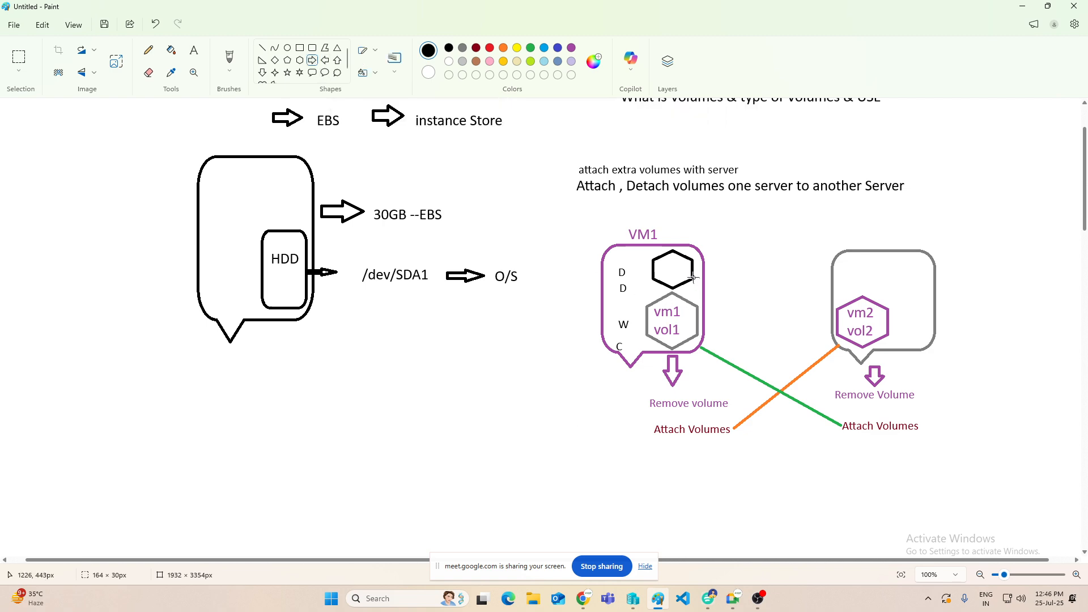
left_click_drag(691, 270, 721, 272)
left_click(742, 293)
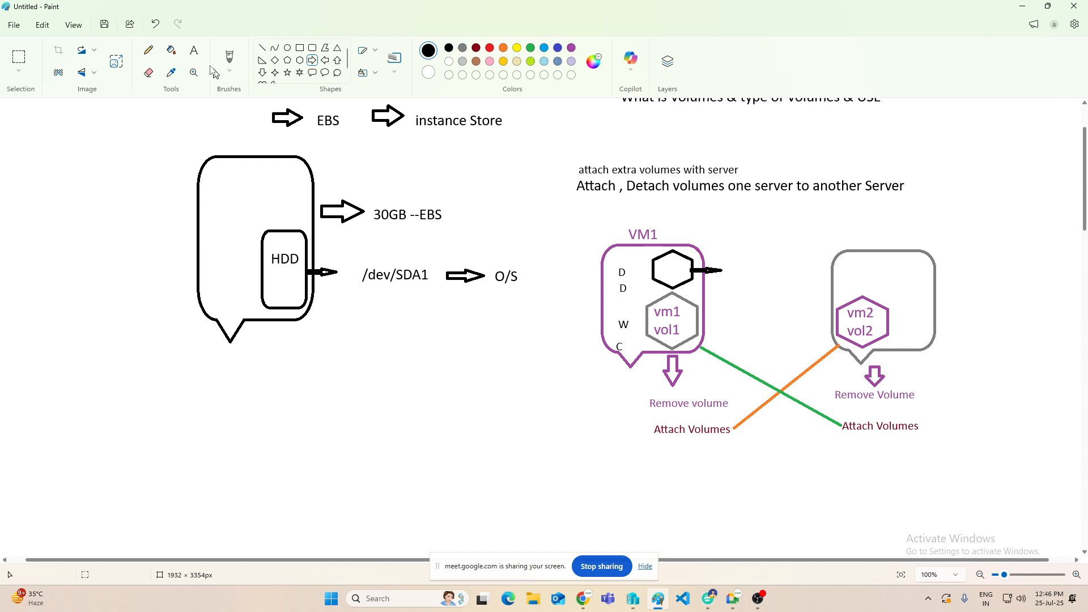
left_click(194, 50)
left_click(728, 266)
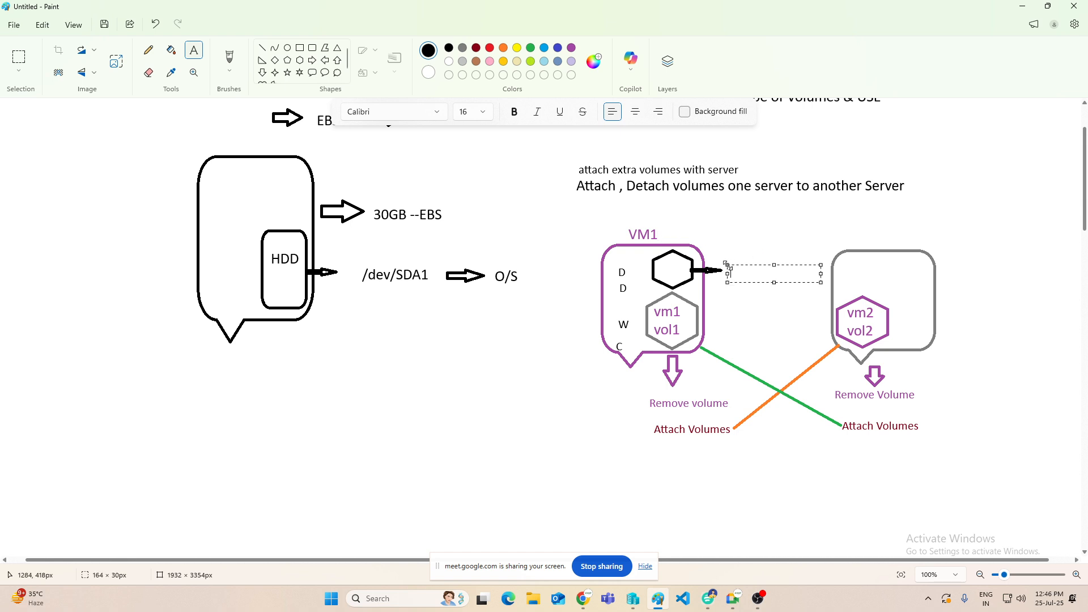
type("snapshot")
left_click(526, 392)
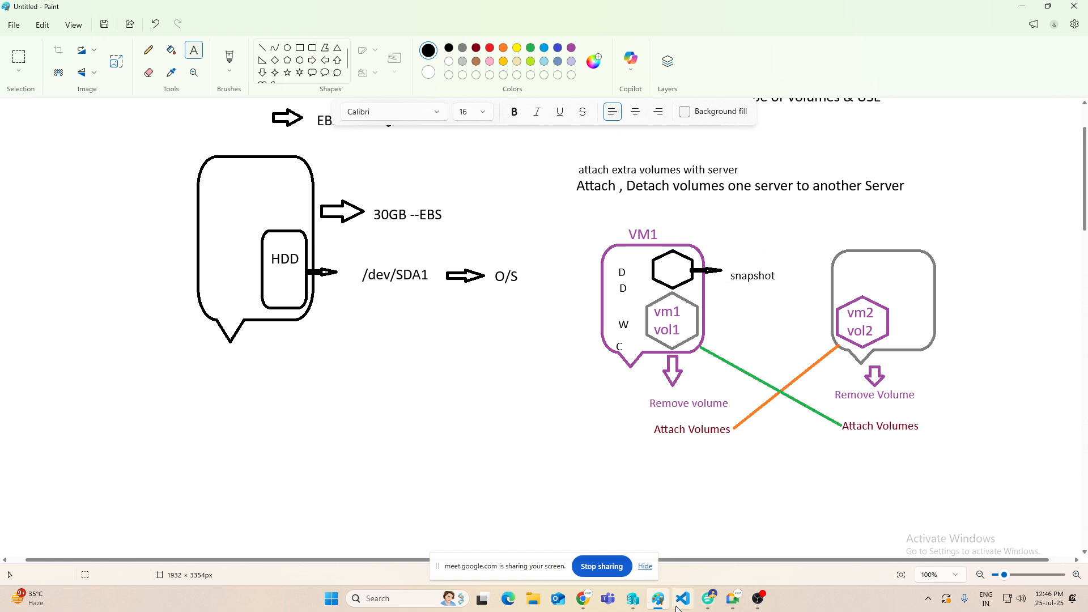
Step: Look through the EC2 console's navigation in the browser, then return to Paint and add the heading "Custom AMI" in the blank area below the diagrams
left_click(583, 598)
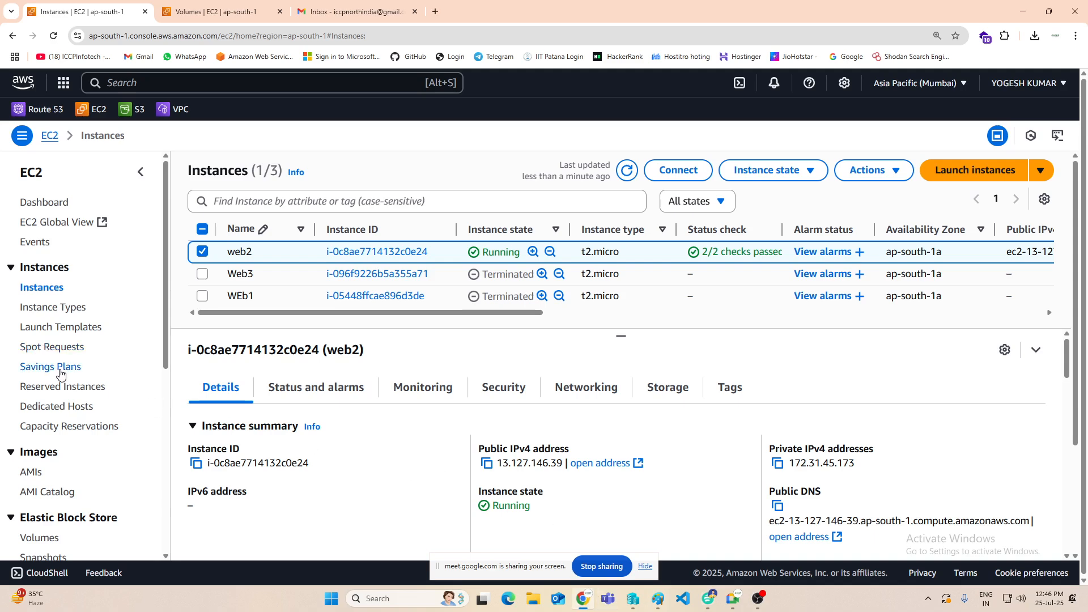
scroll(59, 371, "down", 3)
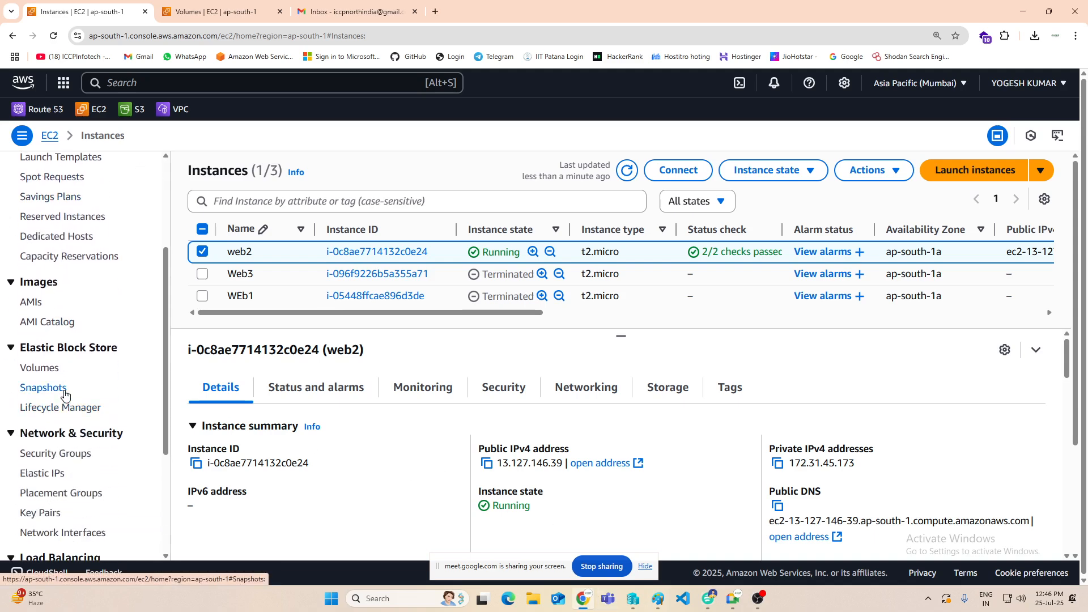
left_click(658, 600)
scroll(567, 374, "down", 5)
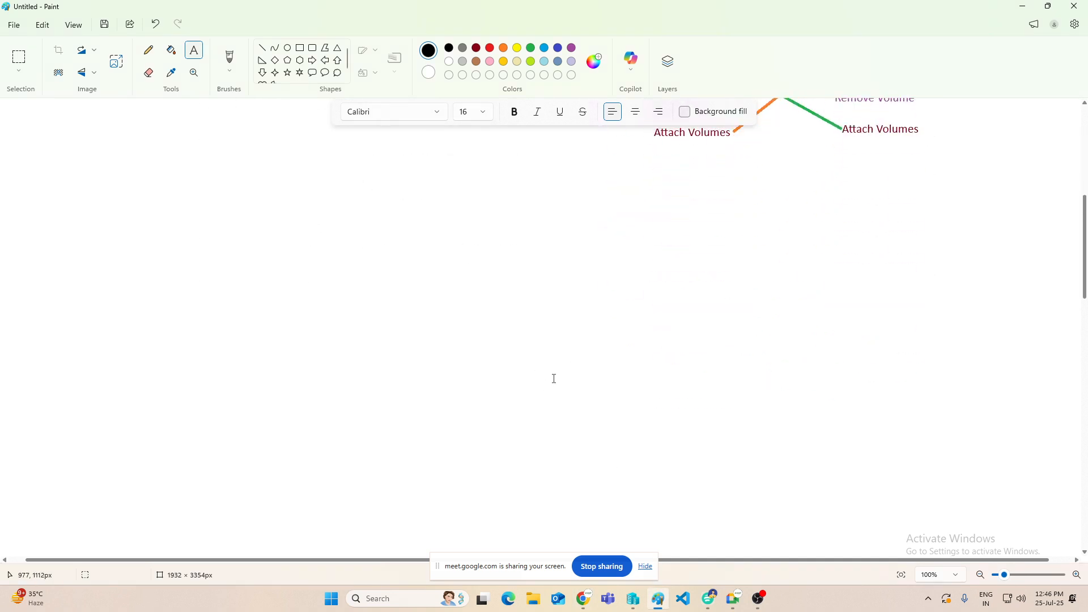
left_click(163, 152)
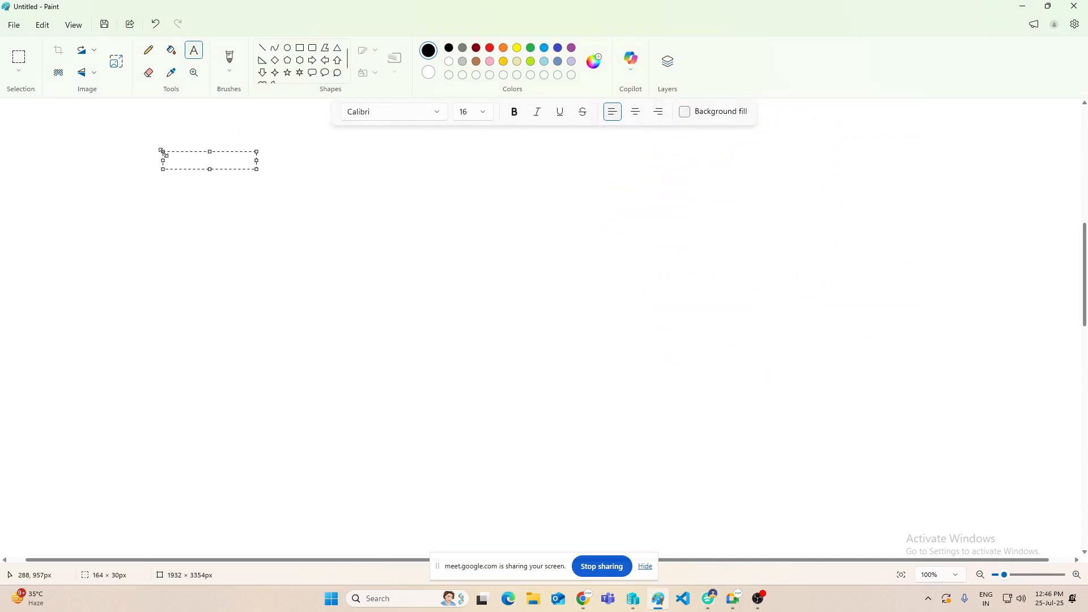
type("Custom AMI")
left_click(185, 223)
Step: Draw a black rounded callout about 135 × 190 px under the heading, with a gray arrow leading right to a gray oval callout
left_click(312, 73)
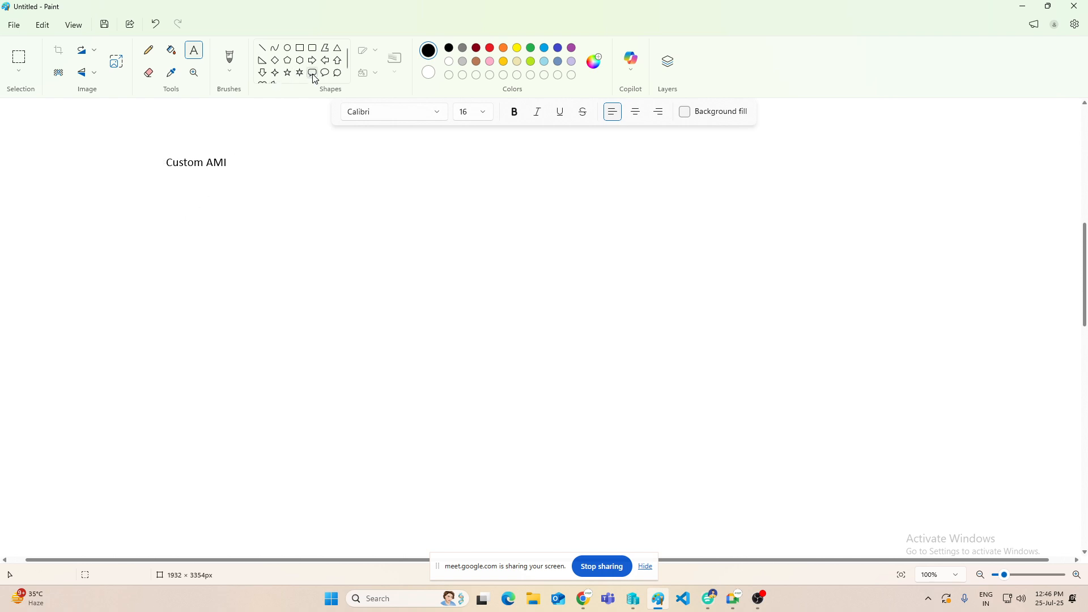
left_click_drag(163, 191, 241, 301)
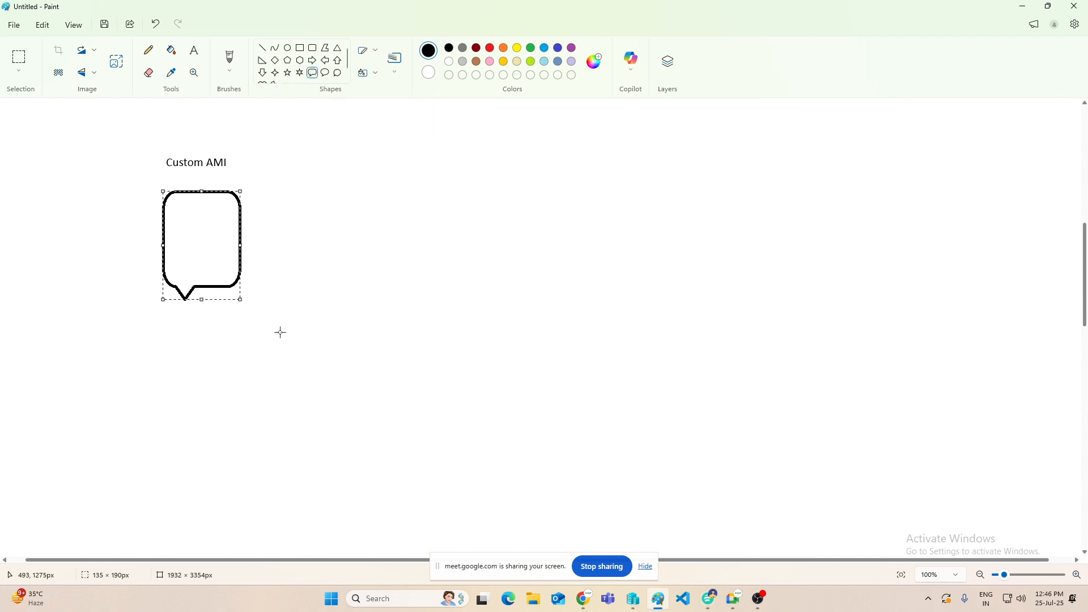
left_click(313, 60)
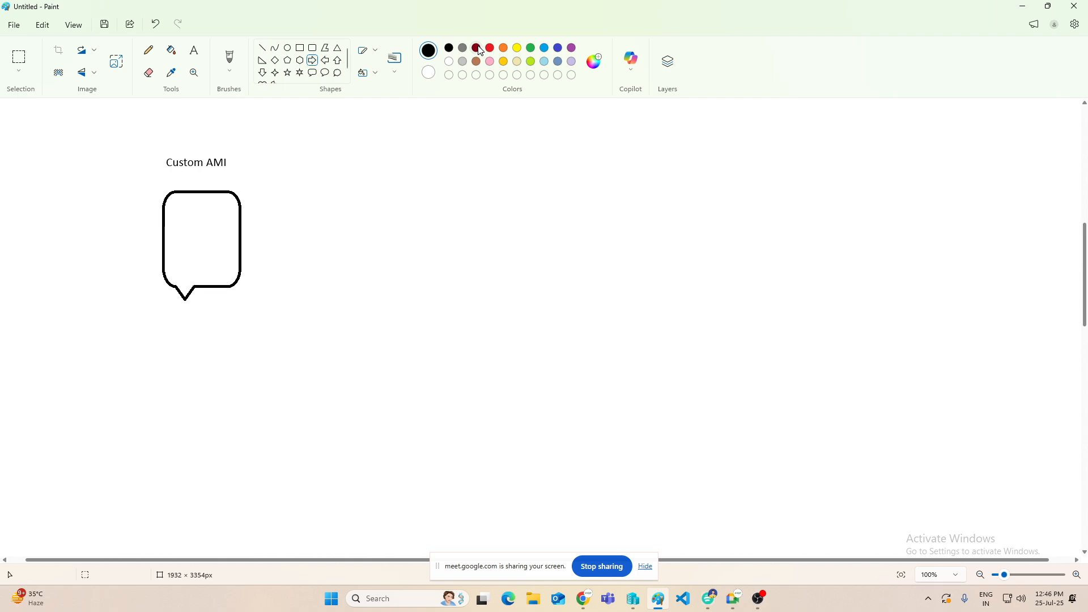
left_click(464, 49)
left_click_drag(242, 224, 325, 237)
left_click(325, 72)
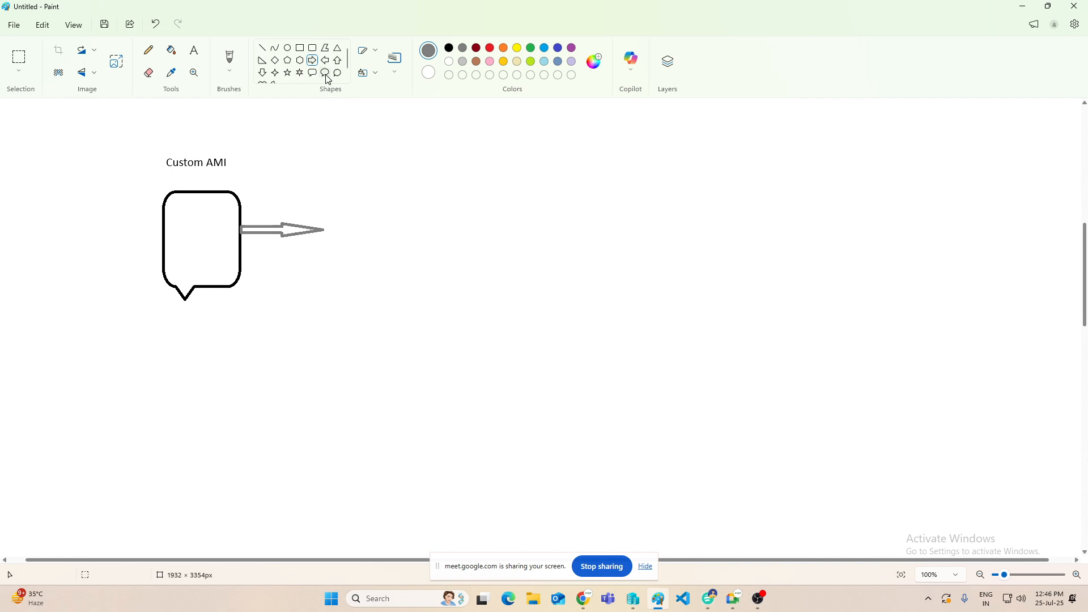
left_click_drag(323, 200, 416, 276)
Step: Label the gray oval callout "custom AMI" in black text
left_click(449, 47)
left_click(193, 50)
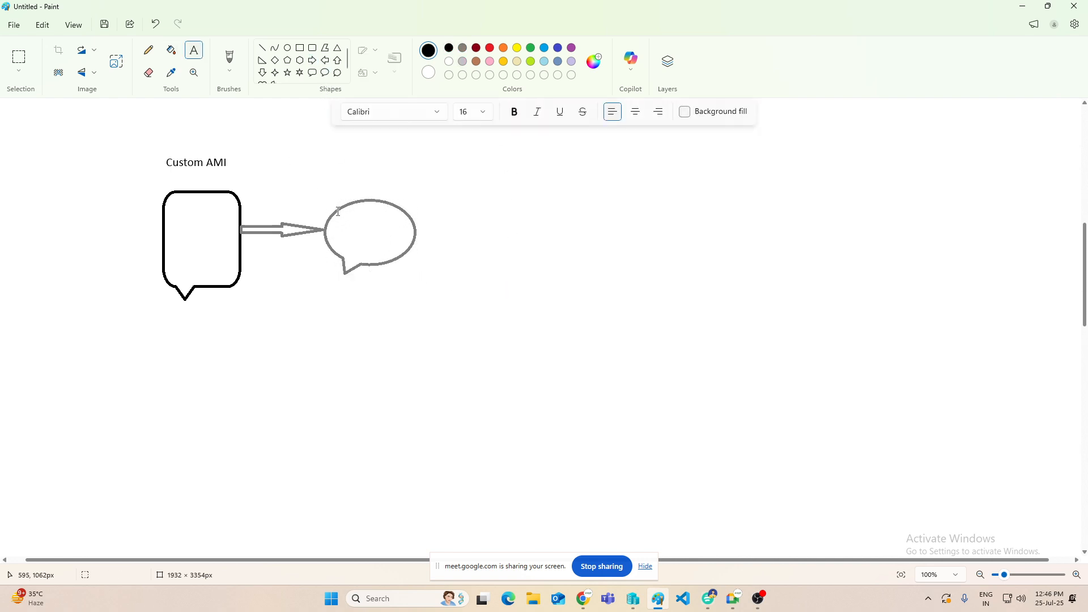
left_click(330, 217)
type("custom AMI")
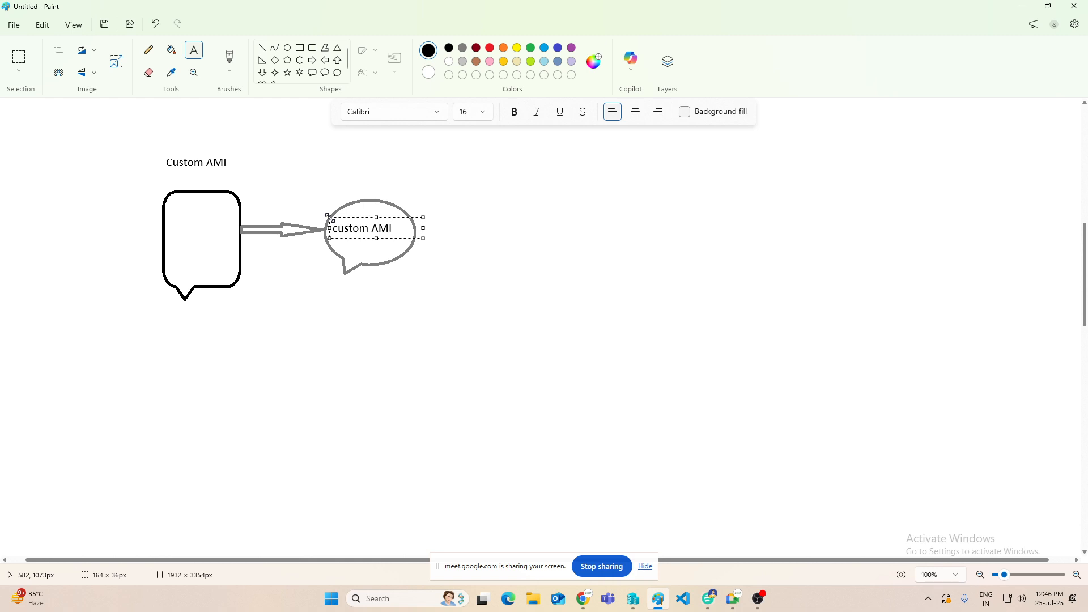
left_click(508, 340)
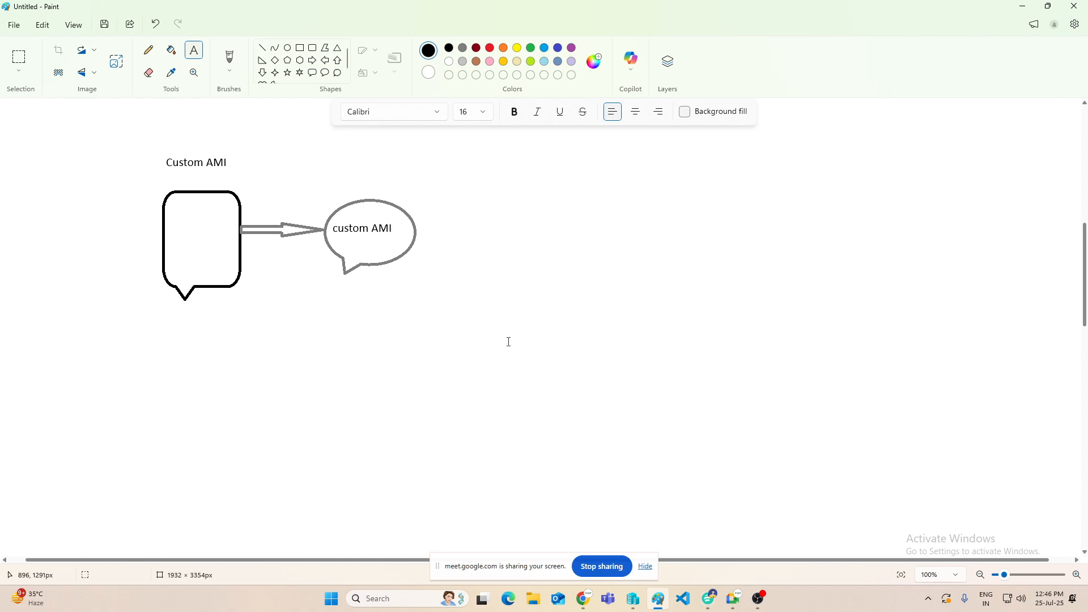
Step: Draw a brown arrow rightward from the custom AMI oval, ending at a light-blue rounded callout
left_click(313, 60)
left_click(477, 61)
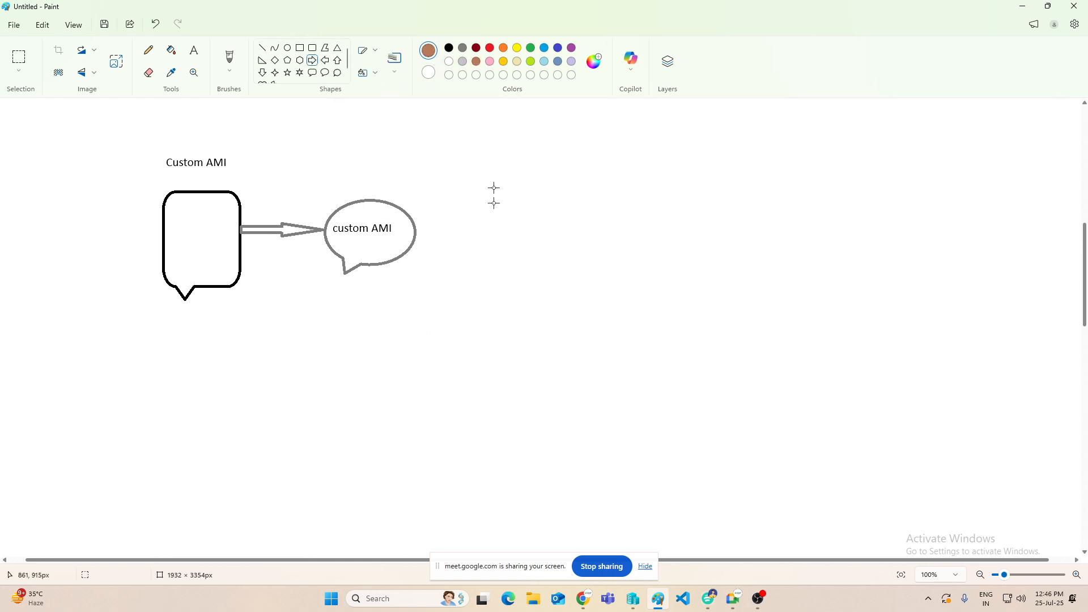
left_click_drag(417, 221, 539, 239)
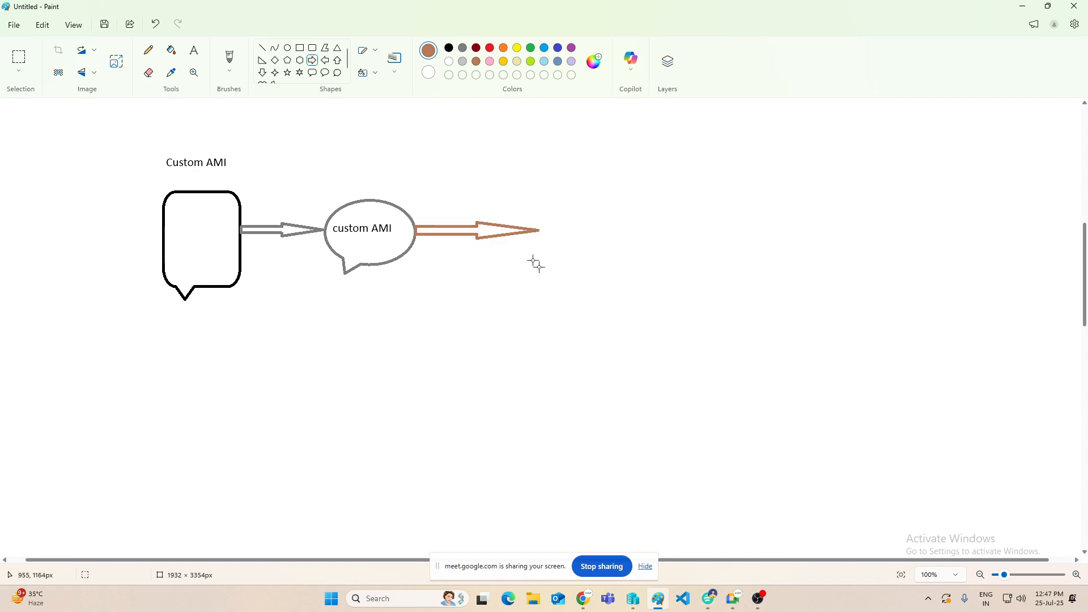
left_click(312, 72)
left_click_drag(542, 192, 629, 296)
left_click(545, 48)
left_click(490, 157)
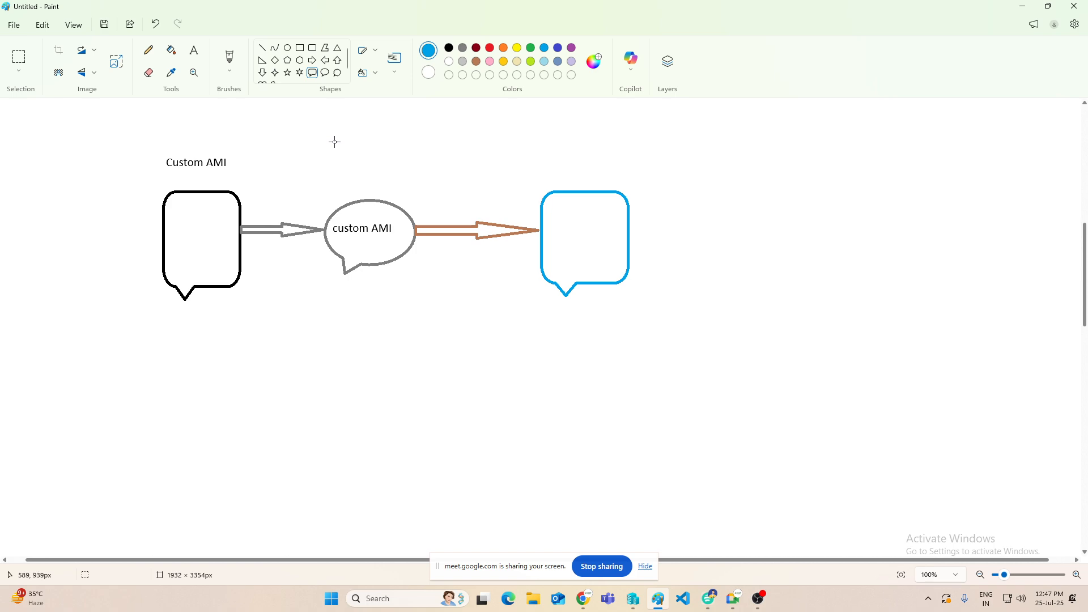
Step: Cross out the black callout, the blue callout and the custom AMI oval with red diagonal lines
left_click(262, 48)
left_click(490, 47)
left_click_drag(182, 202, 237, 267)
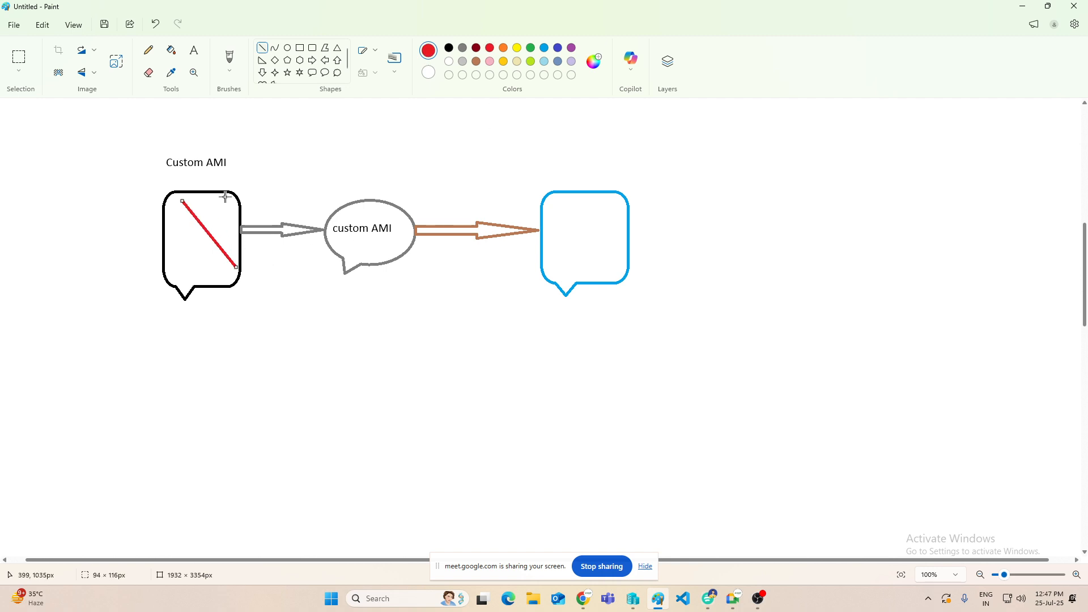
left_click_drag(225, 197, 191, 262)
left_click_drag(631, 193, 562, 272)
left_click_drag(575, 187, 644, 260)
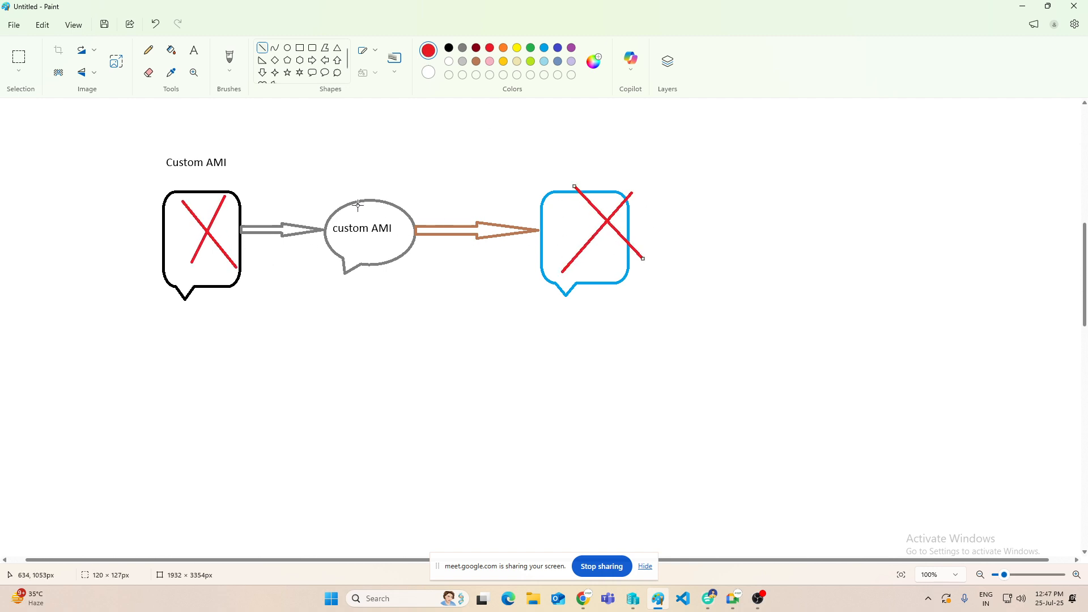
left_click_drag(385, 180, 345, 274)
left_click_drag(344, 198, 424, 269)
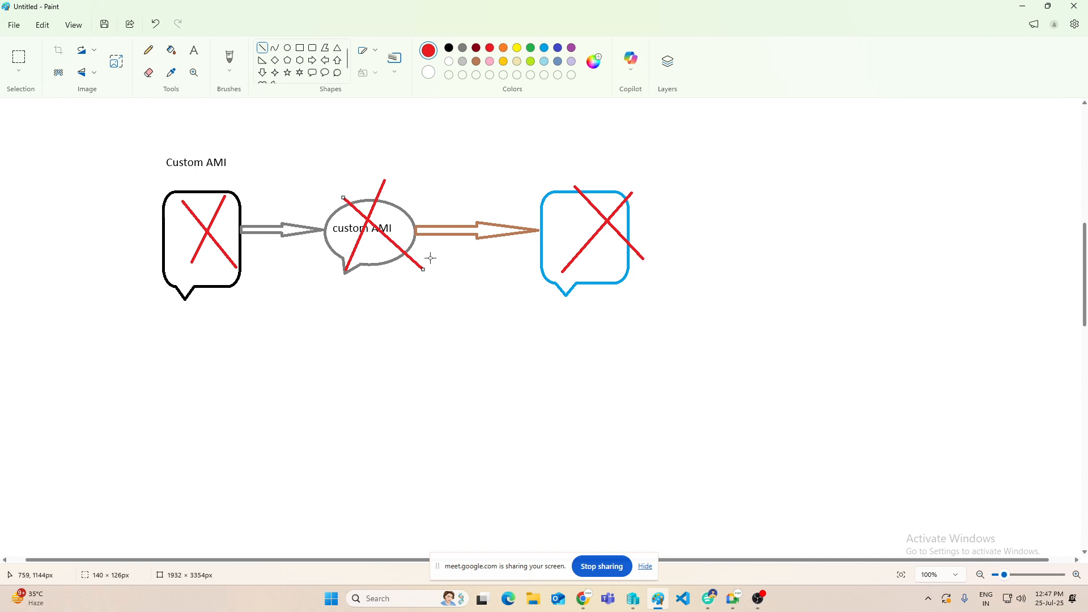
Step: Draw a black down arrow directly below the custom AMI oval
left_click(261, 72)
left_click(449, 47)
mouse_move(340, 280)
left_mouse_down()
mouse_move(357, 323)
mouse_move(526, 417)
mouse_move(556, 451)
mouse_move(552, 471)
left_mouse_up()
Step: Add a black text note below the down arrow reading "When you create any Custom AMI AWS create Automatically custom ami snapshot"
left_click(194, 50)
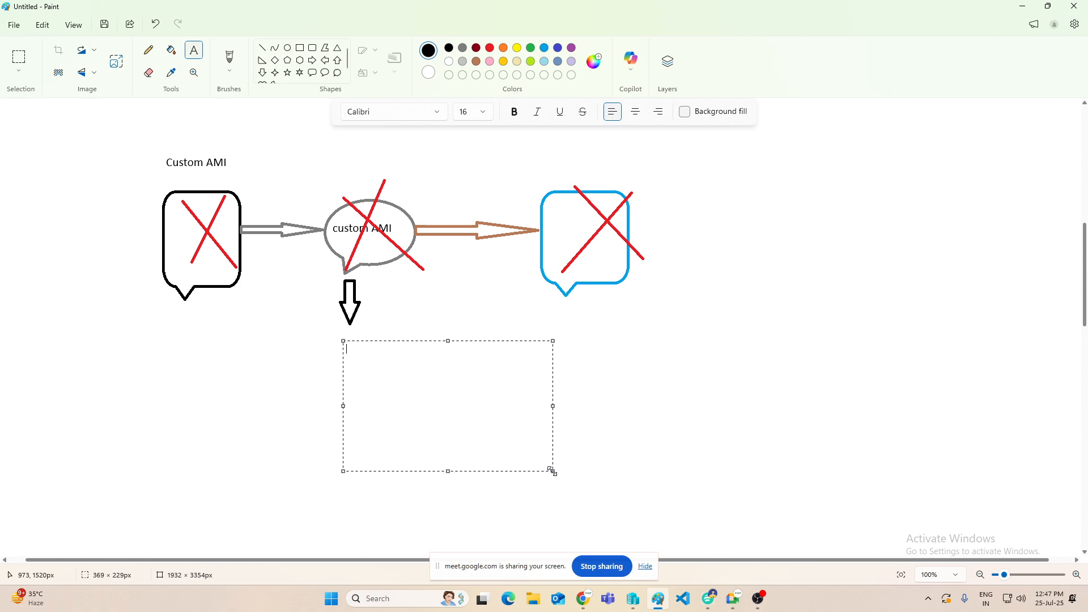
type("When you create a")
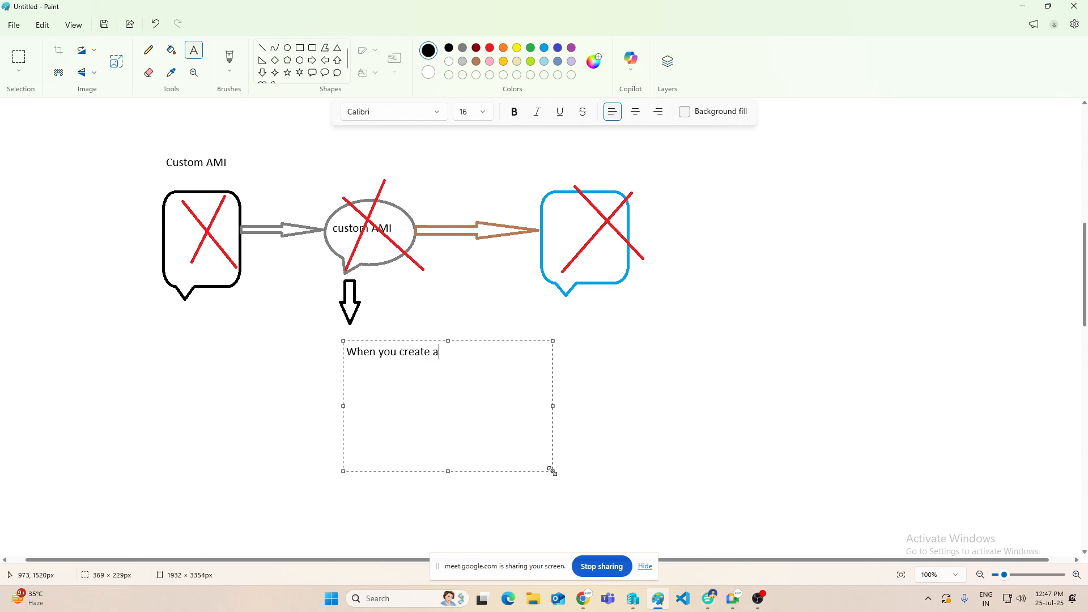
type("ny Custom AMI AWS create Aut")
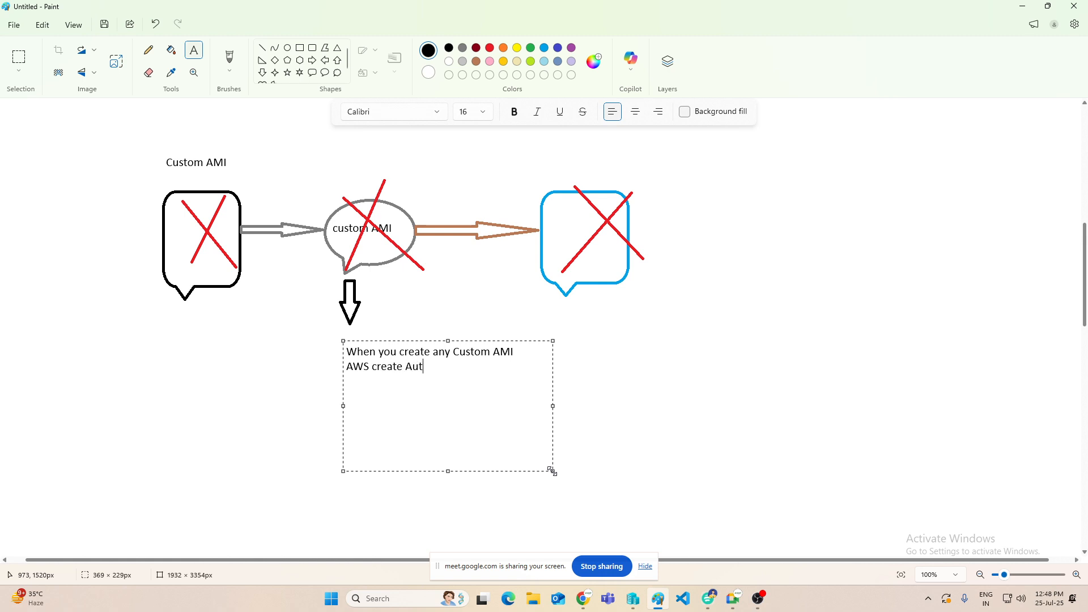
type("omatacly")
right_click(442, 372)
left_click(586, 403)
type("custom")
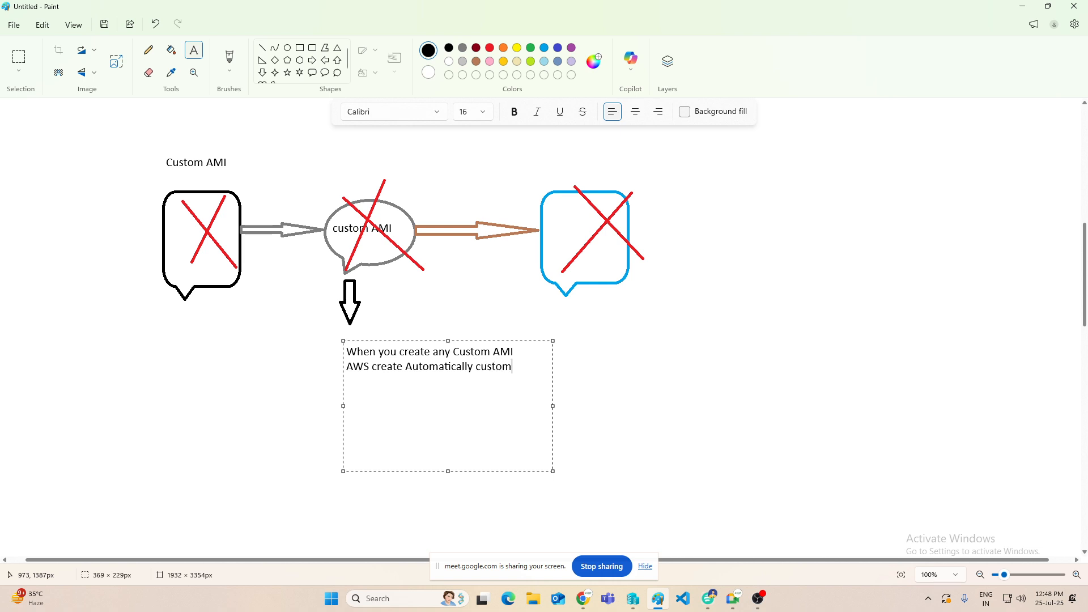
type(" ami snapshot")
Step: Add a second paragraph to the note reading "With help of snapshot create new volumes and attach with instance"
key("Return")
type("W")
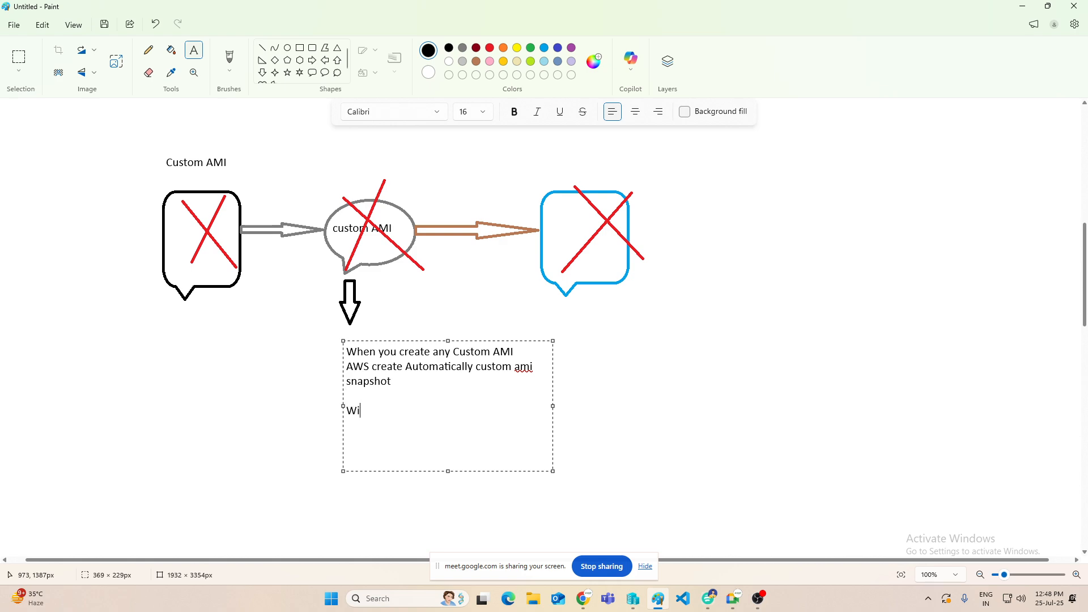
type("ith help of snapshot c")
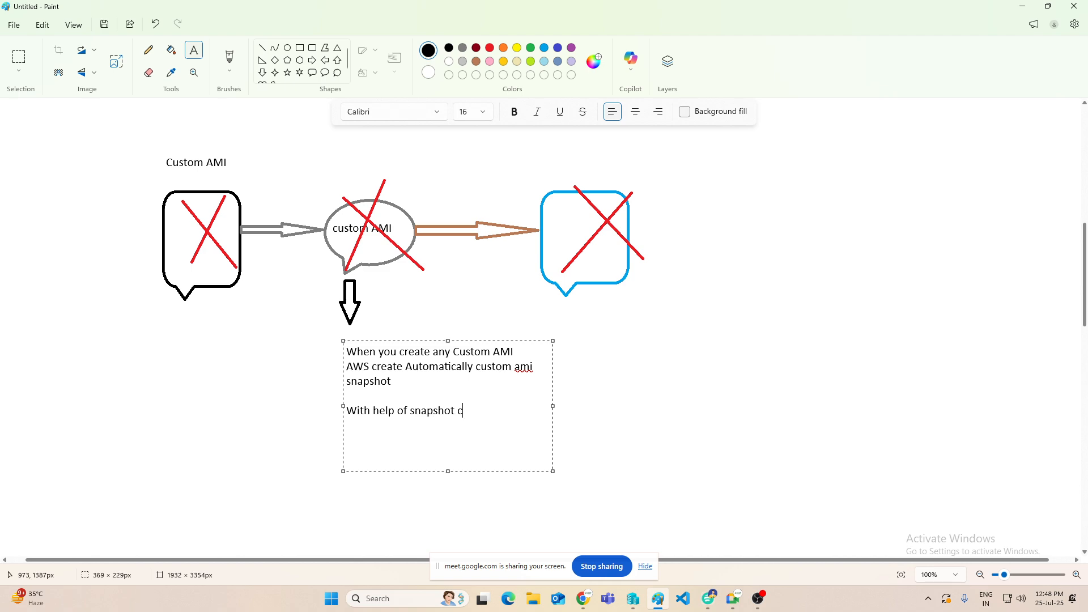
type("reate m")
key("BackSpace")
type("new volumes andd")
key("BackSpace")
type("a")
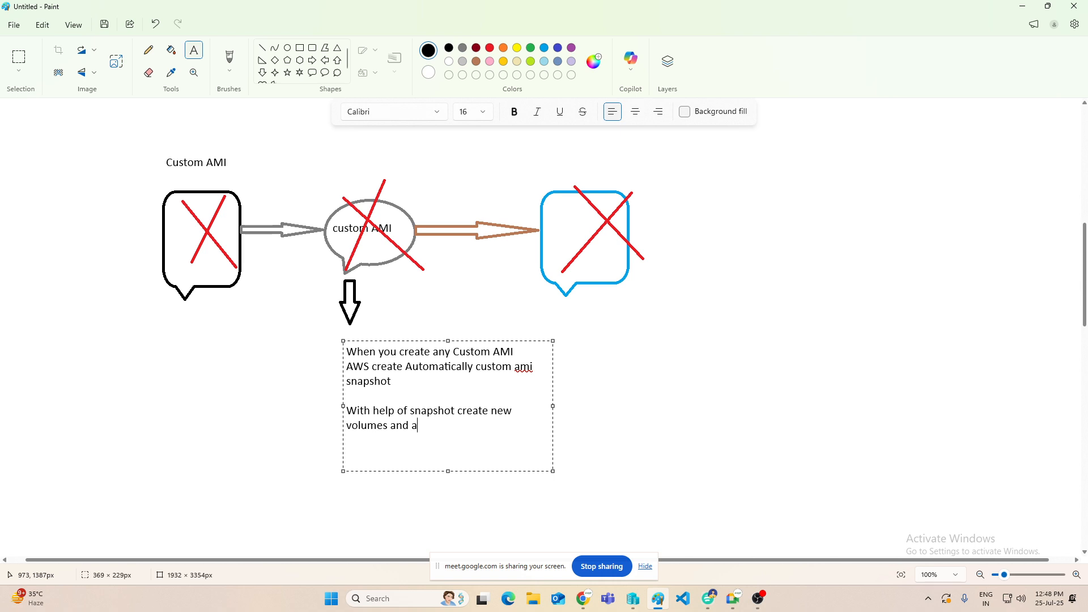
type("ttach with instance ")
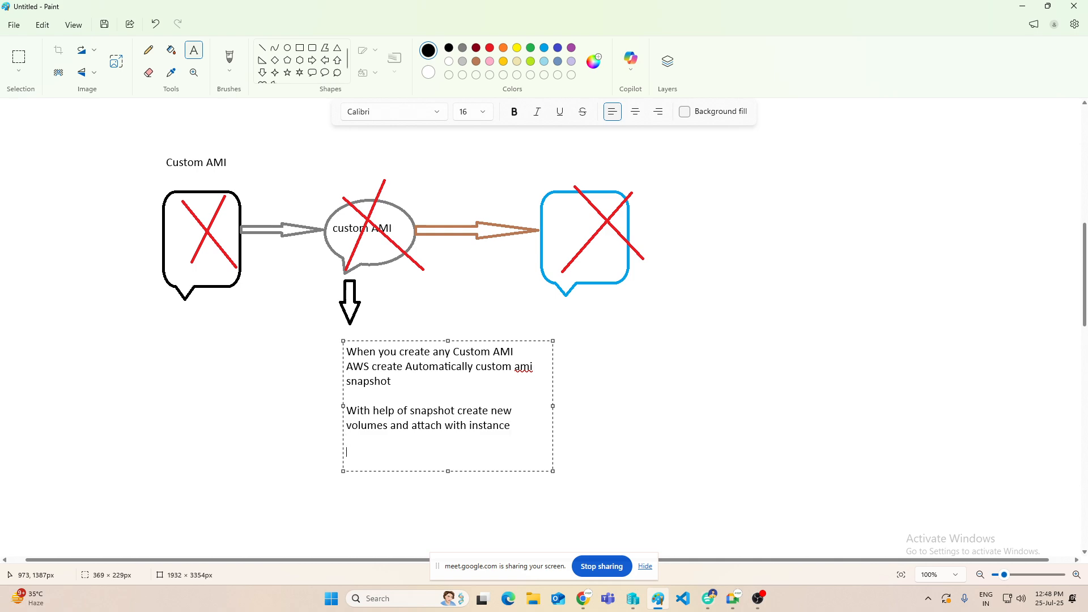
type("or")
Step: Finish the note with "or" and, on a new line, "With the help of snapshot create Custom AMi and Create Instance"
key("Return")
type("With the ")
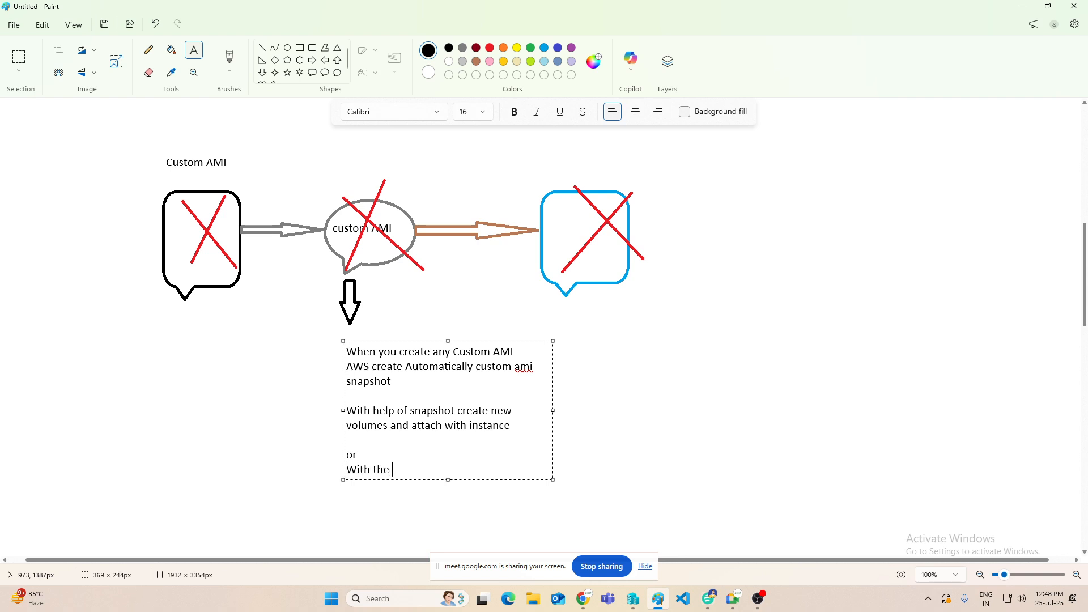
type("help of snapso")
type("t")
key("BackSpace")
key("BackSpace")
key("BackSpace")
type("hot create Cust")
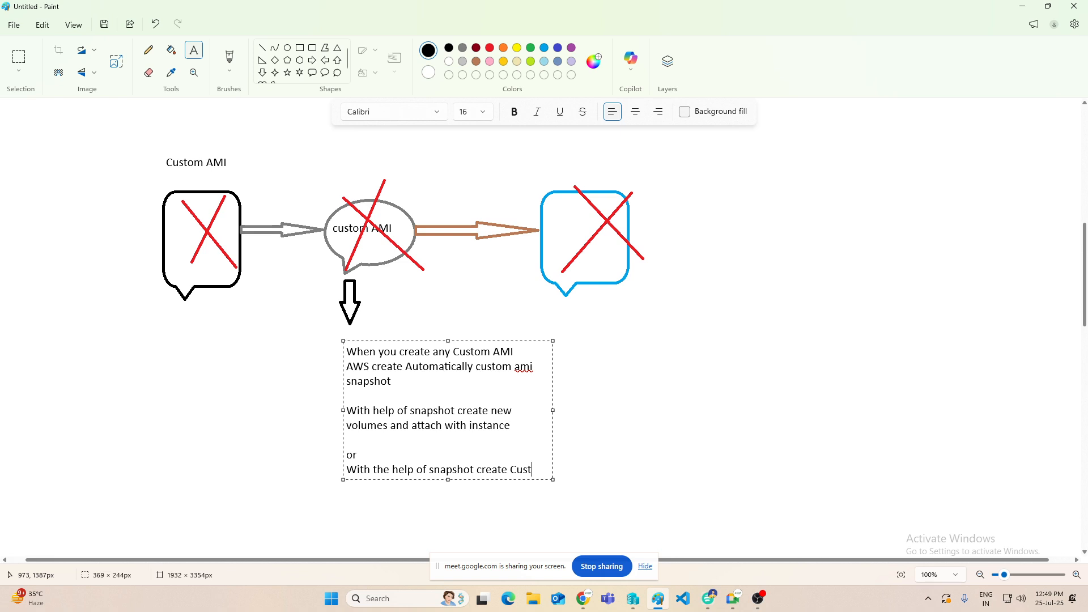
type("om AMi ")
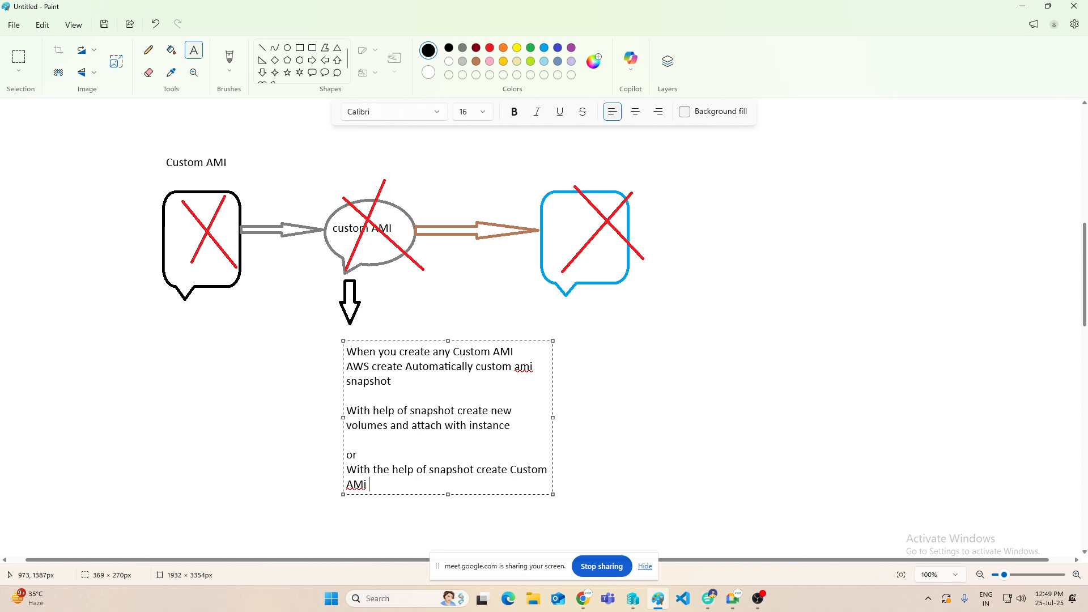
type("and Create Instance")
left_click(609, 486)
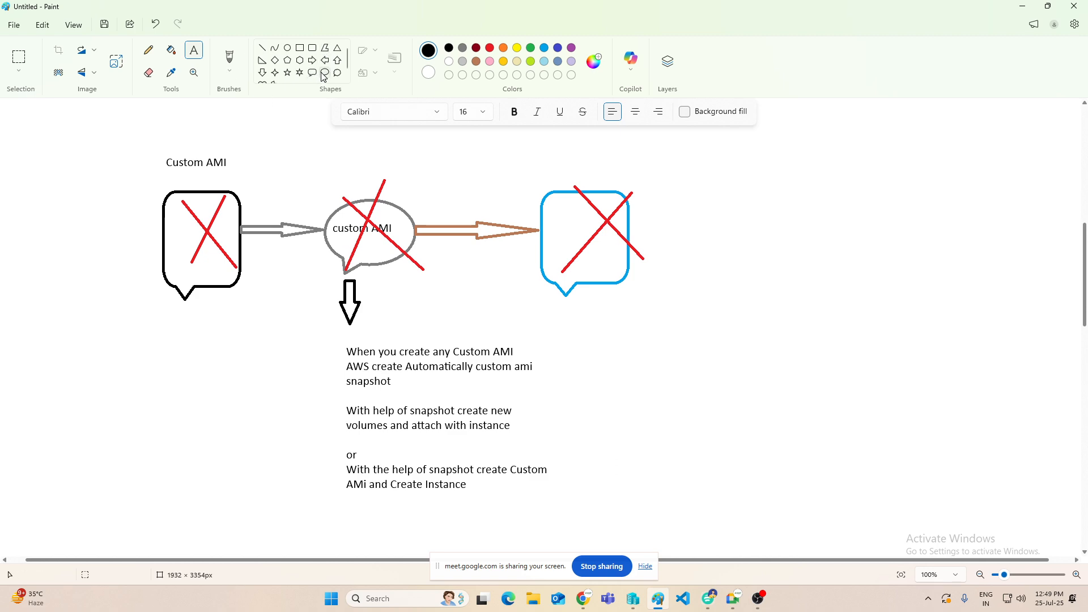
Step: Draw a black hexagon below the crossed-out black callout, beside the text note
left_click(302, 65)
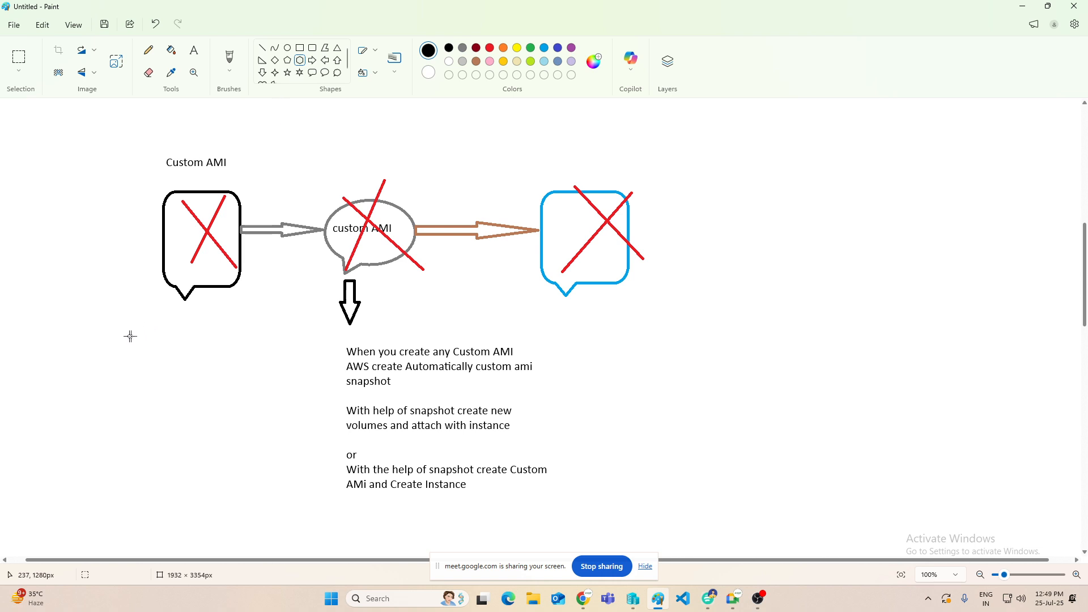
left_click_drag(127, 336, 218, 412)
left_click(281, 332)
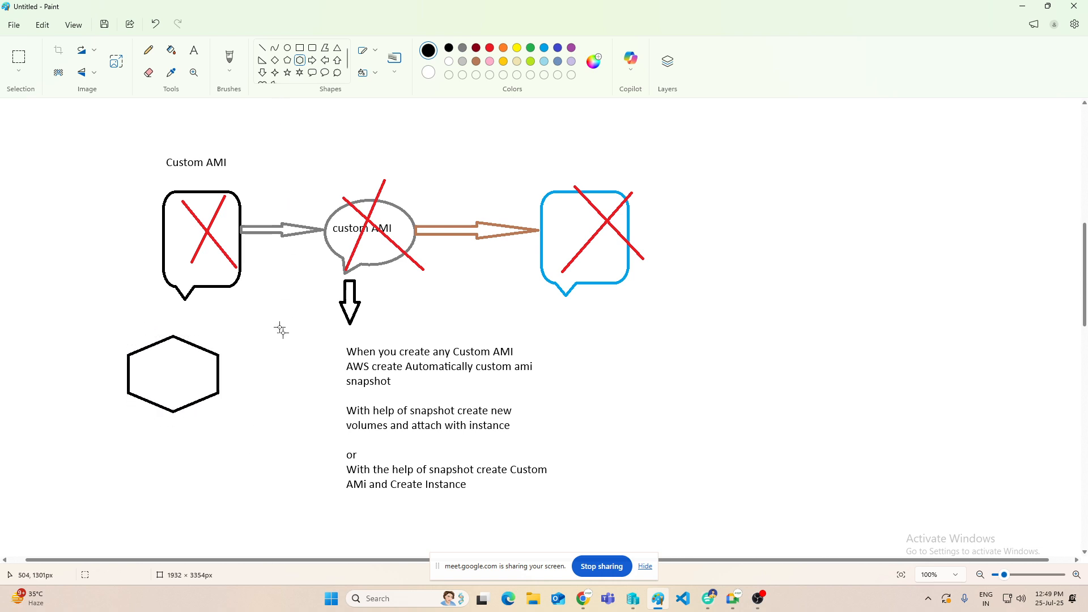
Step: Label the inside of the hexagon "flipcart-ami" in dark red text
left_click(194, 50)
left_click(476, 47)
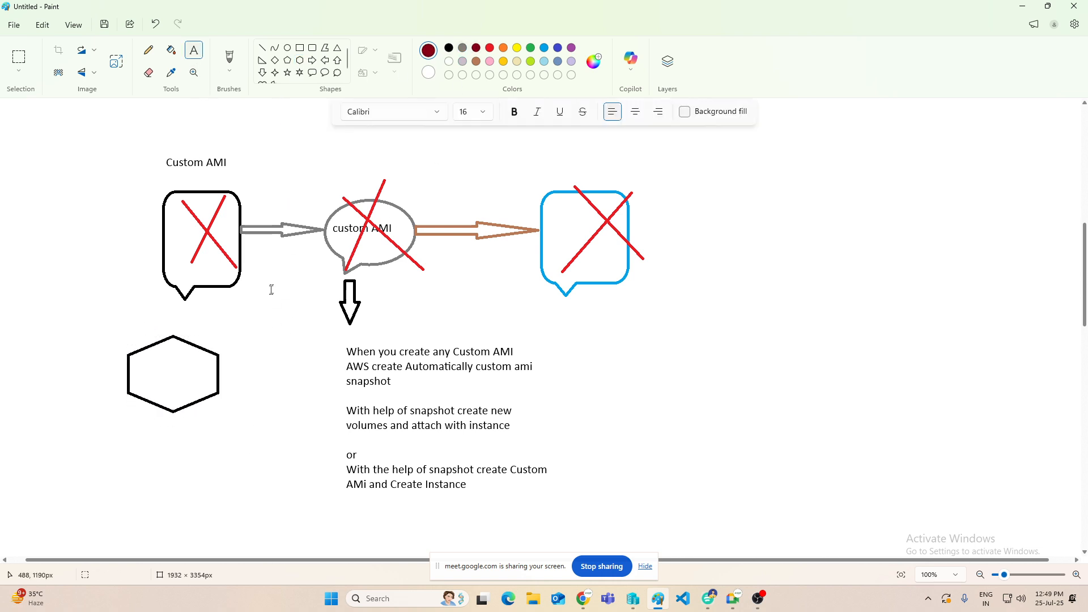
left_click(137, 366)
type("flipca")
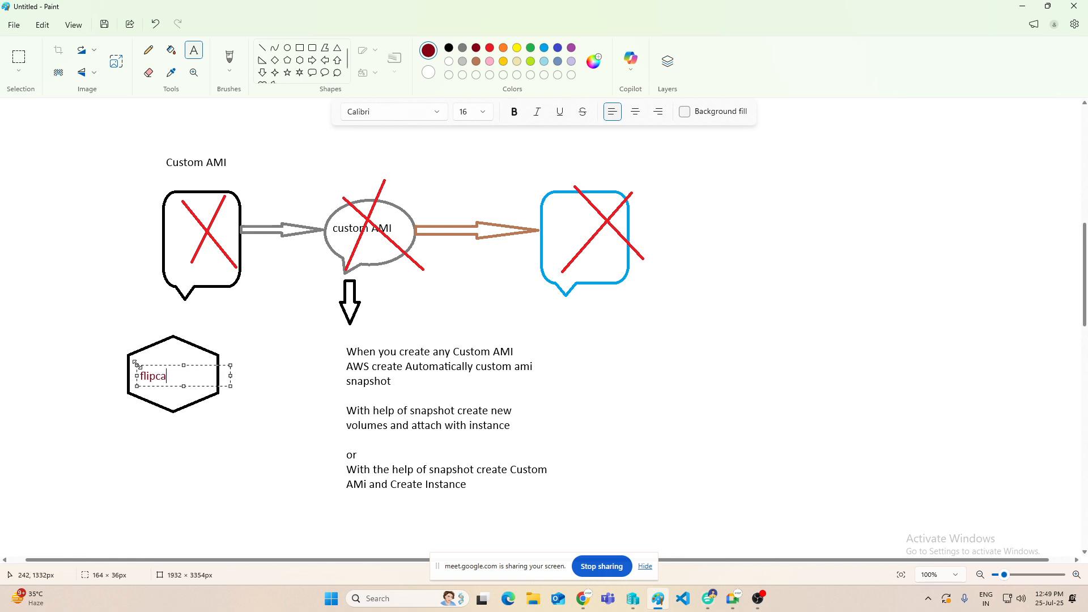
type("rt-ami")
left_click(83, 507)
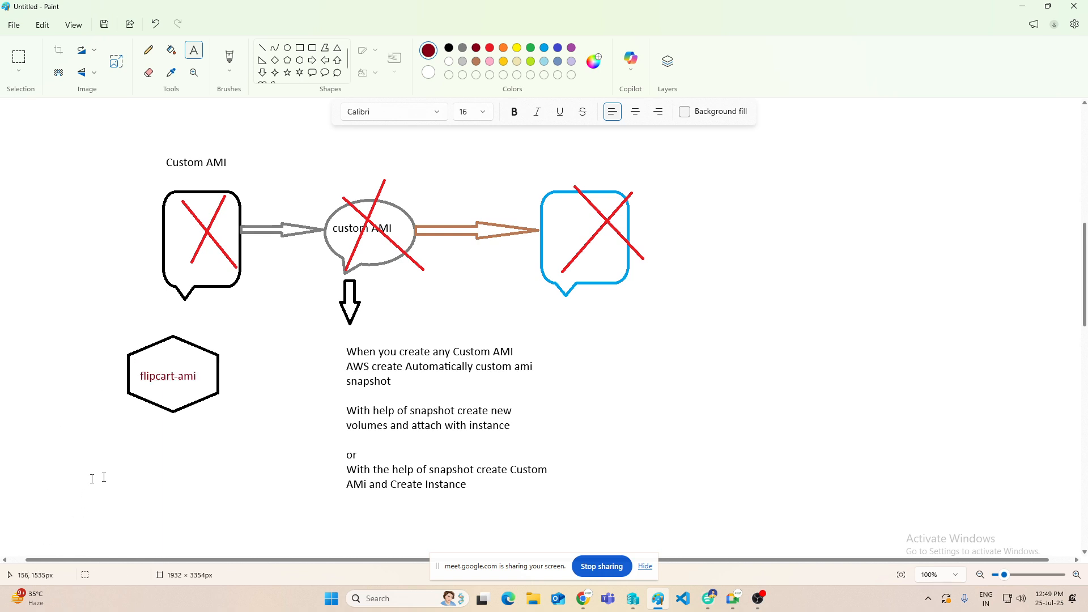
Step: Draw two dark red lines diverging downward from the lower edges of the flipcart-ami hexagon
left_click(262, 49)
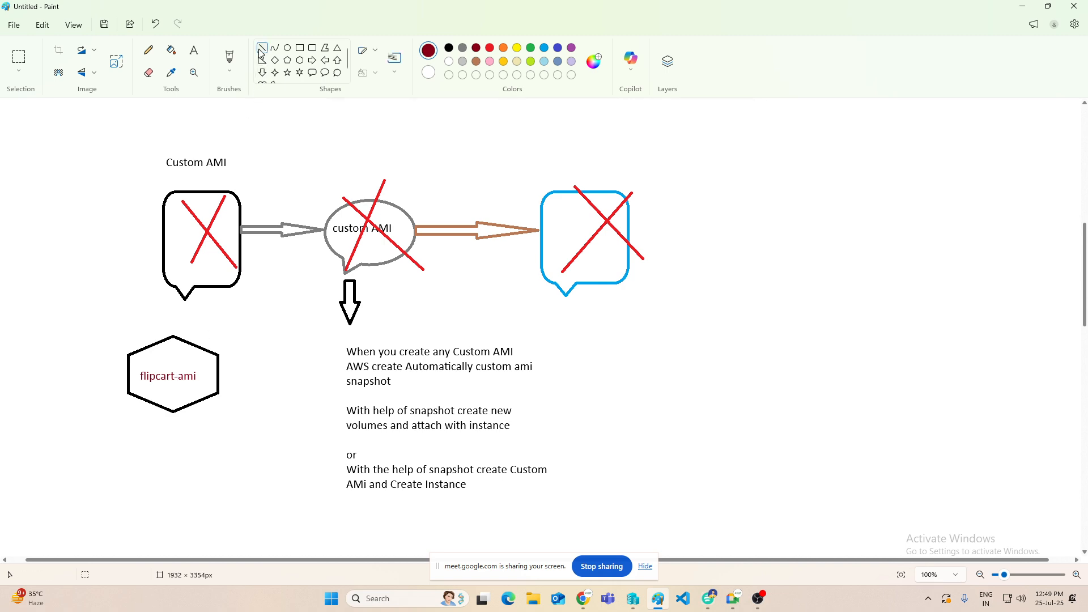
left_click_drag(152, 402, 117, 479)
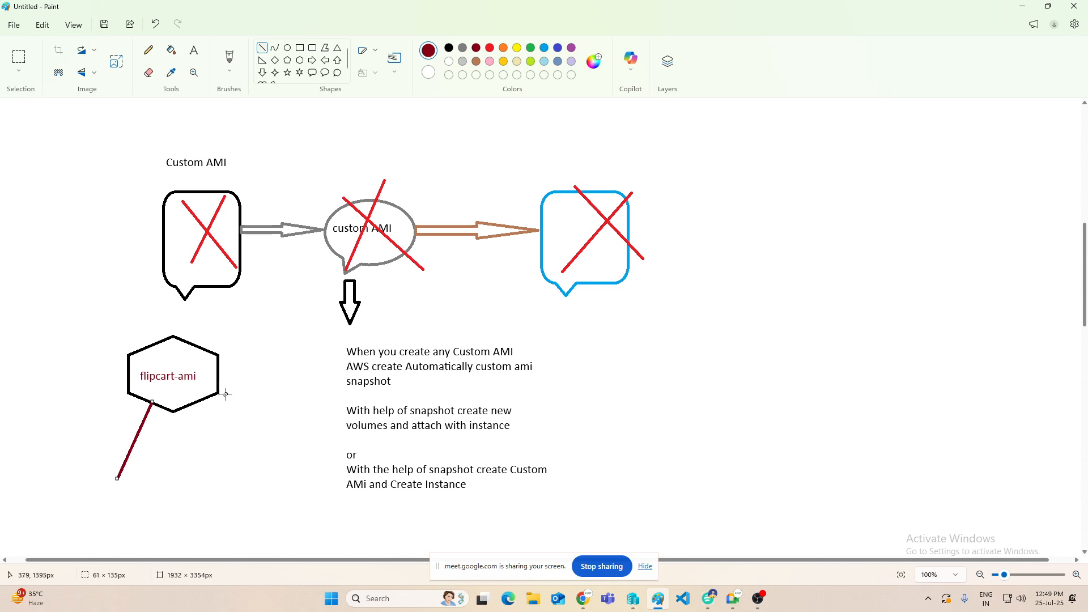
left_click_drag(201, 401, 237, 470)
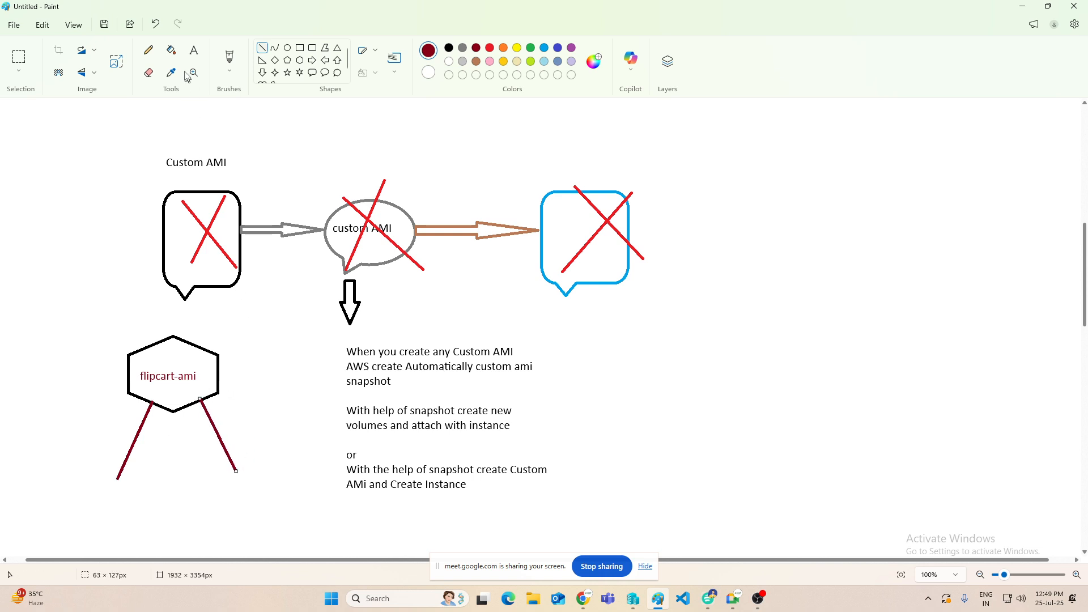
Step: Label the ends of the two branch lines "AMI" and "VOL" in dark red text
left_click(194, 50)
left_click(91, 495)
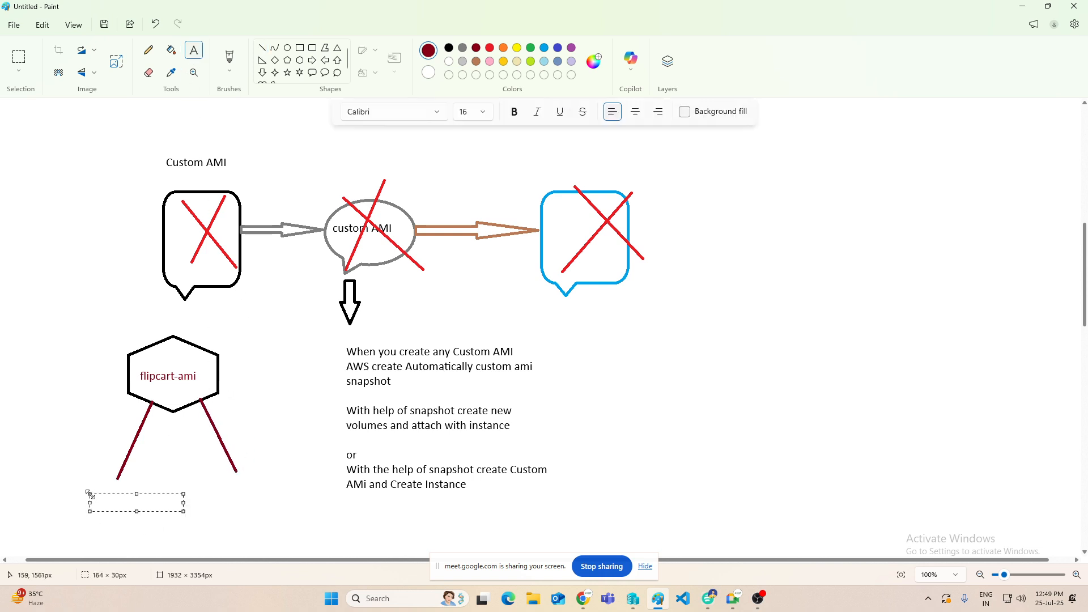
type("AMI")
left_click(223, 480)
left_click(218, 486)
type("VOL")
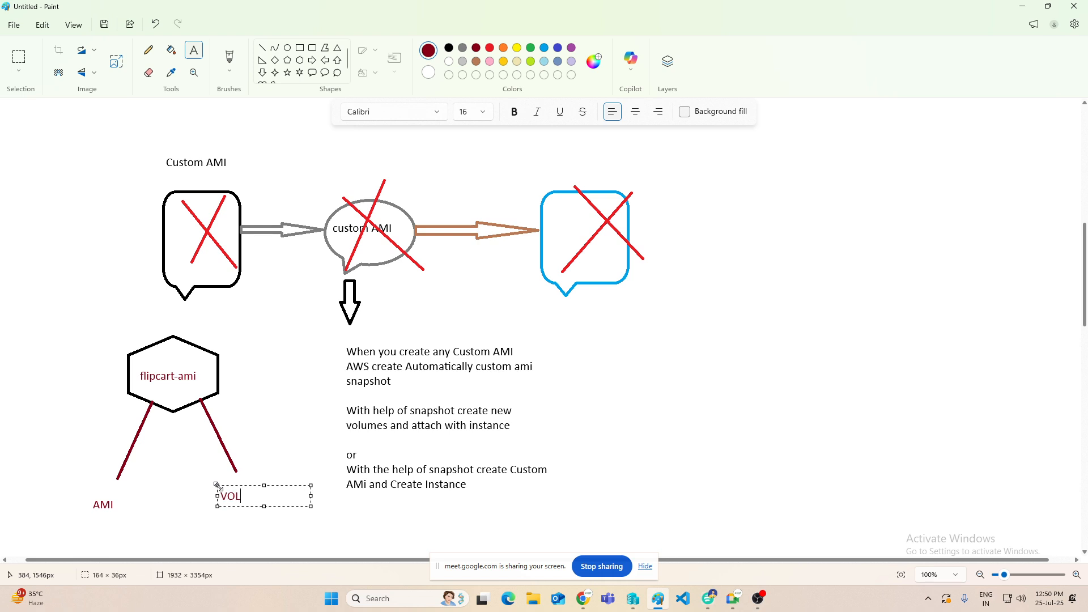
left_click(137, 471)
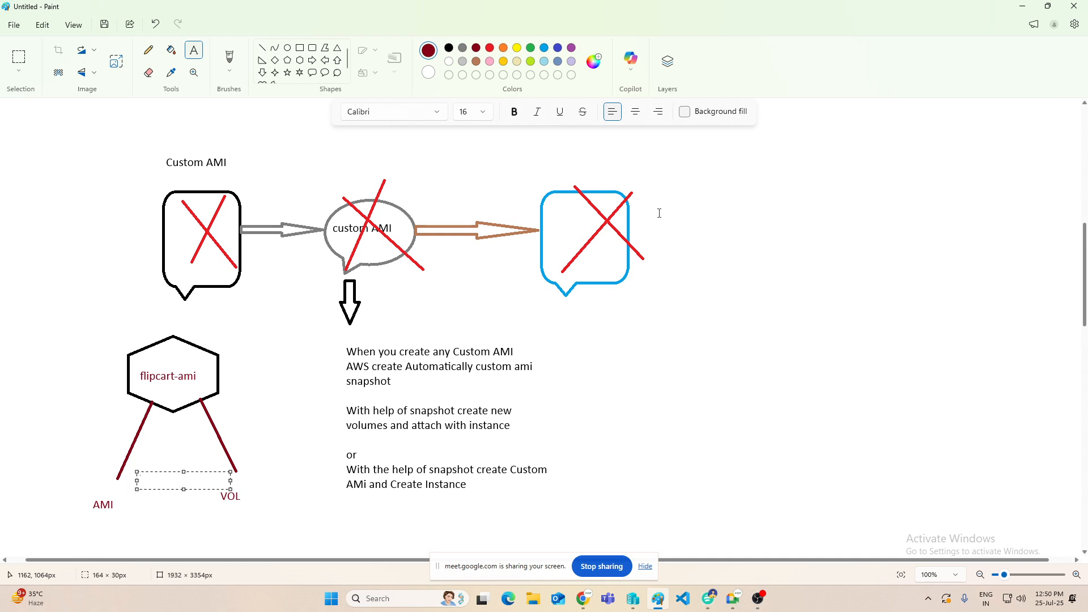
left_click(232, 379)
Step: Switch to the EC2 console in Chrome and check whether the web2 instance's Windows password can be retrieved for its RDP connection
left_click(583, 599)
left_click(677, 171)
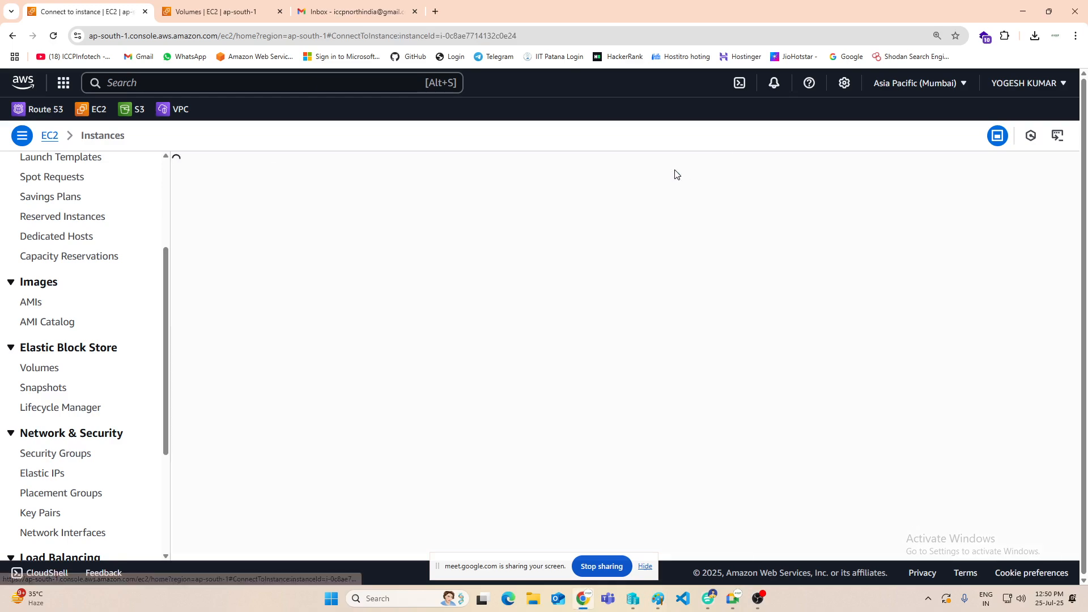
left_click(195, 226)
scroll(136, 465, "down", 3)
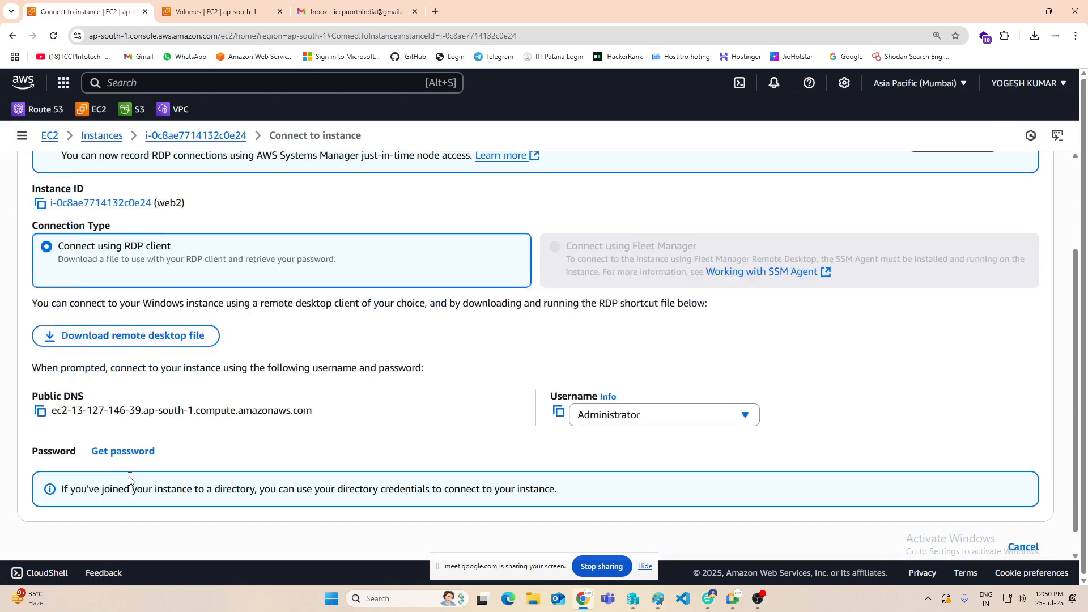
left_click(122, 426)
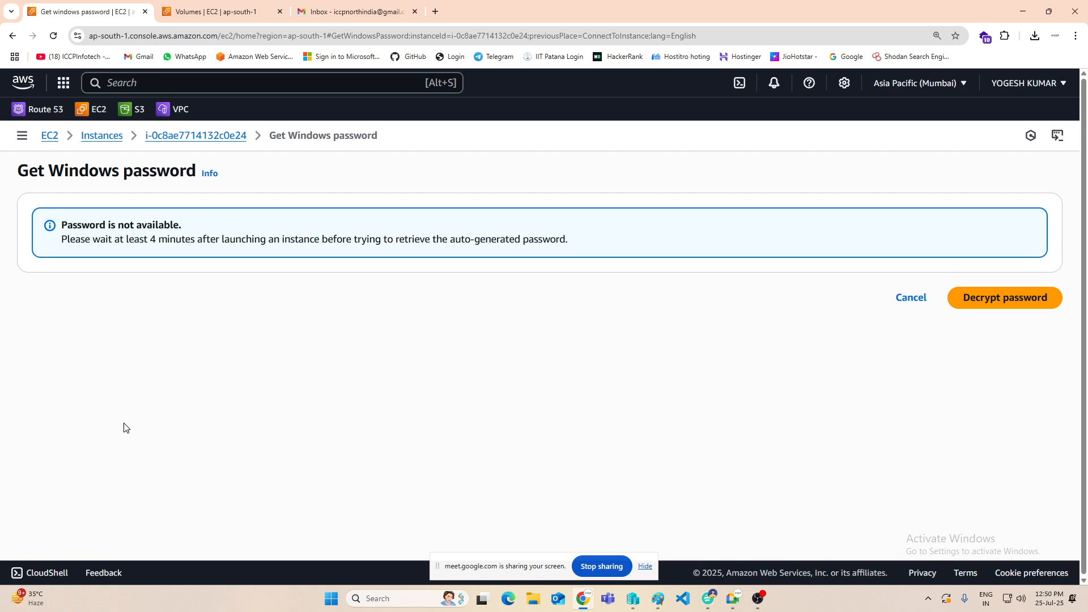
left_click(906, 298)
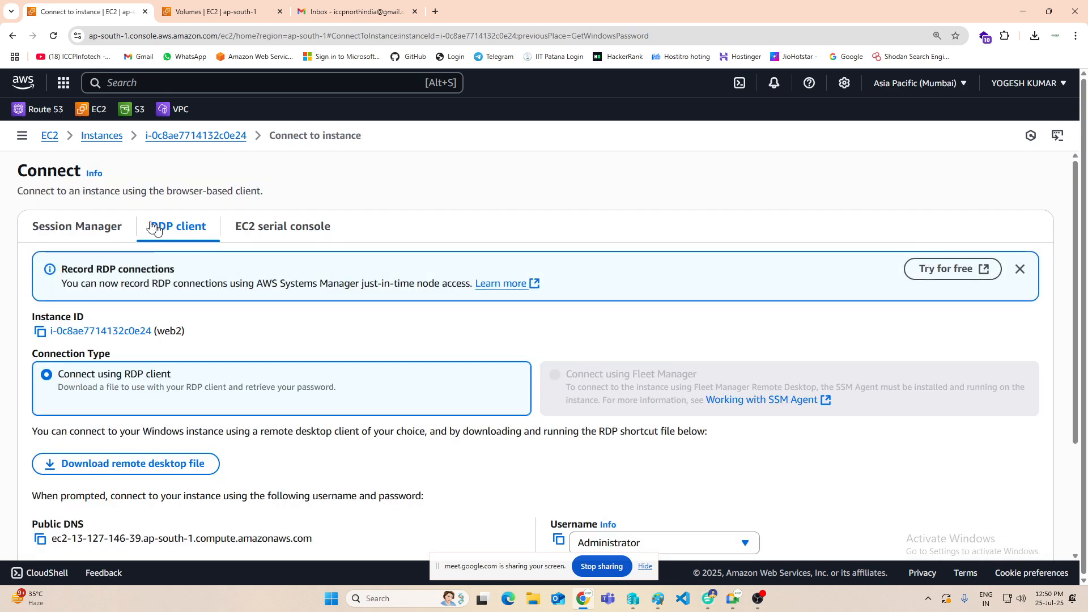
Step: Return to the instances list and stop the web2 instance
left_click(101, 137)
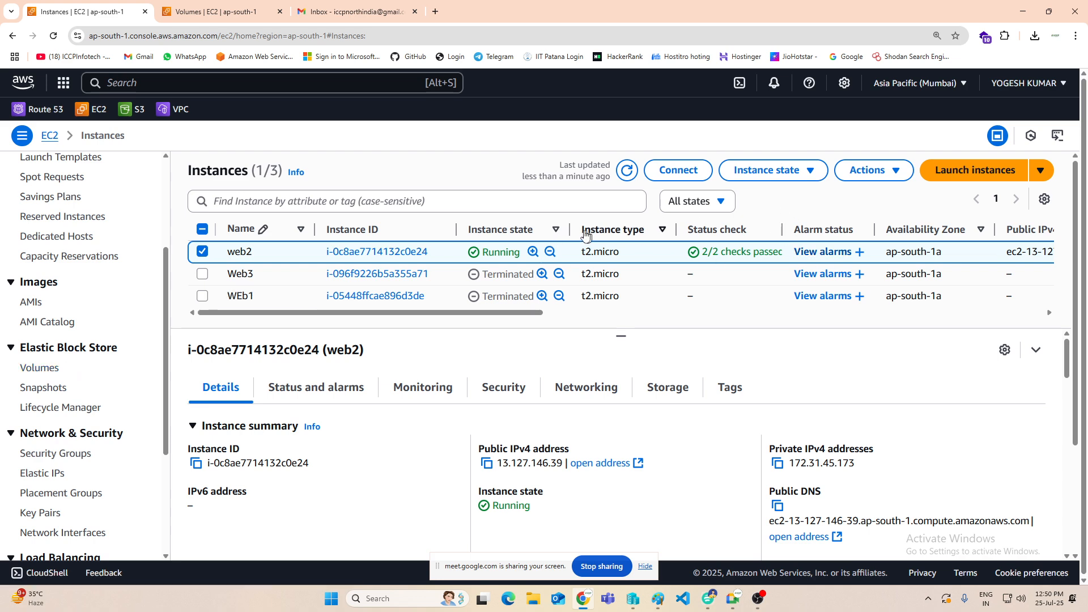
left_click(809, 170)
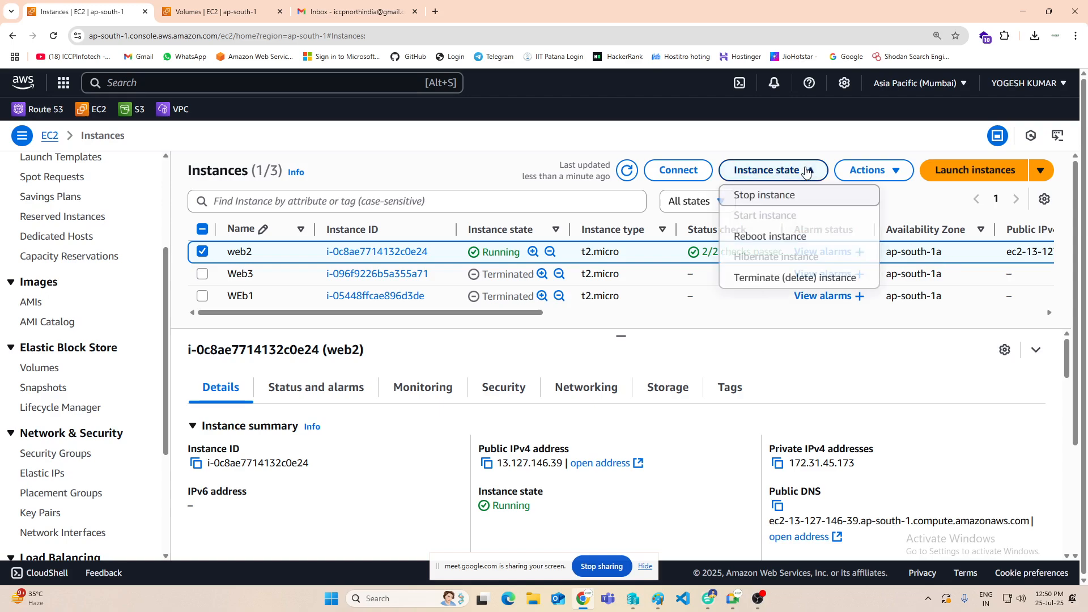
left_click(755, 196)
left_click(875, 475)
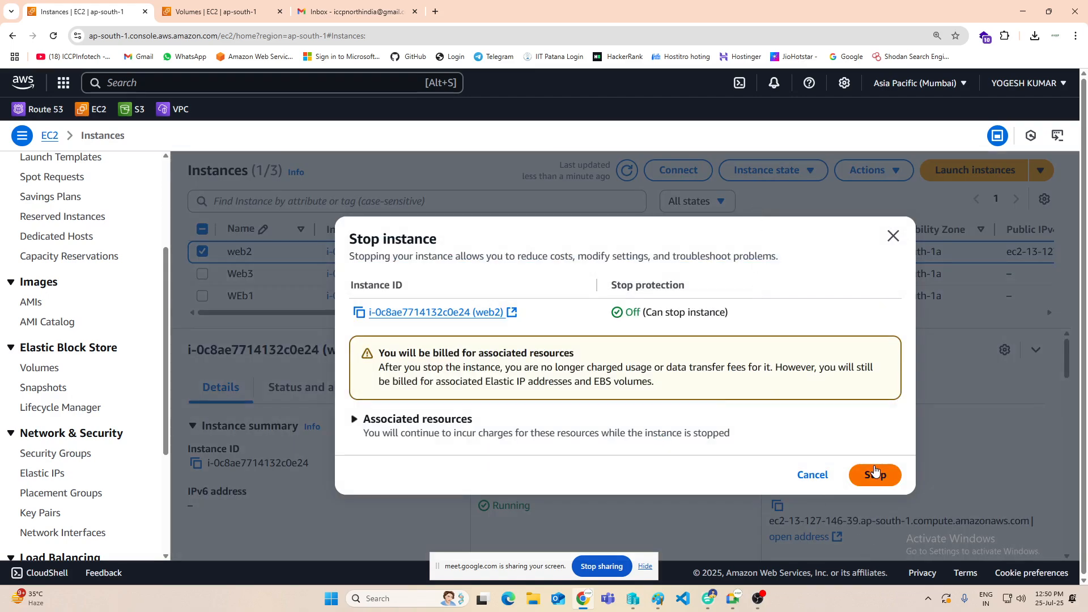
Step: Open the Elastic Block Store snapshots list and select the Win-CustomAMI snapshot
scroll(116, 374, "down", 1)
scroll(116, 374, "down", 1)
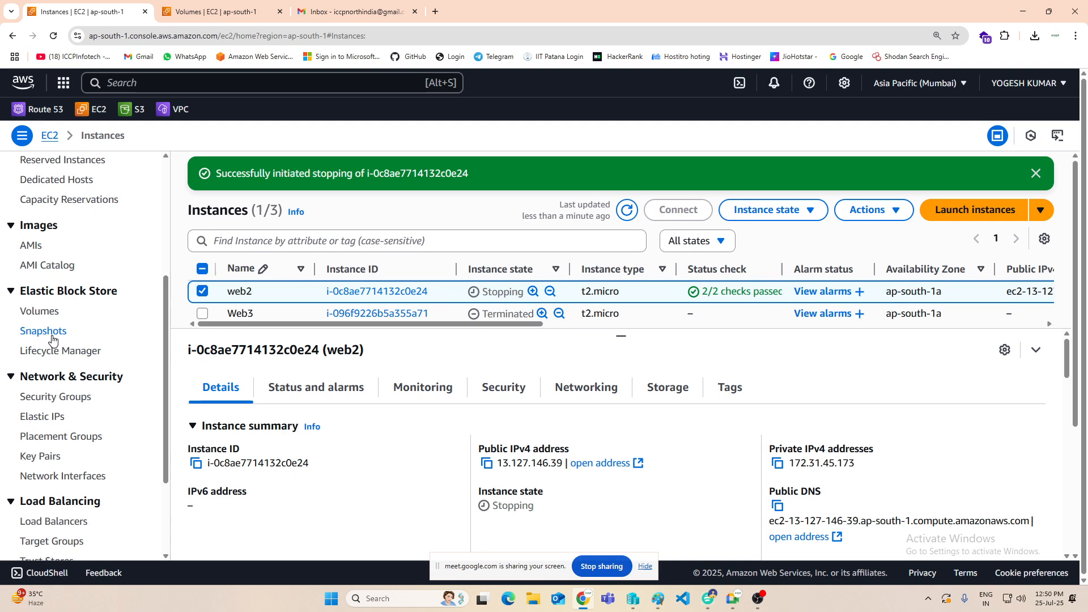
left_click(49, 333)
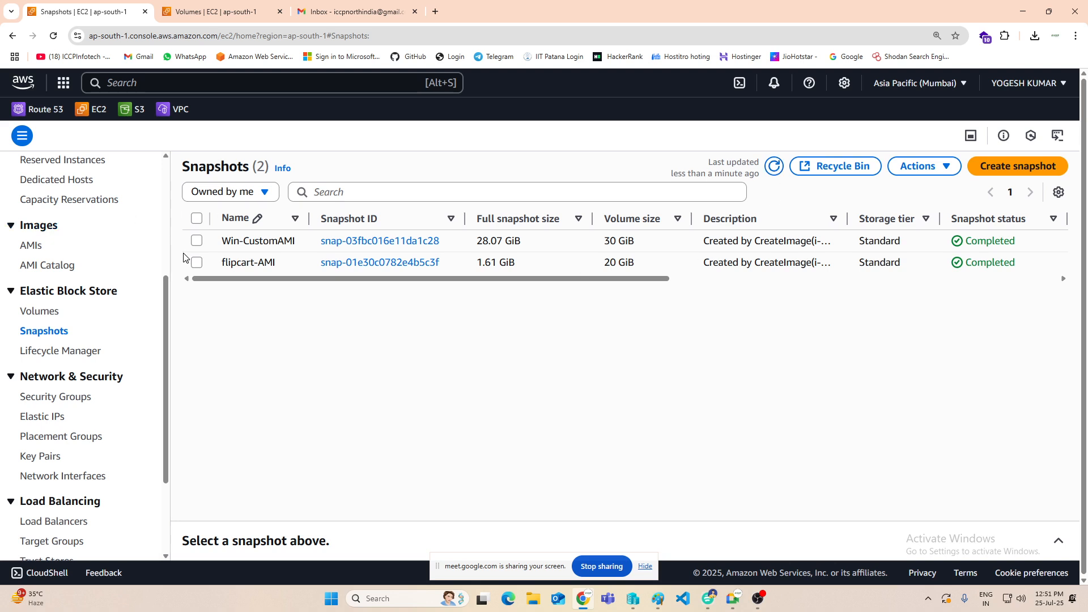
left_click(197, 241)
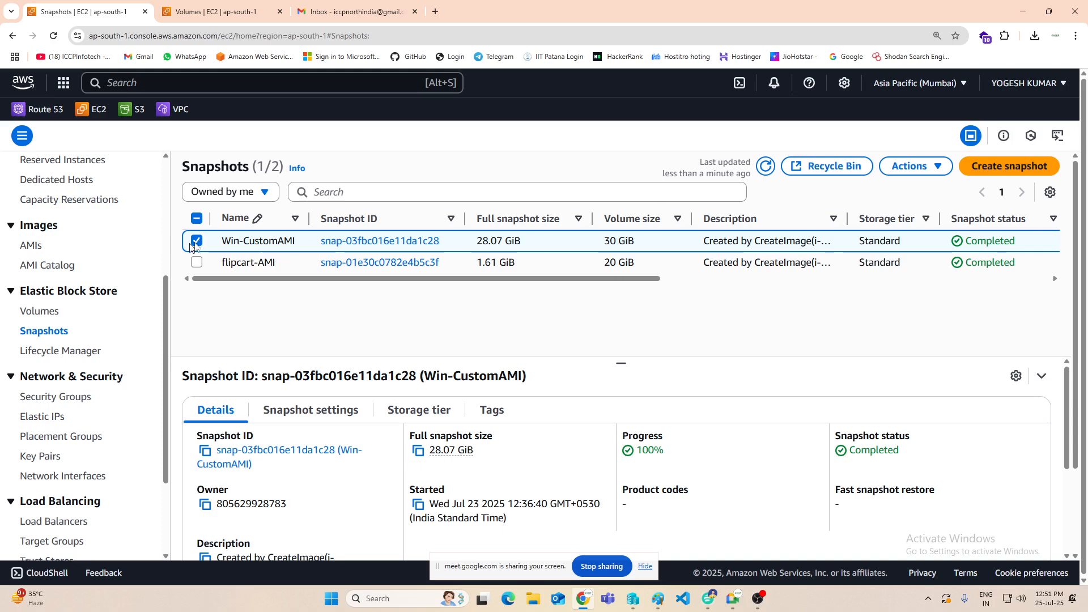
left_click(197, 241)
left_click(197, 241)
Step: Create a 30 GiB gp3 volume in ap-south-1a from the Win-CustomAMI snapshot, keeping the default volume settings
left_click(259, 241)
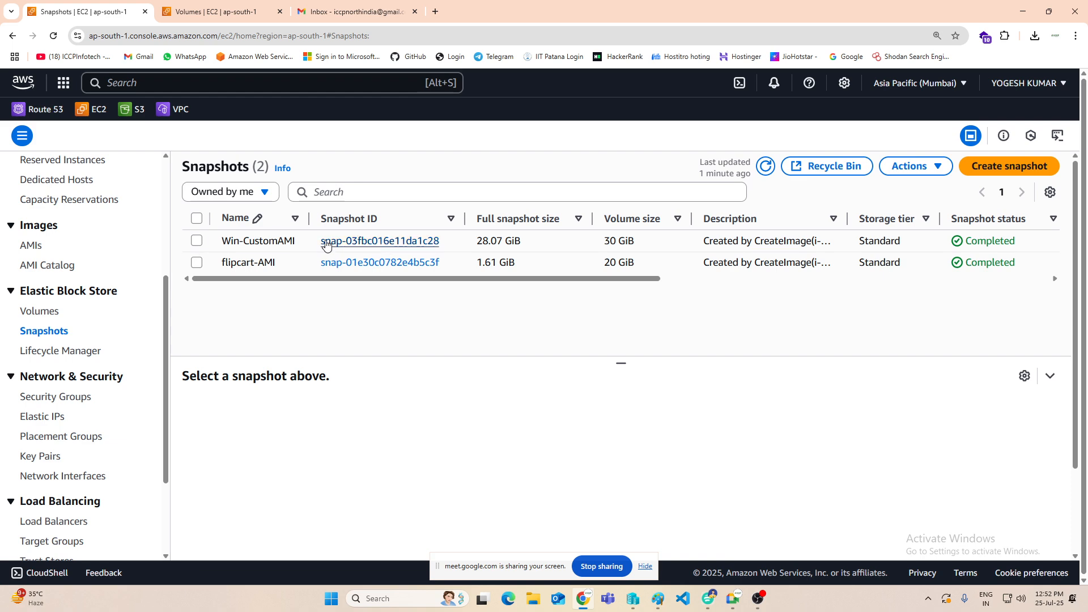
left_click(197, 242)
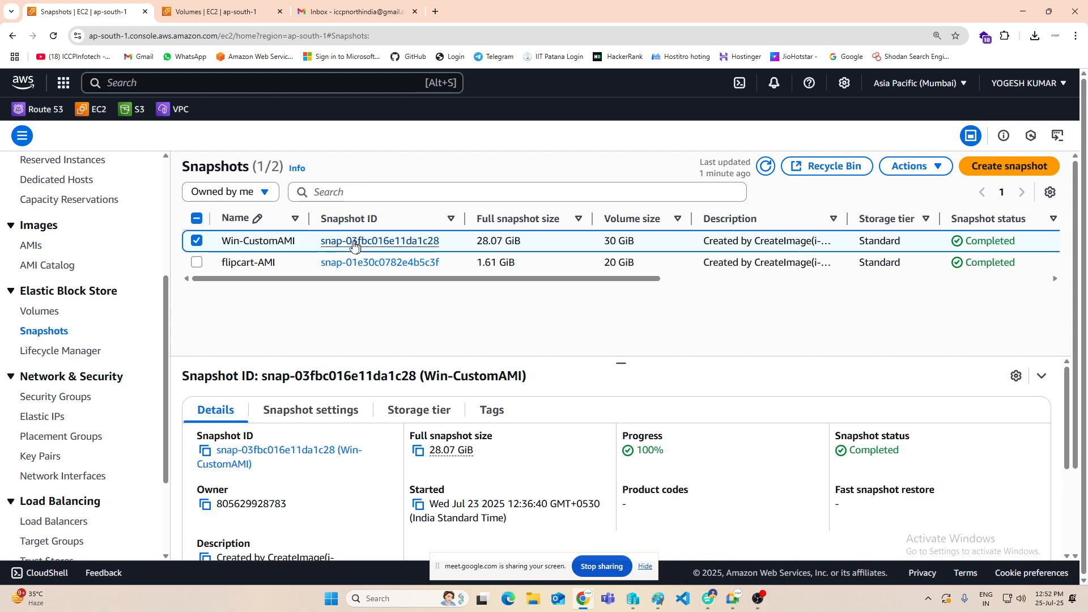
left_click(911, 165)
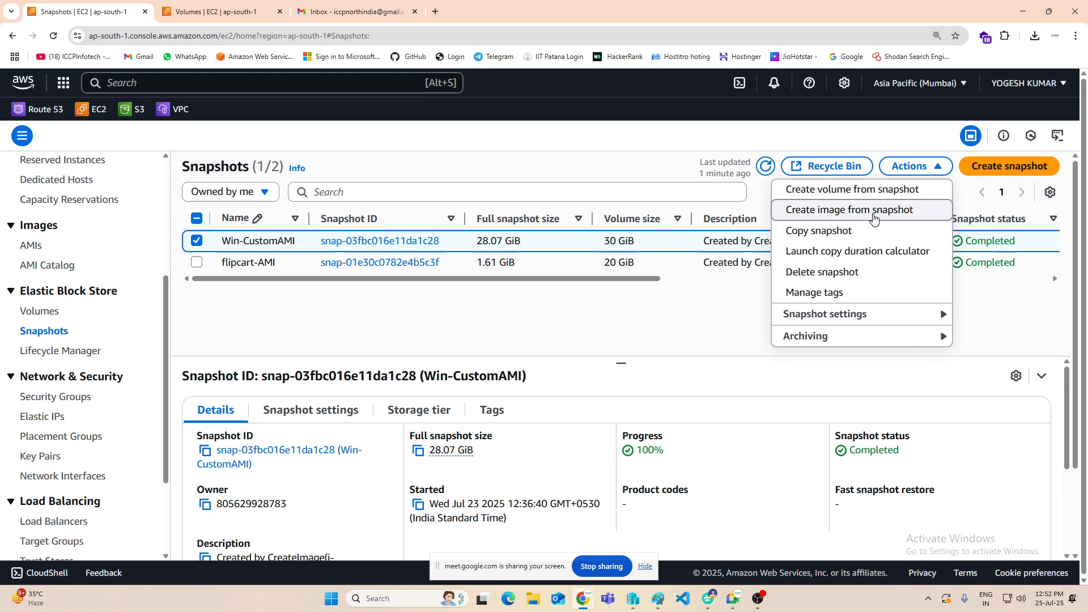
left_click(841, 192)
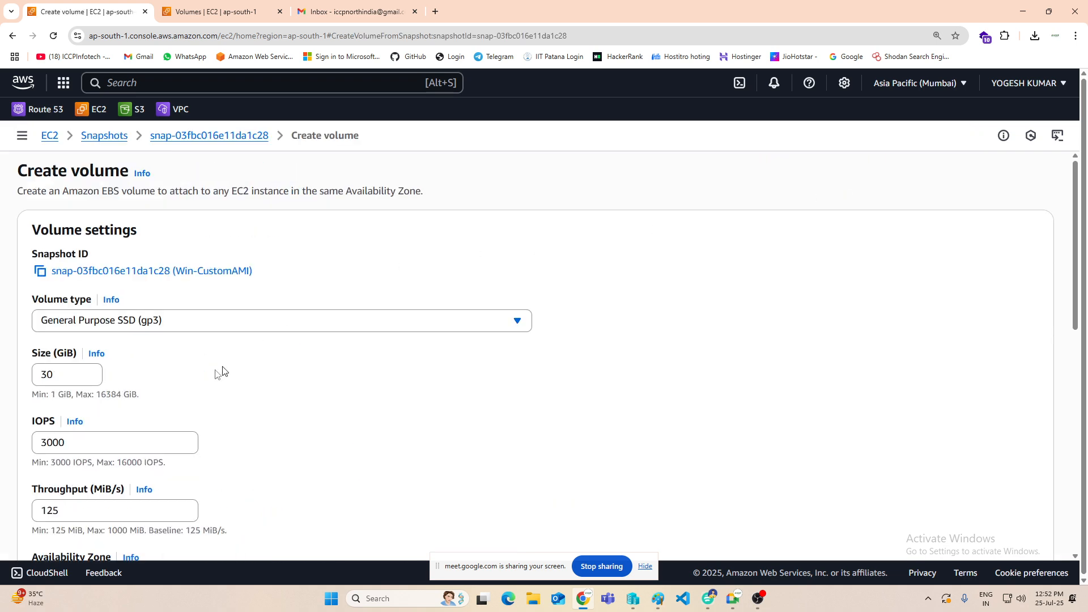
scroll(204, 380, "down", 1)
scroll(231, 281, "down", 1)
scroll(170, 272, "up", 2)
scroll(185, 286, "down", 3)
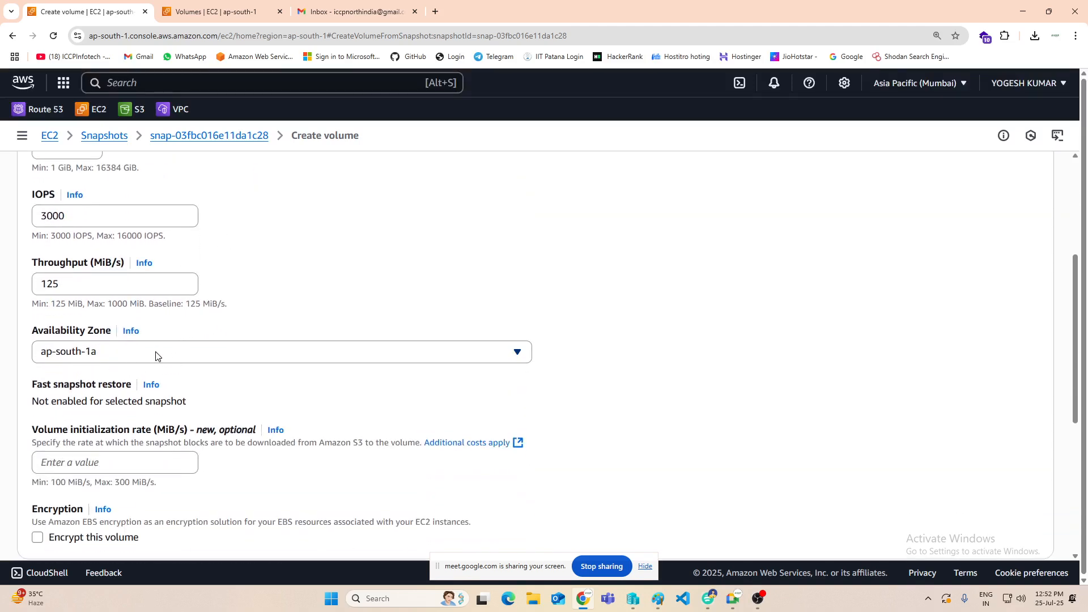
scroll(104, 355, "down", 5)
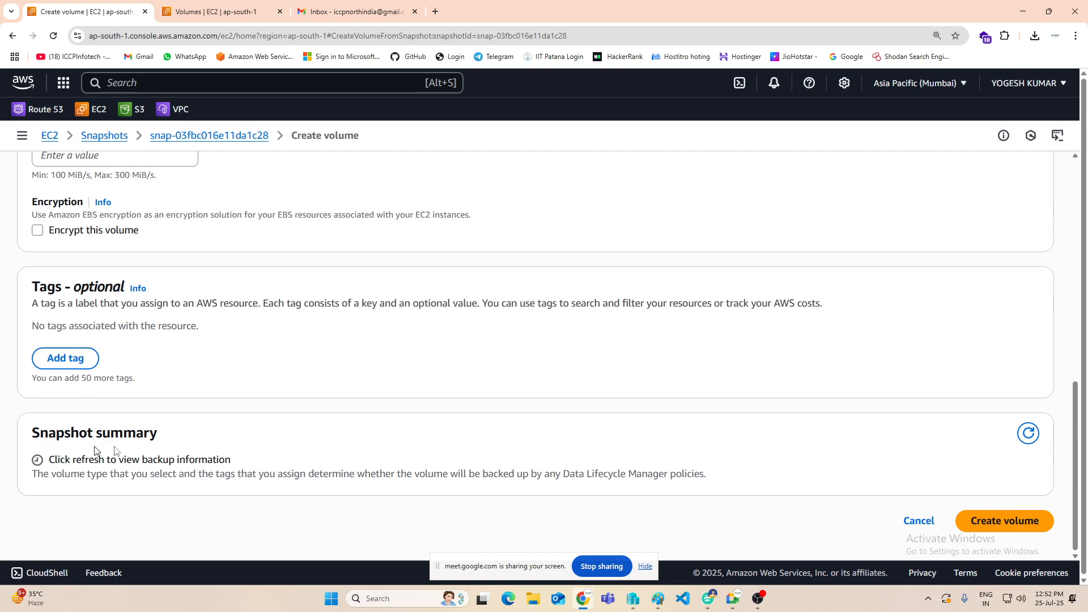
left_click(985, 518)
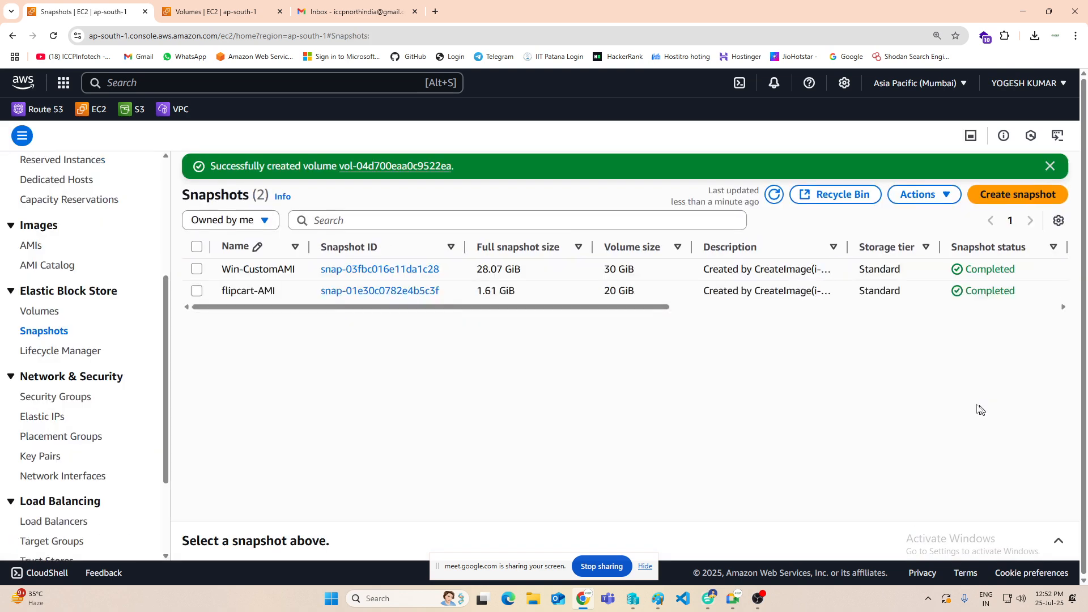
Step: Open the volumes list and name the new unnamed 30 GiB volume "Win-webserv"
left_click(43, 312)
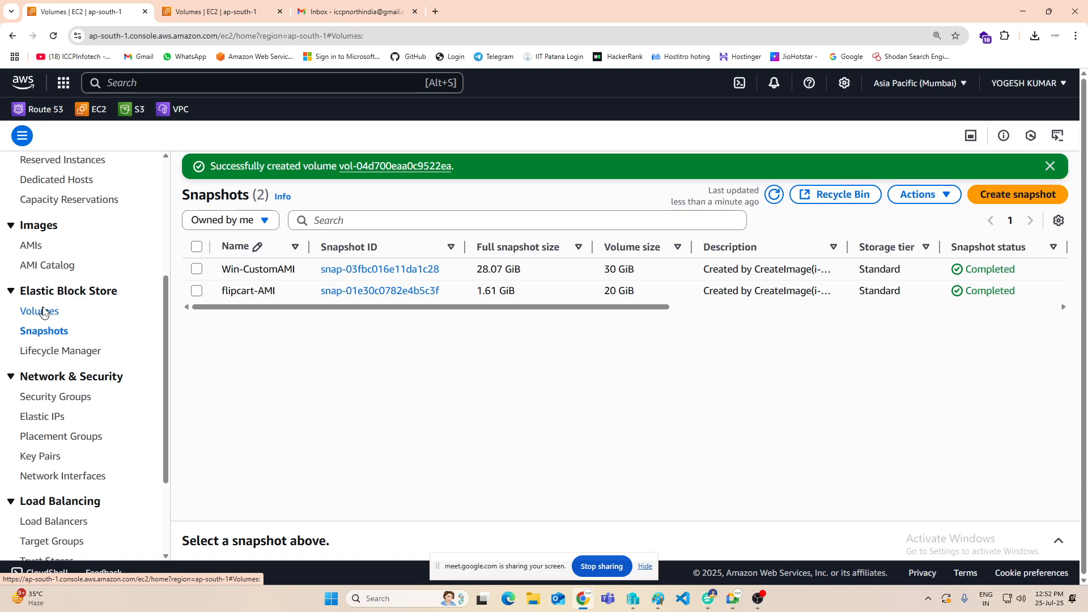
left_click(291, 249)
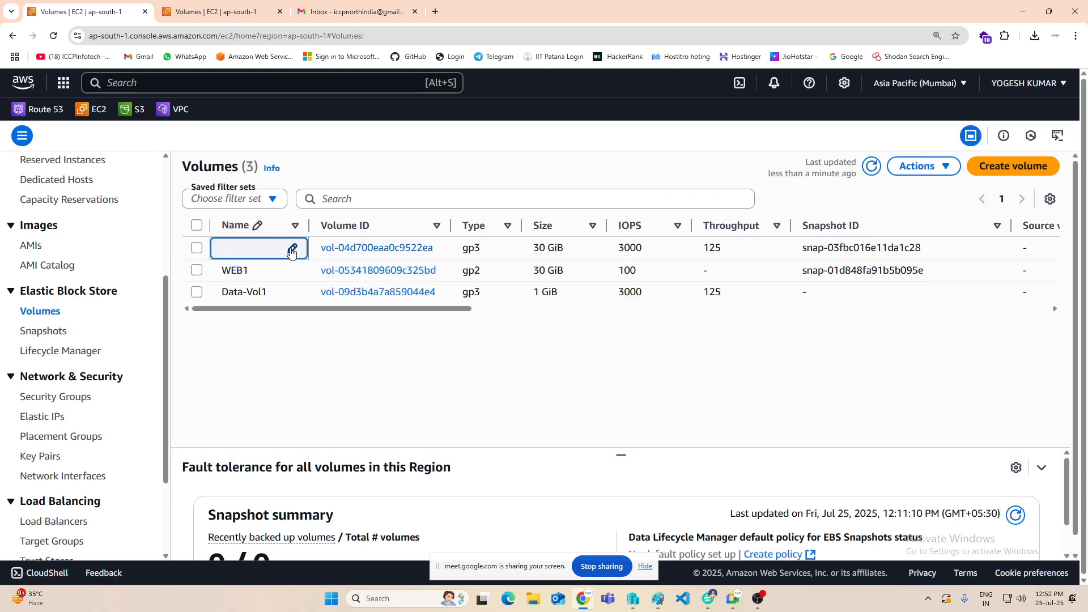
type("Win")
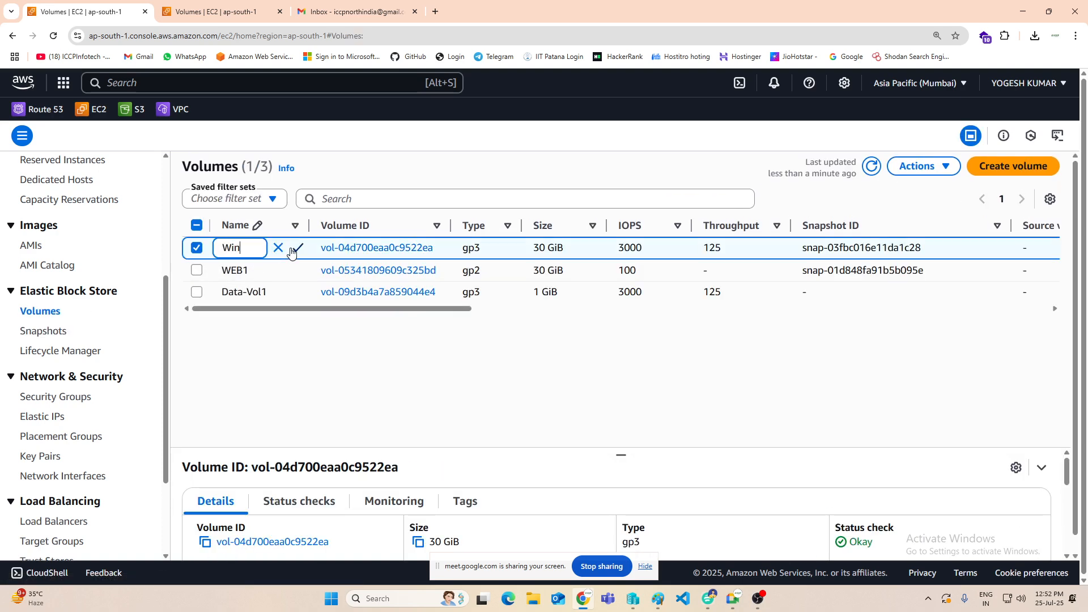
type("-webserv")
left_click(294, 249)
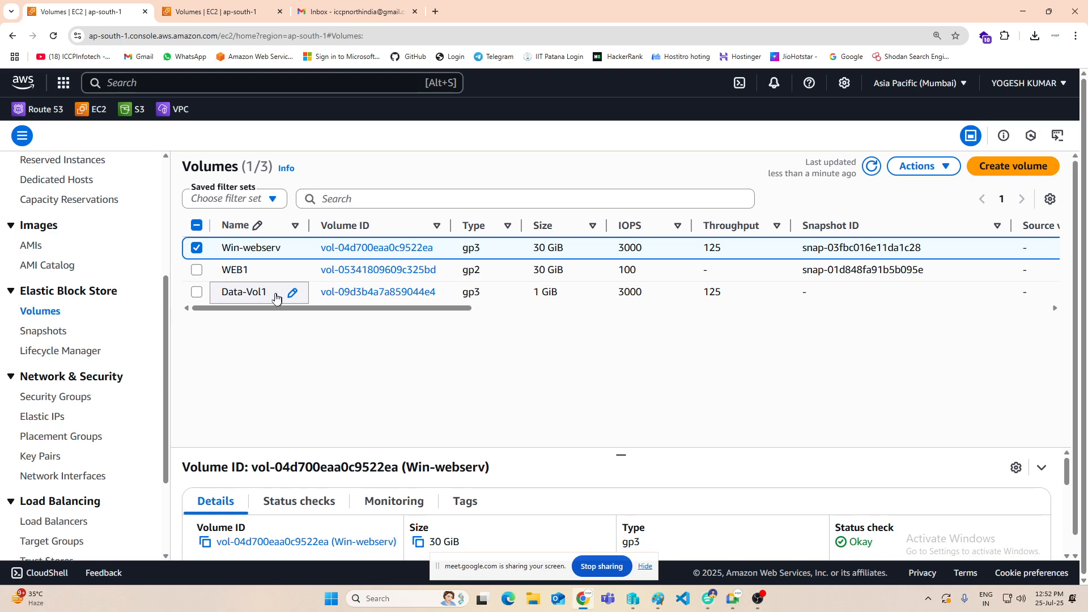
Step: Detach the WEB1 volume from its instance
left_click(197, 248)
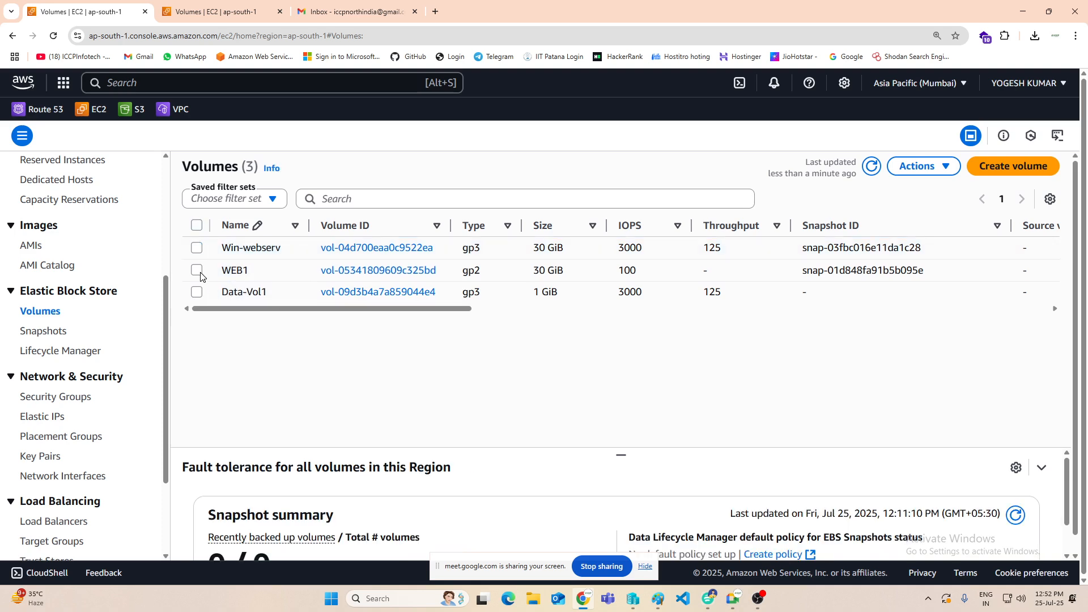
left_click(198, 271)
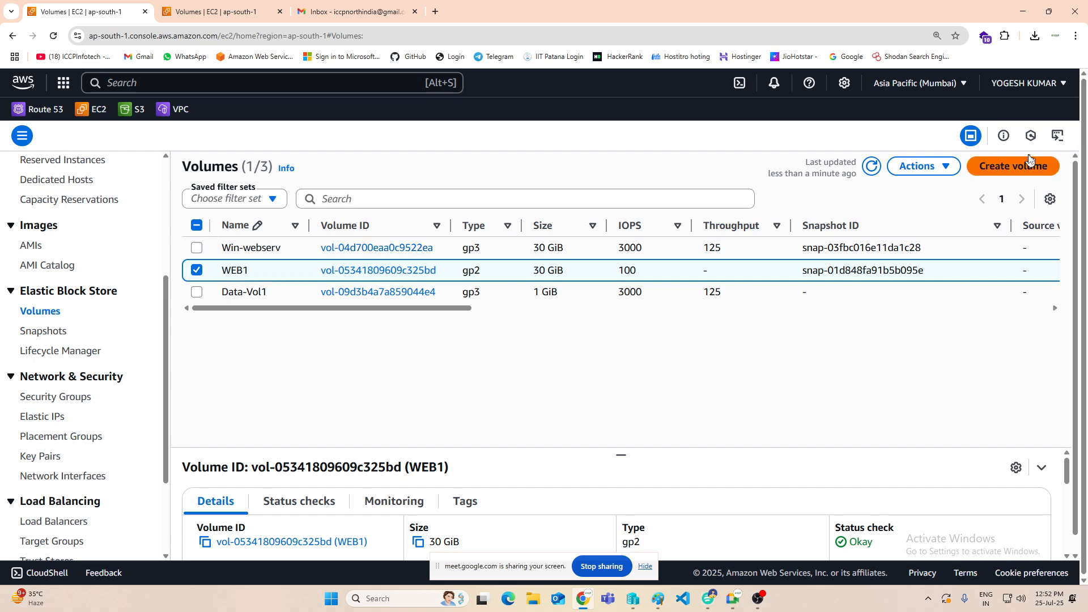
left_click(930, 169)
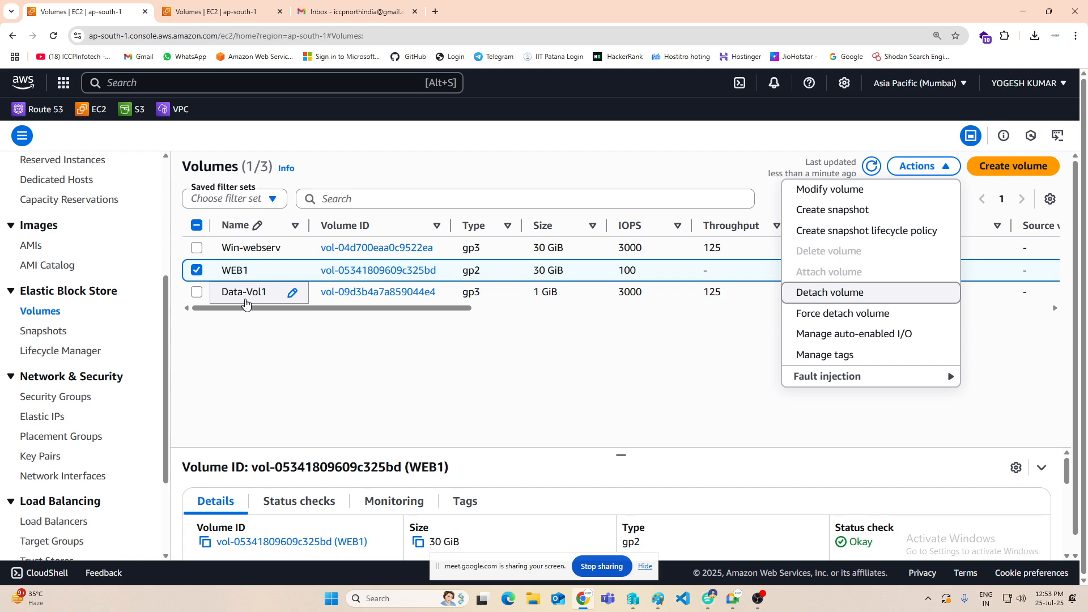
left_click(832, 294)
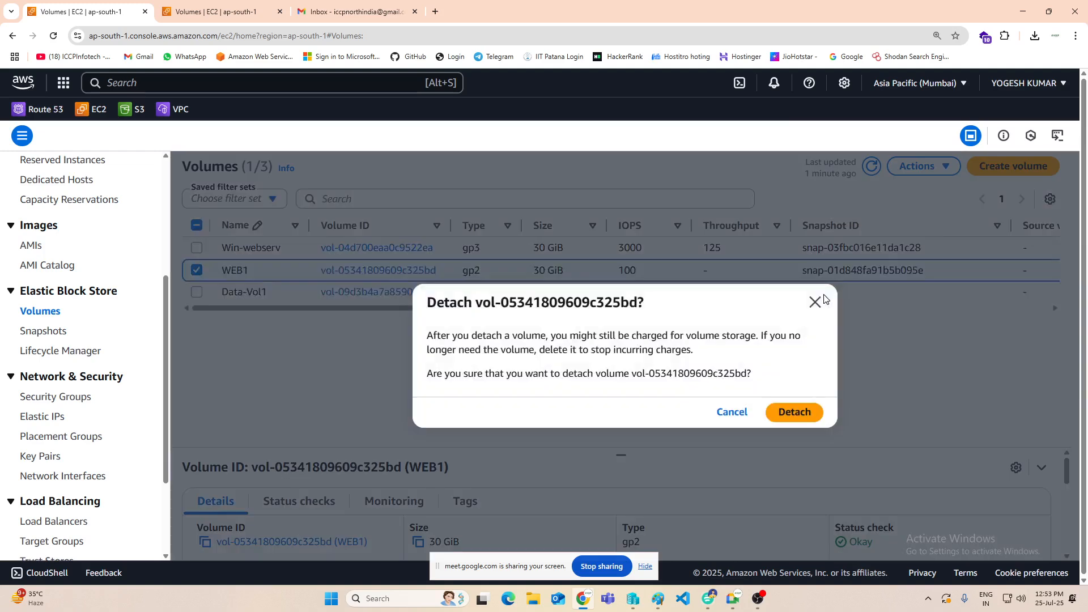
left_click(799, 413)
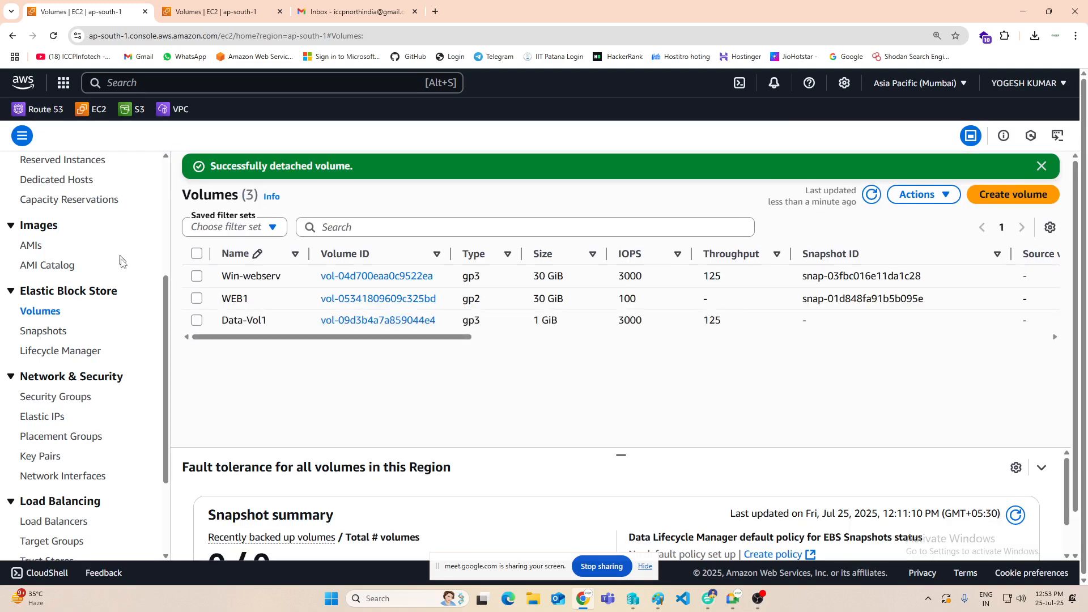
Step: Attach the Win-webserv volume to the stopped web2 instance with the root device name /dev/sda1
left_click(196, 276)
left_click(921, 194)
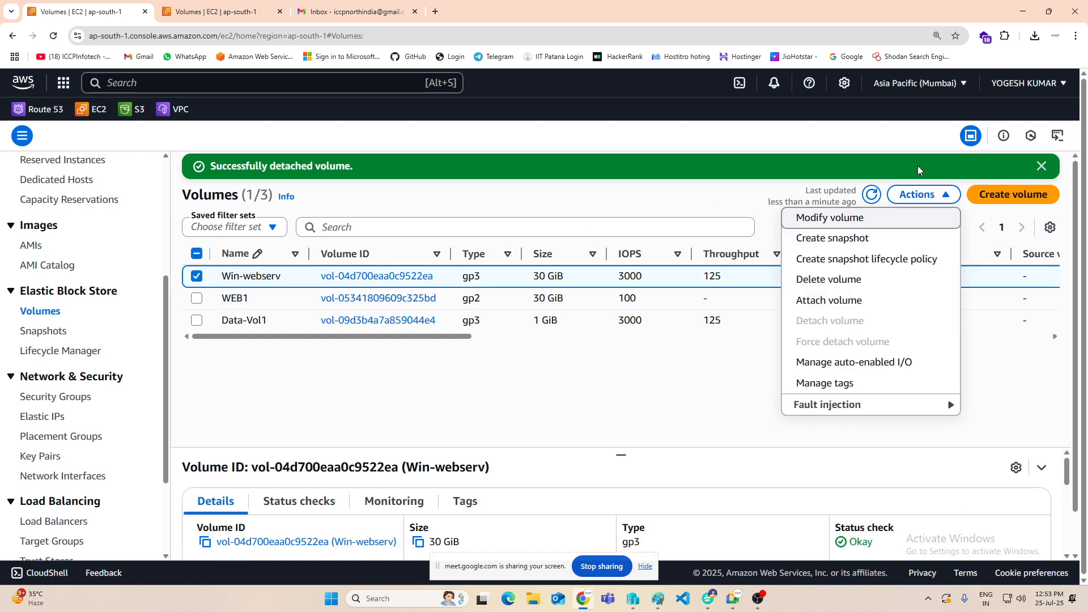
left_click(821, 302)
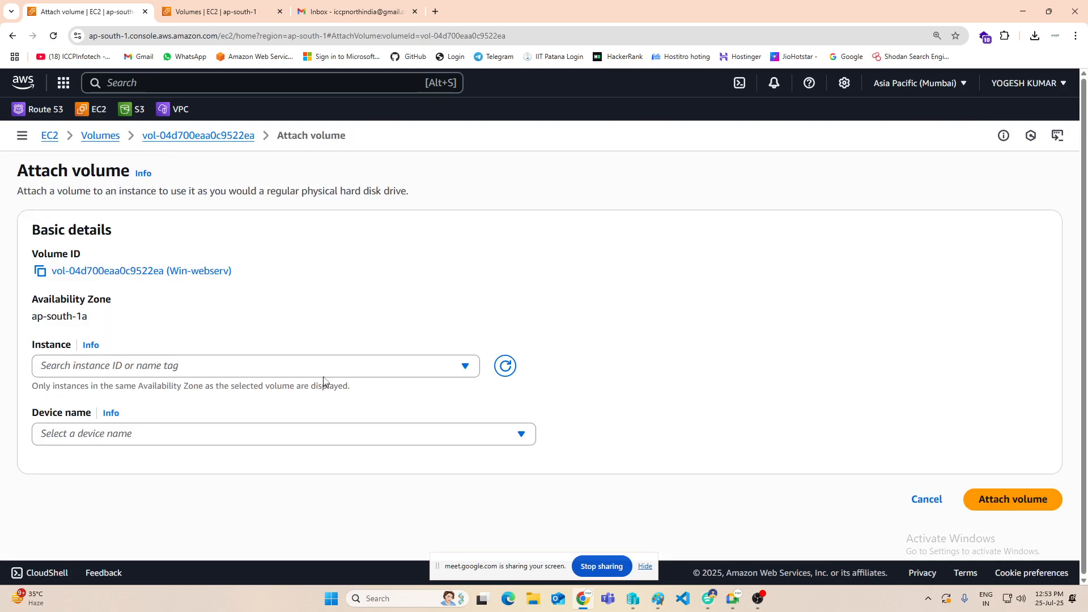
left_click(326, 367)
left_click(182, 418)
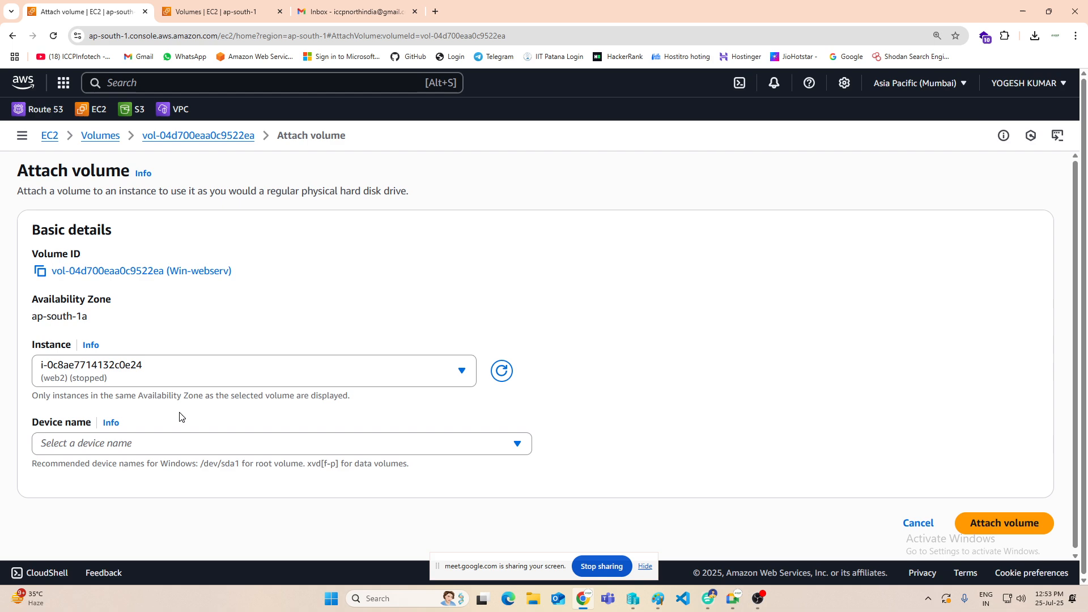
left_click(151, 450)
left_click(112, 253)
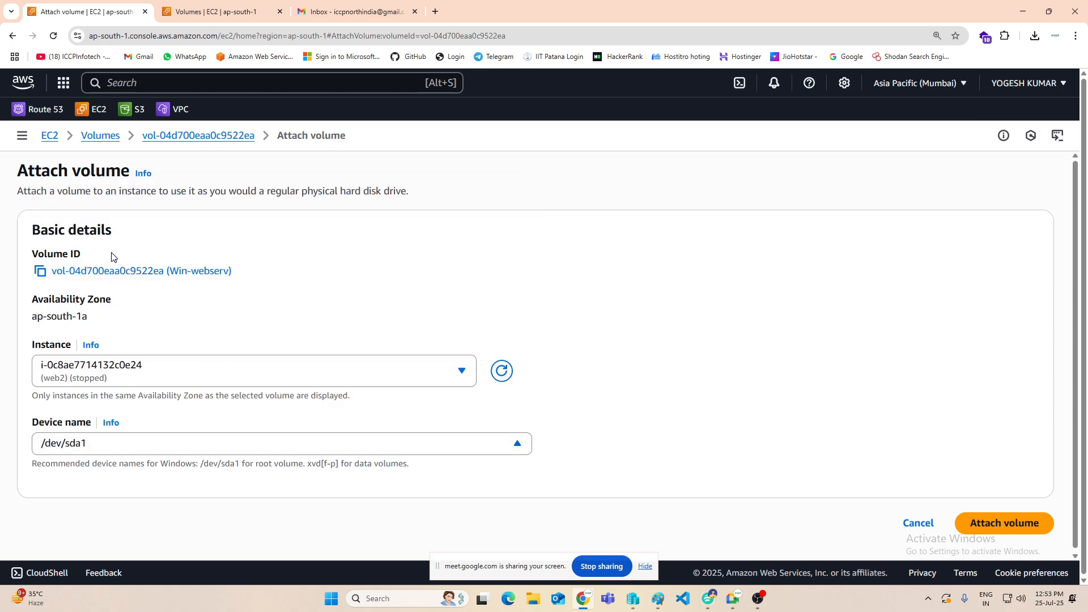
left_click(999, 517)
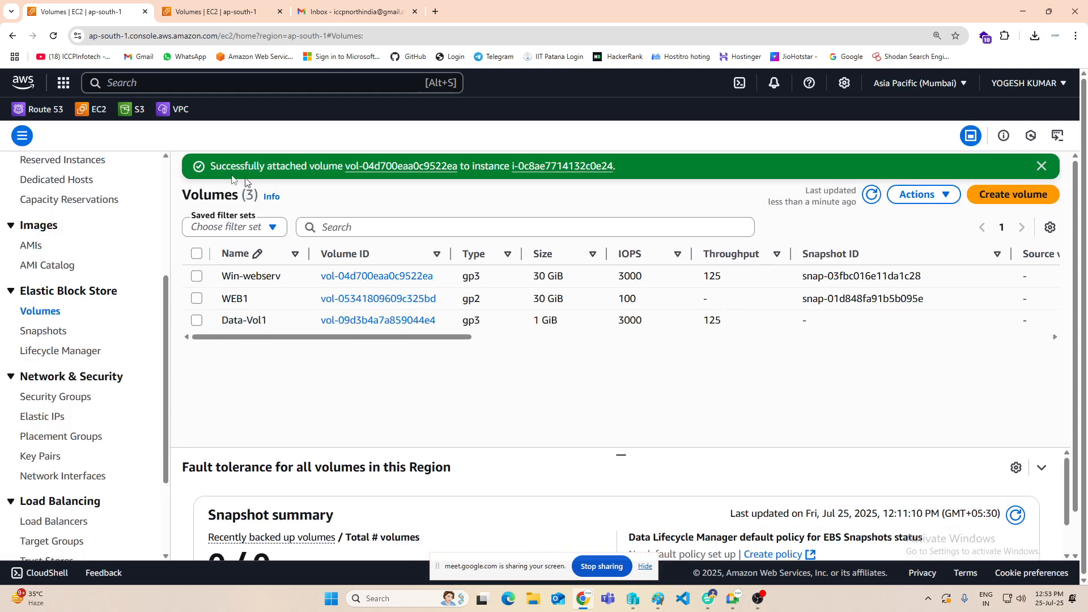
Step: Return to the instances list, start the web2 instance and refresh the list until it is running
scroll(45, 284, "up", 2)
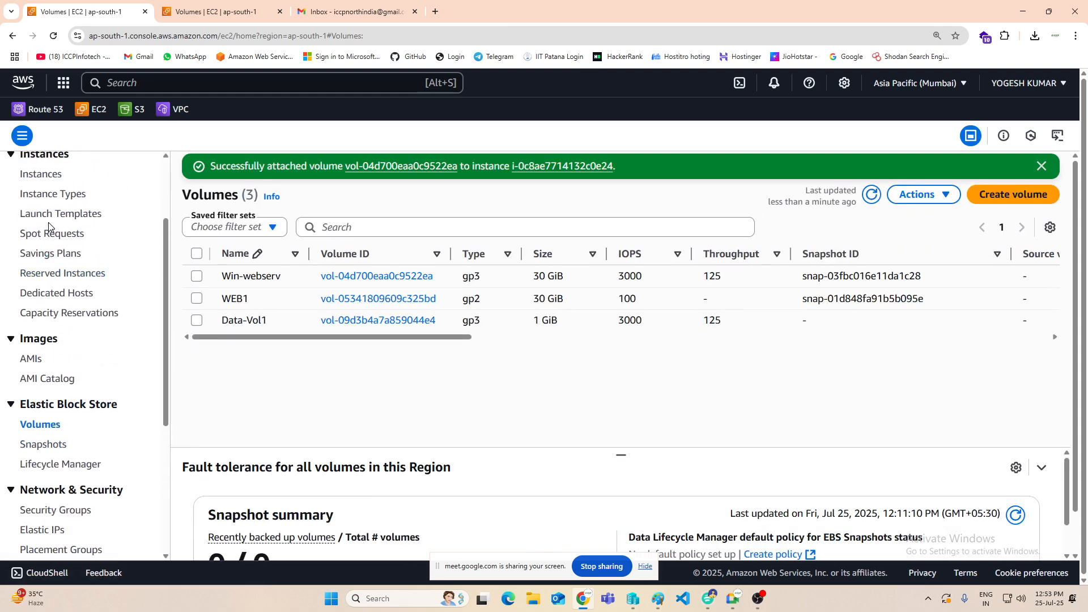
left_click(42, 179)
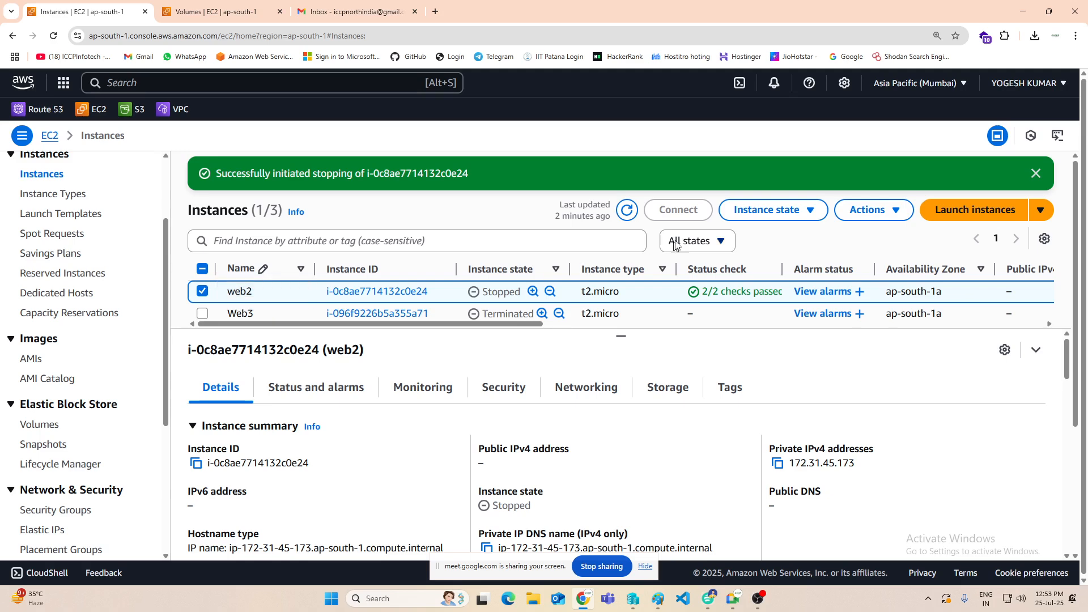
left_click(808, 213)
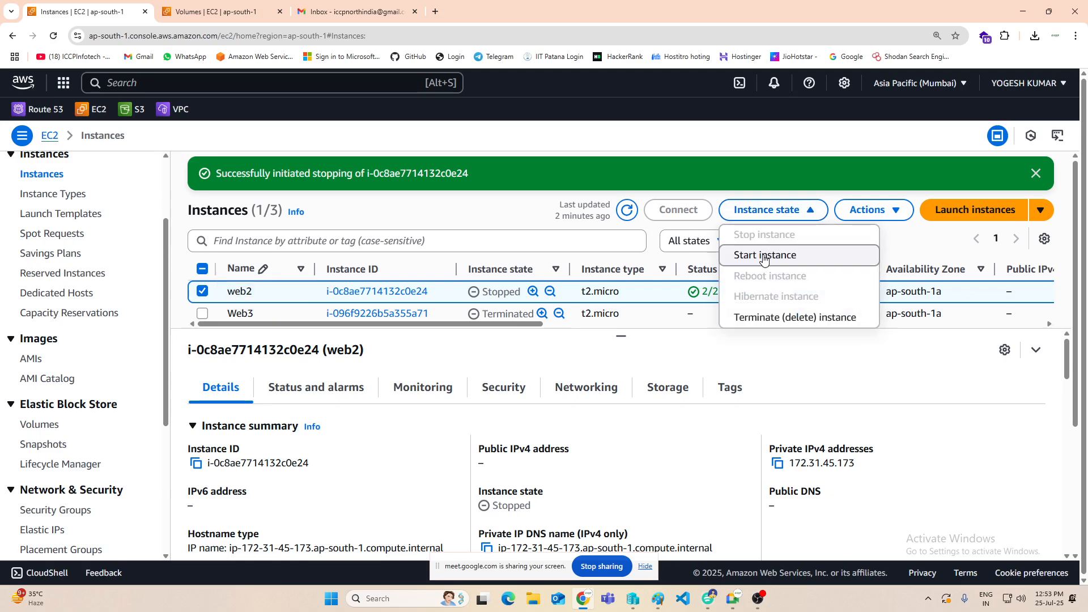
left_click(762, 253)
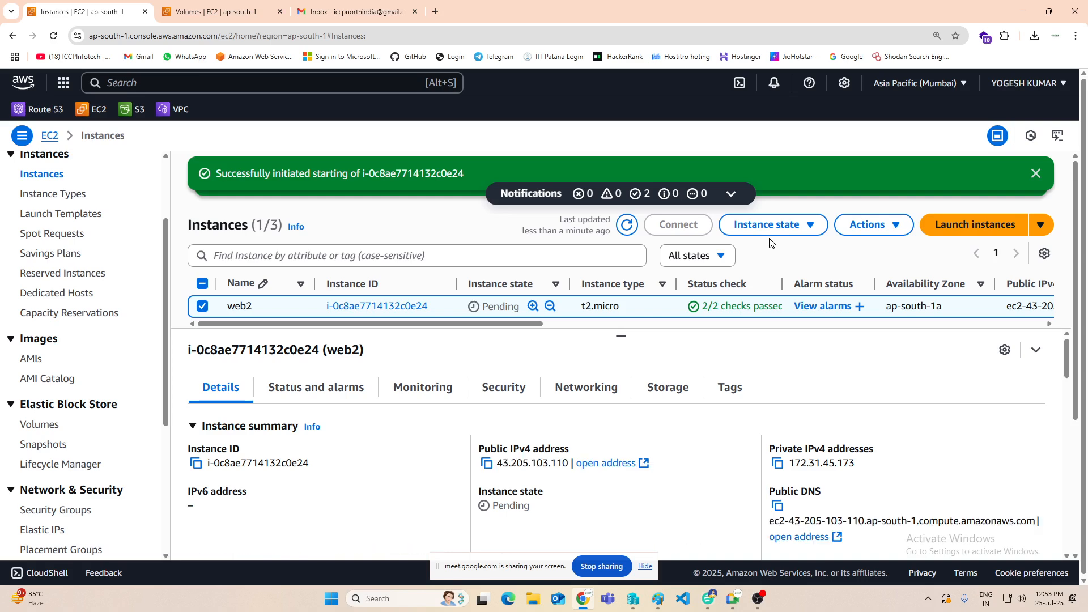
left_click(625, 227)
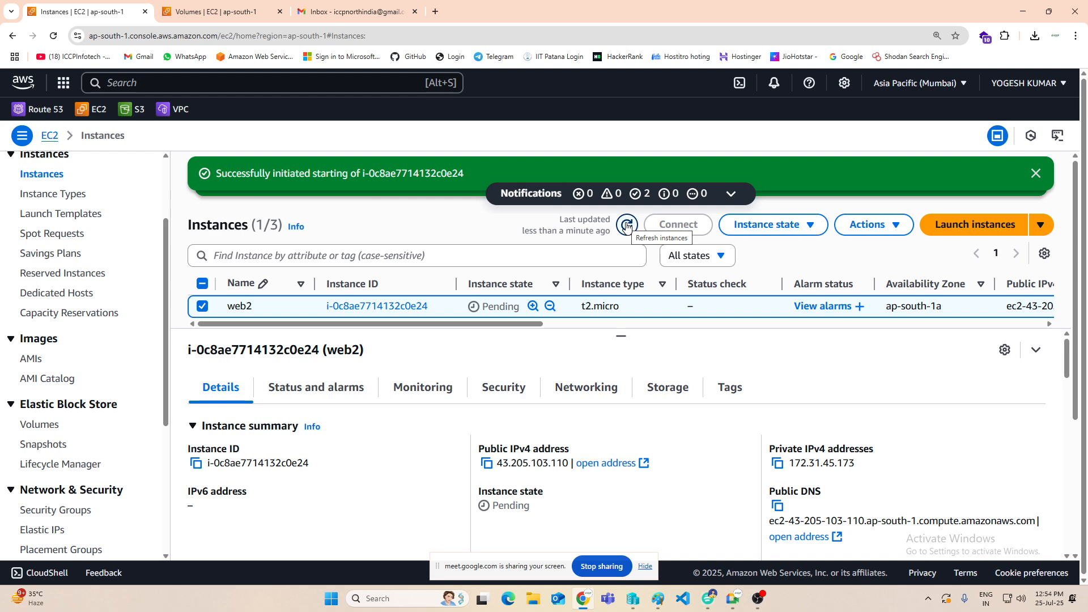
left_click(626, 226)
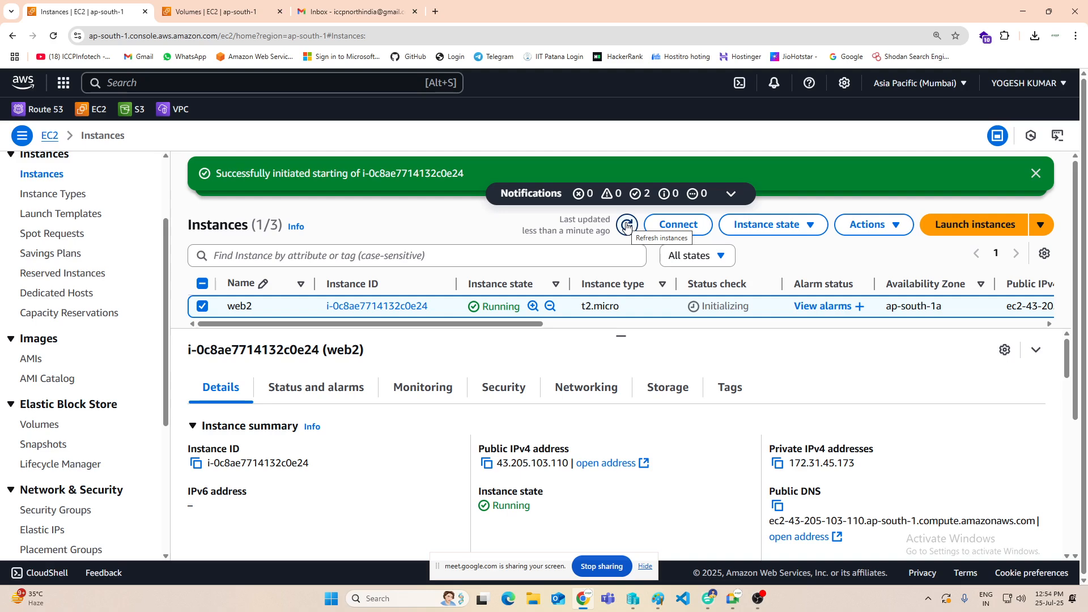
left_click(627, 226)
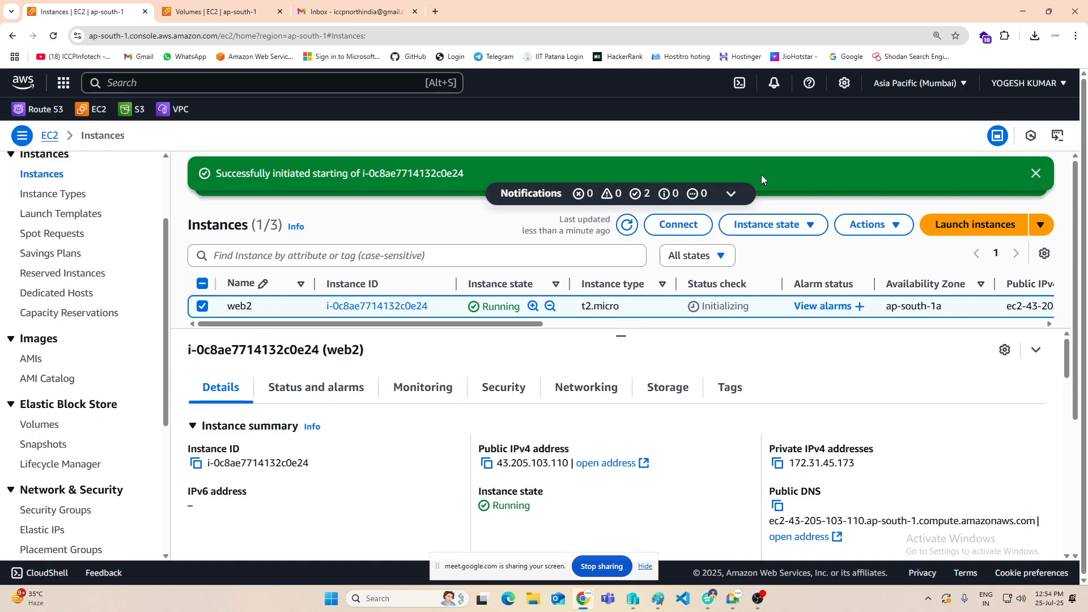
Step: Copy web2's public IPv4 address, open it in an Incognito window past the HTTPS warning, and look over the hosted website
left_click(486, 463)
left_click(1076, 36)
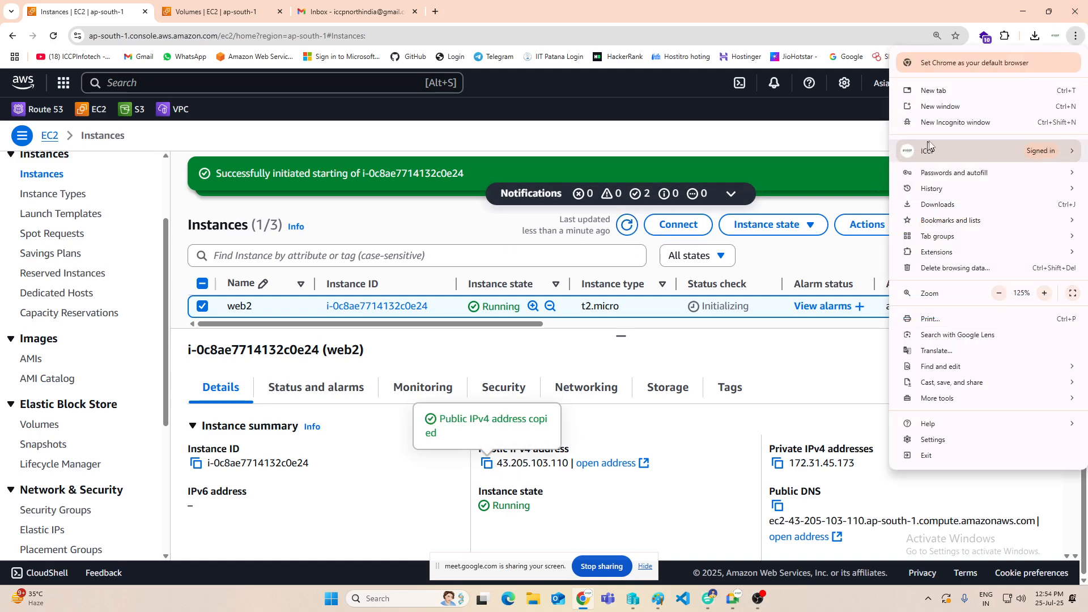
left_click(956, 122)
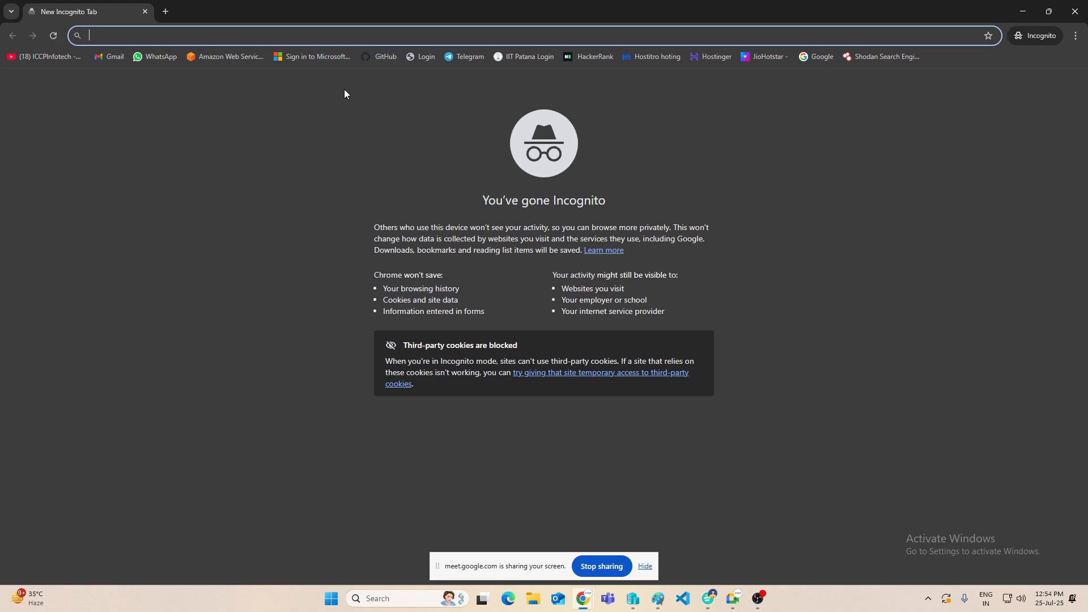
key("ctrl+v")
key("Return")
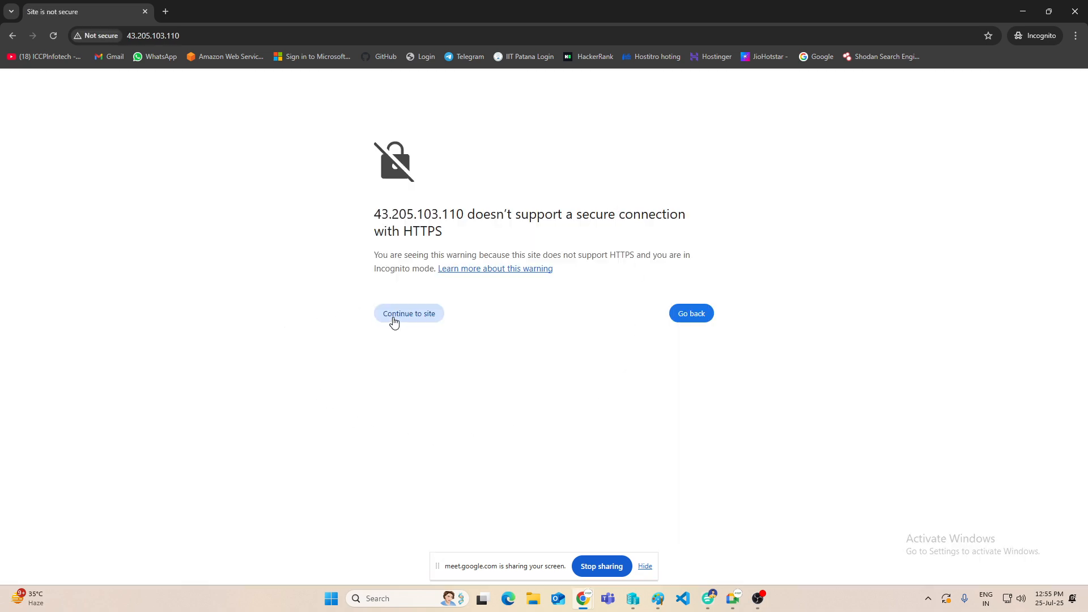
left_click(395, 321)
scroll(453, 258, "down", 15)
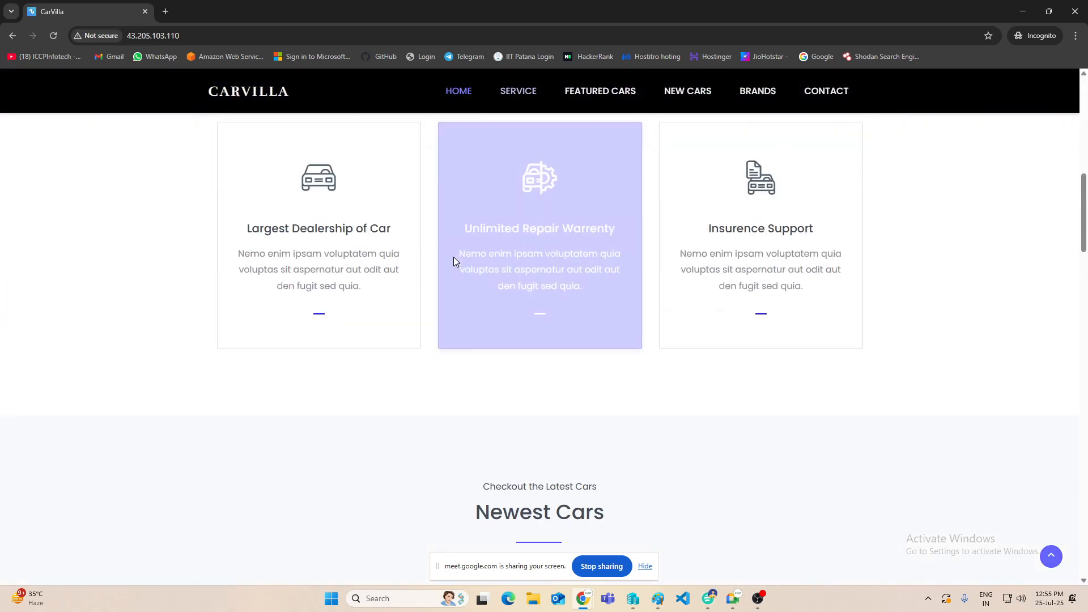
scroll(454, 258, "up", 6)
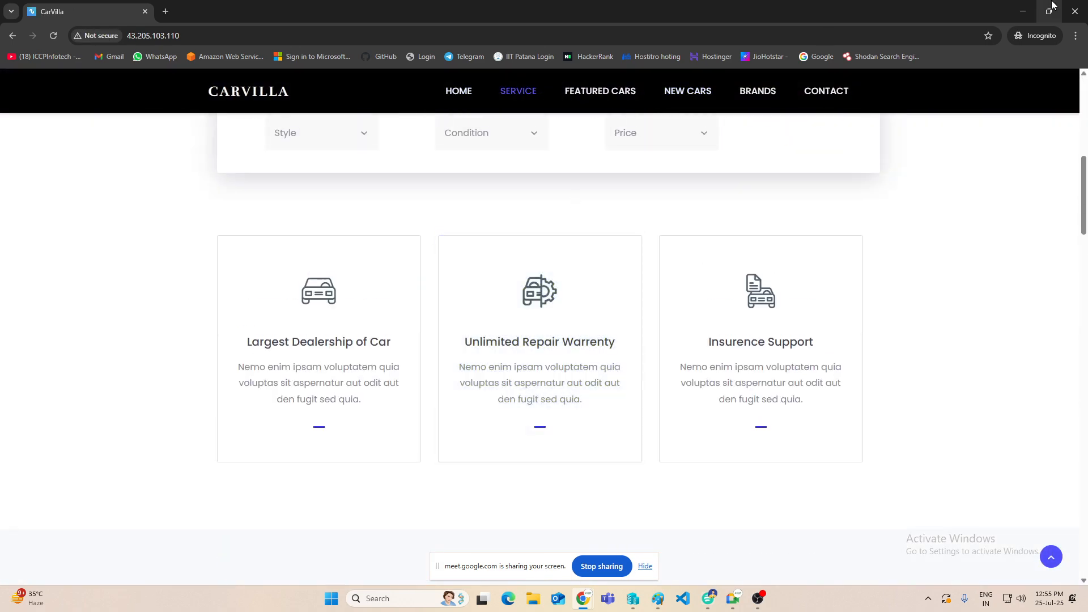
left_click(1023, 11)
Step: Open Remote Desktop Connection and connect to web2's copied public IPv4 address, 43.205.103.110
key("super+r")
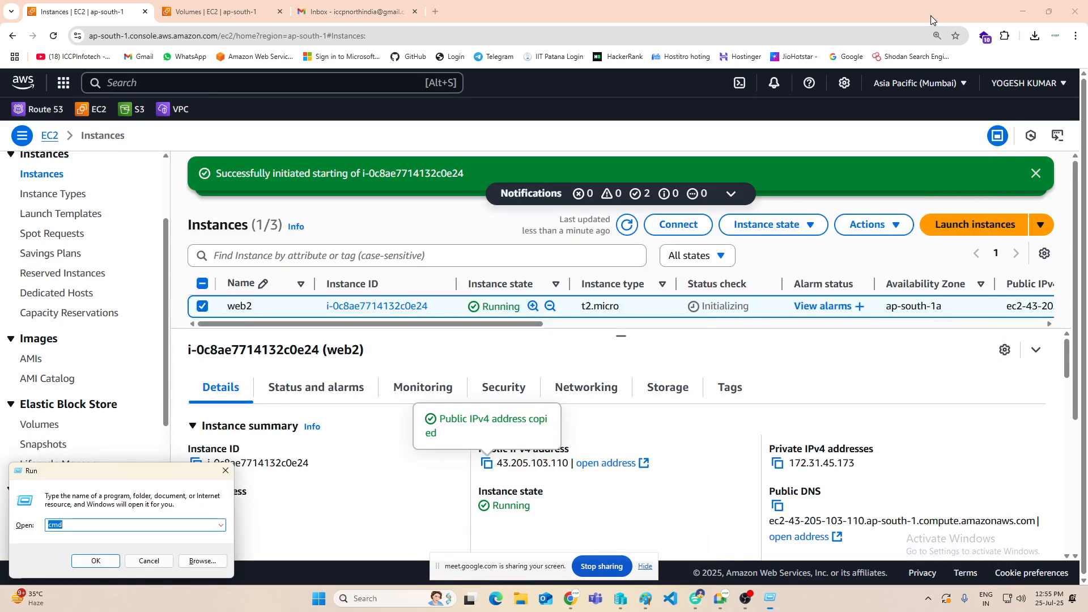
left_click(381, 596)
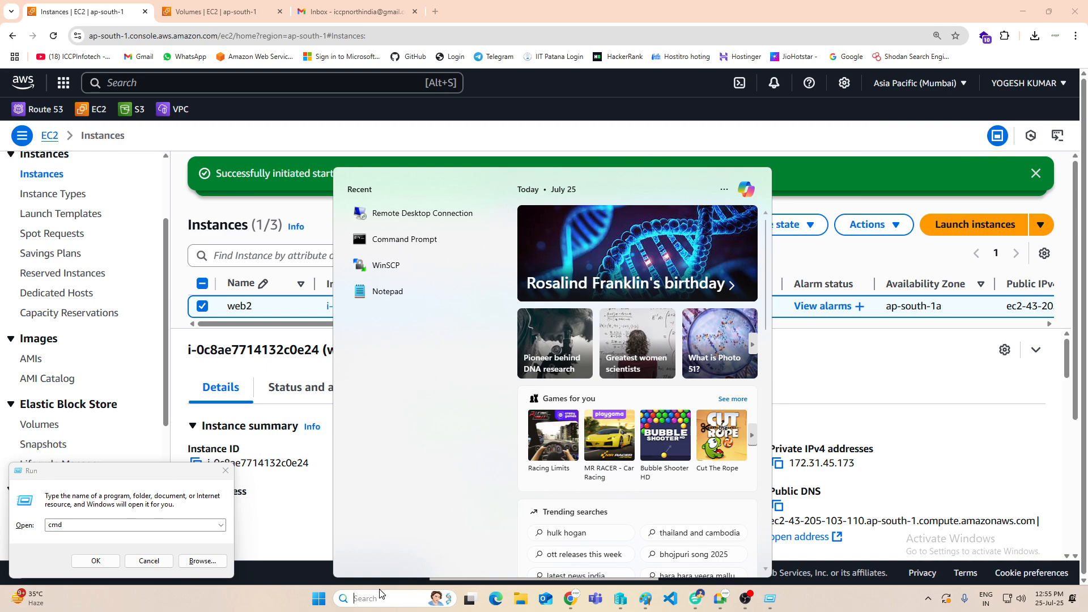
left_click(416, 214)
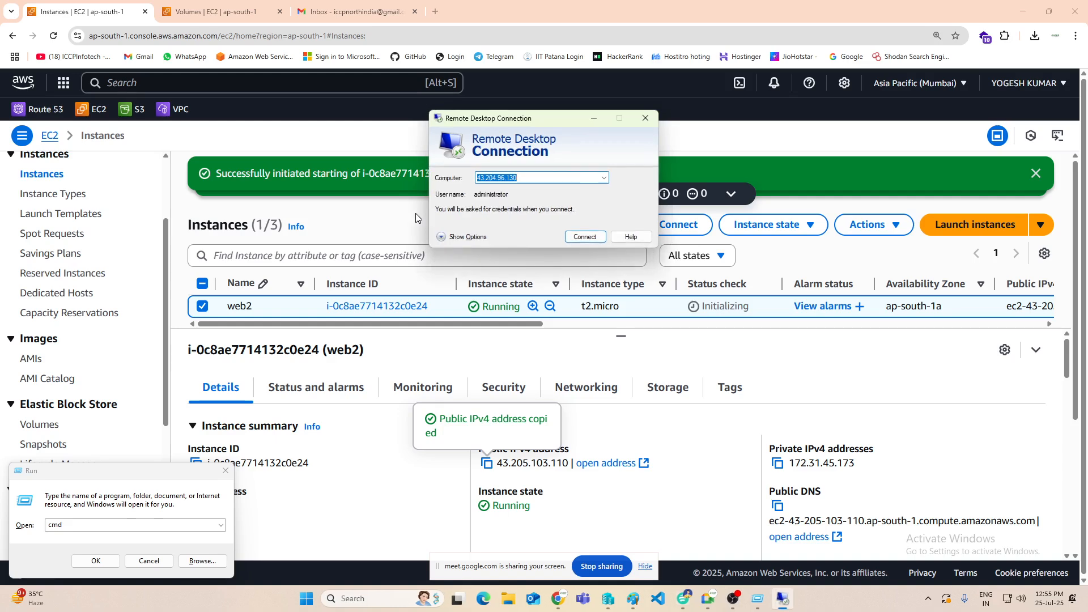
key("ctrl+v")
left_click(573, 239)
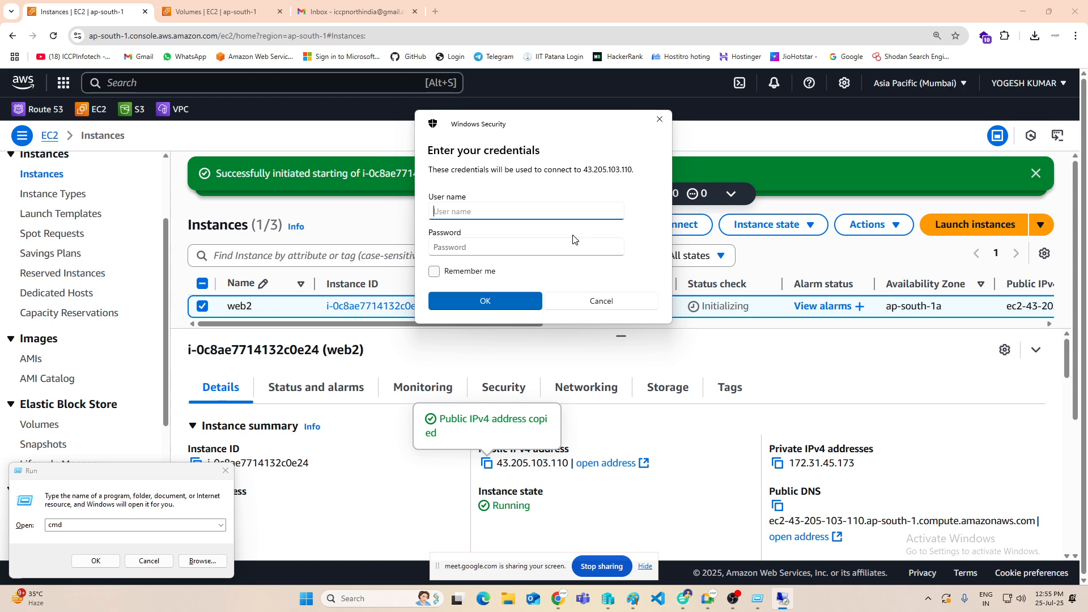
Step: Sign in to the remote server as administrator with the account password and accept the connection
type("administrator")
key("Tab")
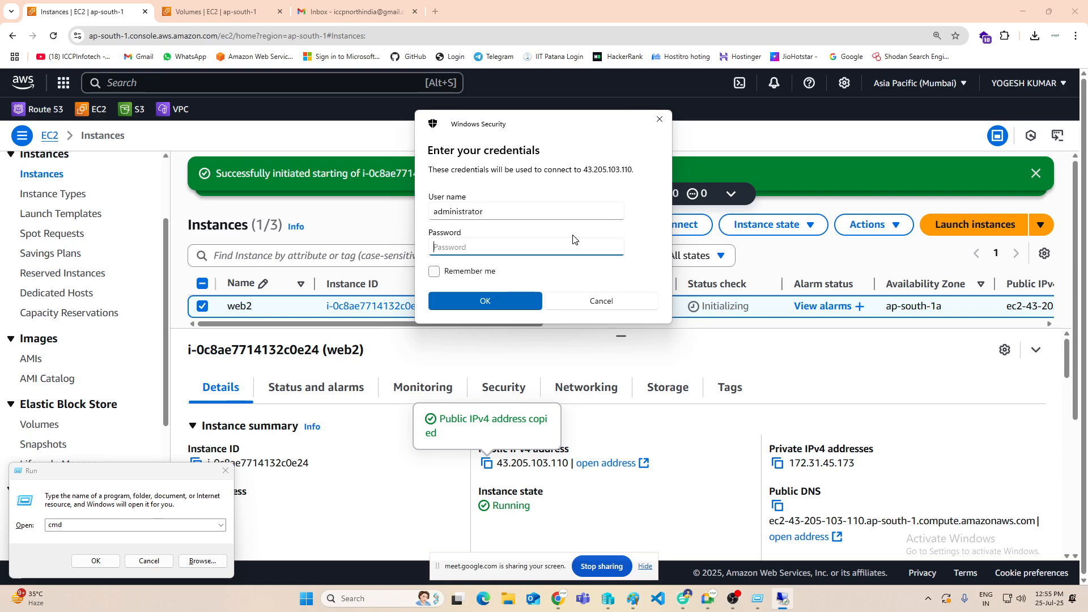
type("••••••••")
key("Return")
left_click(584, 280)
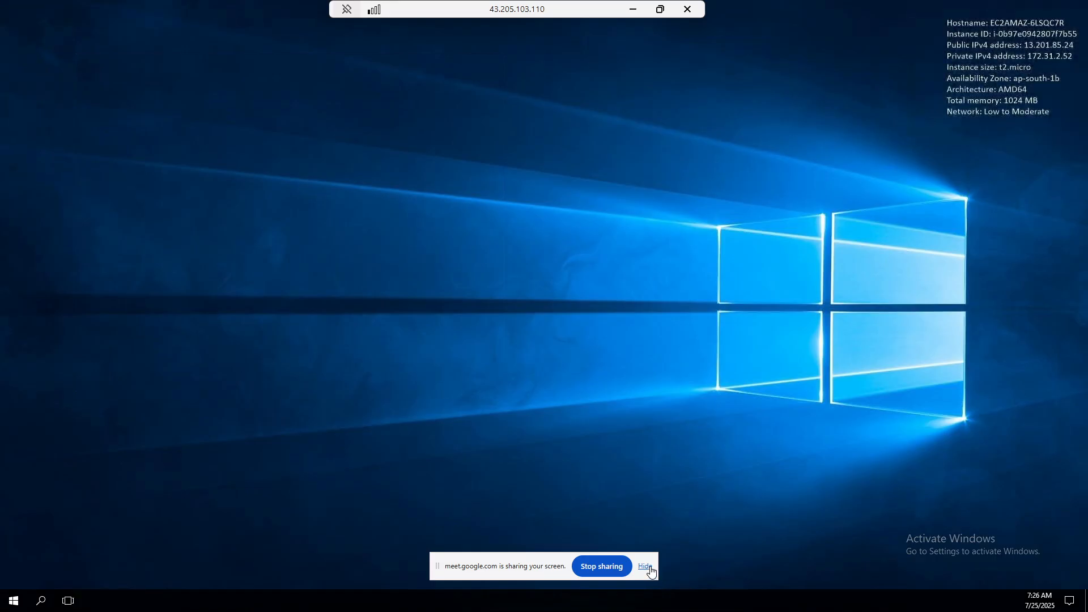
Step: Refresh the remote desktop, check the java folder's contents and view This PC
right_click(551, 342)
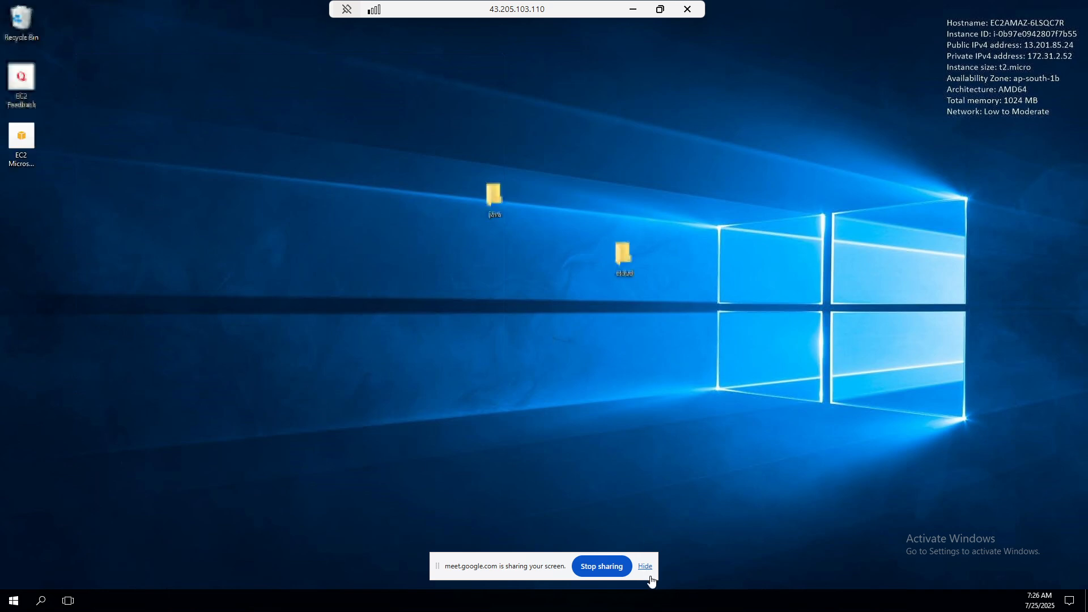
left_click(646, 567)
left_click(490, 282)
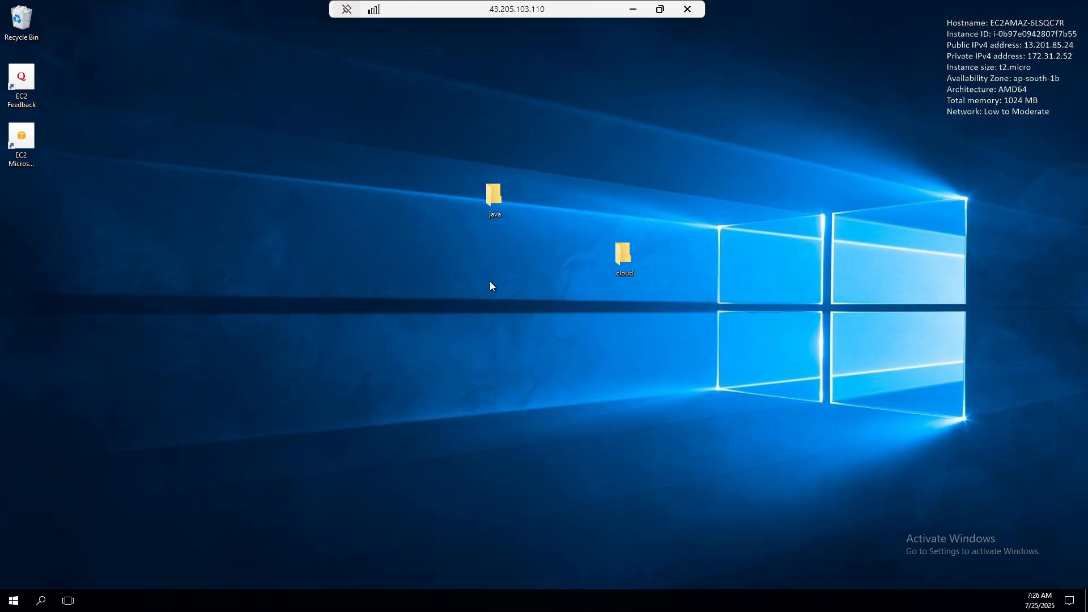
right_click(196, 297)
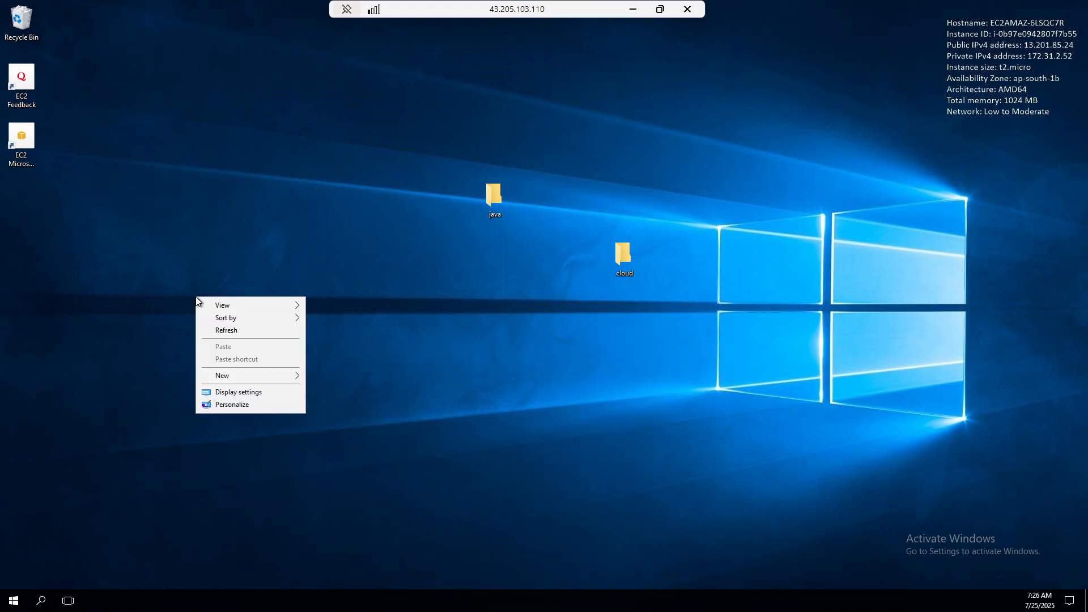
left_click(233, 332)
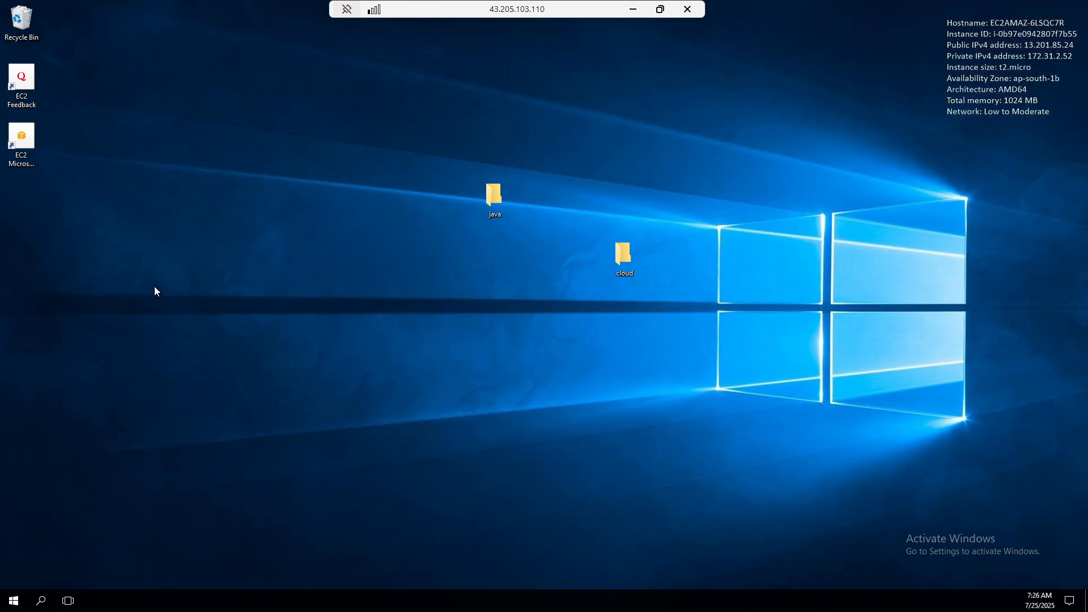
right_click(154, 287)
left_click(209, 320)
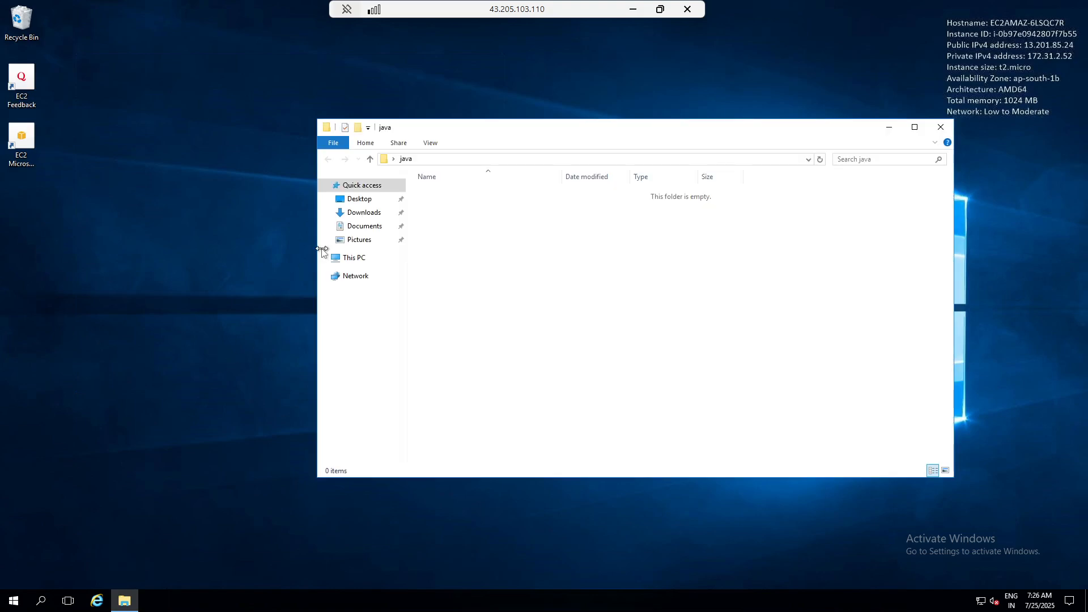
left_click(354, 258)
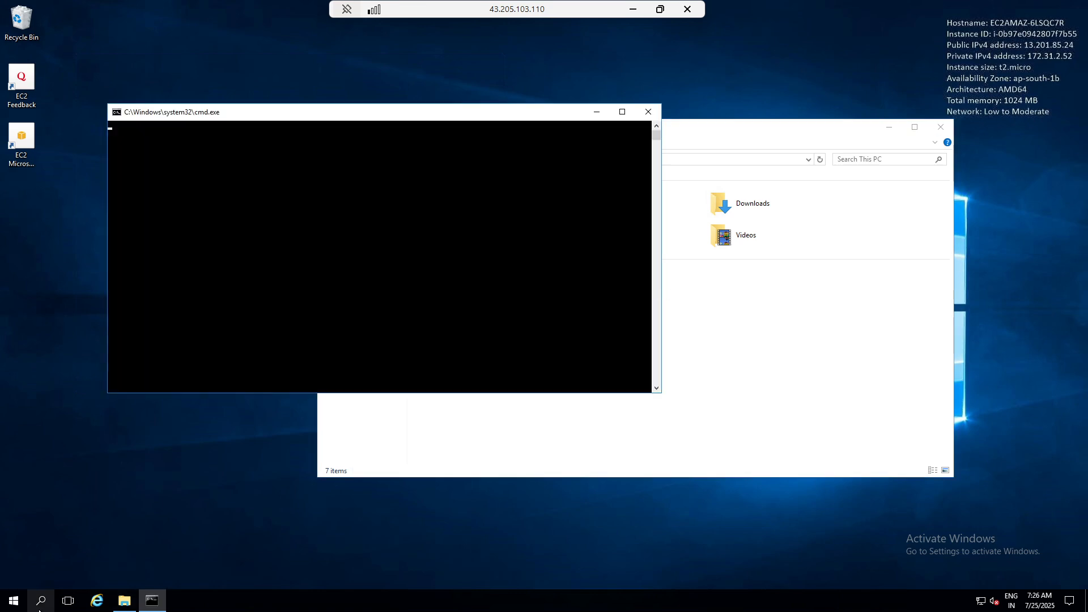
Step: Open Disk Management on the remote server and bring Disk 1 online
left_click(14, 600)
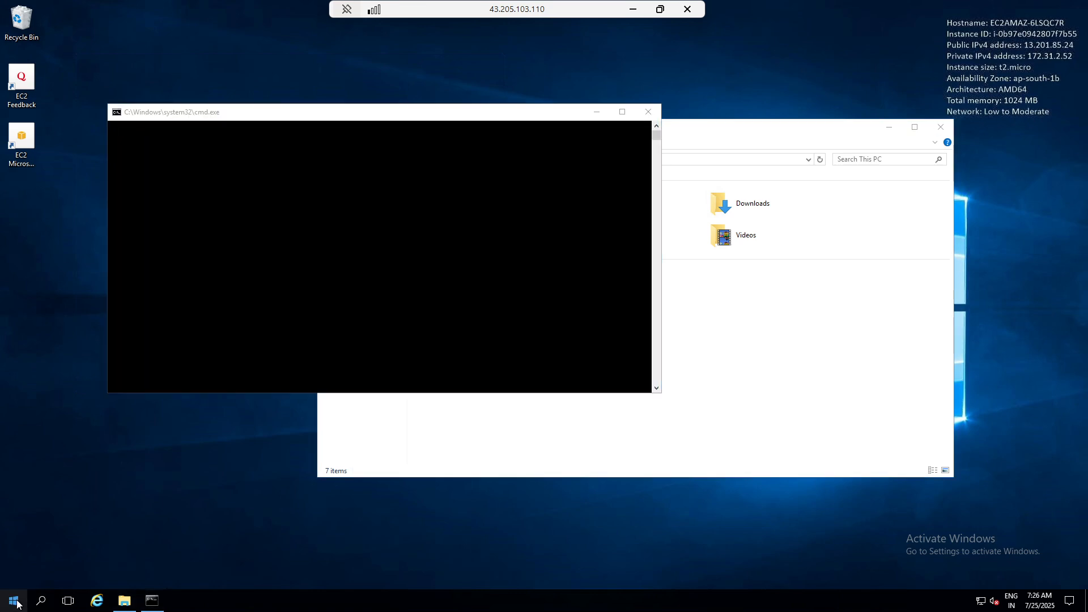
right_click(15, 600)
left_click(63, 393)
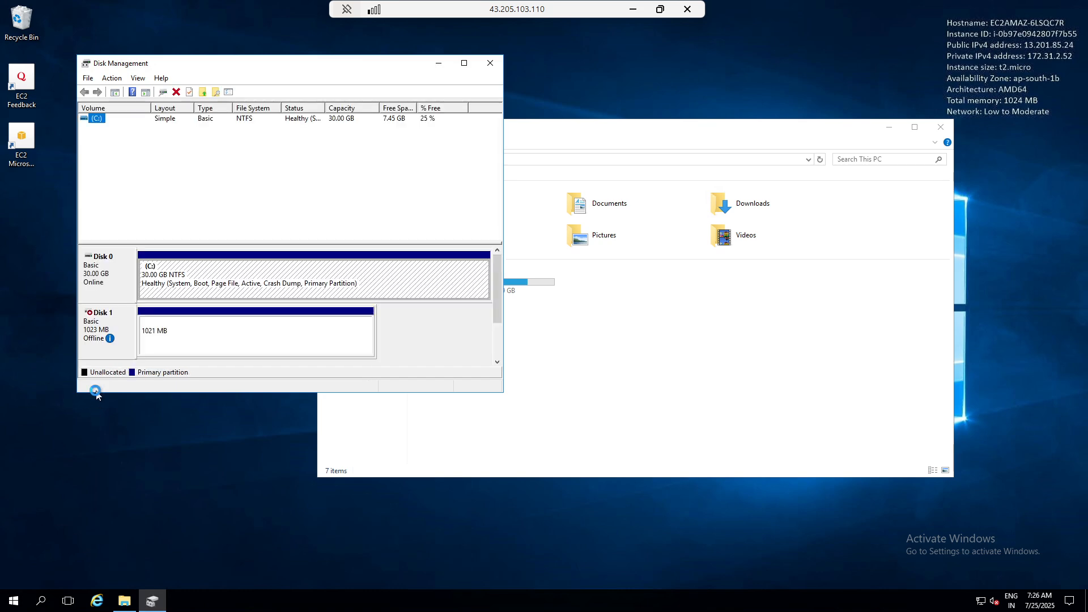
right_click(91, 324)
left_click(113, 334)
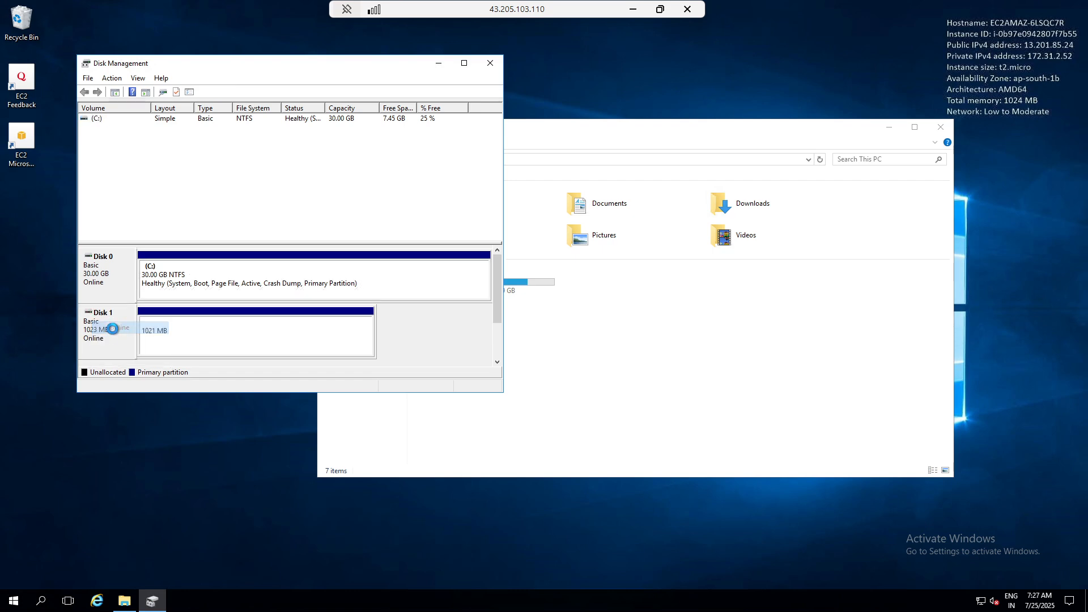
Step: Open the MY DATA (D:) drive to check its files, and minimize the remote session
left_click(736, 372)
double_click(621, 283)
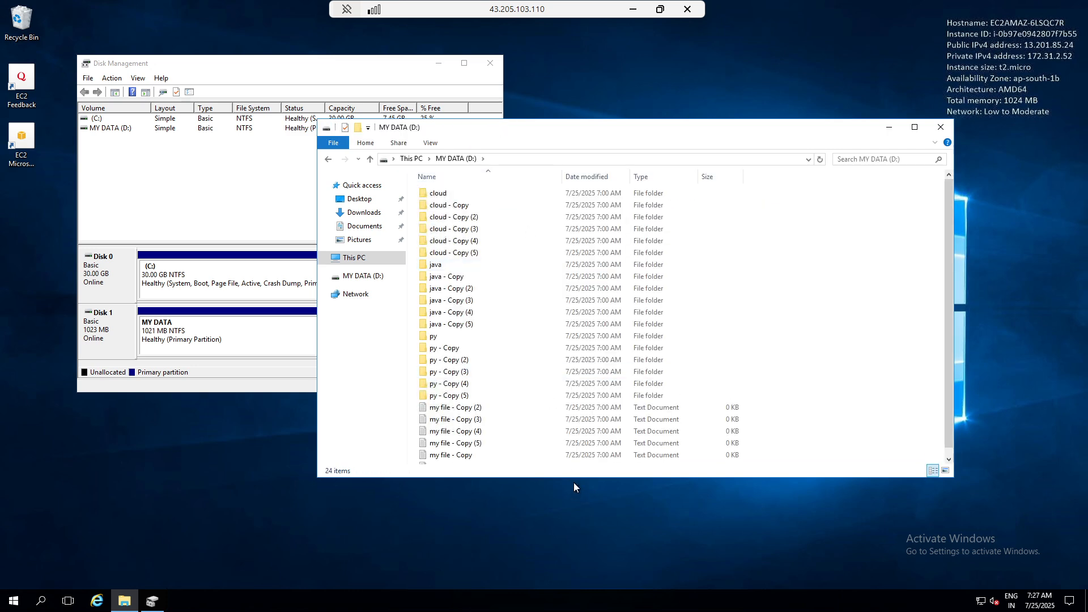
left_click(633, 10)
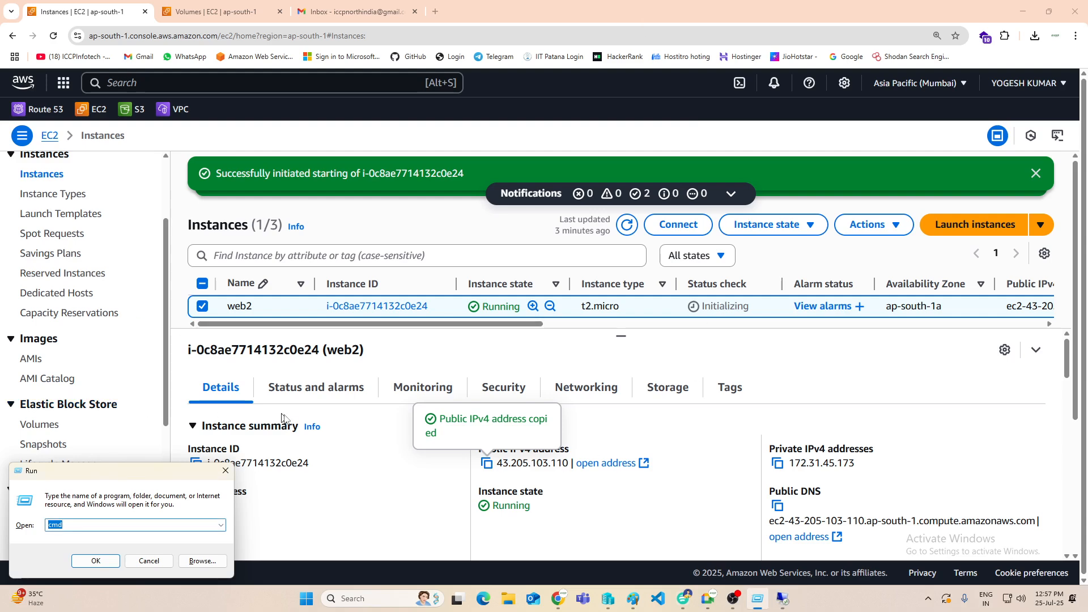
Step: Dismiss the Run dialog on the local machine and open the EBS Snapshots list in the AWS console
scroll(281, 422, "down", 3)
scroll(281, 422, "up", 3)
key("Return")
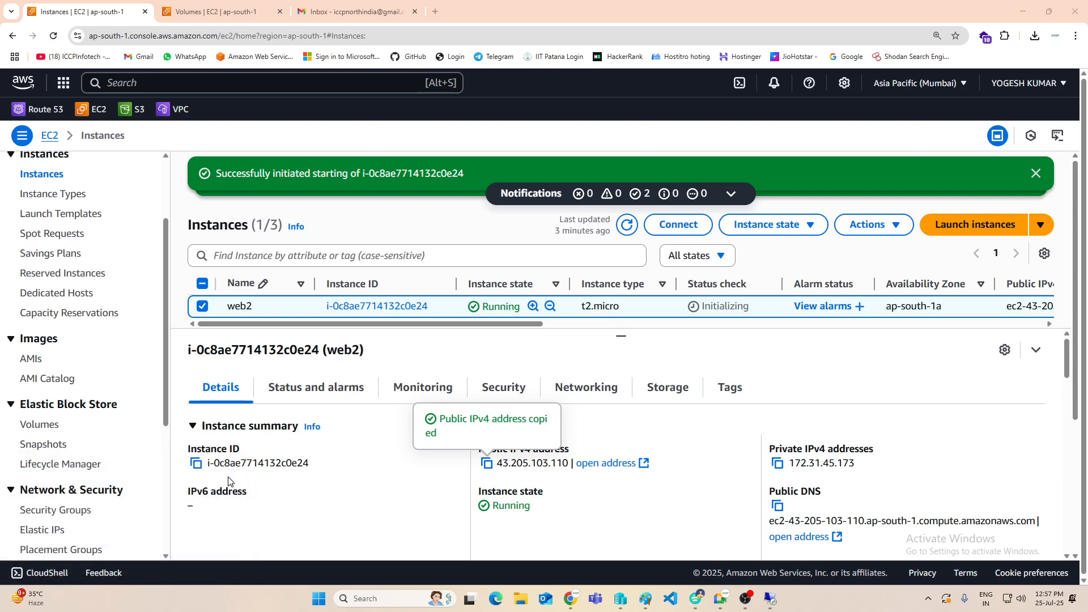
scroll(109, 366, "down", 2)
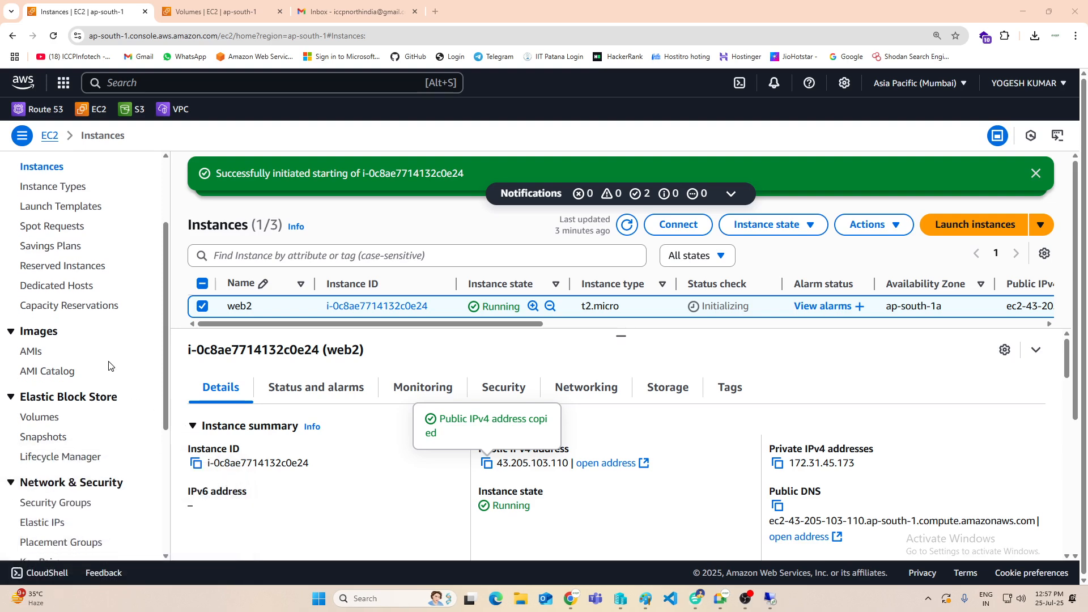
left_click(46, 331)
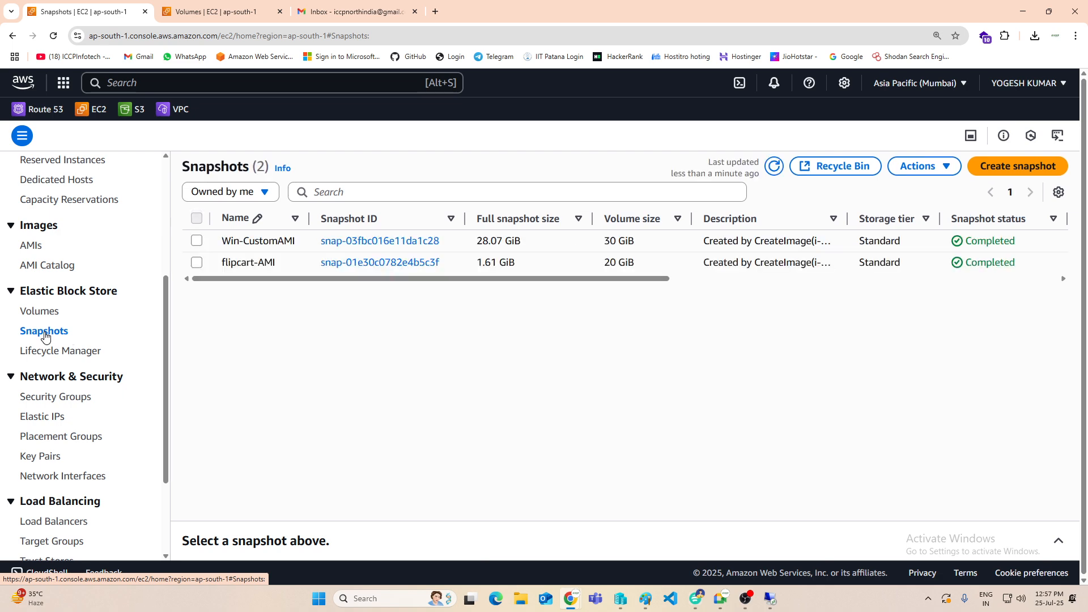
Step: Start creating a snapshot from the Data-Vol1 volume and review the description and tag options
left_click(999, 174)
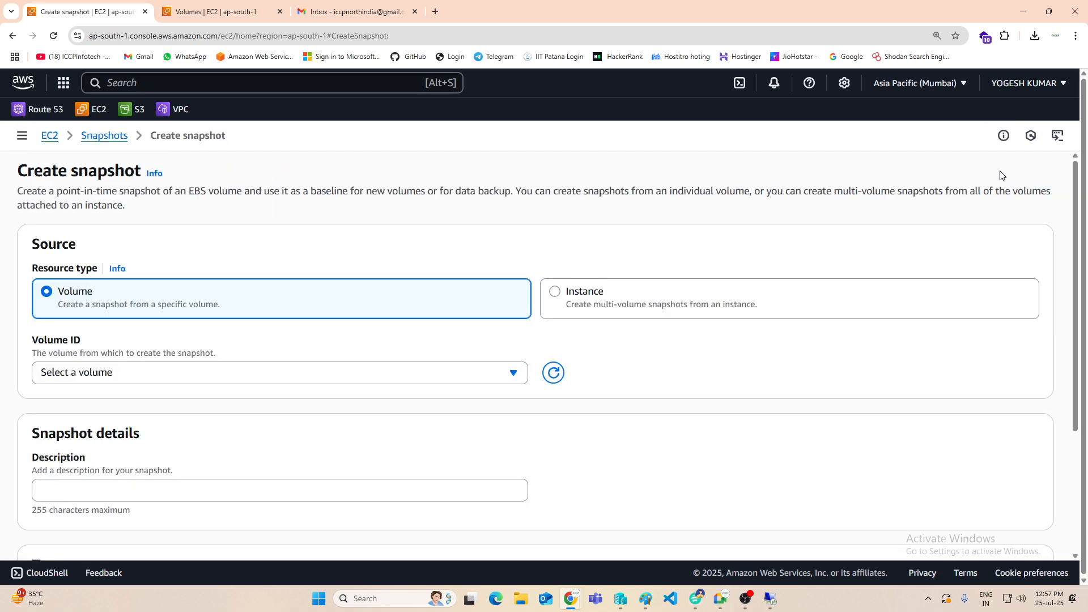
left_click(141, 374)
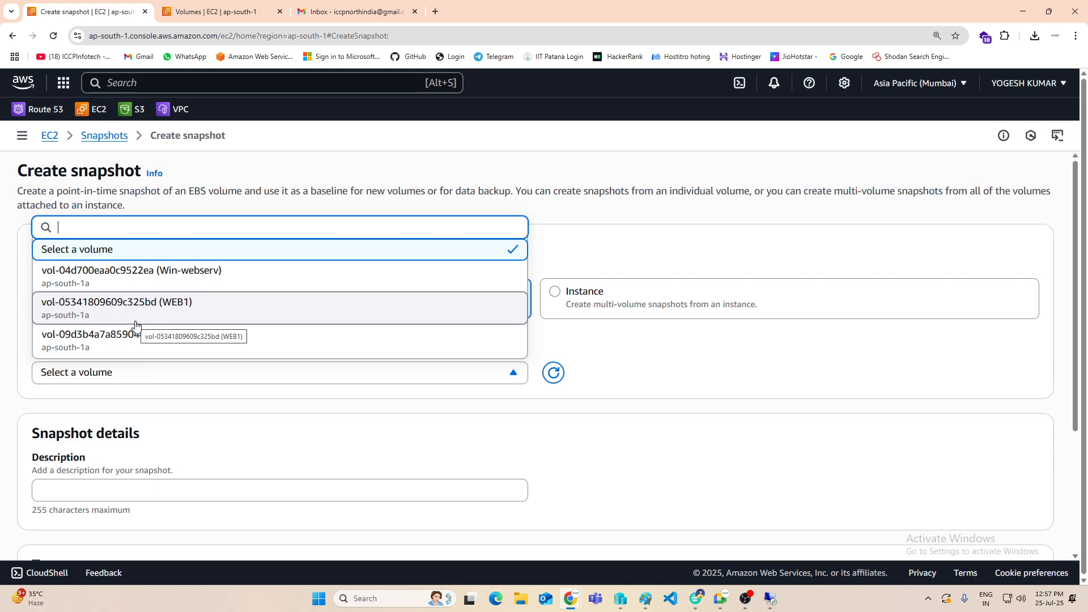
left_click(98, 340)
scroll(113, 397, "down", 2)
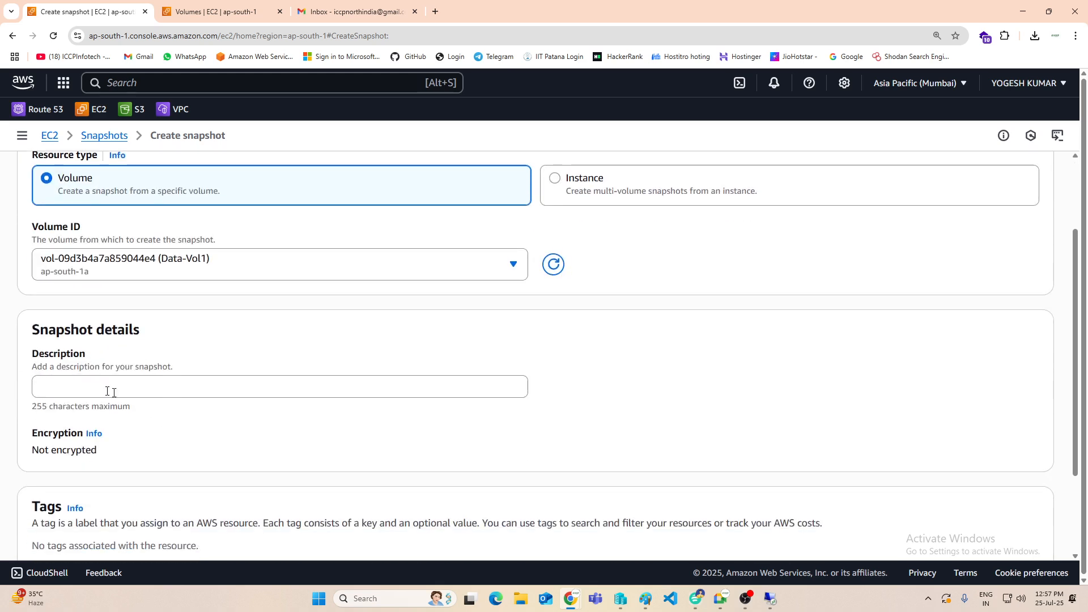
left_click(109, 392)
scroll(431, 391, "down", 2)
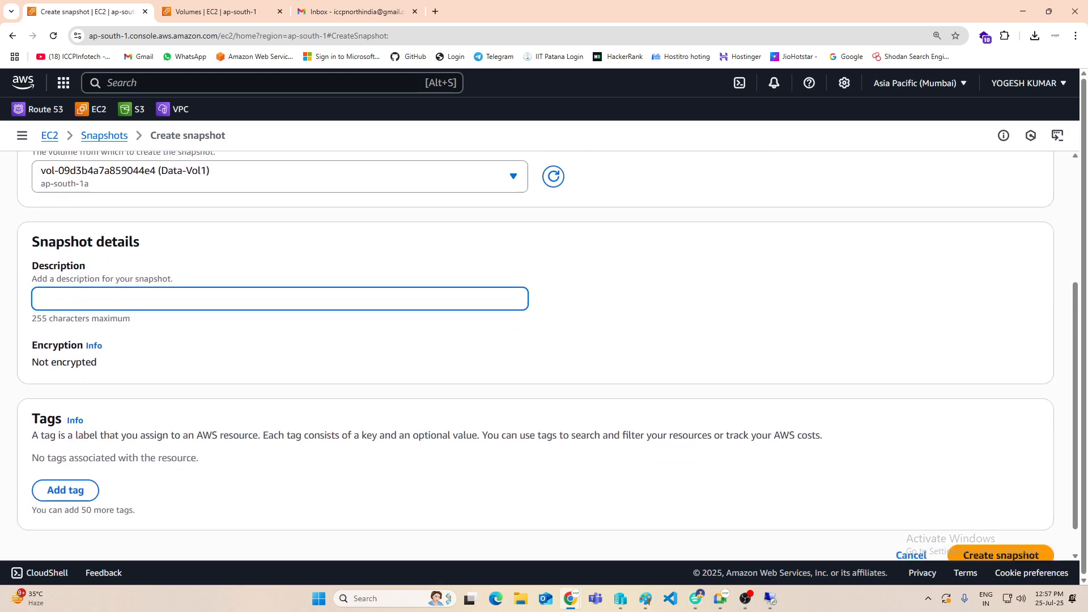
scroll(544, 340, "down", 1)
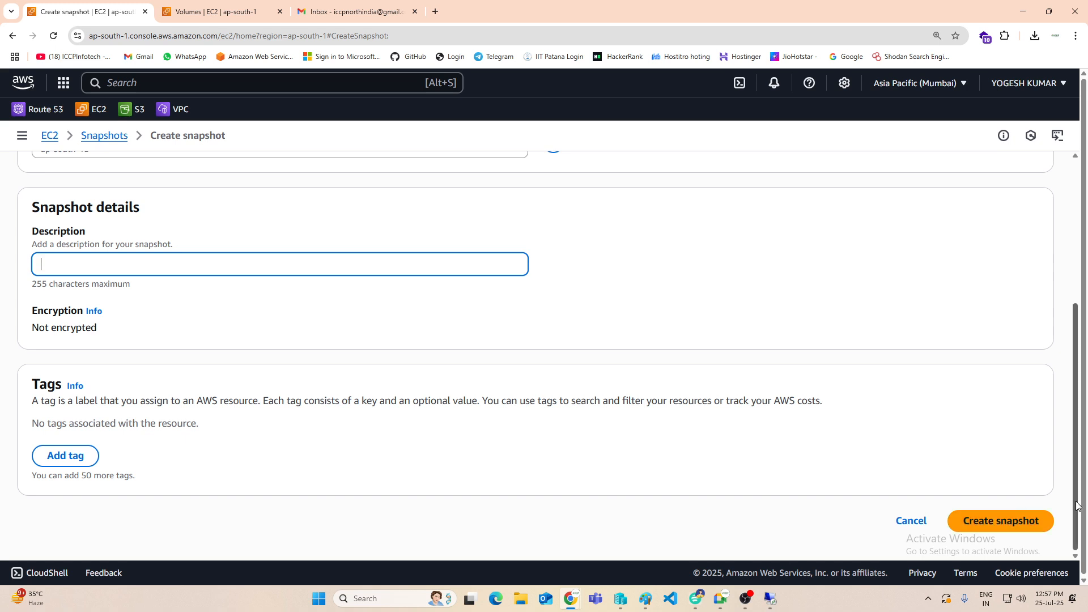
scroll(342, 457, "up", 3)
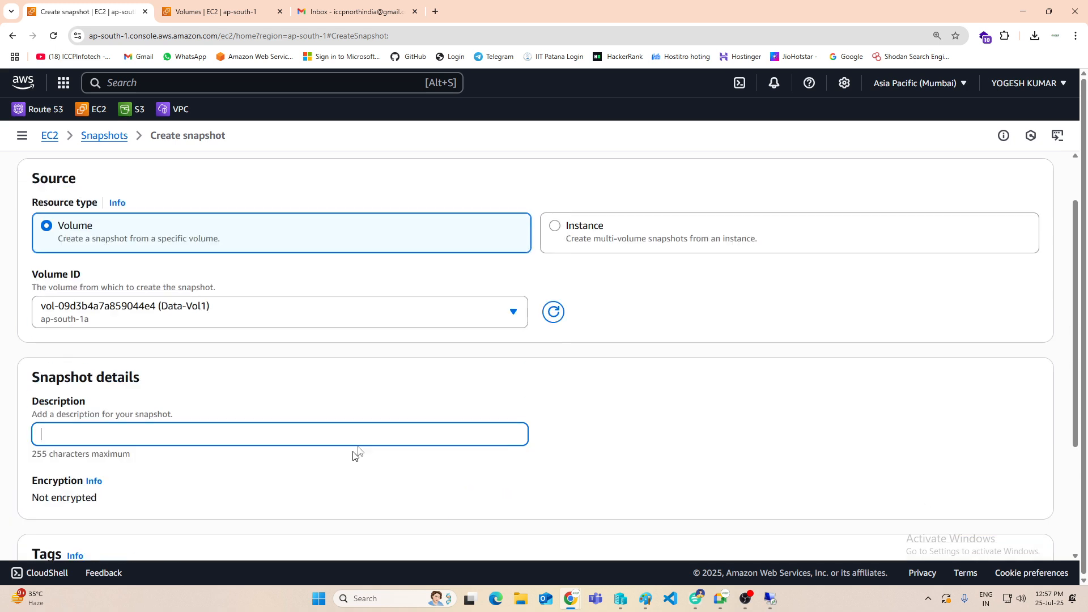
Step: Switch the snapshot source to the web2 instance, review its volume exclusion and tag-copying options, and cancel the creation
left_click(560, 229)
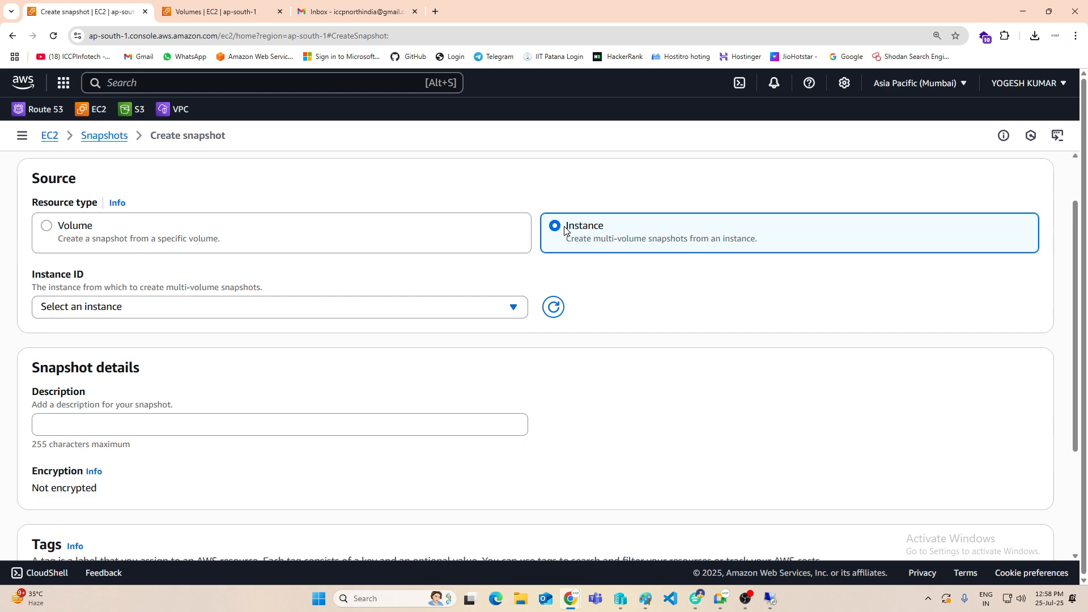
left_click(381, 309)
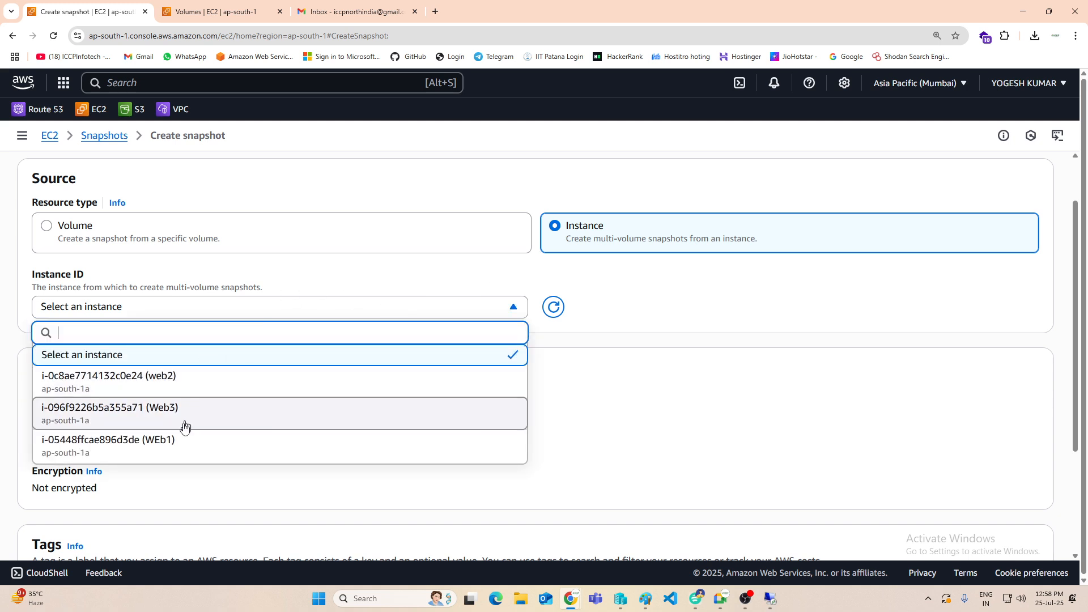
left_click(168, 383)
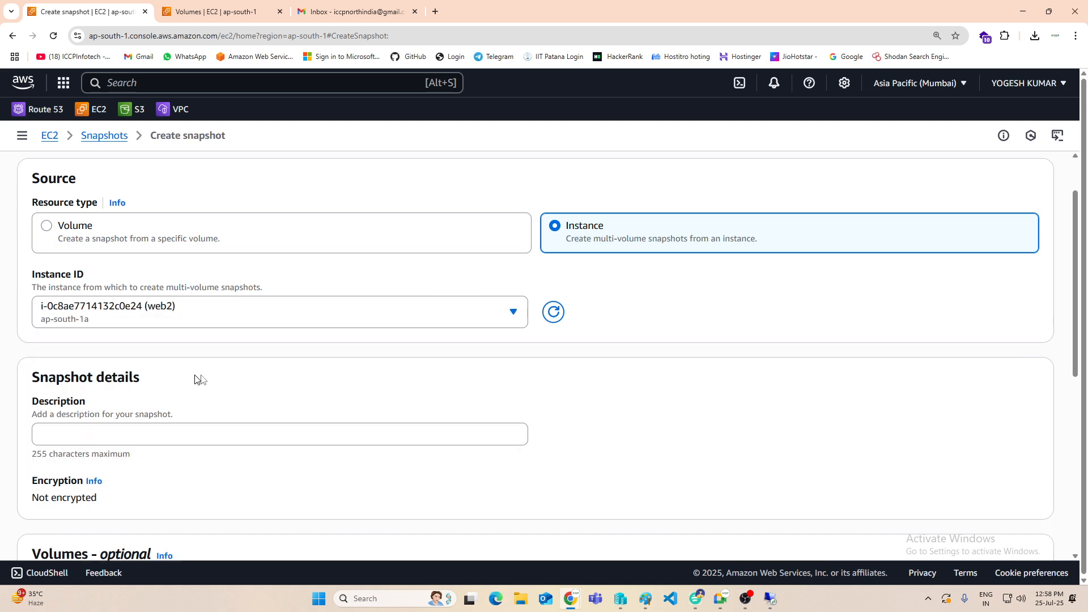
scroll(282, 371, "down", 2)
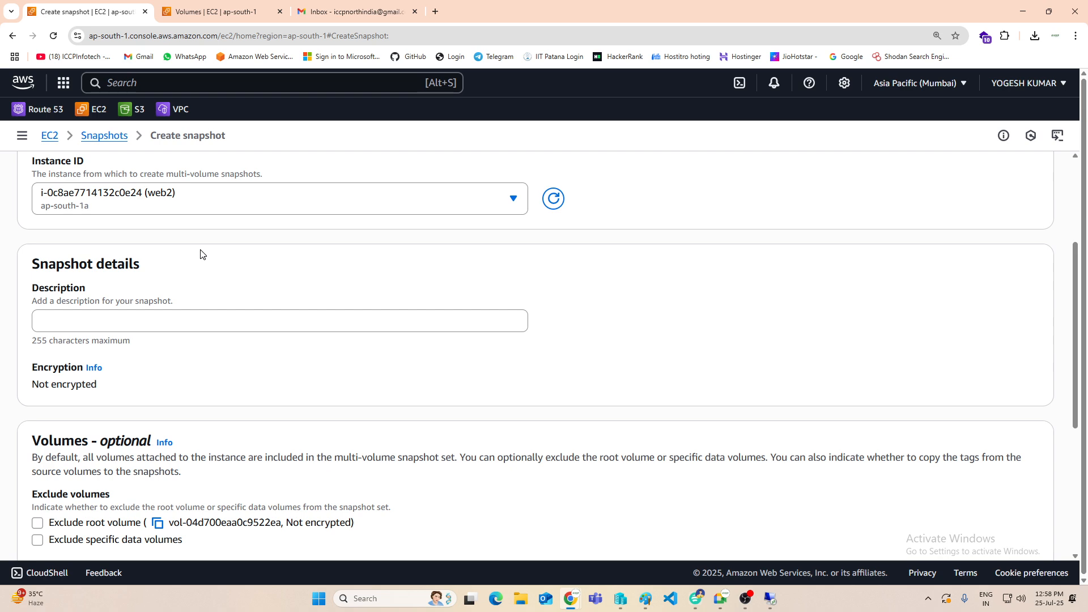
scroll(345, 418, "down", 5)
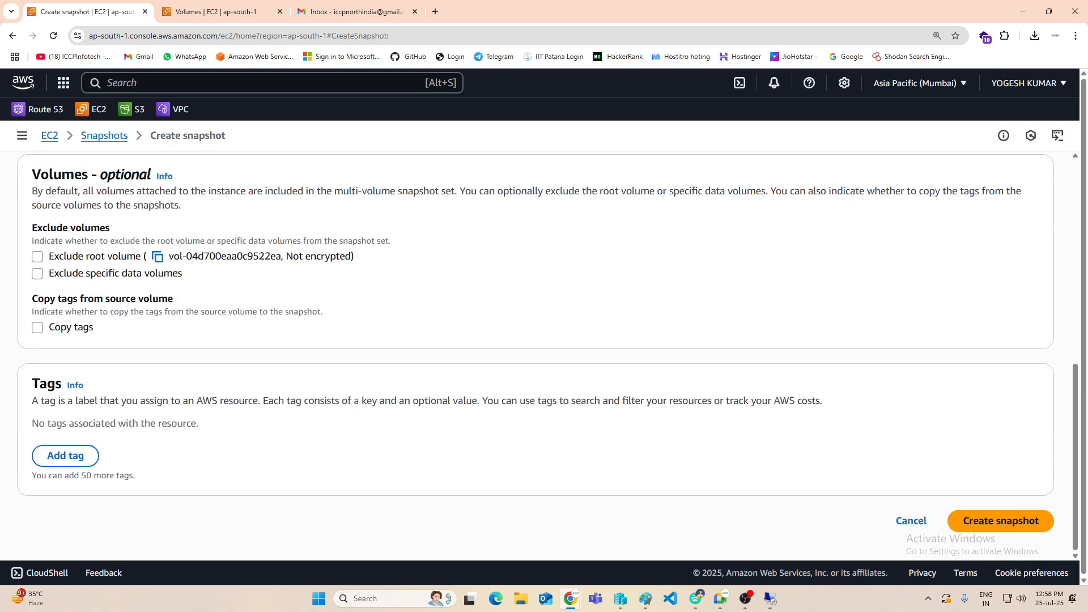
scroll(655, 425, "up", 2)
scroll(656, 425, "down", 2)
left_click(908, 521)
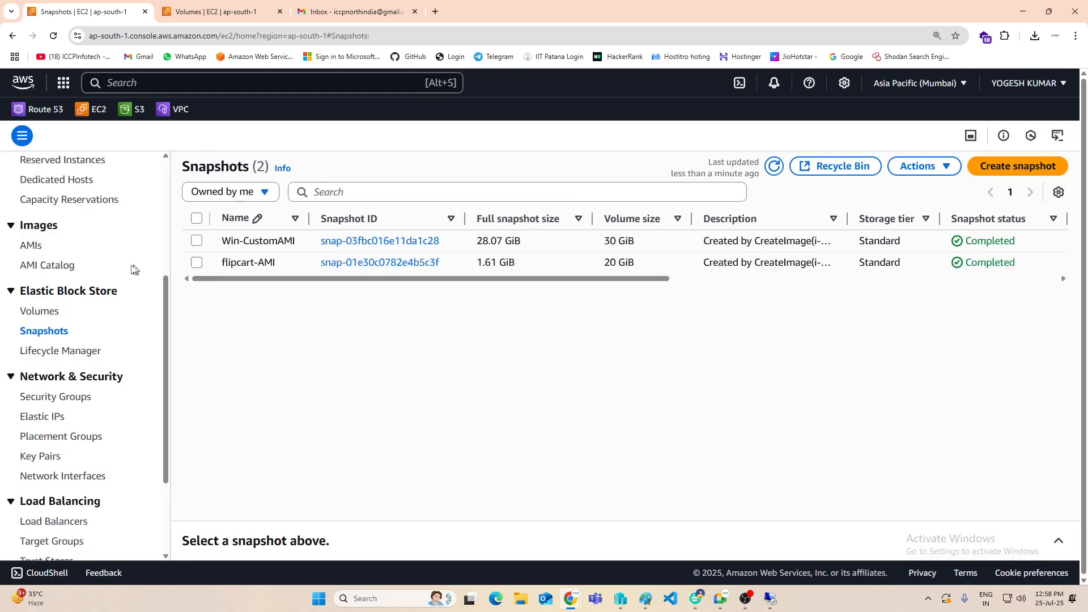
Step: Open the EBS Volumes list and review the actions available for the WEB1 volume
left_click(40, 312)
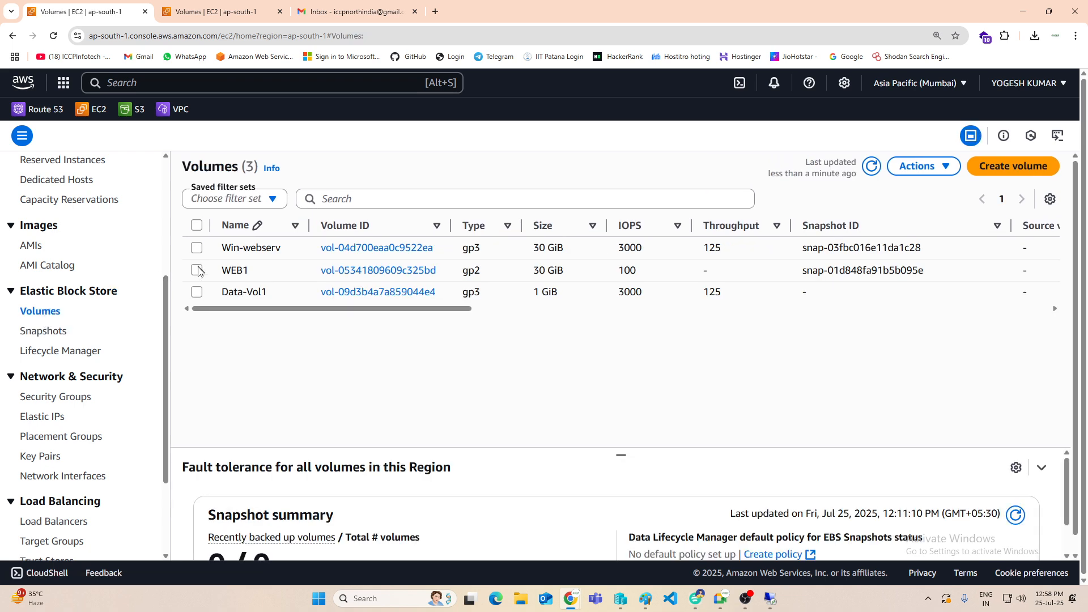
left_click(197, 270)
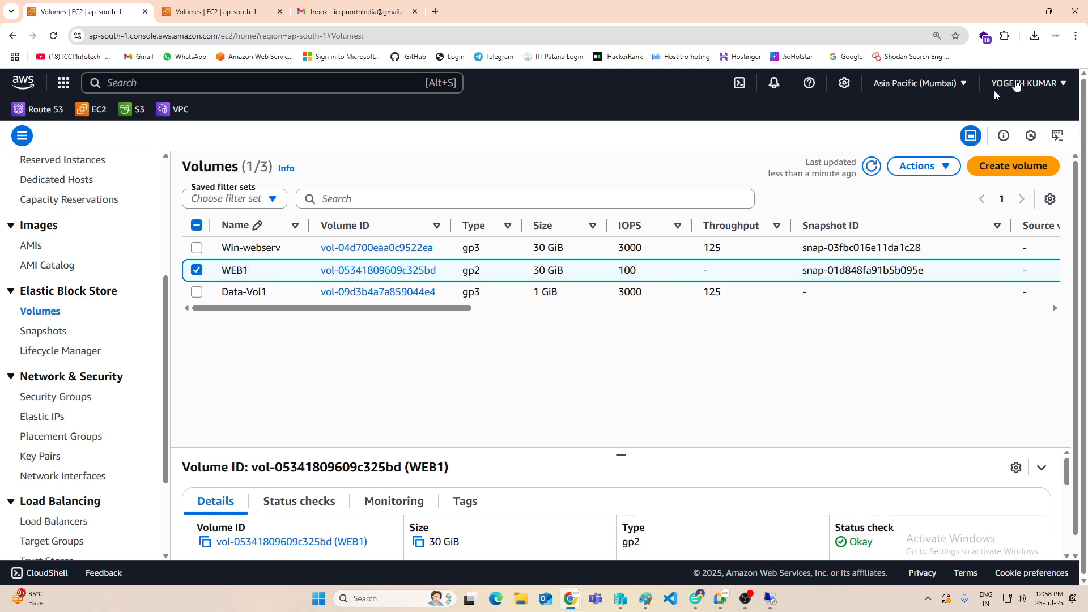
left_click(928, 165)
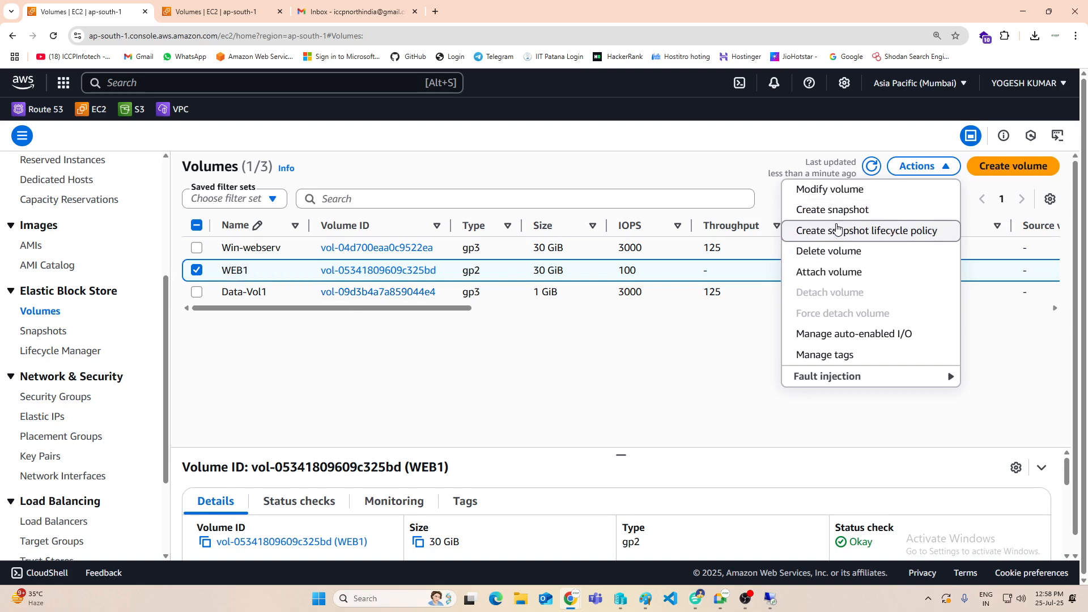
left_click(445, 386)
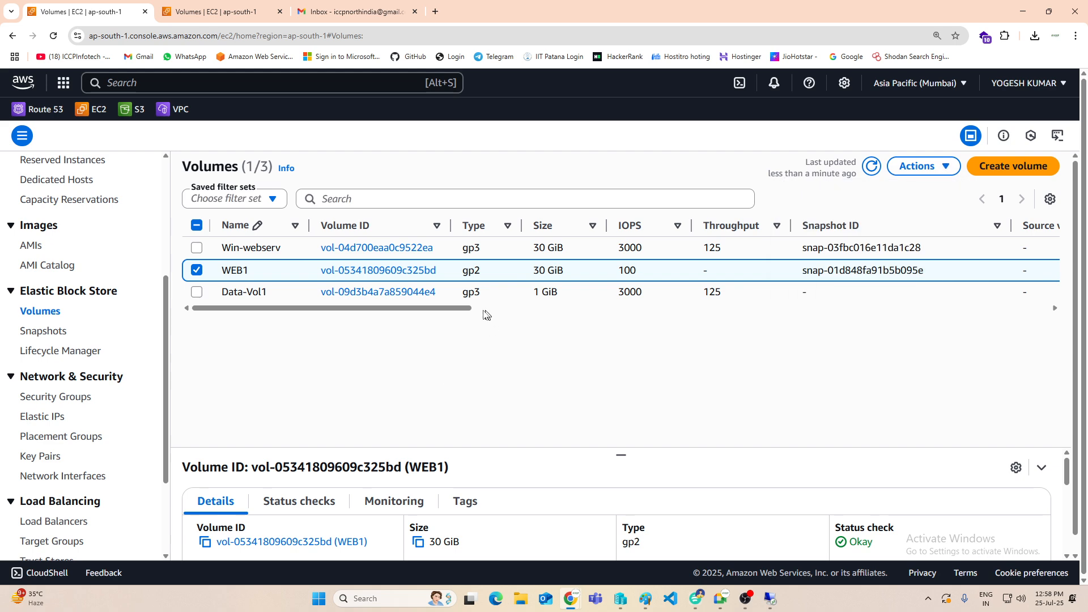
Step: Start modifying the Data-Vol1 volume and enter a size of 10 GiB
left_click(195, 292)
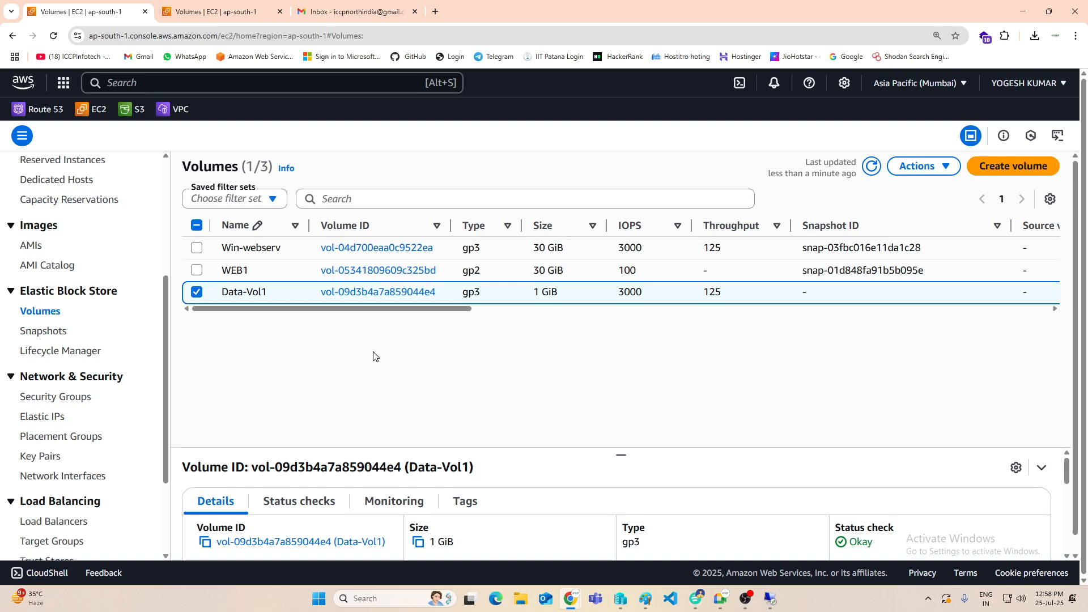
left_click(922, 166)
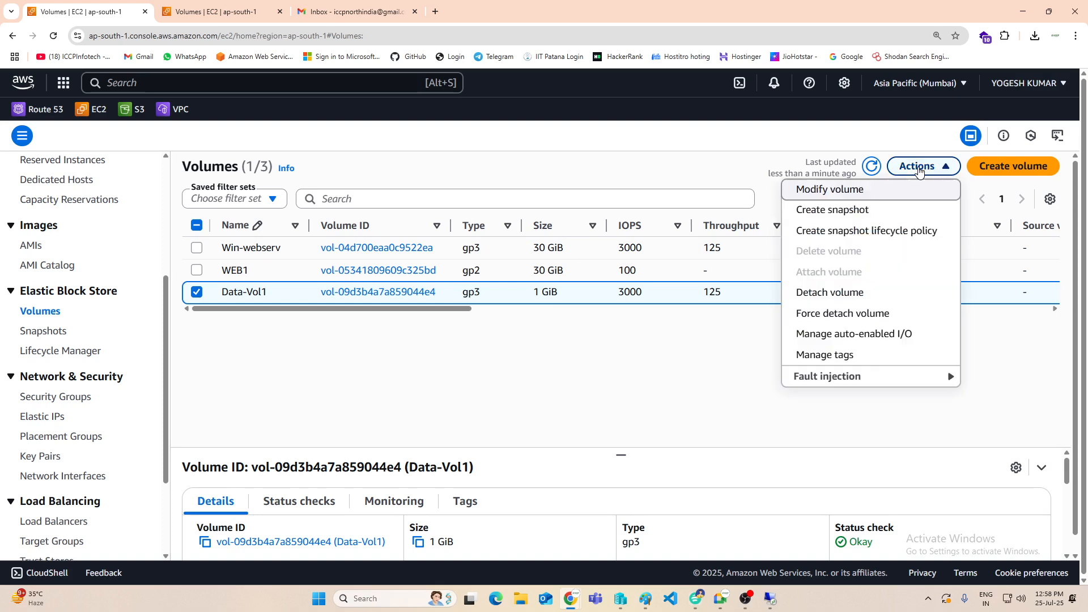
left_click(856, 191)
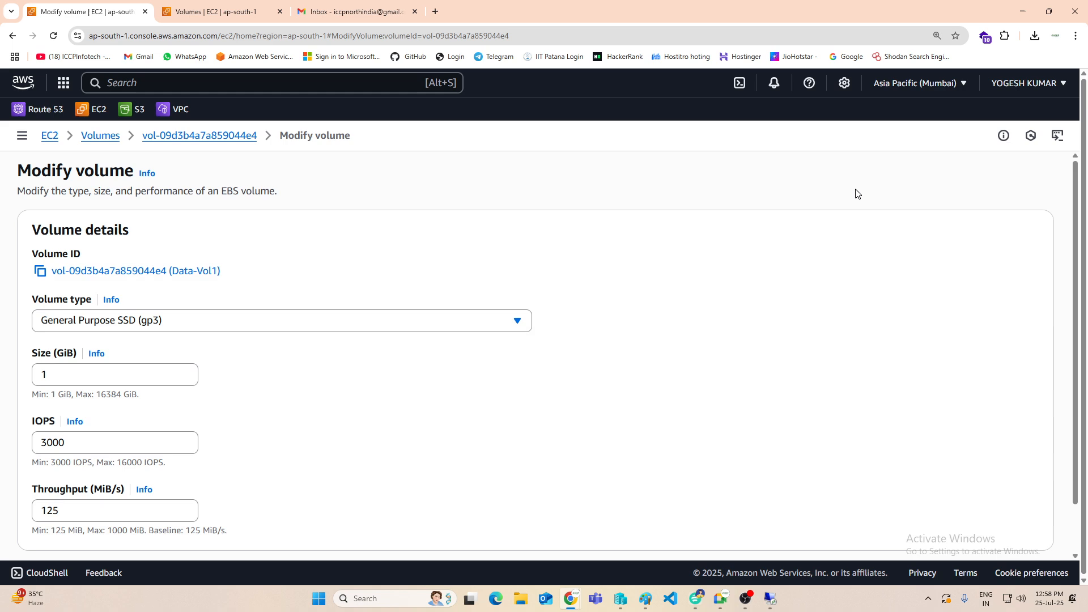
left_click(65, 361)
type("0")
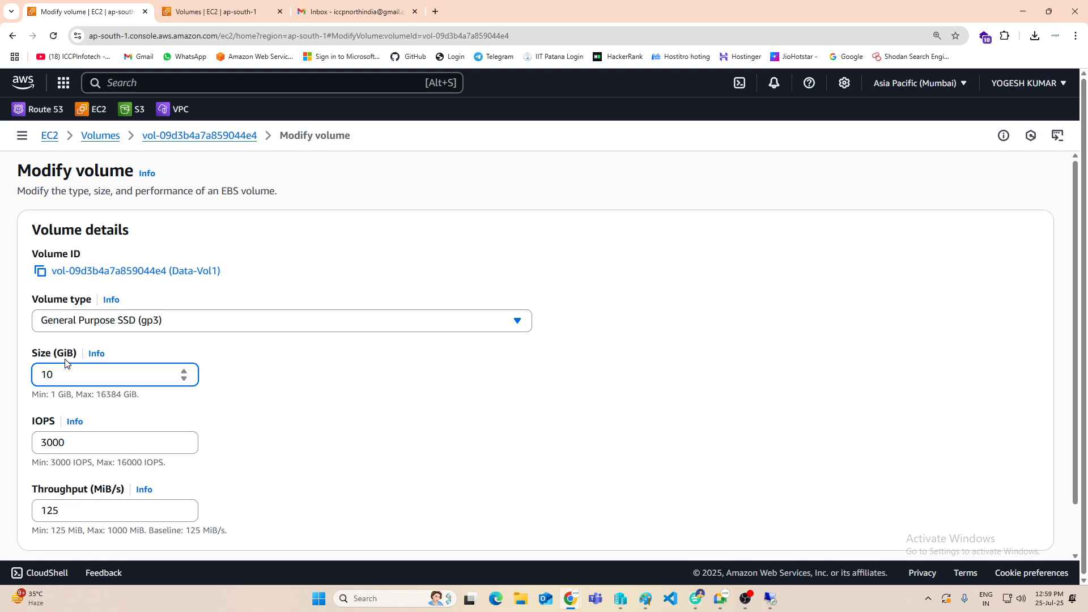
Step: Switch to the Paint diagram to review the custom AMI and snapshot notes, and return to the AWS console in Chrome
left_click(1023, 11)
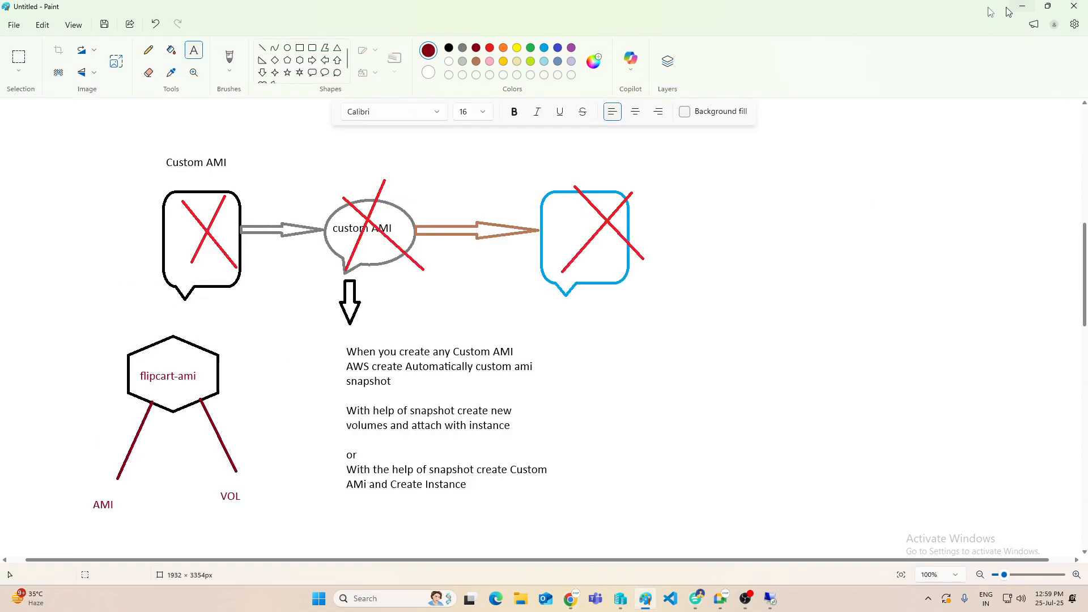
left_click(521, 364)
scroll(227, 396, "down", 3)
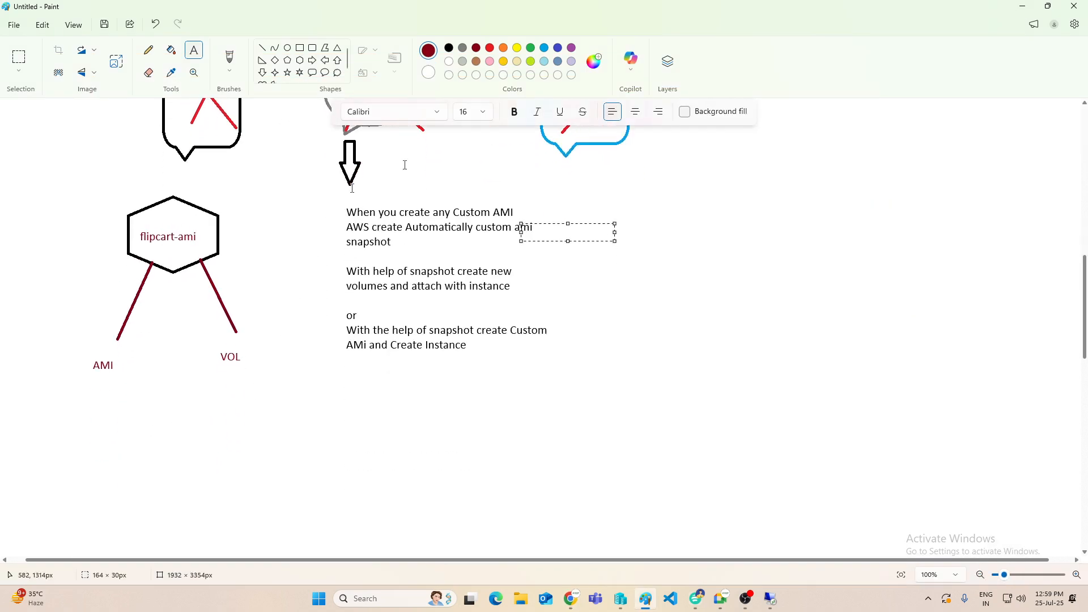
left_click(761, 333)
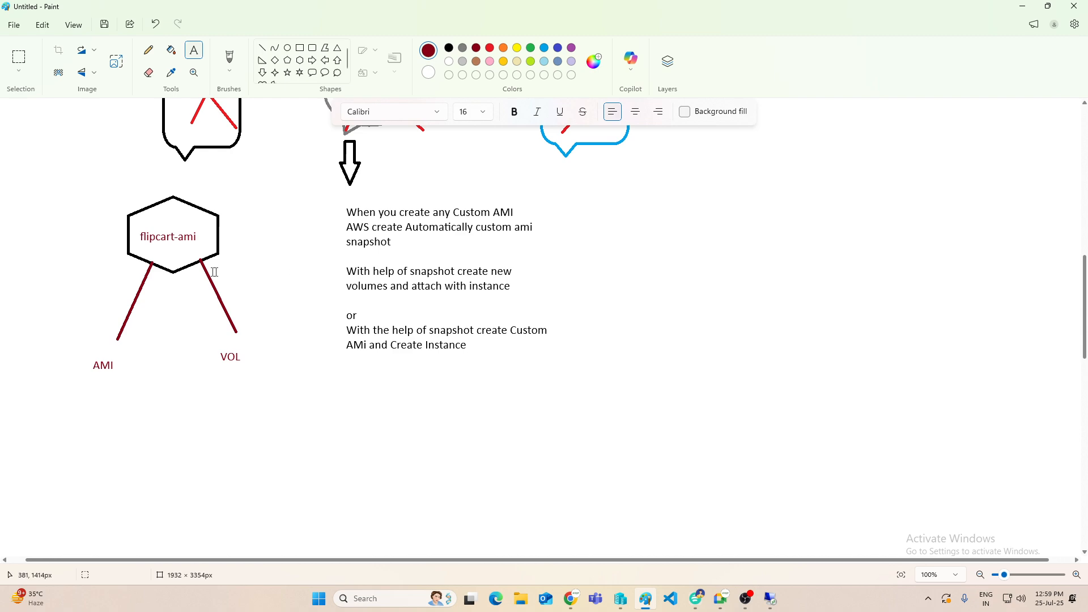
left_click(674, 354)
scroll(106, 369, "up", 3)
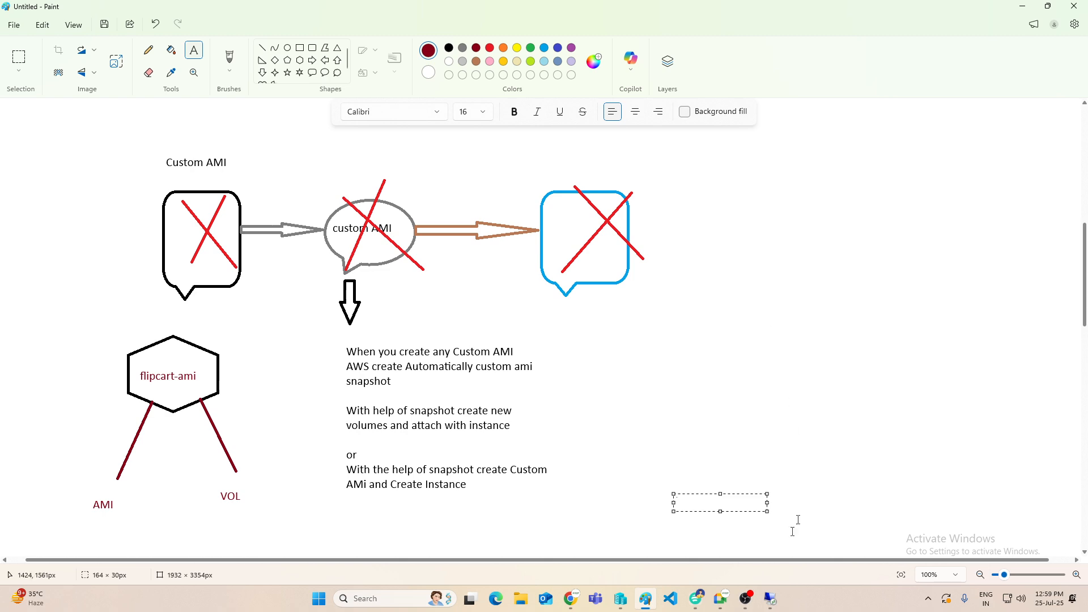
left_click(570, 605)
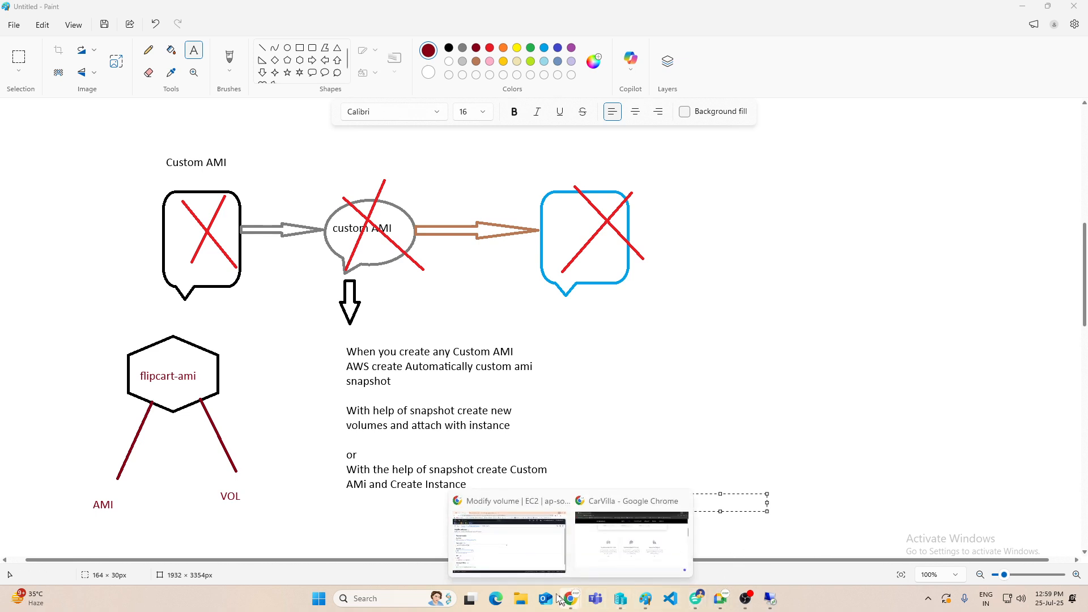
left_click(510, 538)
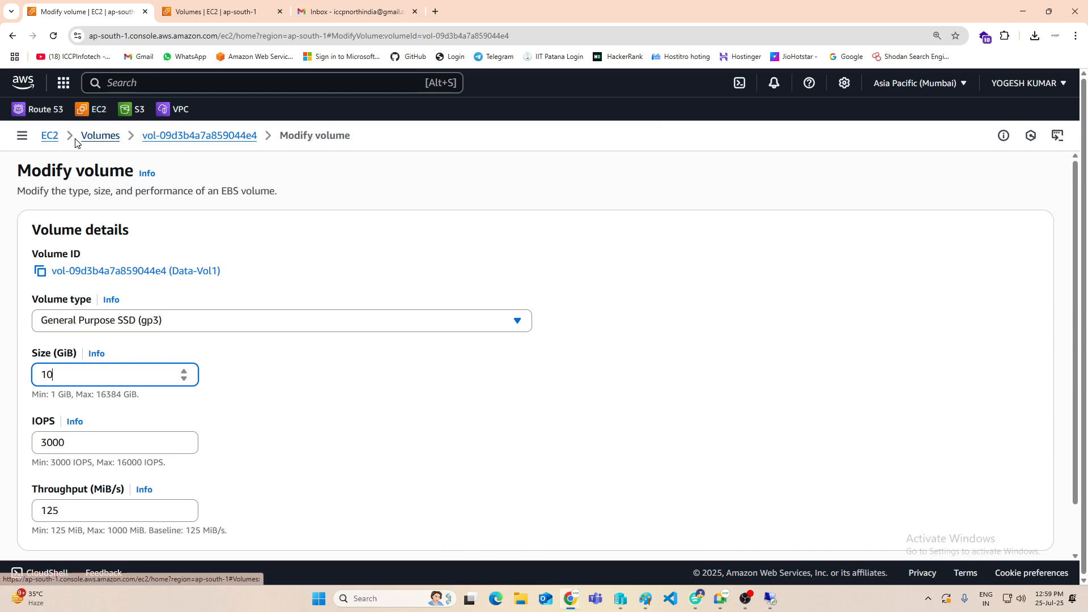
Step: Leave the volume modification without saving, and open and refresh the list of AMIs owned by the account
left_click(52, 137)
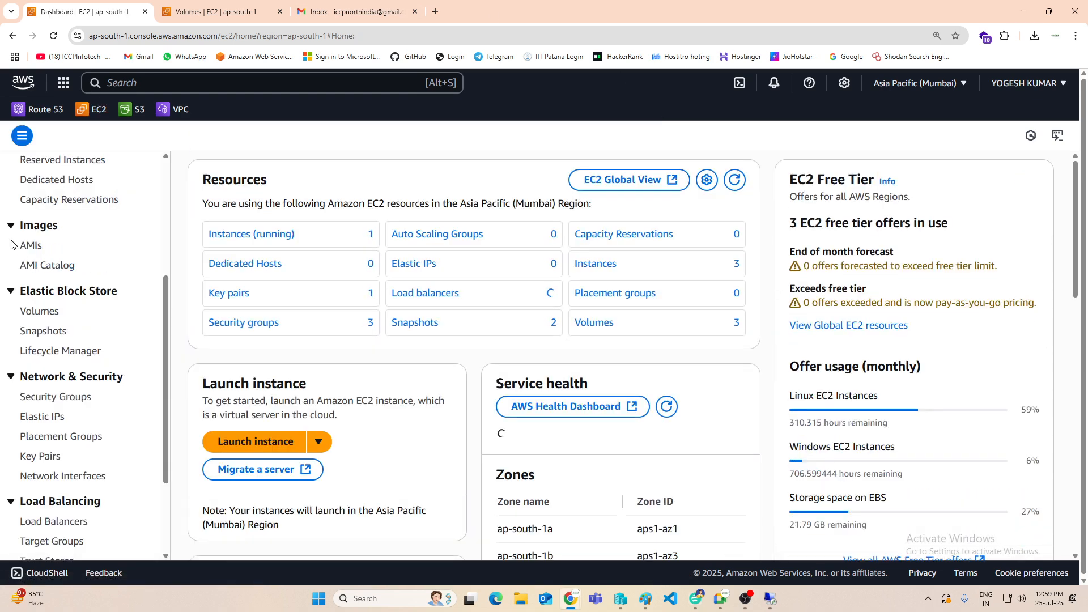
left_click(31, 245)
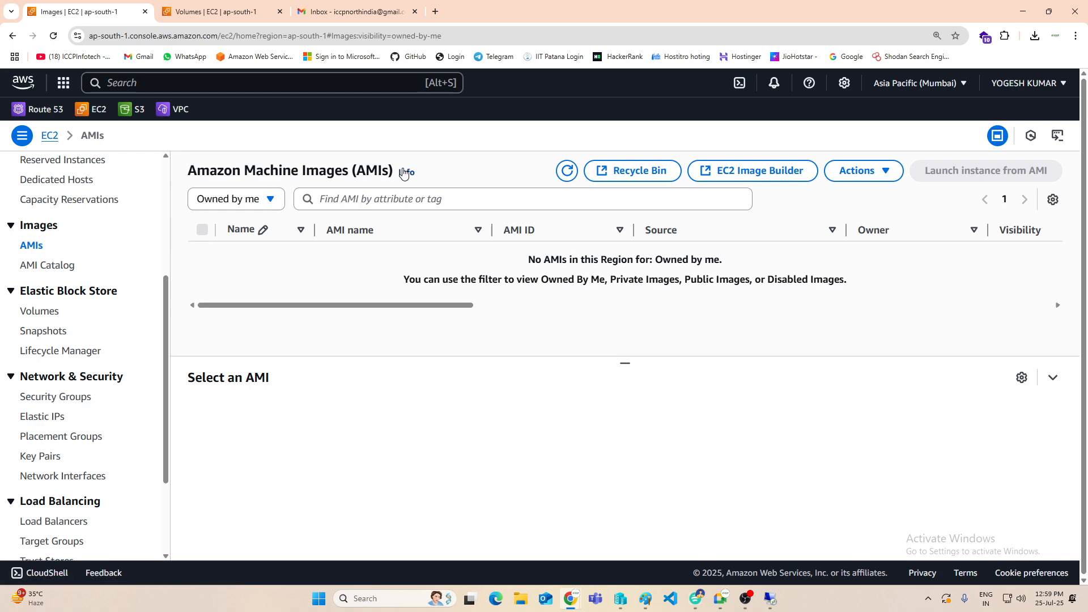
left_click(567, 171)
Step: Terminate the web2 instance from the Instances list, and close the ended Remote Desktop connection
scroll(68, 283, "up", 5)
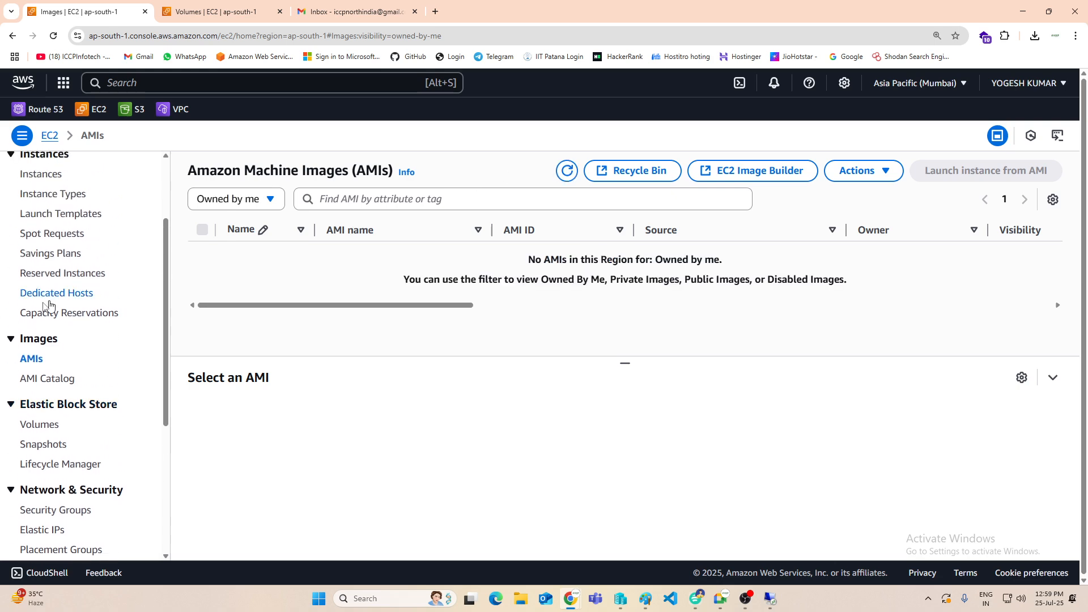
left_click(50, 288)
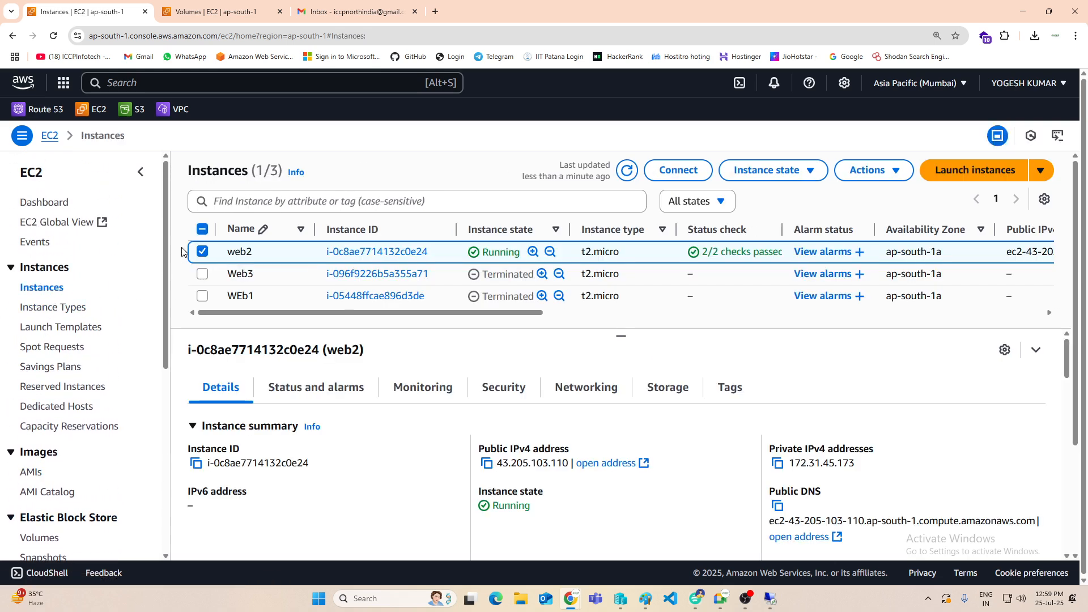
left_click(743, 172)
left_click(760, 278)
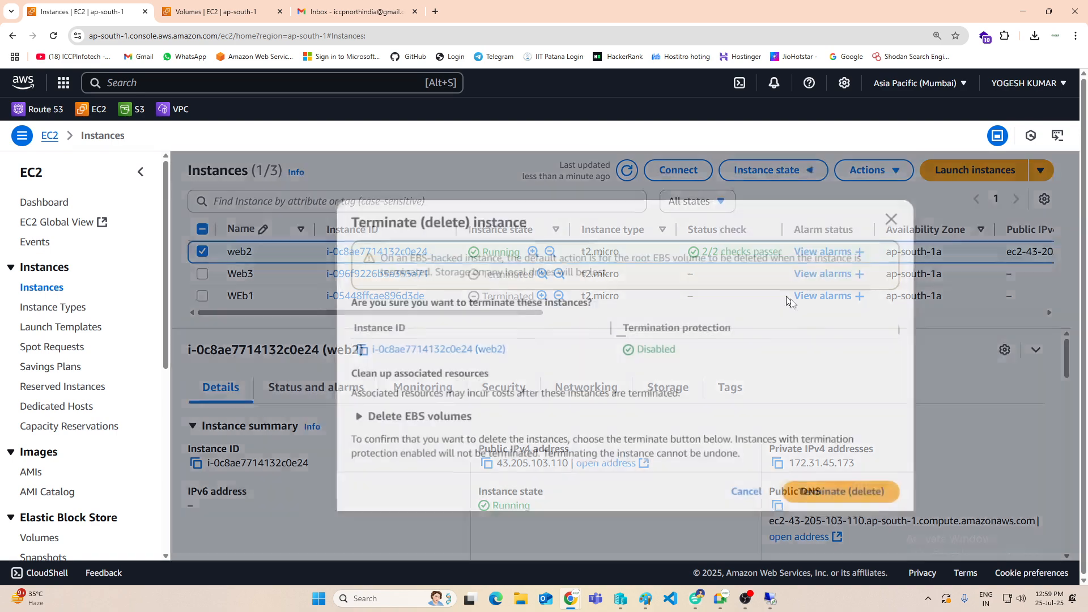
left_click(855, 493)
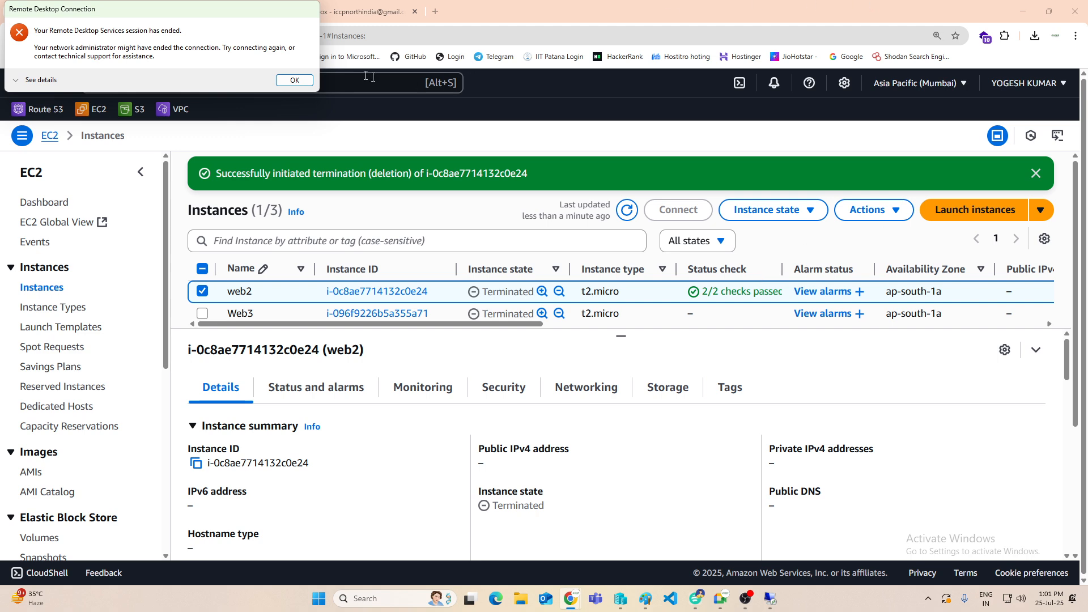
left_click(293, 80)
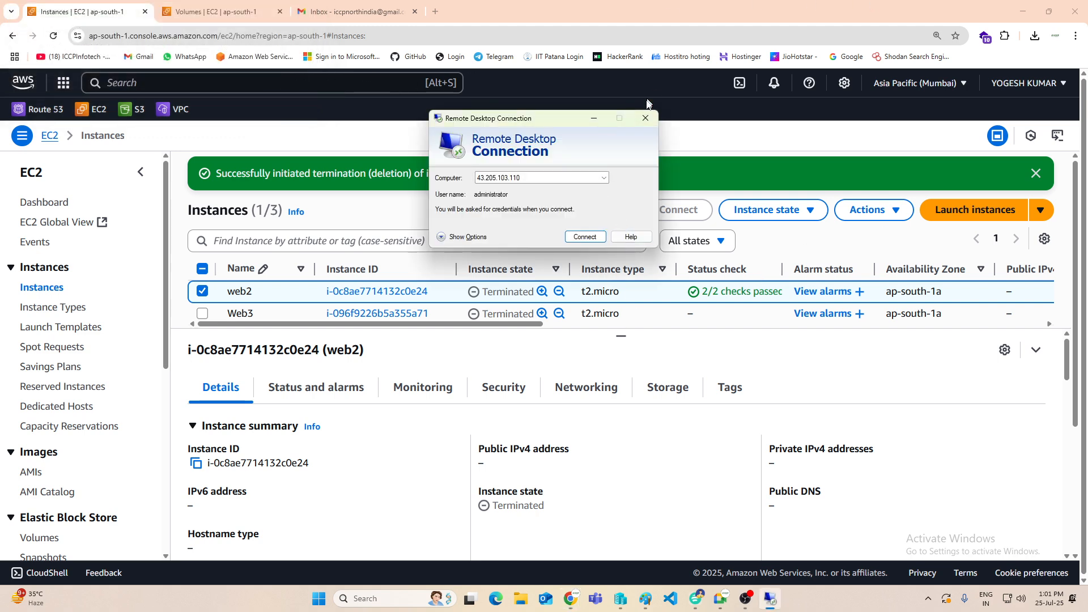
left_click(645, 117)
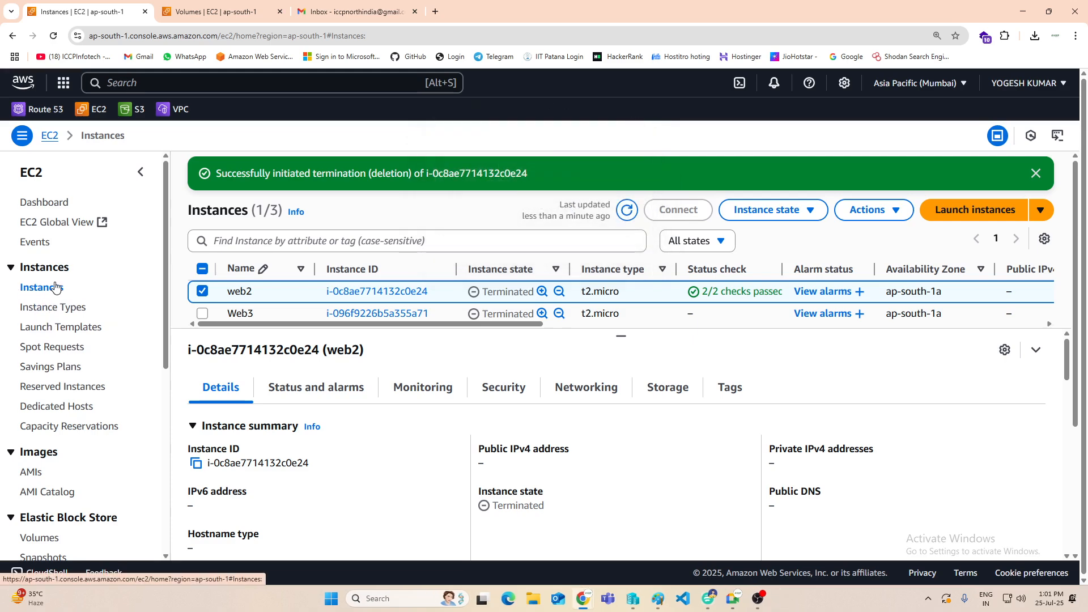
Step: Delete the Win-webserv, WEB1 and Data-Vol1 volumes from the EBS Volumes list, confirming with "delete"
scroll(52, 289, "down", 1)
scroll(54, 400, "up", 1)
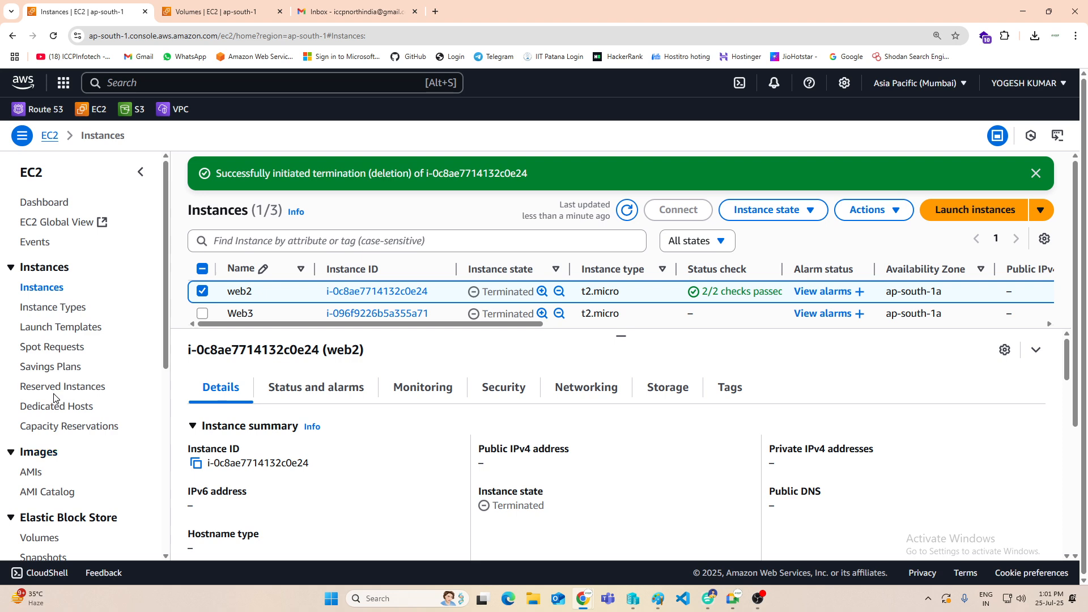
scroll(36, 476, "down", 1)
left_click(32, 481)
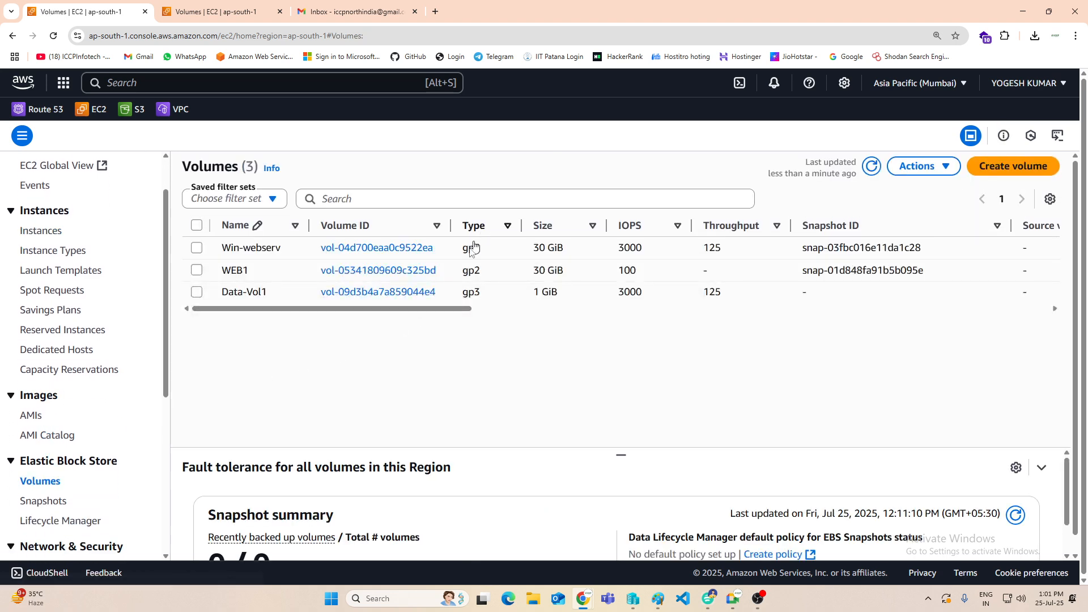
left_click_drag(365, 310, 226, 287)
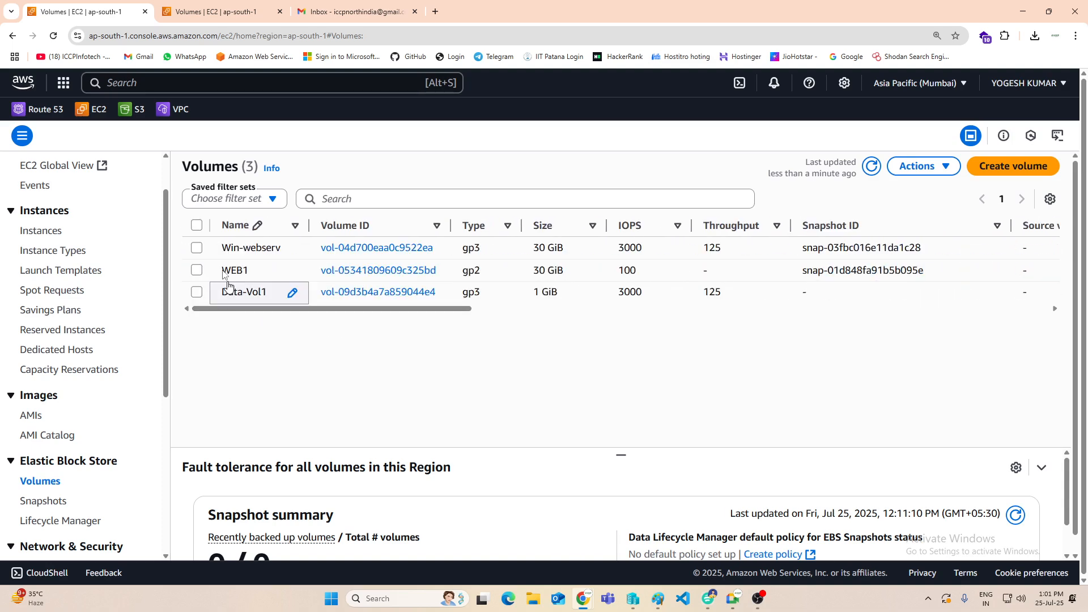
left_click(196, 225)
left_click(919, 166)
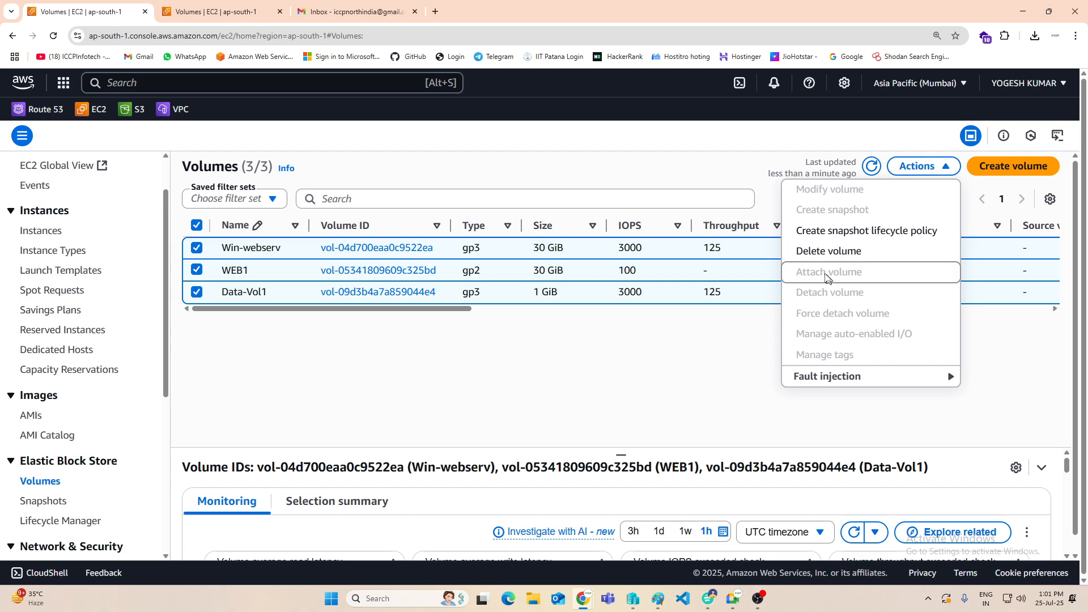
left_click(814, 250)
left_click(580, 429)
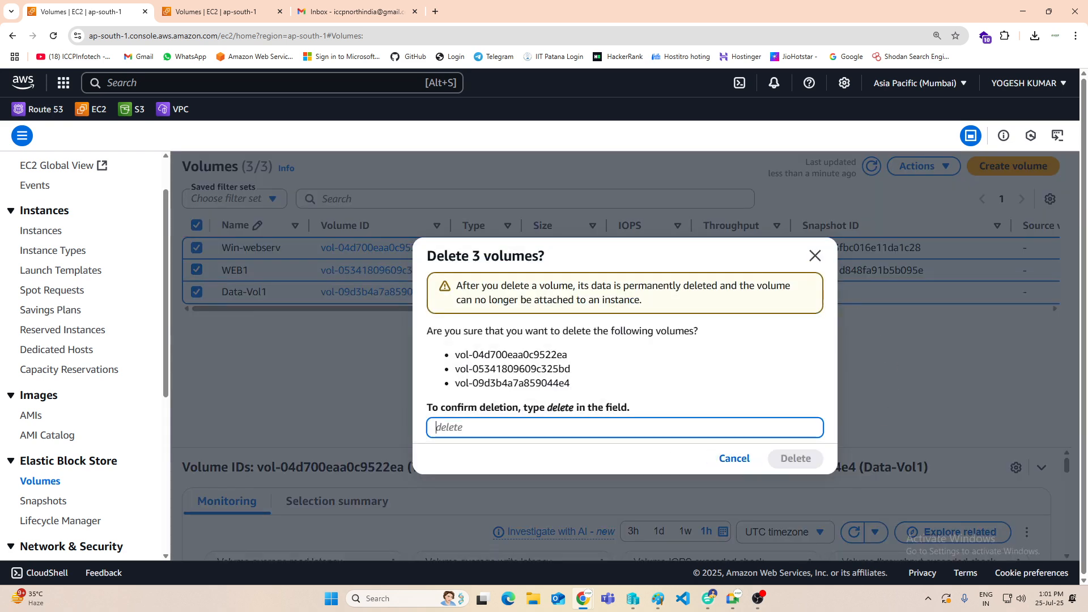
type("delete")
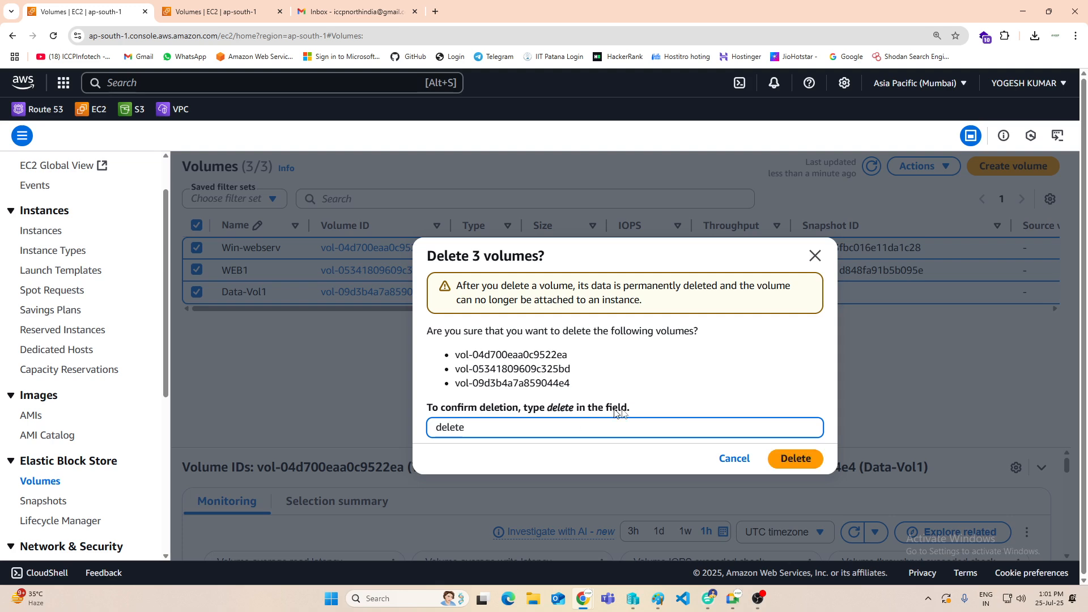
left_click(801, 457)
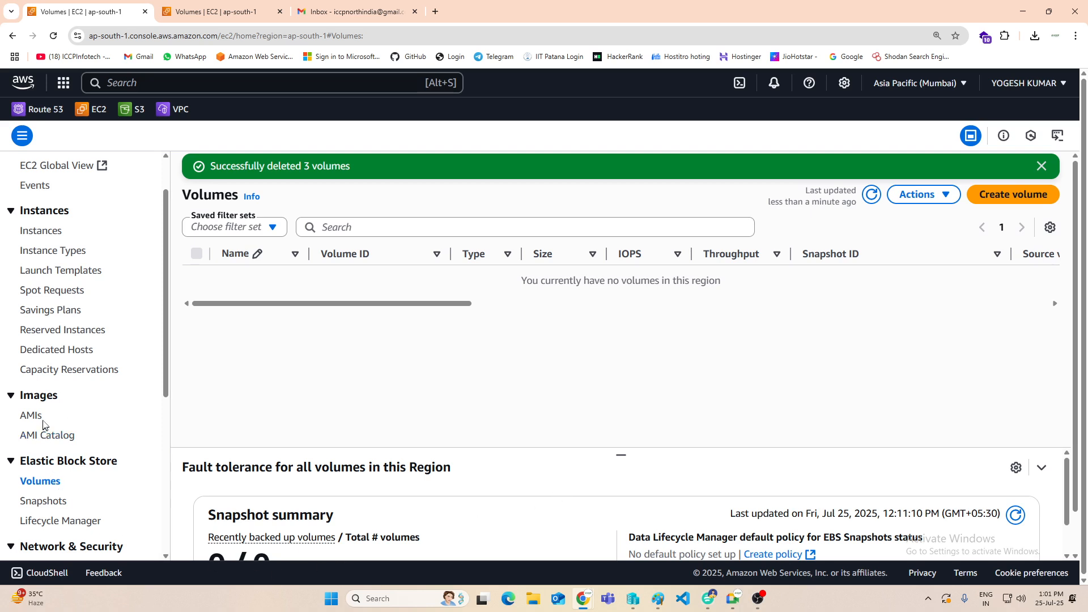
Step: Delete the Win-CustomAMI and flipcart-AMI snapshots from the EBS Snapshots list, confirming with "delete"
scroll(44, 359, "down", 2)
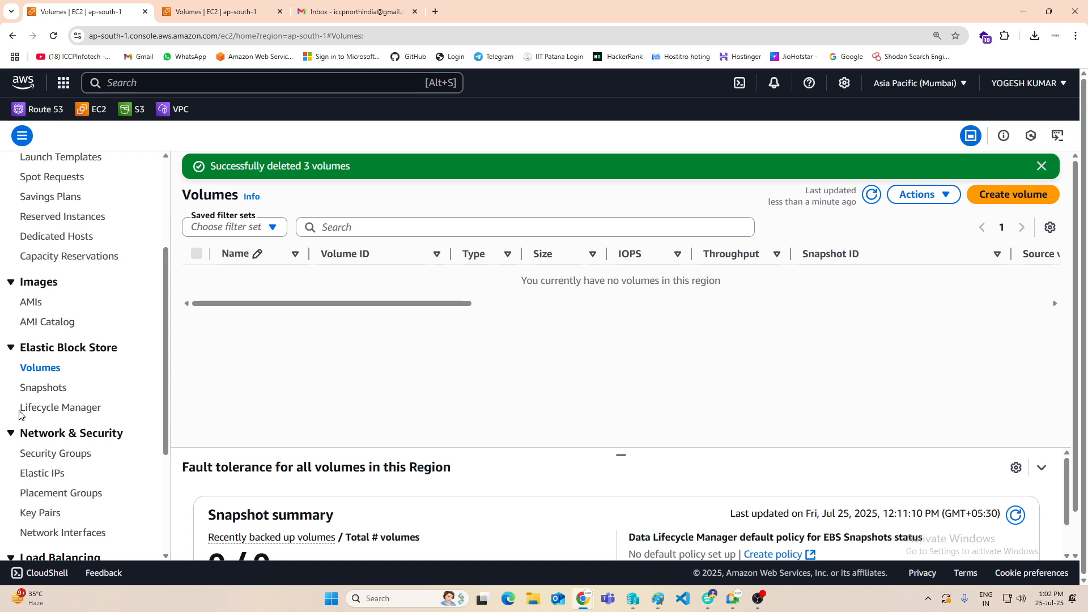
left_click(40, 389)
left_click(197, 219)
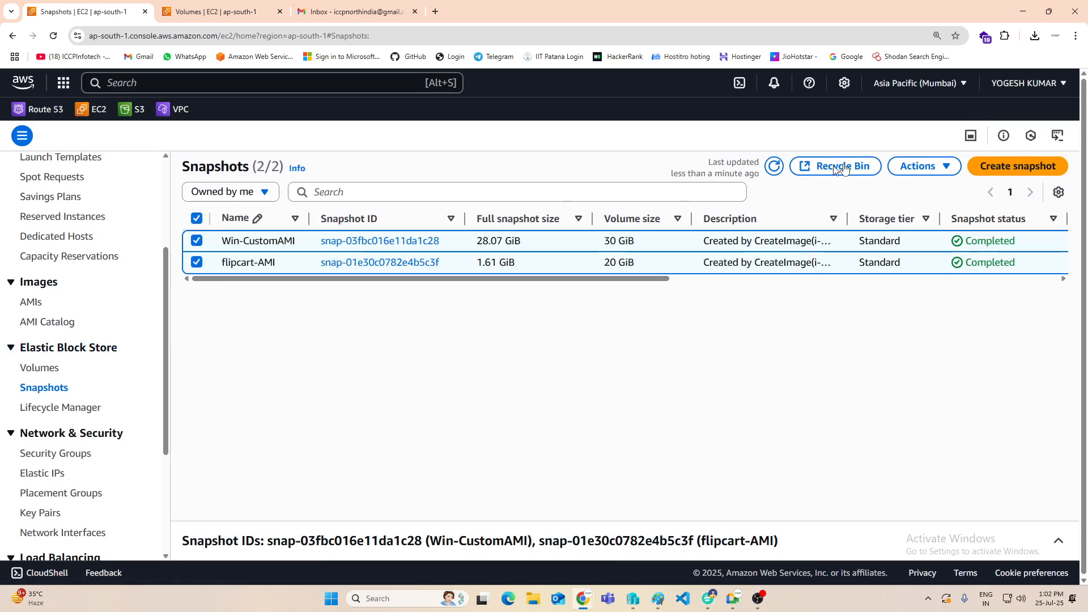
left_click(917, 165)
left_click(812, 273)
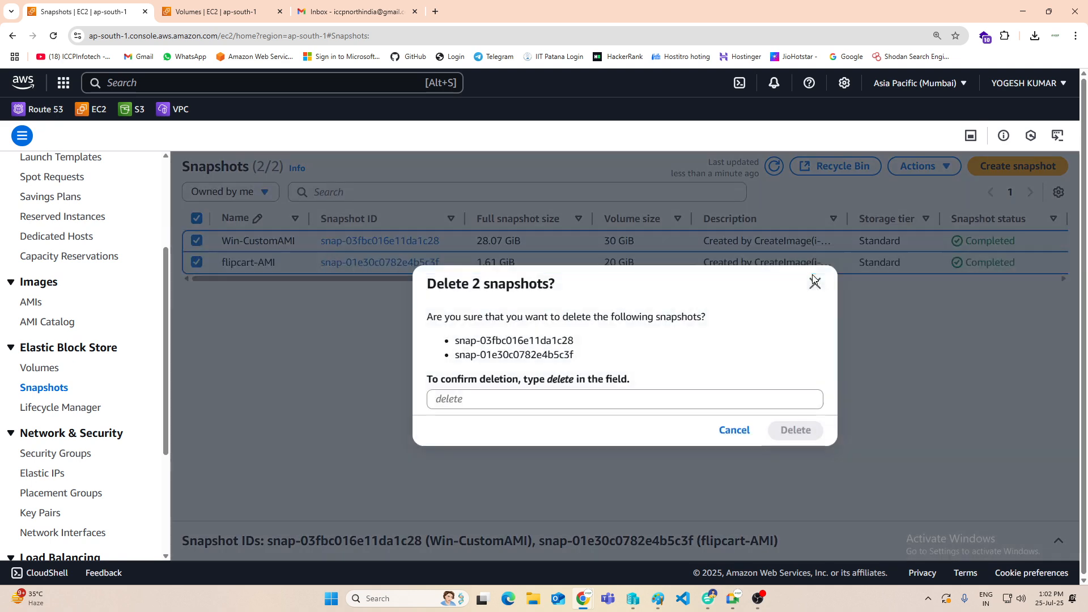
left_click(663, 400)
type("delete")
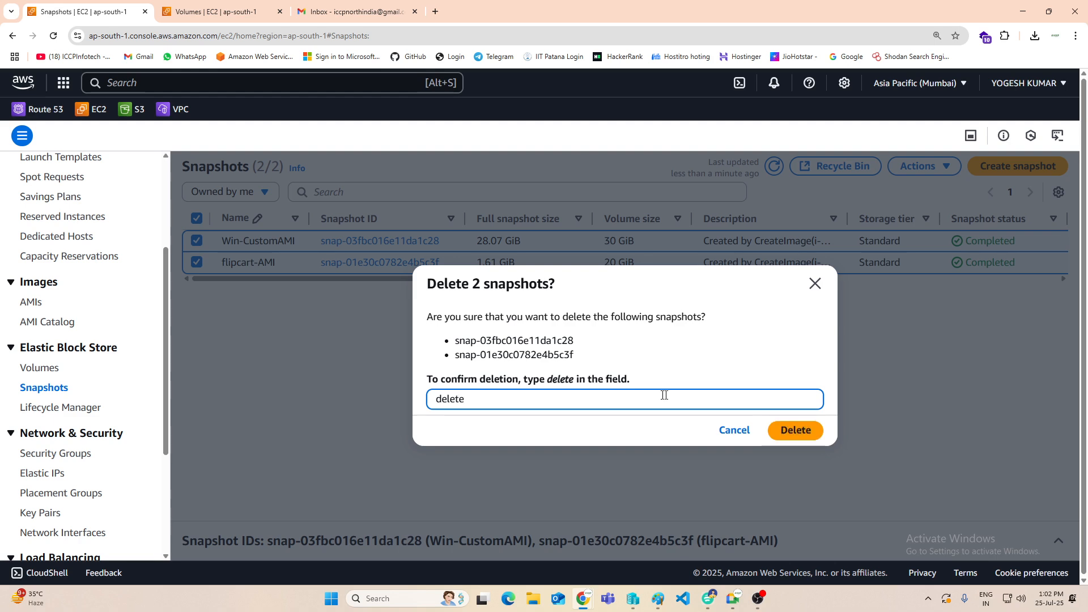
left_click(800, 430)
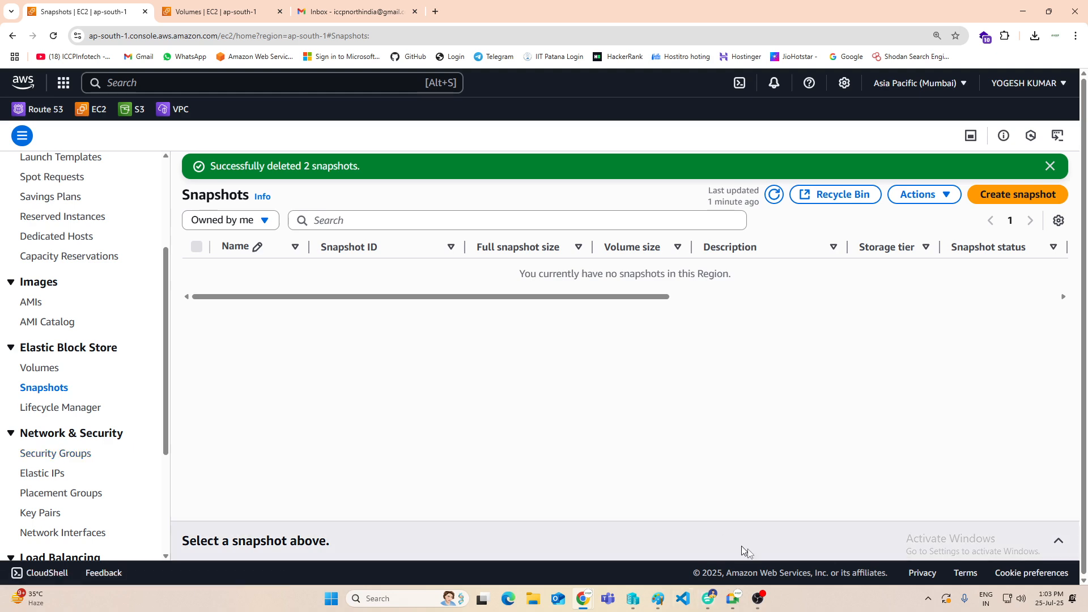
left_click(762, 600)
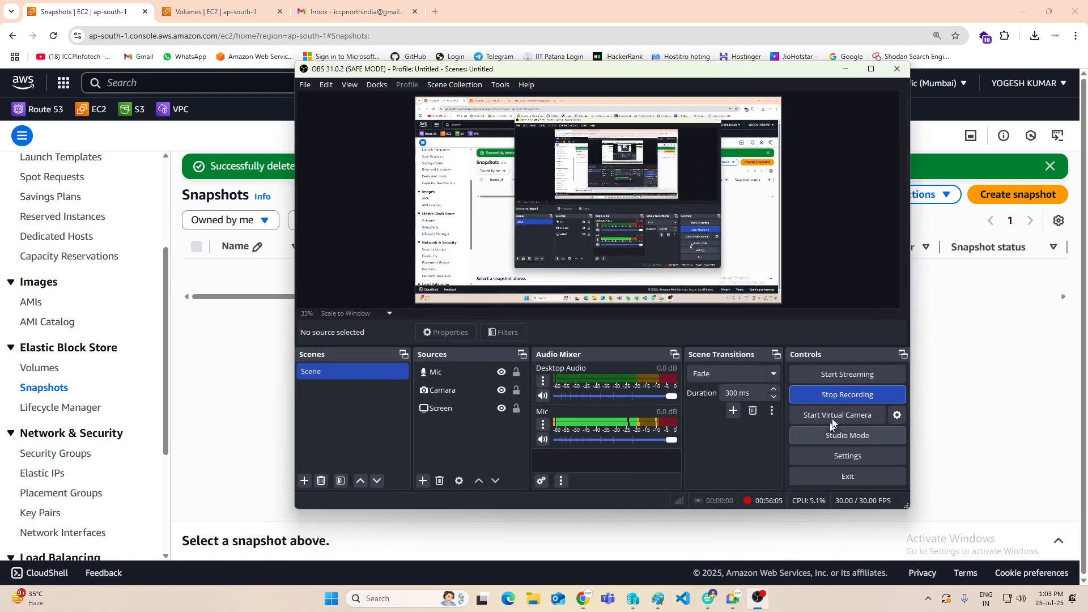